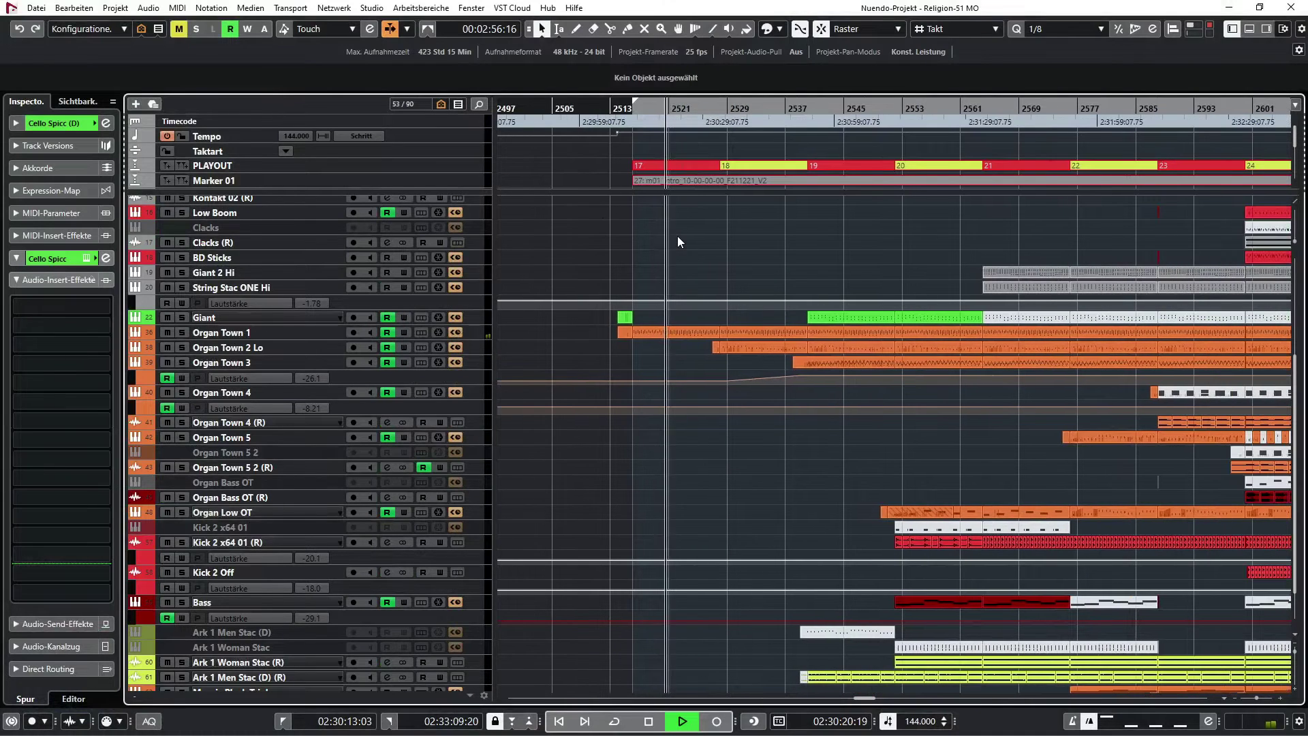
- Examine the notes of the first Paganini 1 part in the Key Editor and in the notation view
scroll(674, 254, "up", 5)
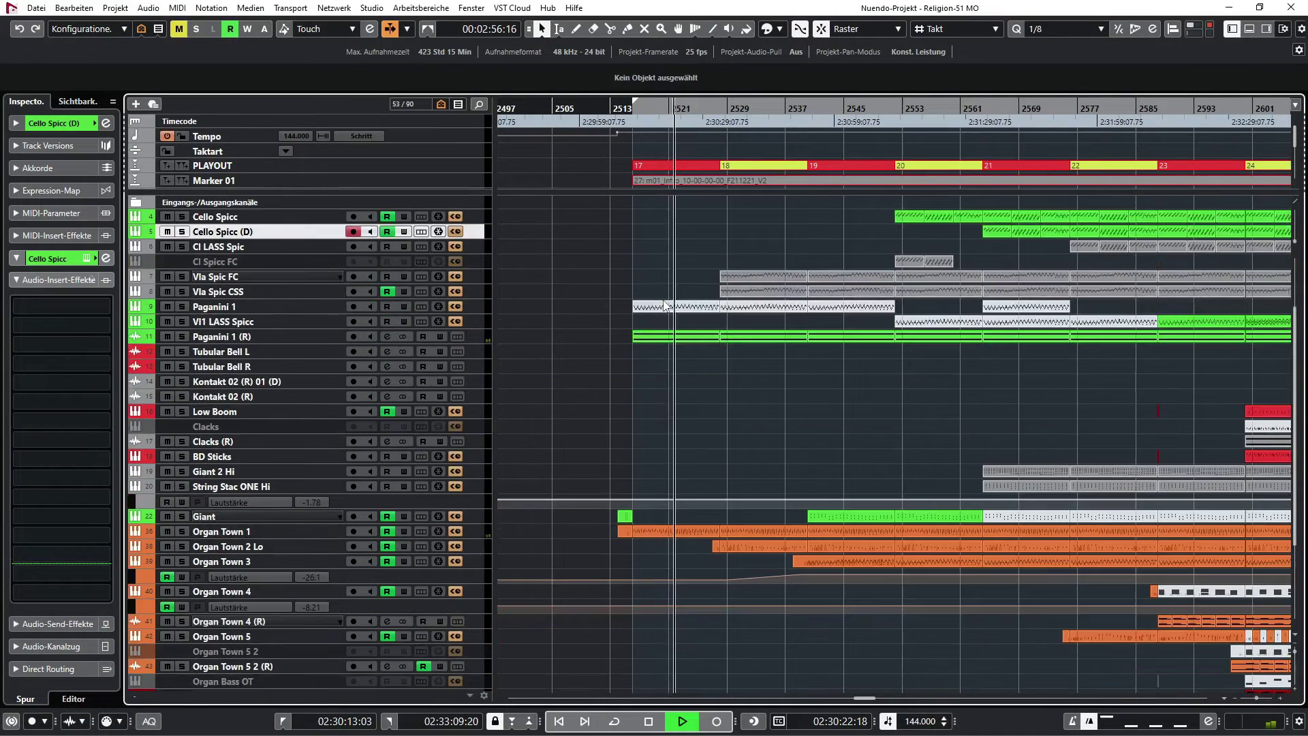
double_click(680, 304)
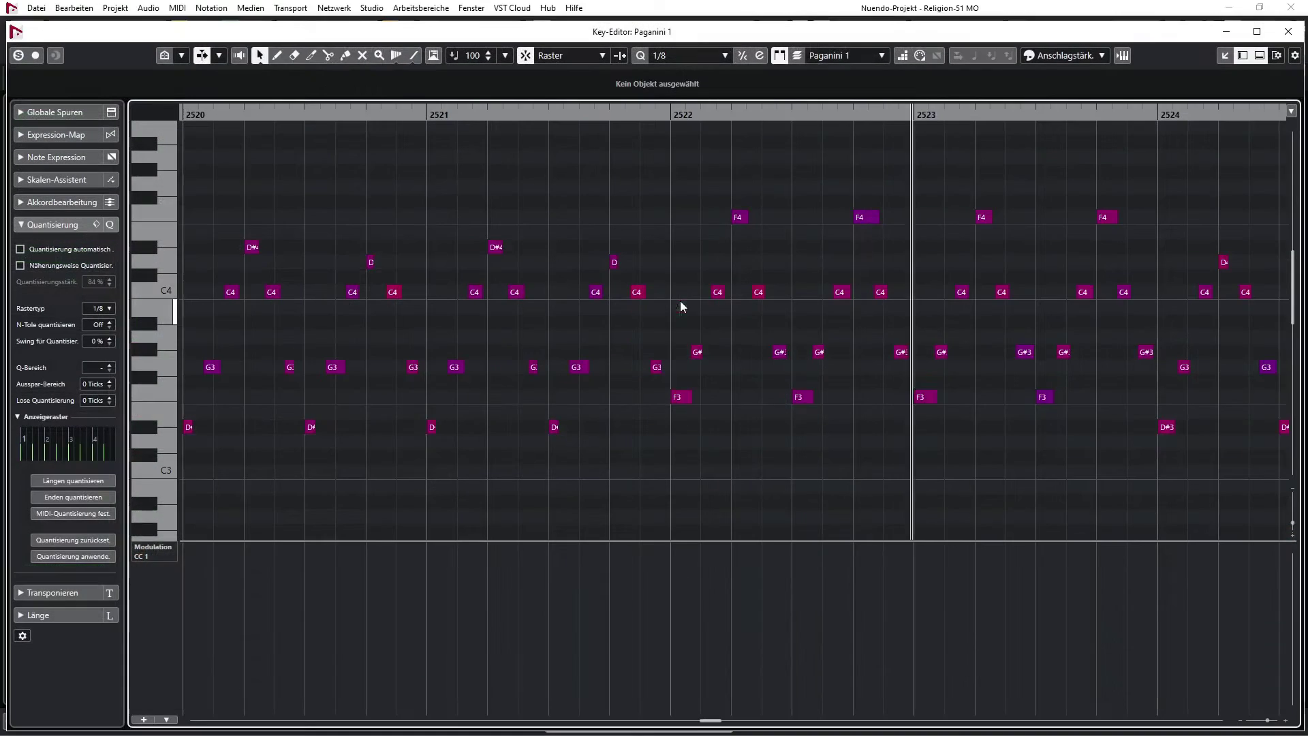
left_click(1288, 34)
key("ctrl+r")
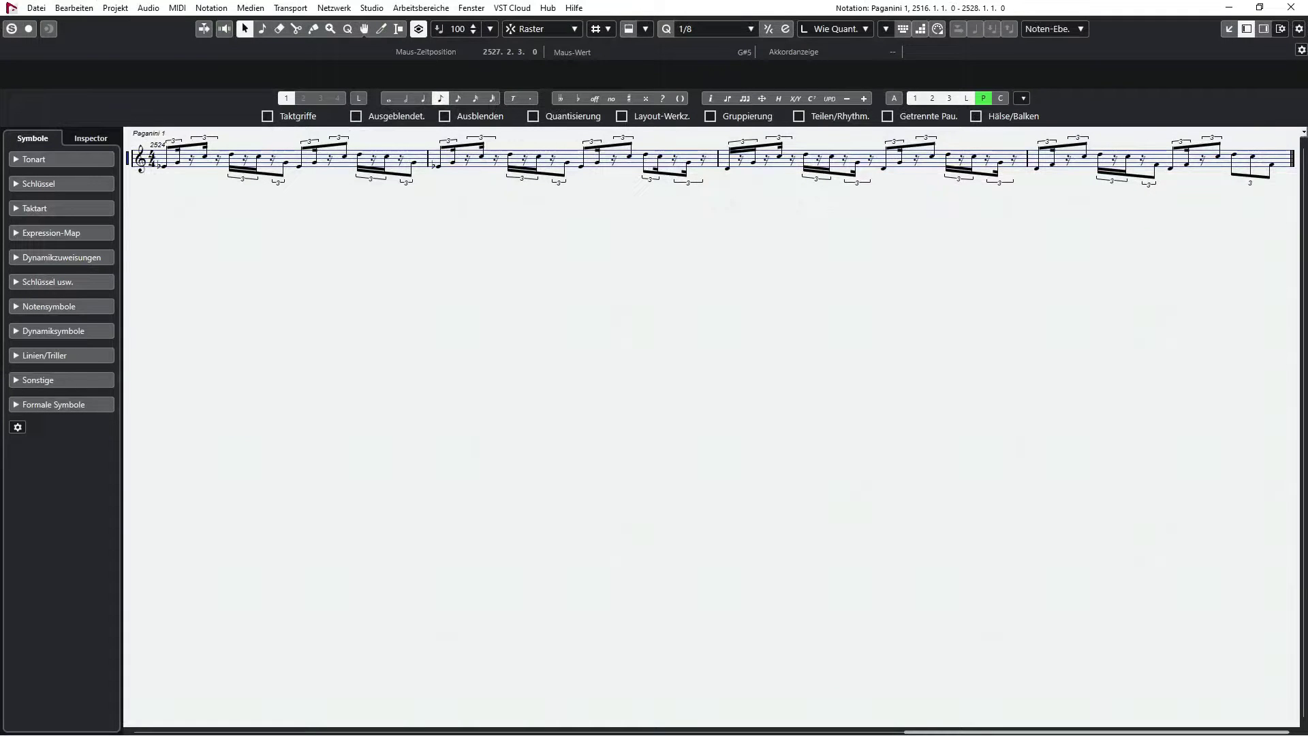
left_click(1290, 8)
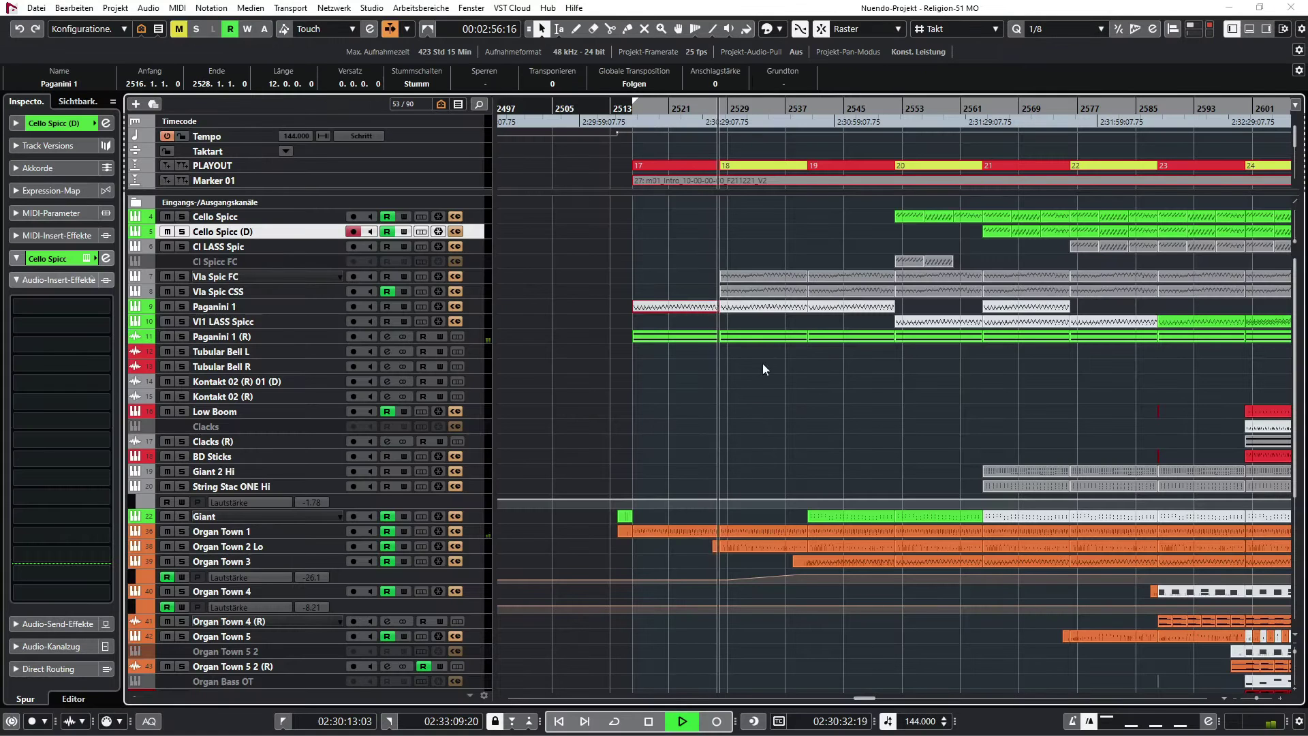
- Examine the first Vla Spic FC and Vla Spic CSS parts in the Key Editor, including the Vla Spic CSS part in notation
scroll(770, 396, "down", 3)
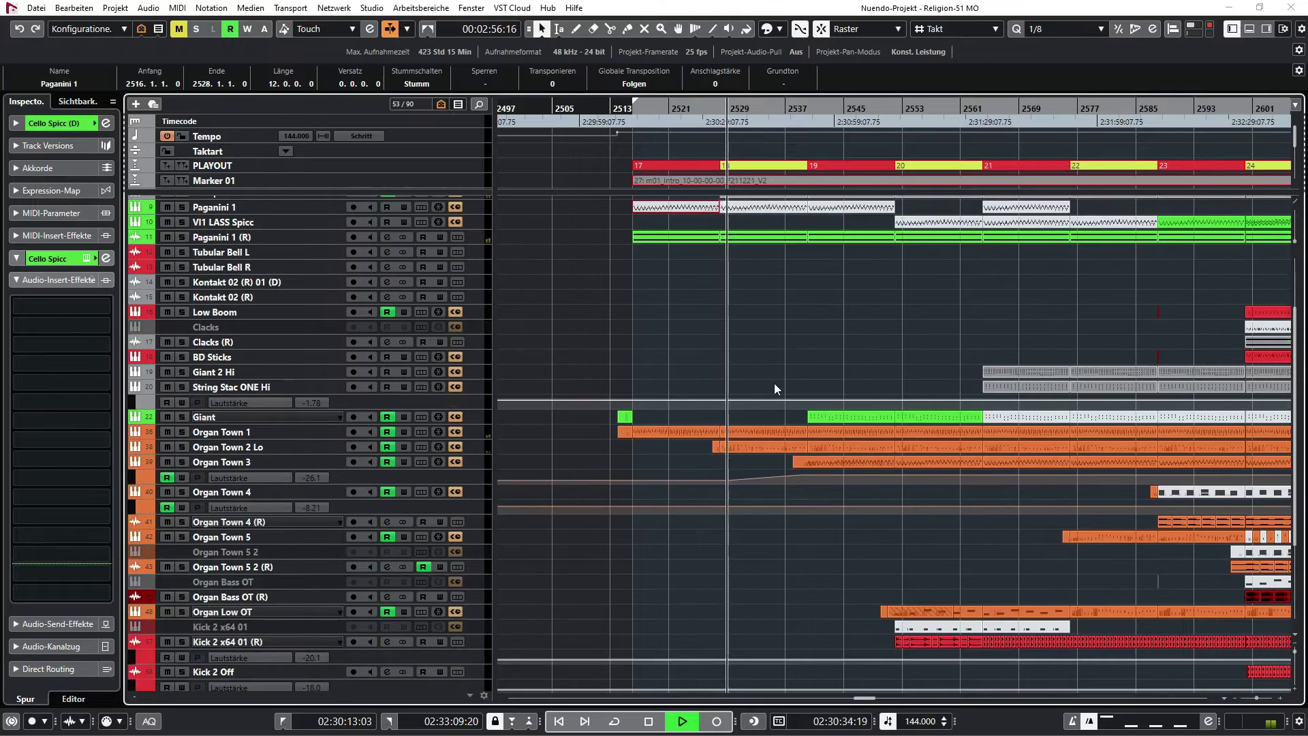
scroll(774, 383, "up", 3)
double_click(774, 277)
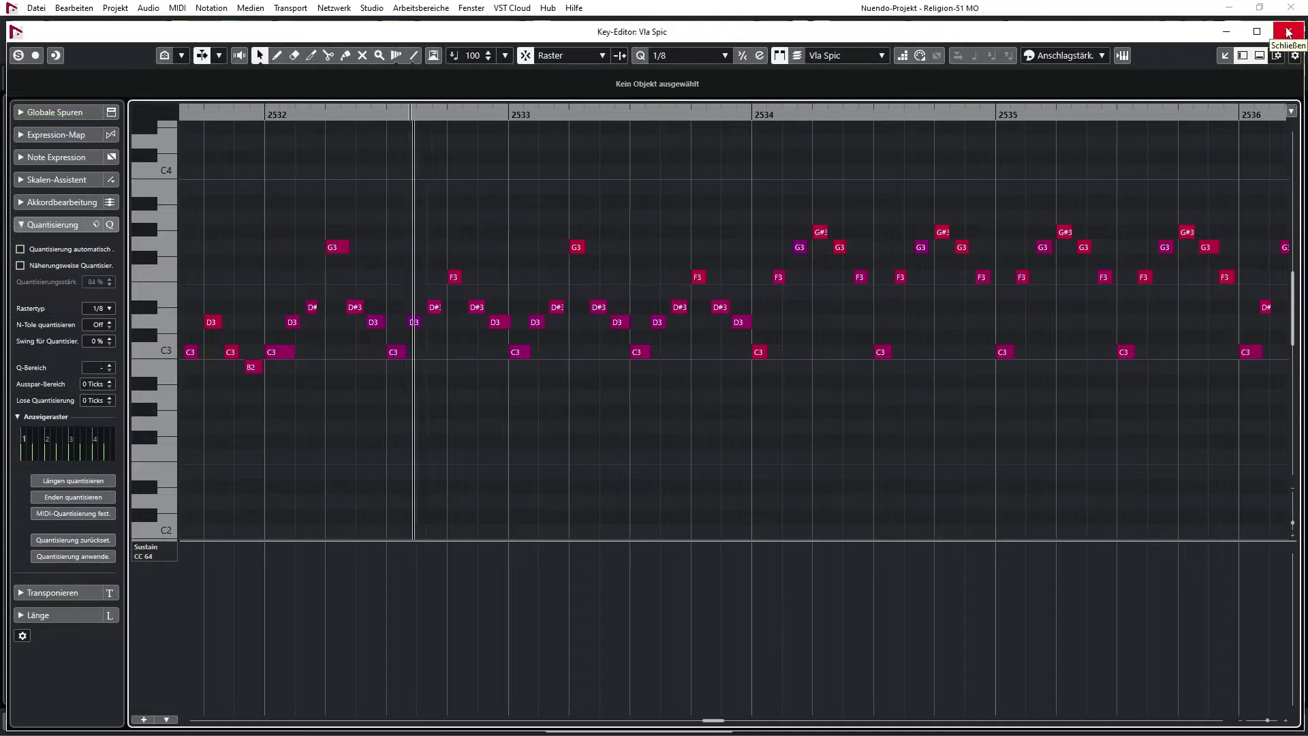
left_click(1288, 32)
double_click(777, 288)
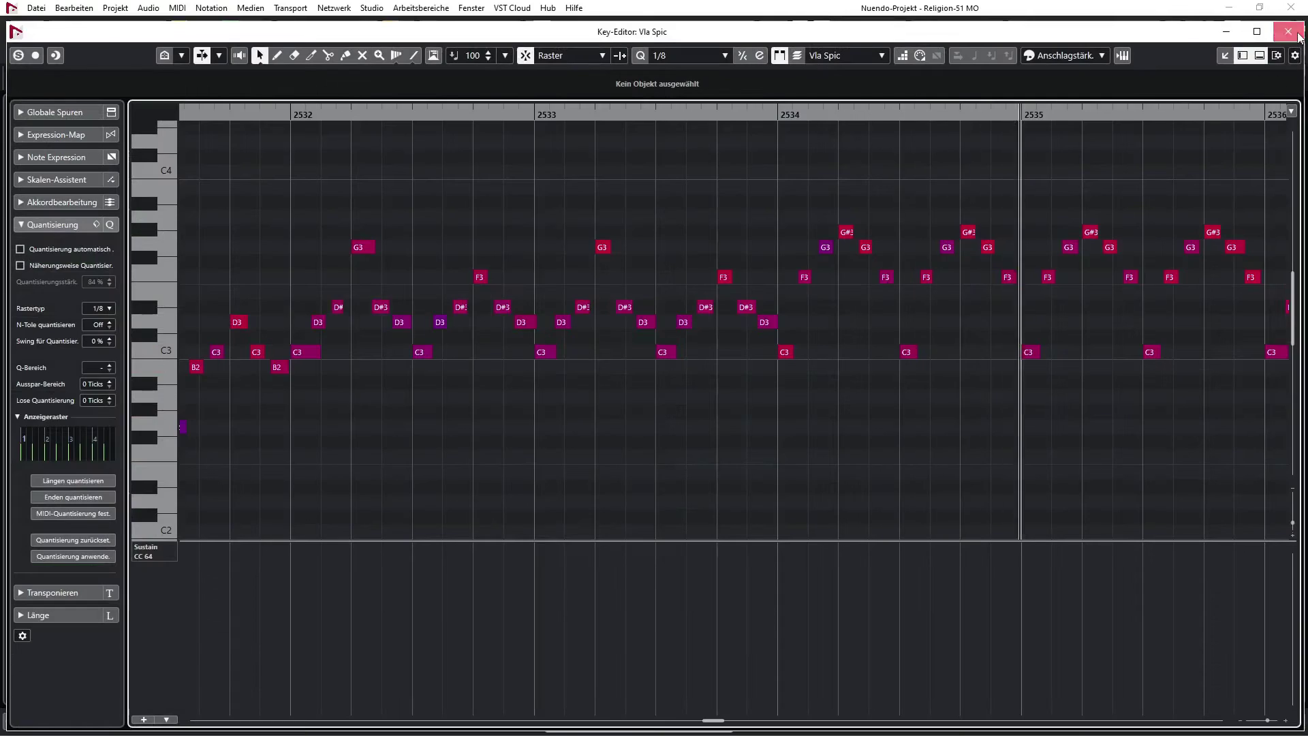
key("Escape")
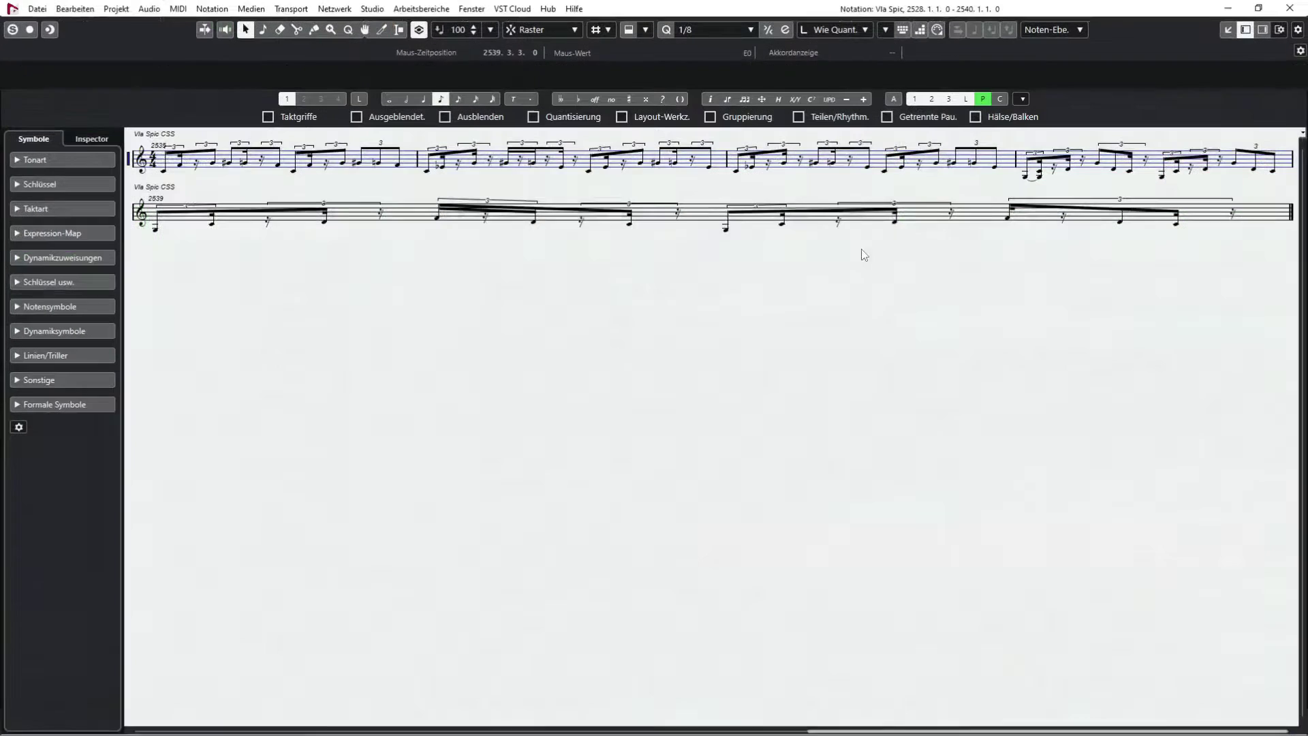
key("ctrl+r")
left_click(1292, 8)
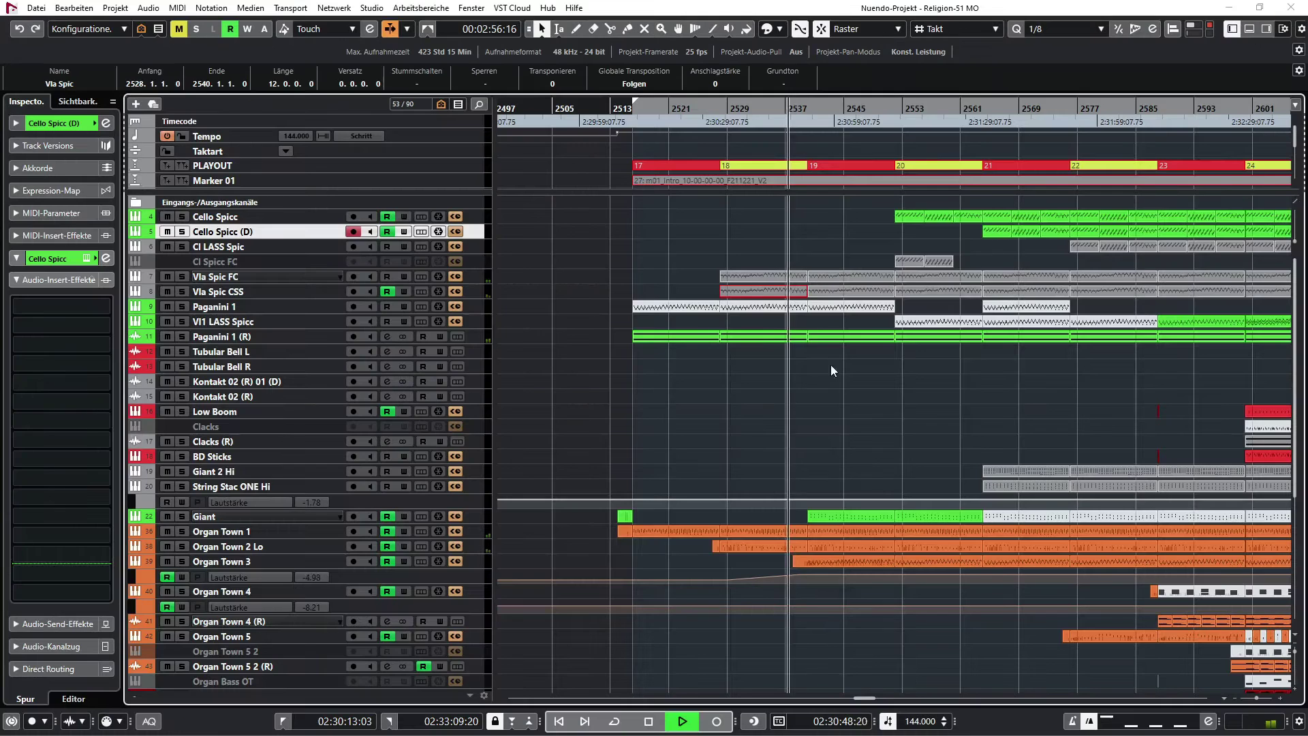
- View the Kontakt instruments loaded on the Organ Town 3 and Organ Town 2 Lo tracks, closing each window again
left_click(777, 434)
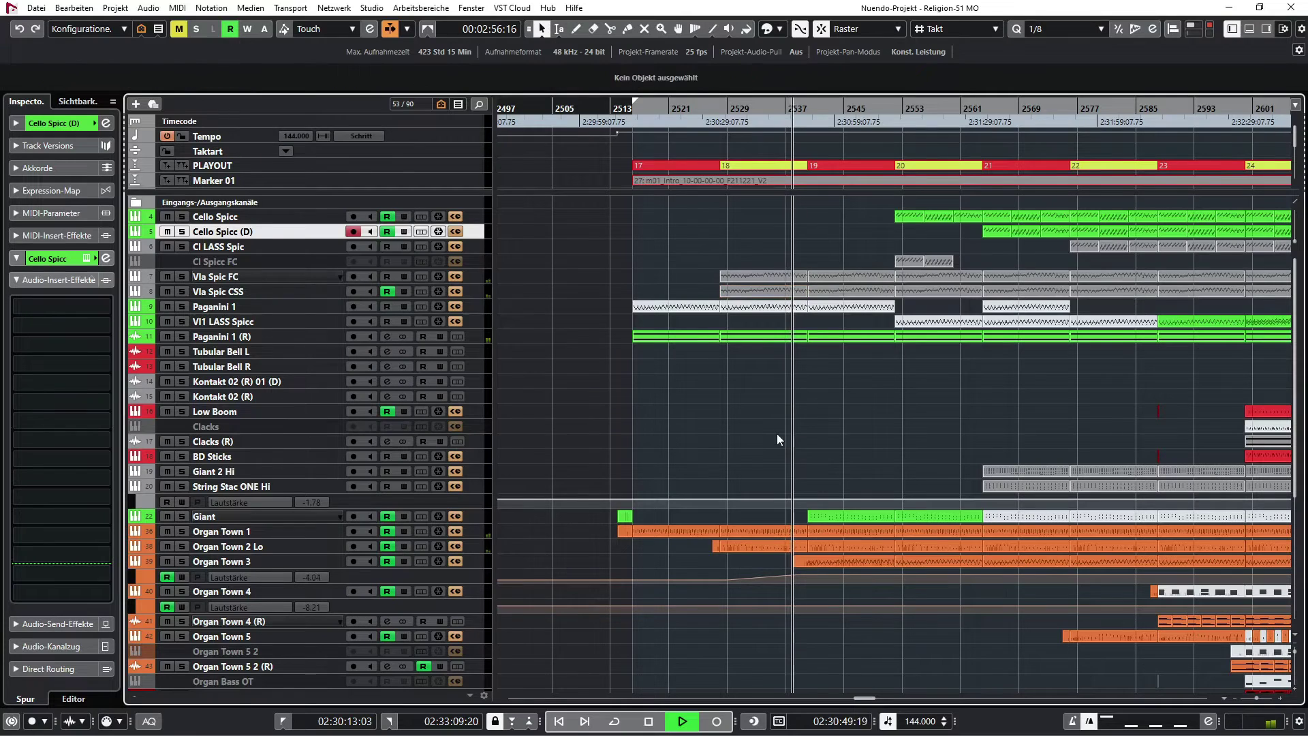
left_click(238, 561)
key("ctrl+e")
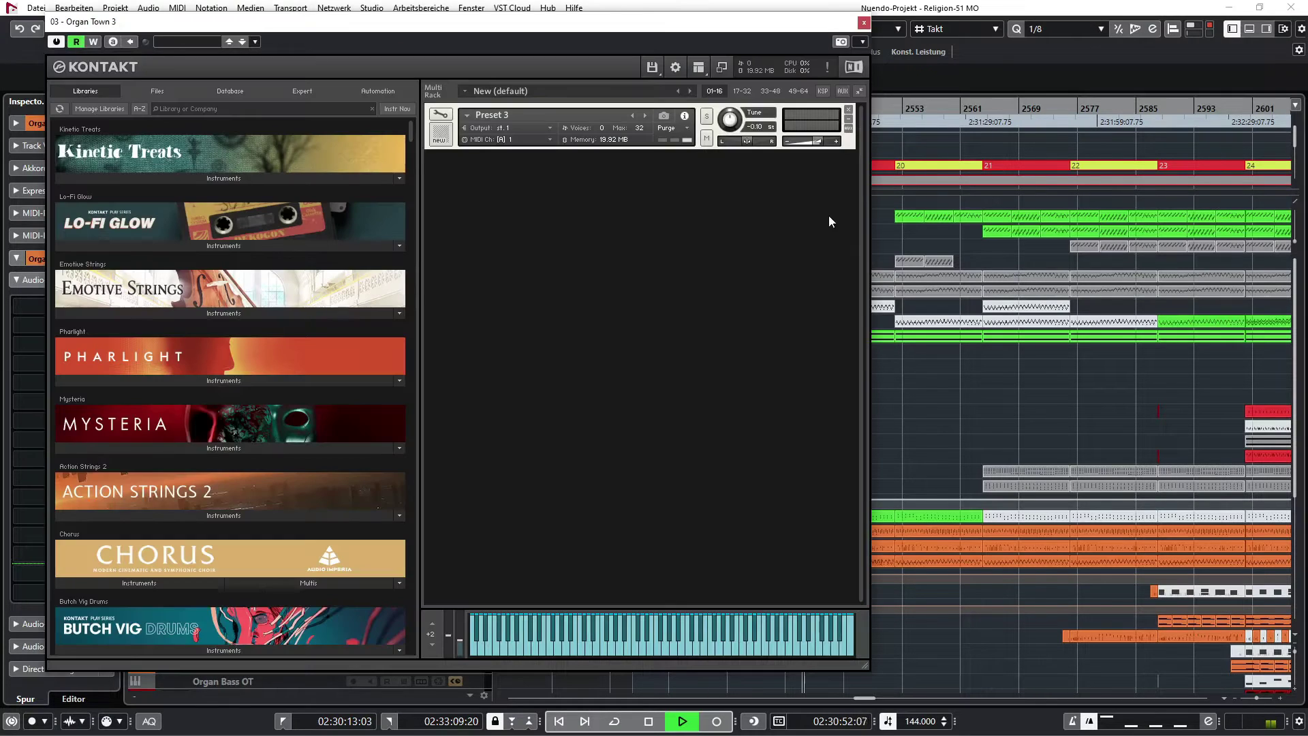
left_click(864, 23)
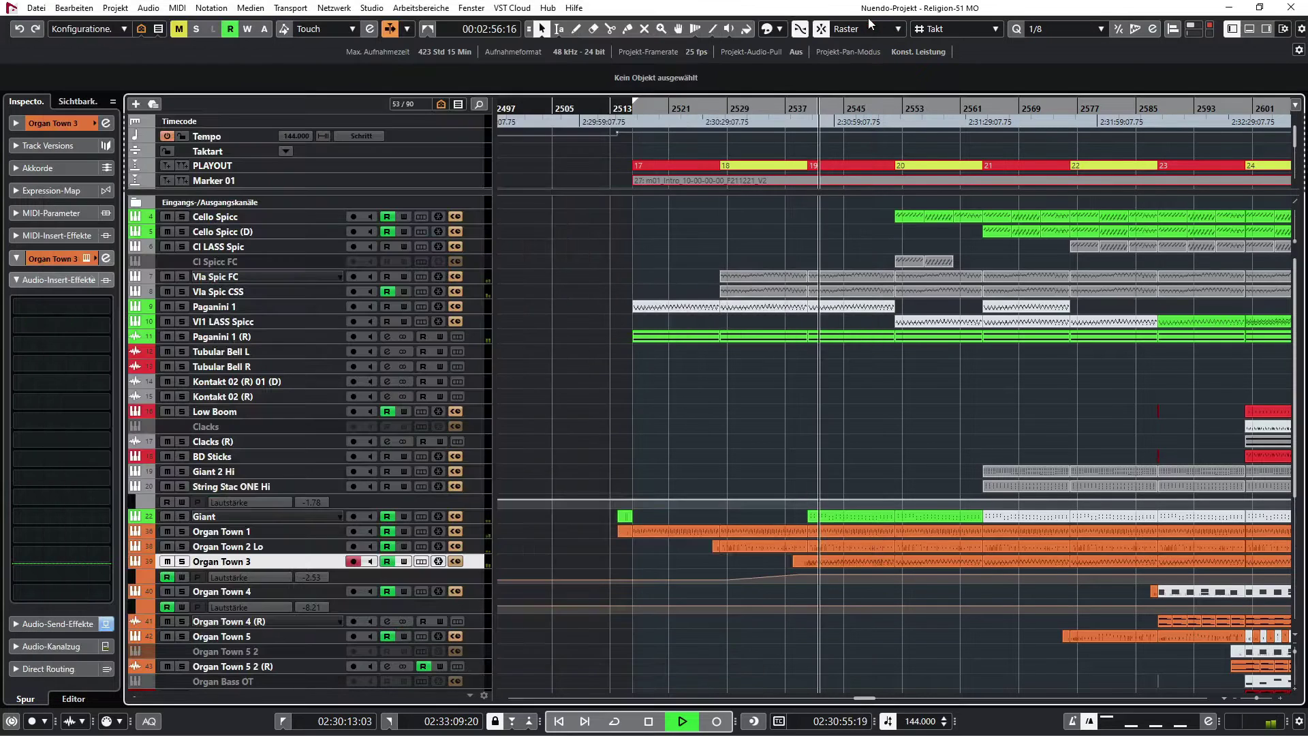
left_click(272, 549)
key("ctrl+e")
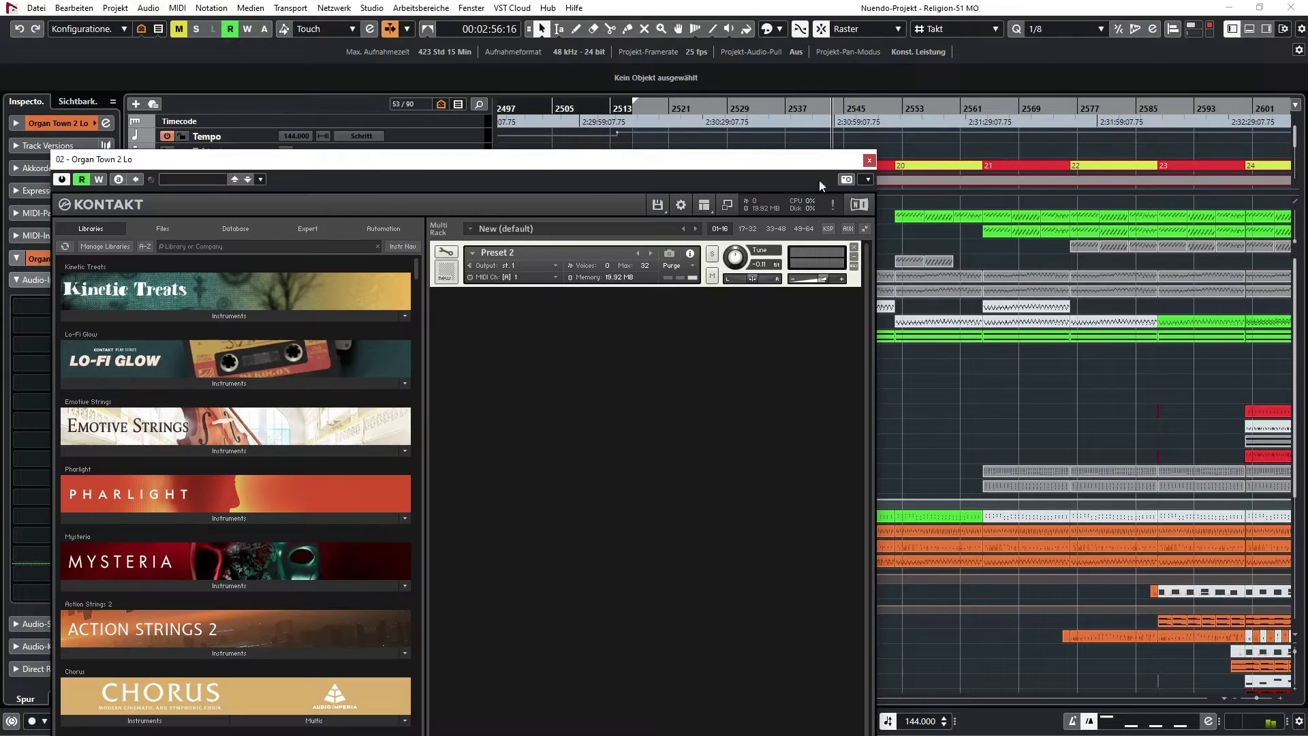
left_click(870, 163)
- View the Giant track's Kontakt instrument and examine the notes of its part starting at bar 2552 in the Key Editor
scroll(803, 424, "down", 6)
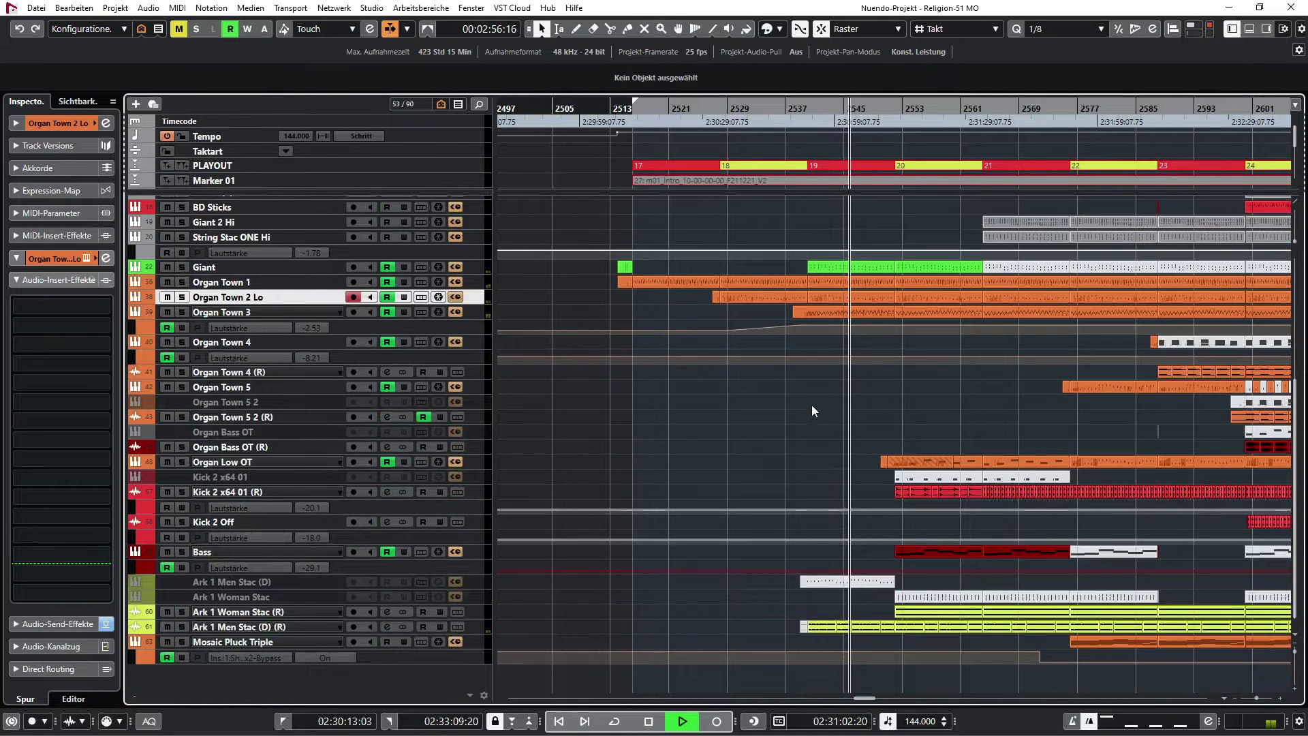
scroll(812, 395, "up", 6)
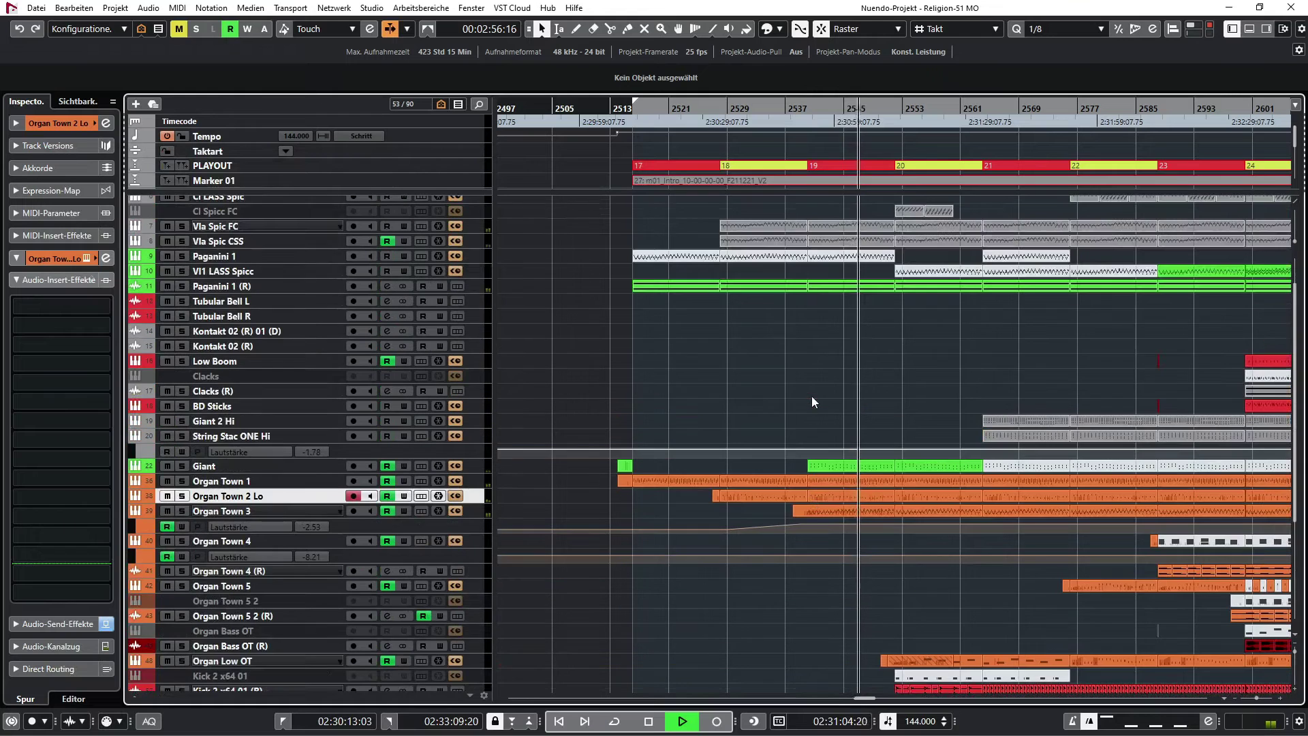
left_click(264, 465)
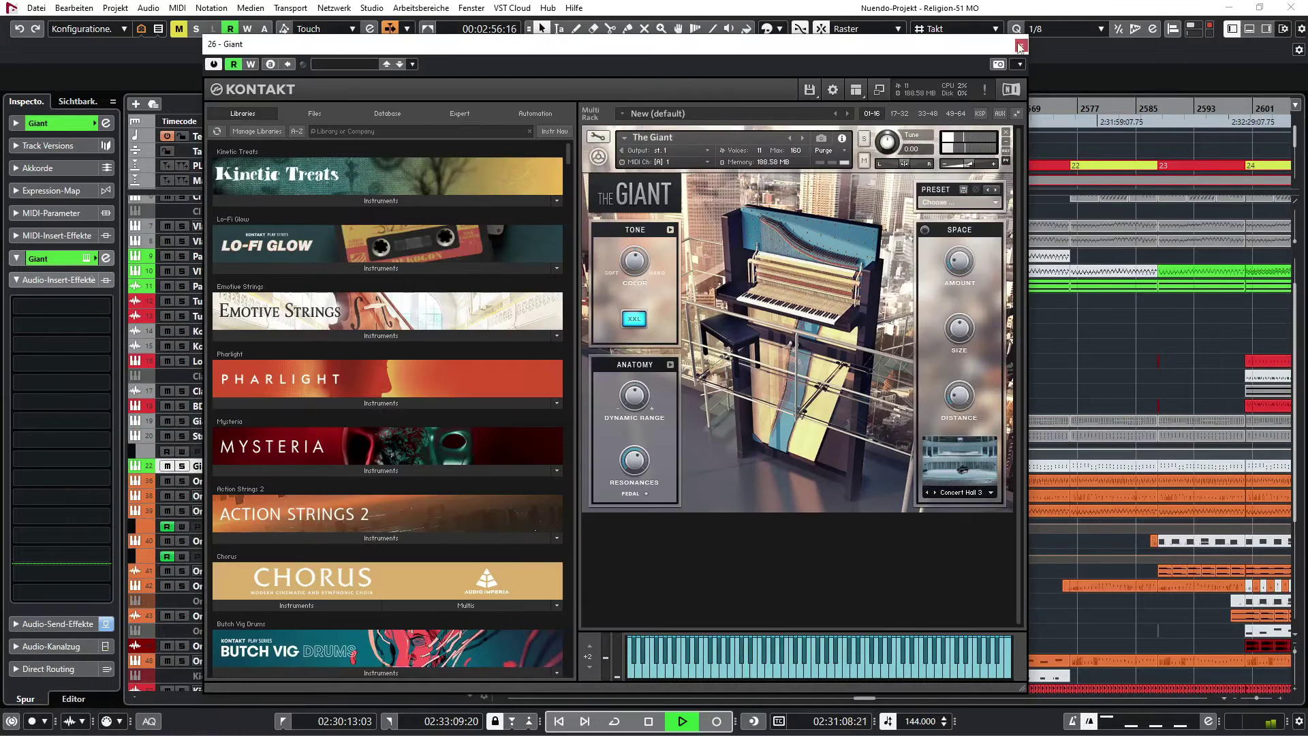
left_click(1021, 45)
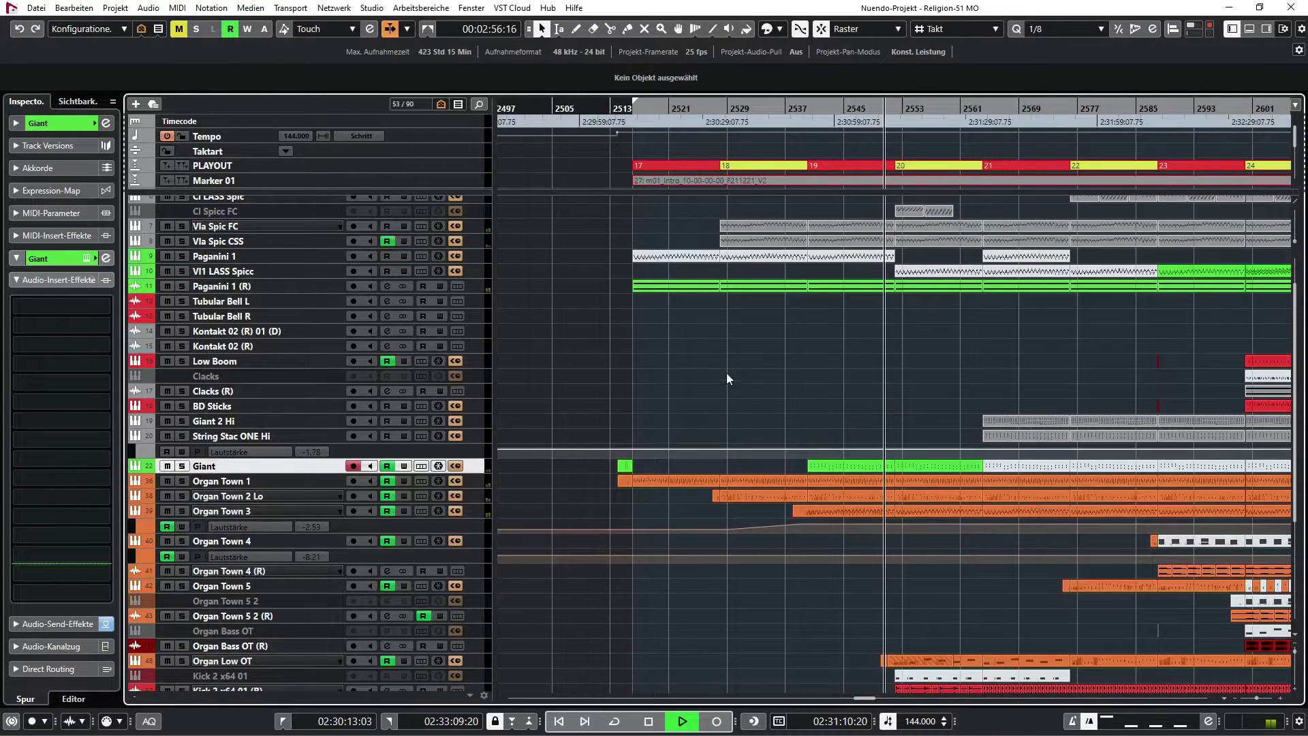
double_click(758, 465)
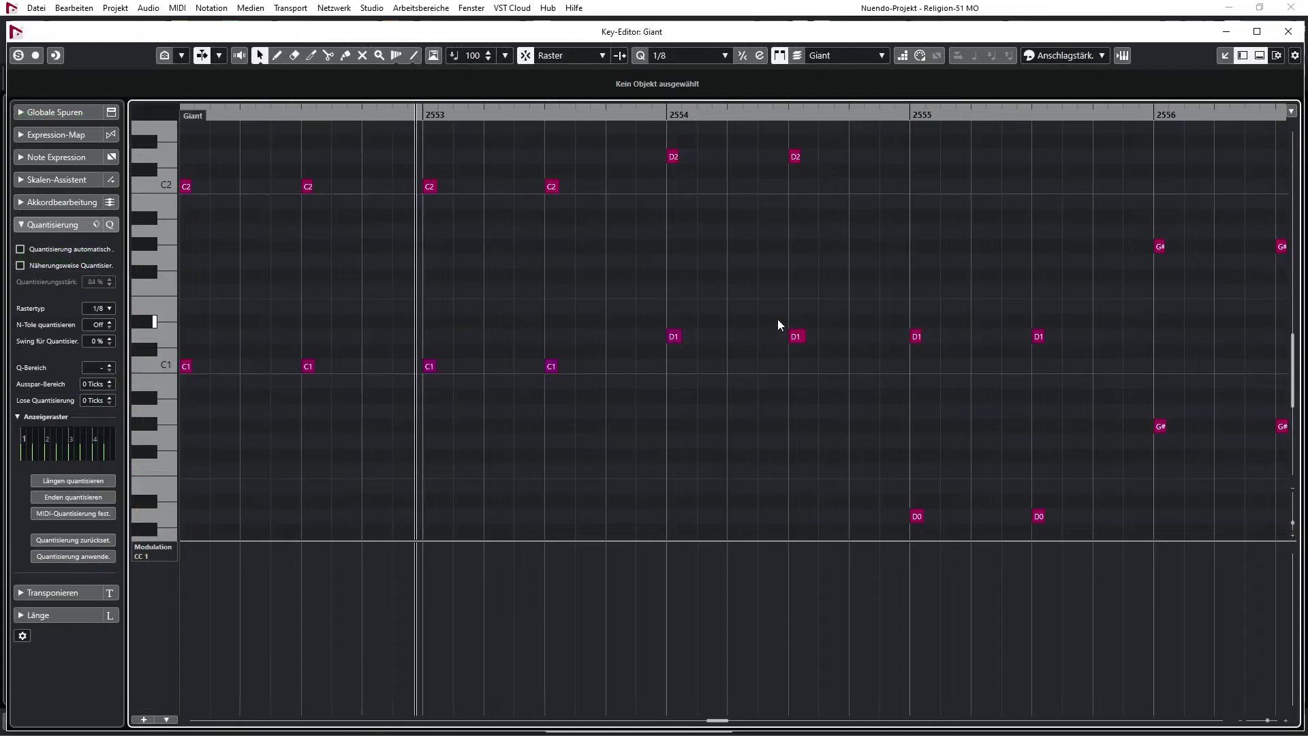
scroll(944, 259, "up", 3)
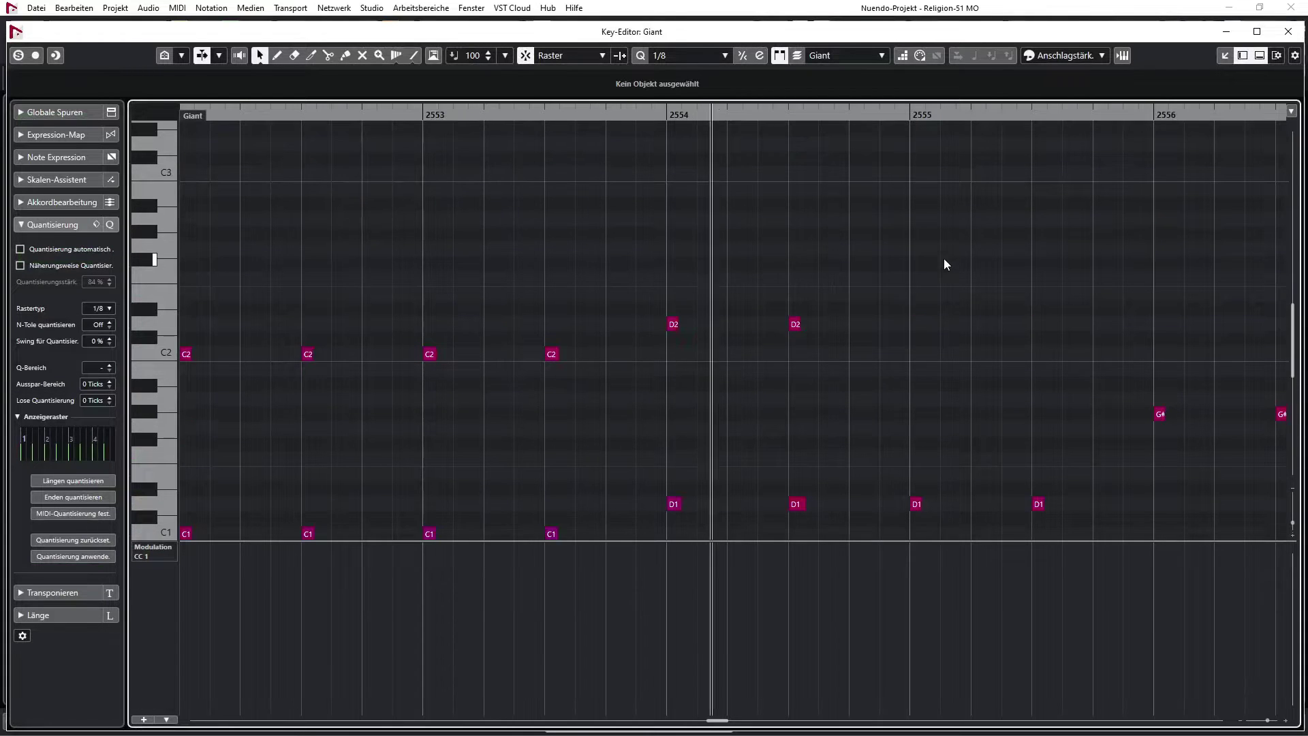
left_click(1289, 32)
- Examine the notes of the second Cl Spicc FC part in the Key Editor
scroll(826, 358, "up", 1)
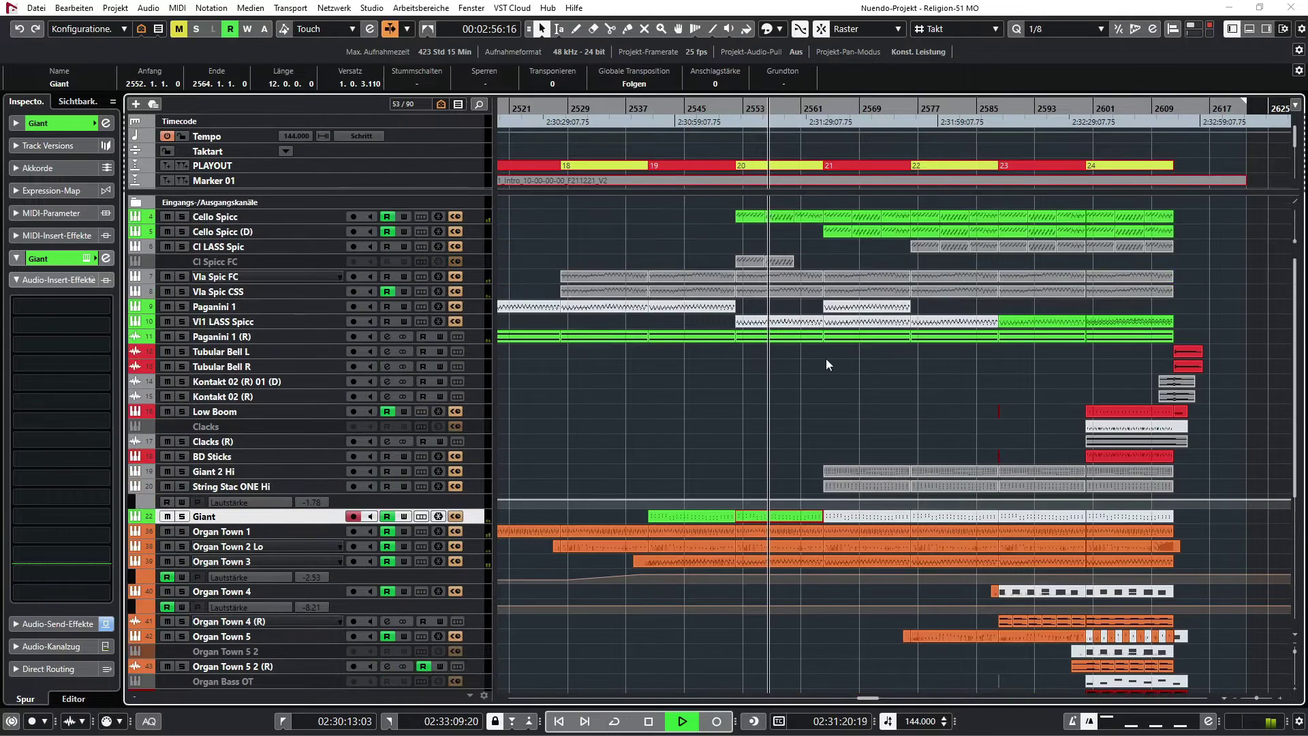
double_click(783, 259)
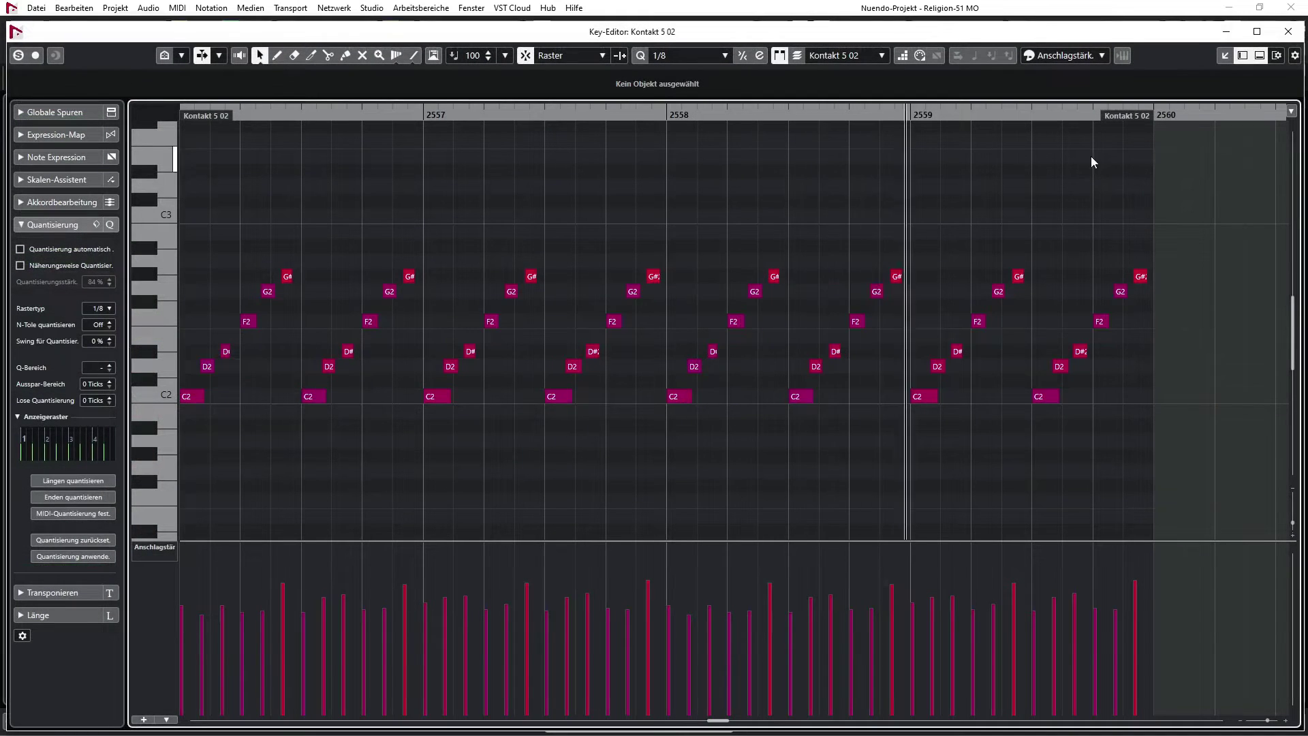
left_click(1293, 34)
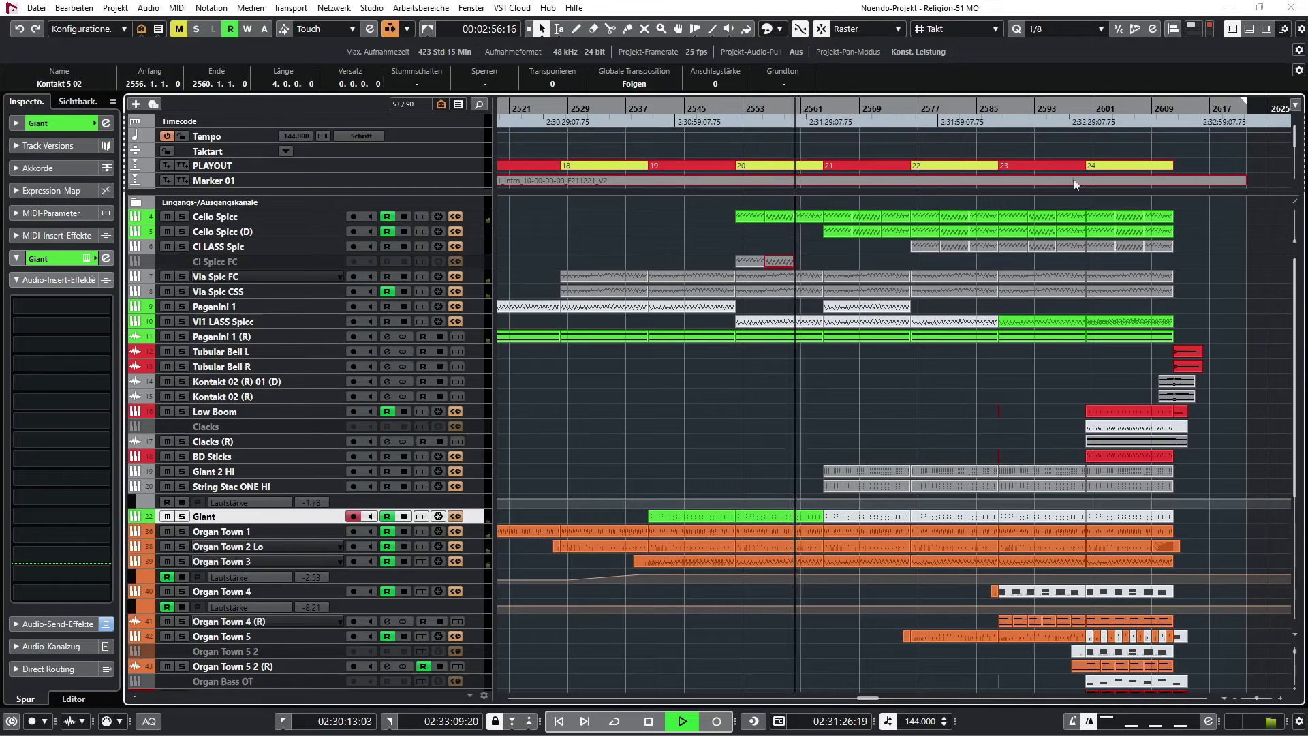
- Examine the first Giant 2 Hi part in notation and the first String Stac ONE Hi part in the Key Editor
scroll(738, 386, "right", 2)
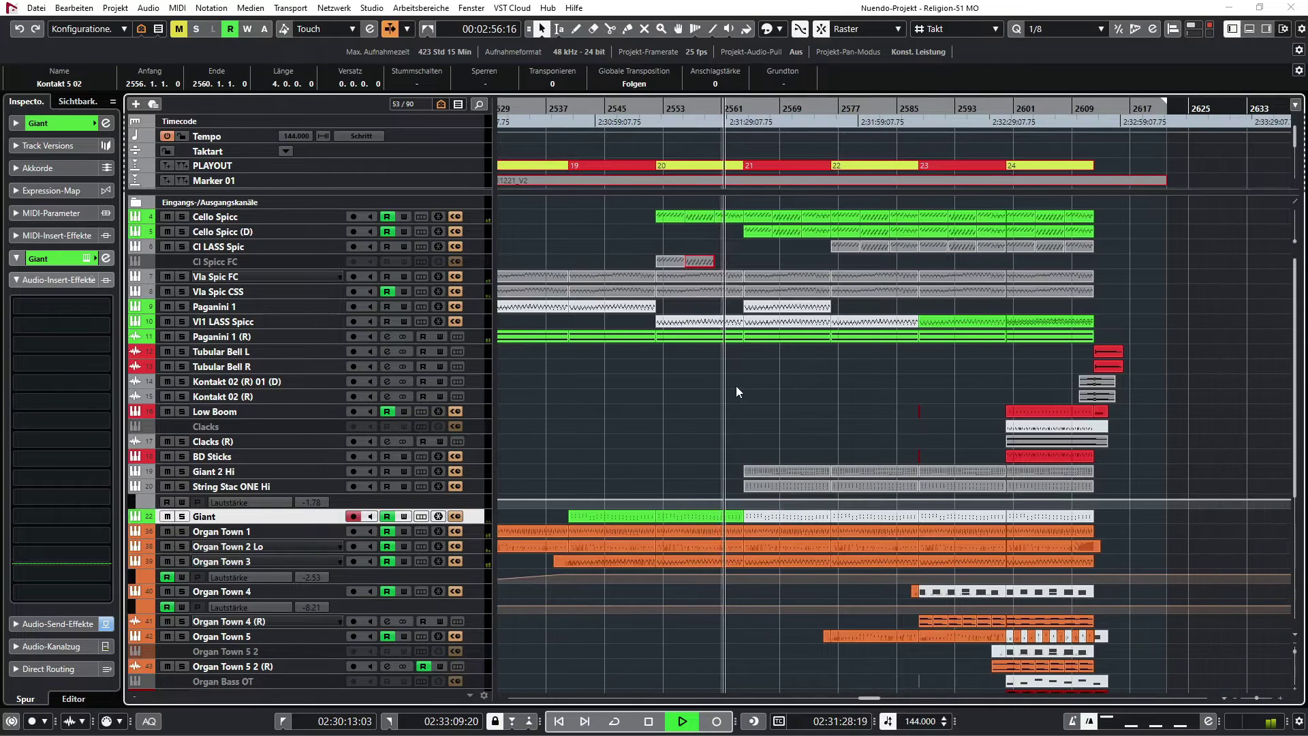
double_click(768, 471)
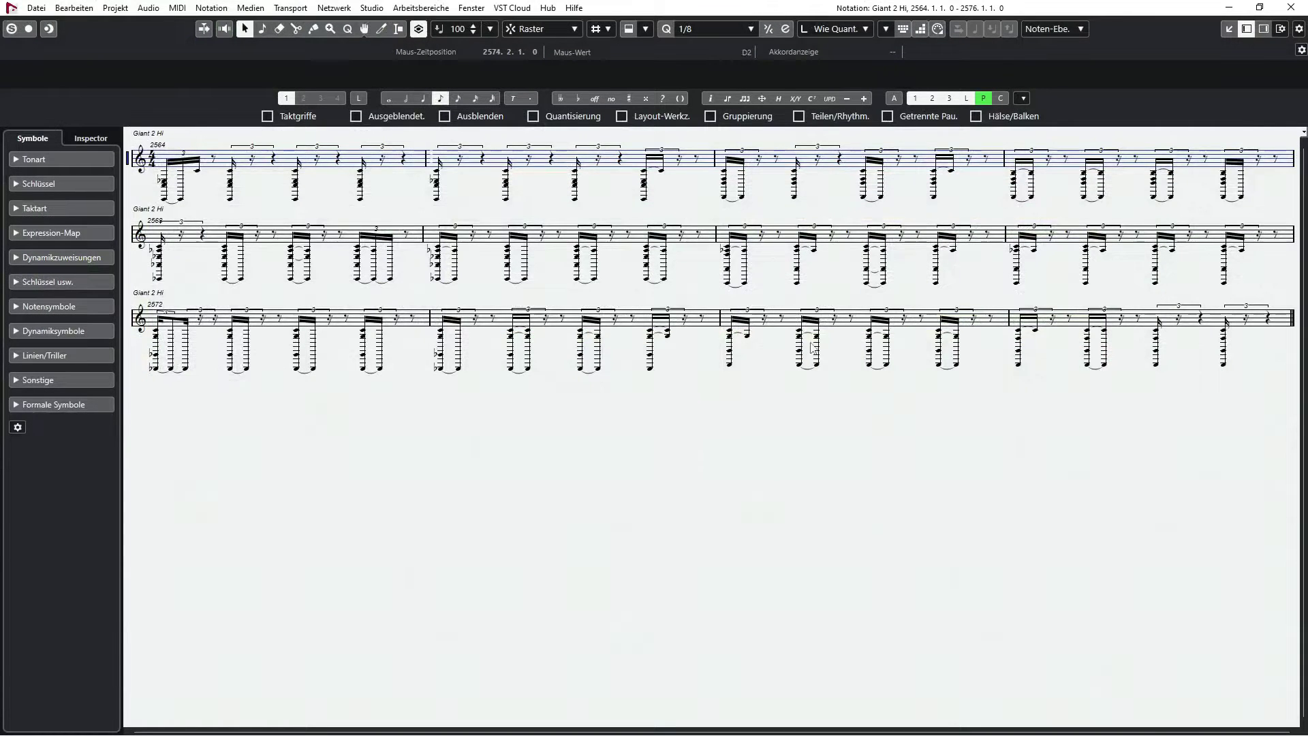
left_click(1299, 12)
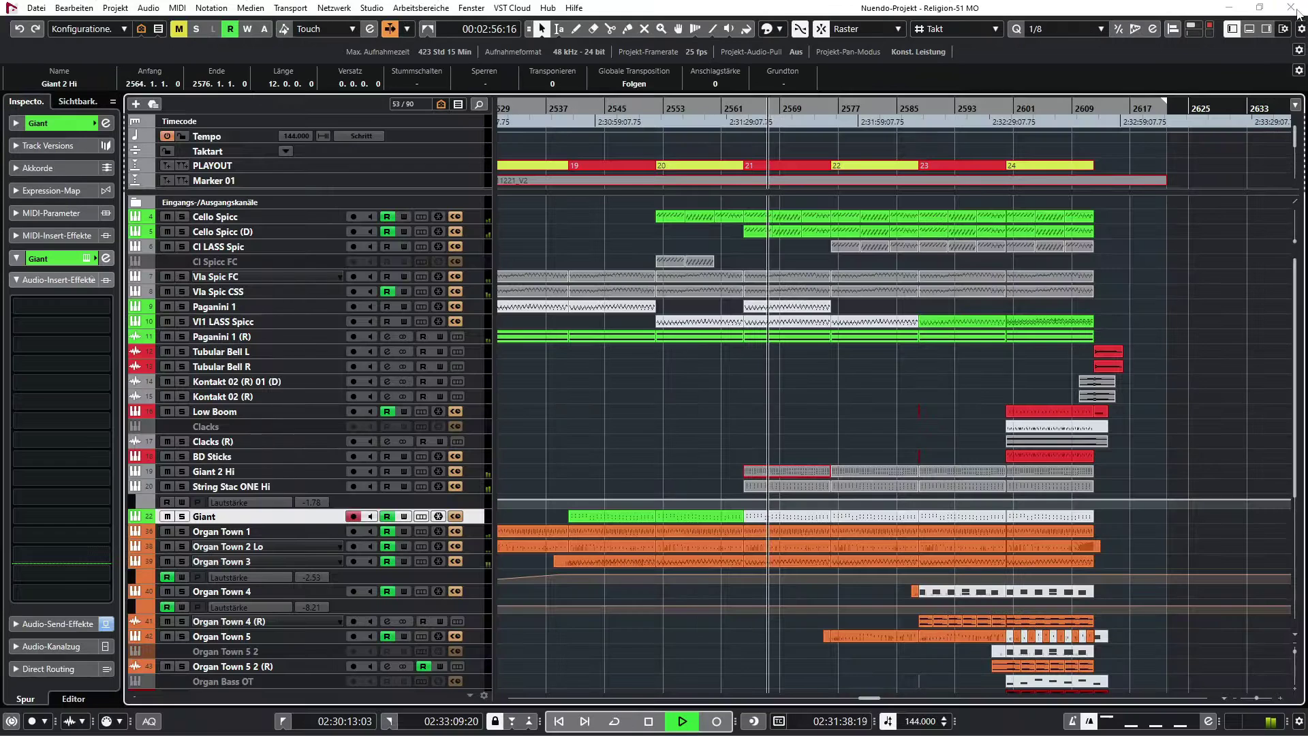
left_click(768, 486)
double_click(768, 487)
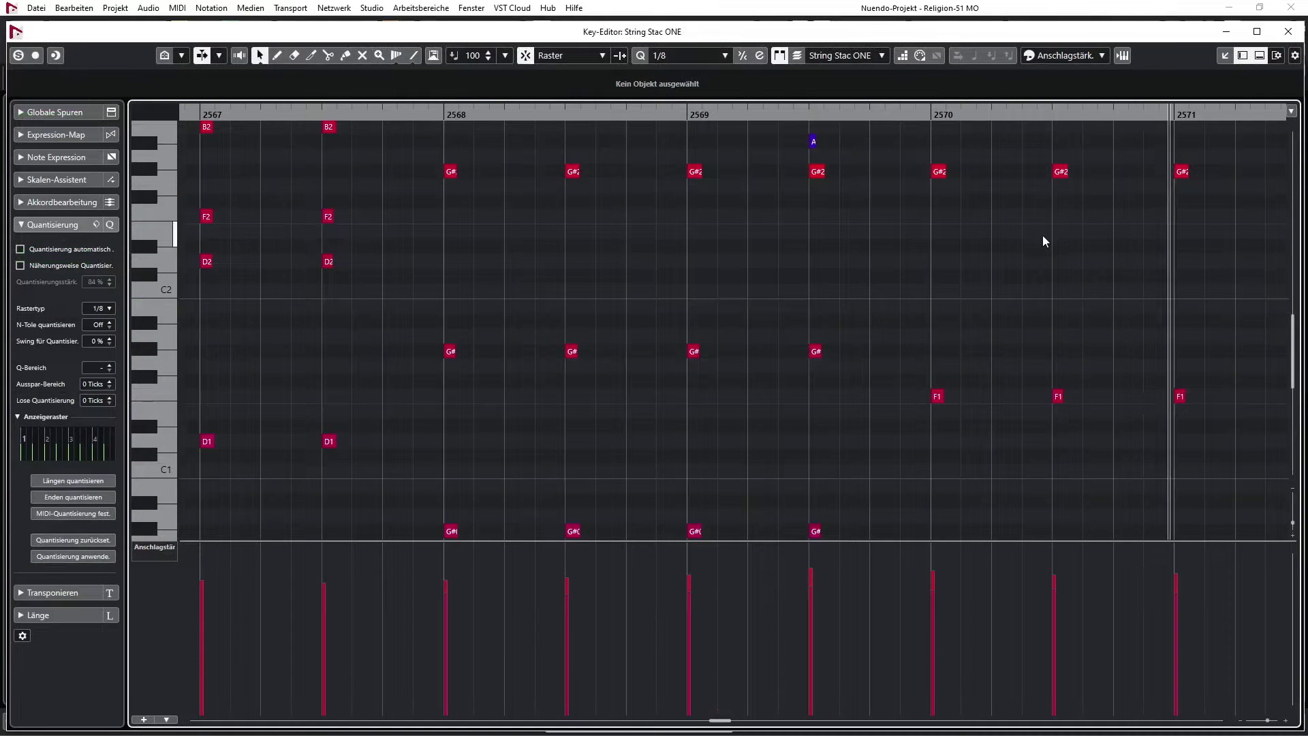
key("Escape")
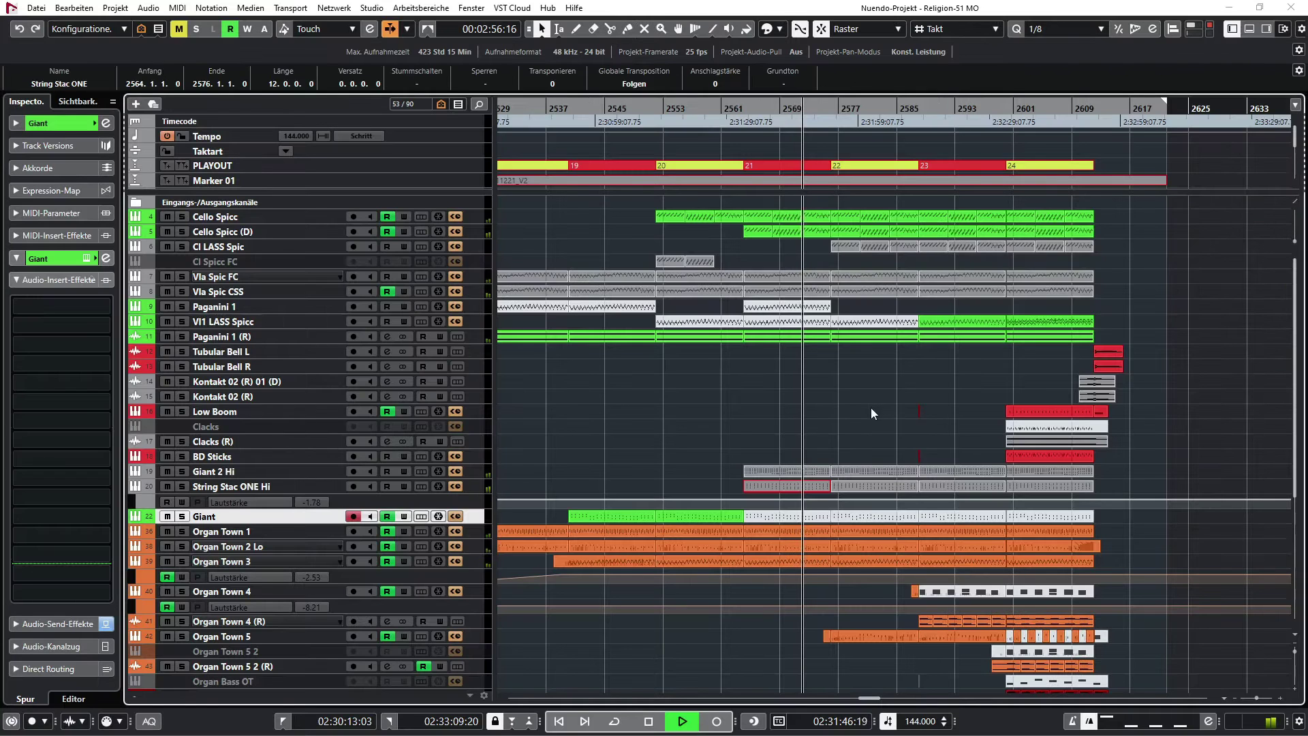
- Examine the notes of the Organ Low OT part starting at bar 2576, and deselect the part
scroll(866, 389, "down", 3)
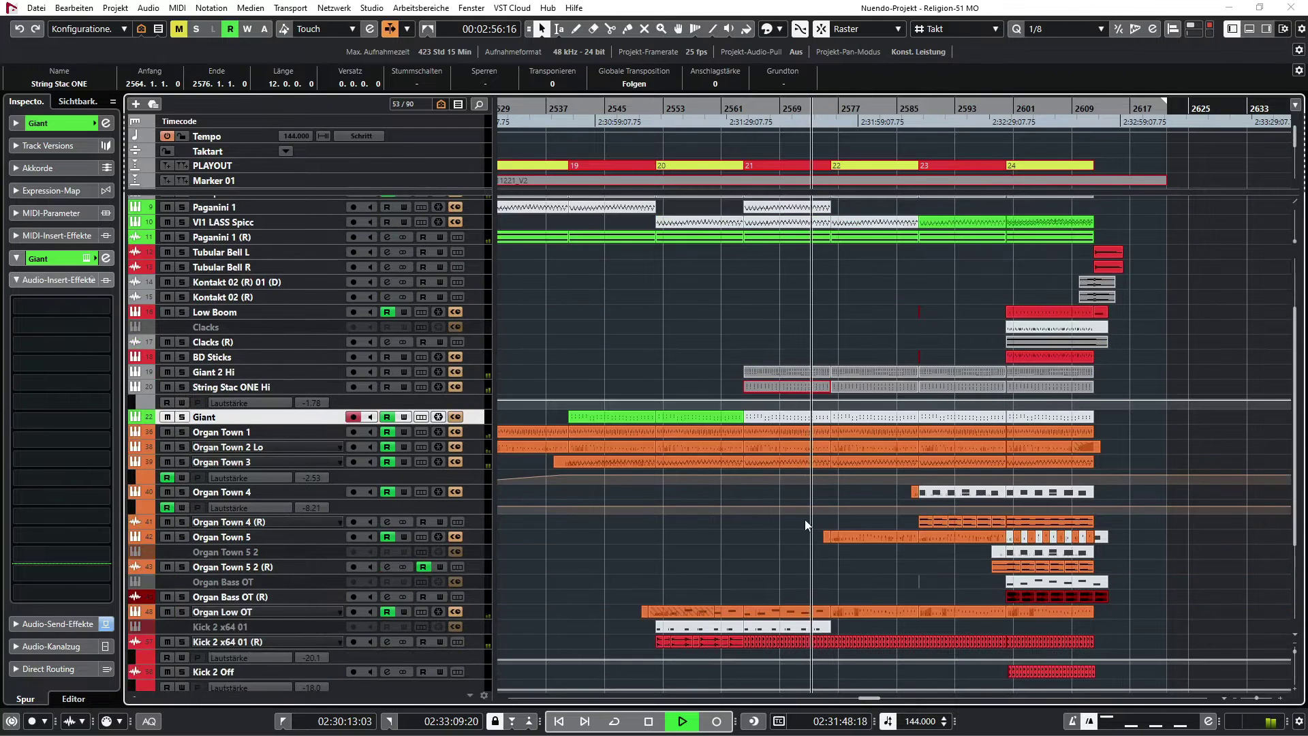
left_click(860, 611)
double_click(860, 610)
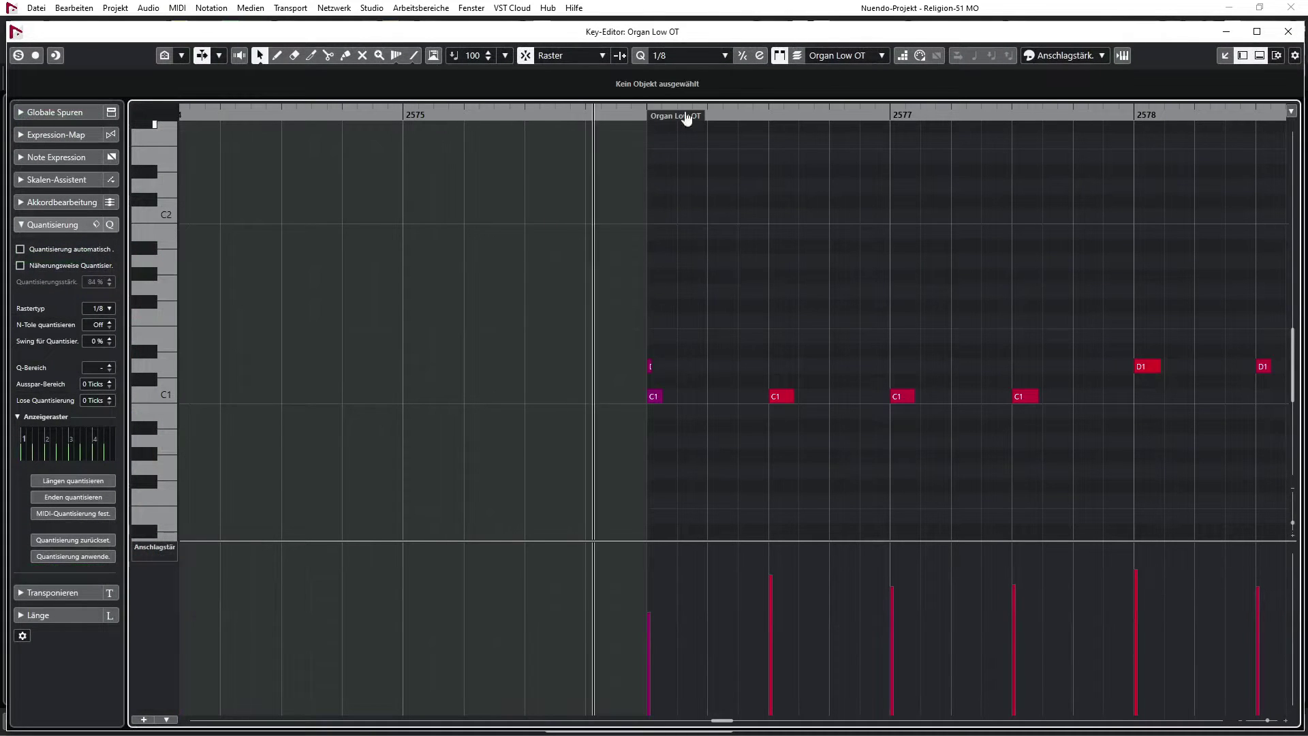
key("Escape")
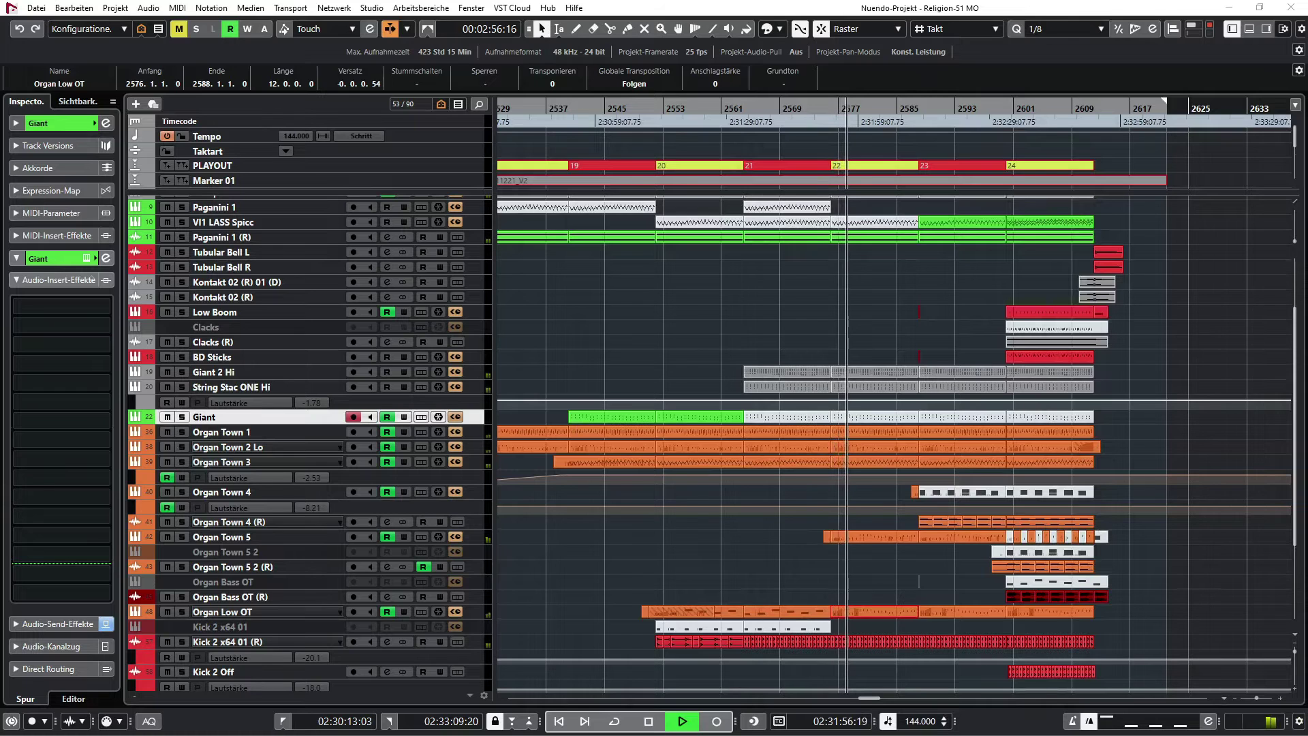
key("ctrl+alt+r")
key("ctrl+alt+r")
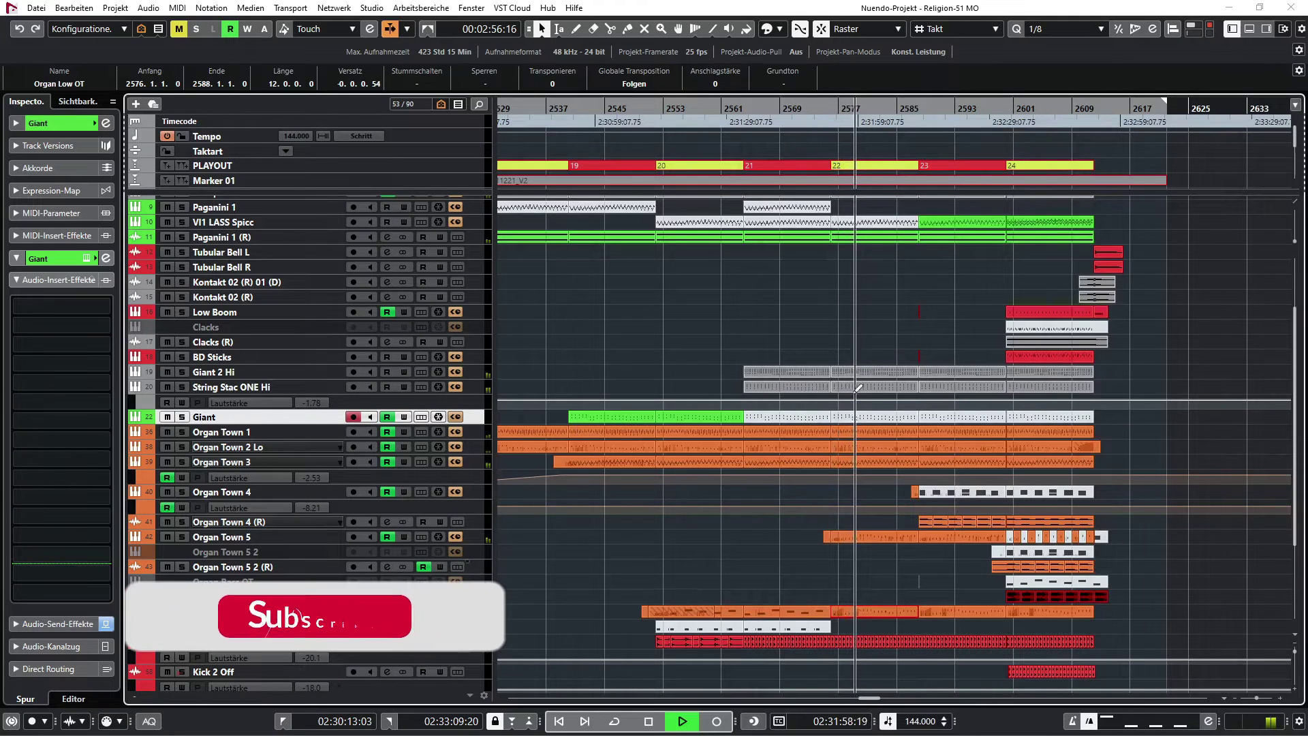
left_click(799, 304)
- Open the MixConsole, look through the channels from Giant to the FX reverbs, and close it
scroll(786, 315, "up", 3)
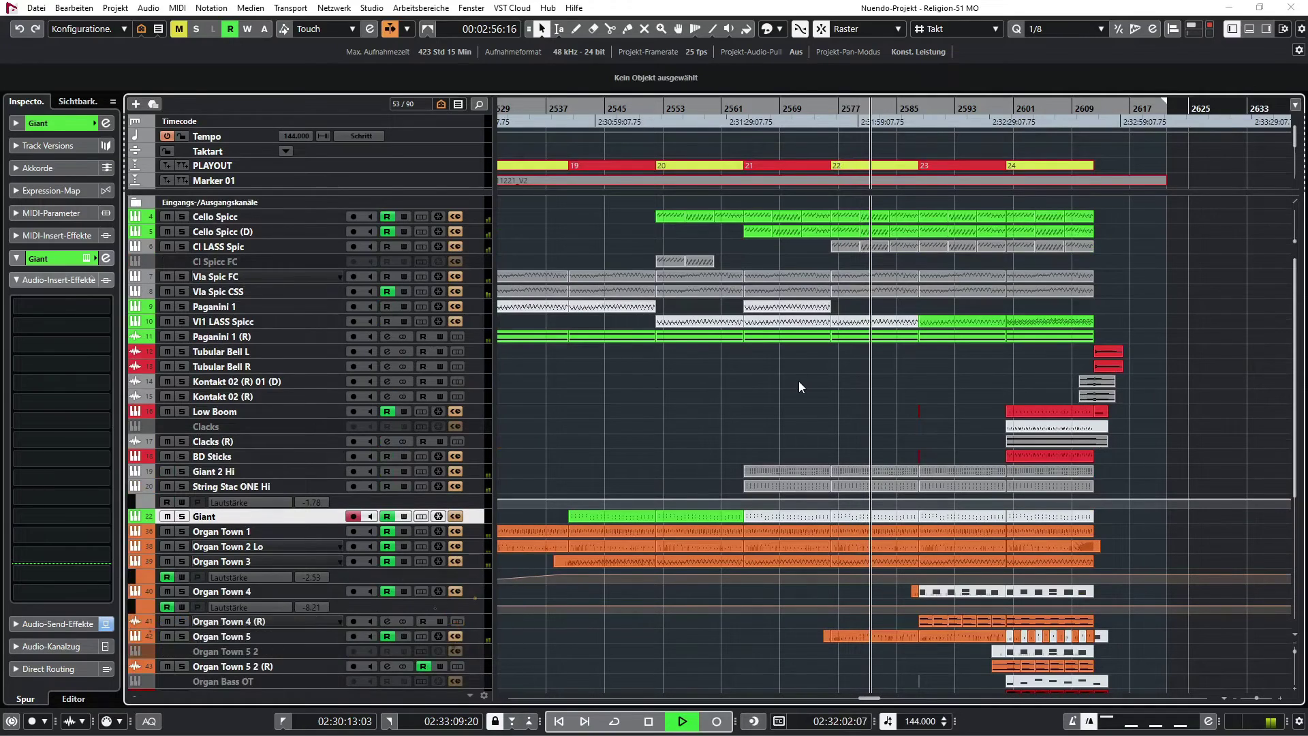
key("F3")
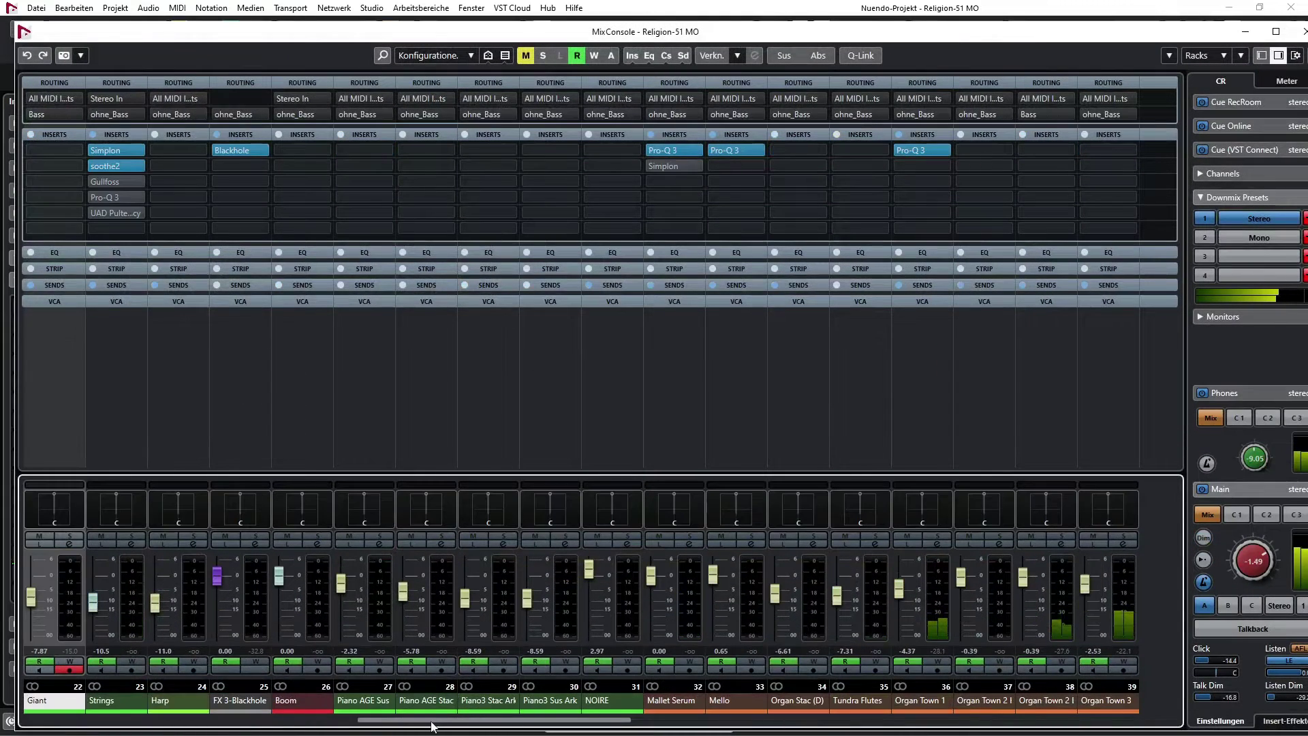
left_click_drag(410, 722, 833, 724)
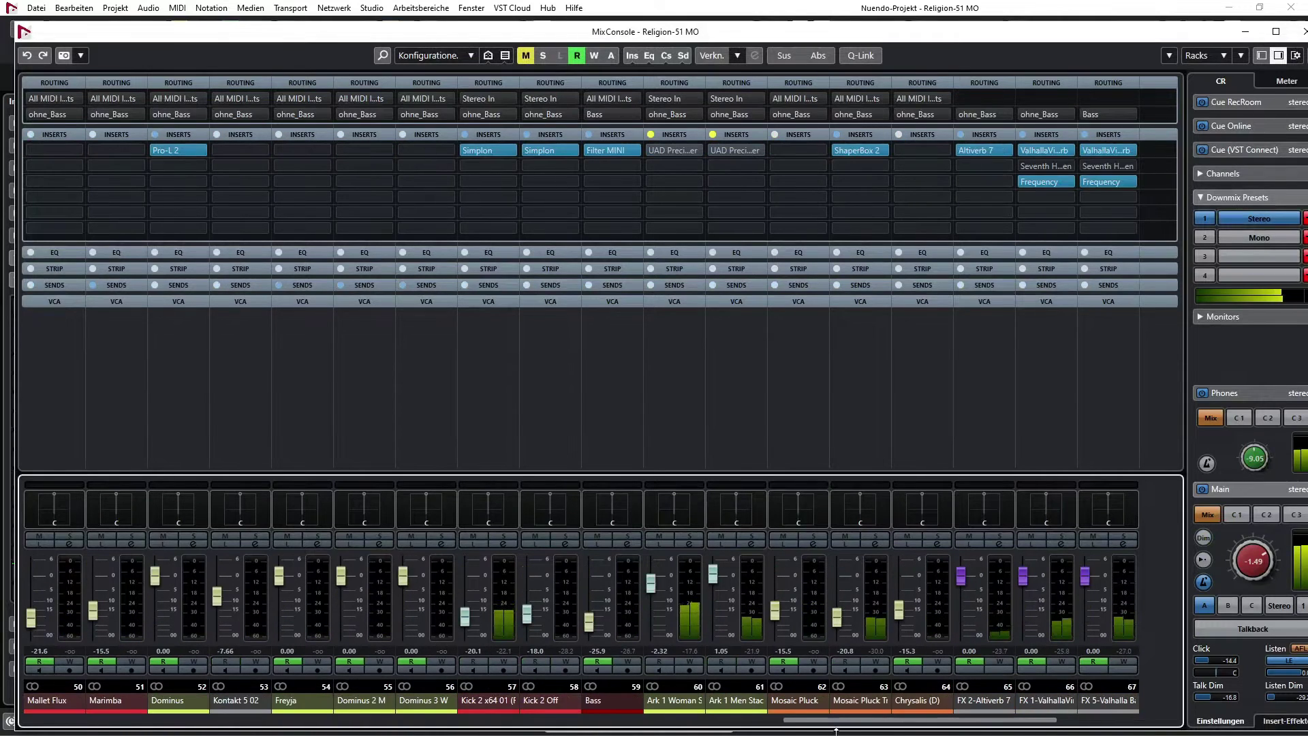
key("F3")
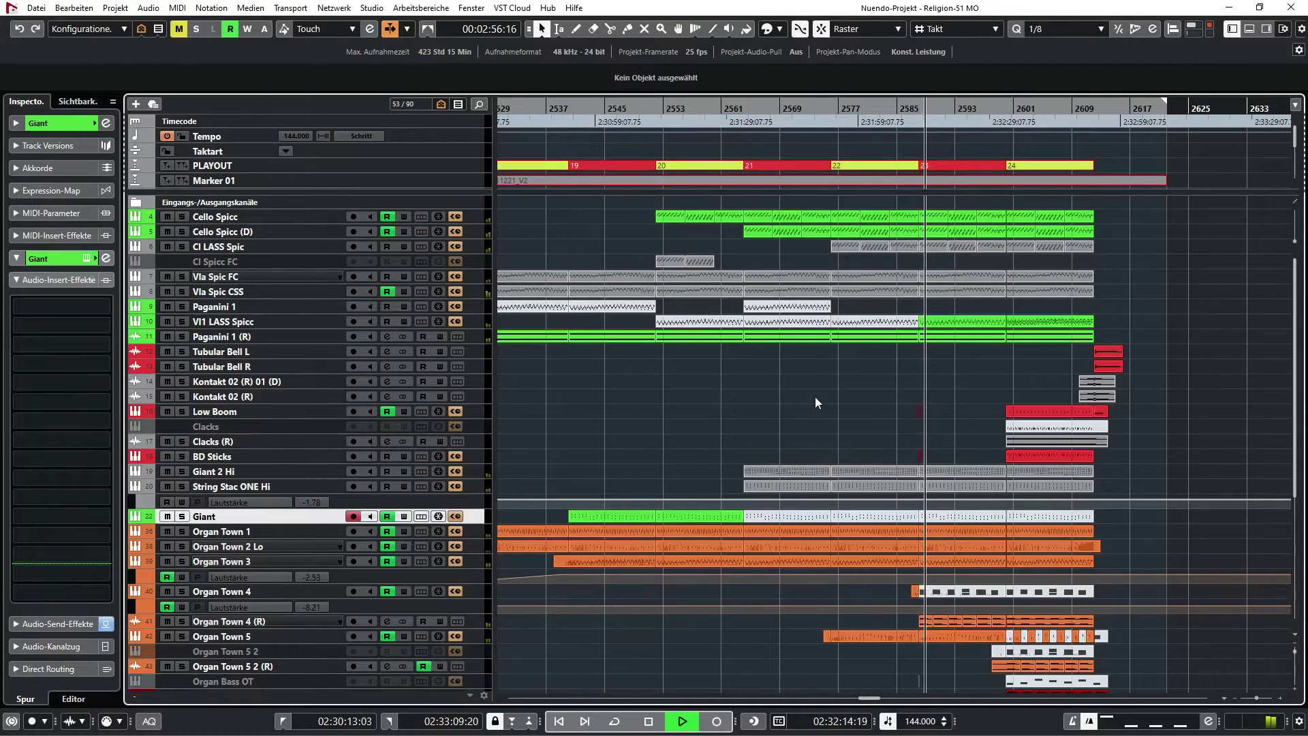
- Examine the notes of the Mosaic Pluck Triple part starting at bar 2588 in the Key Editor
scroll(815, 397, "down", 10)
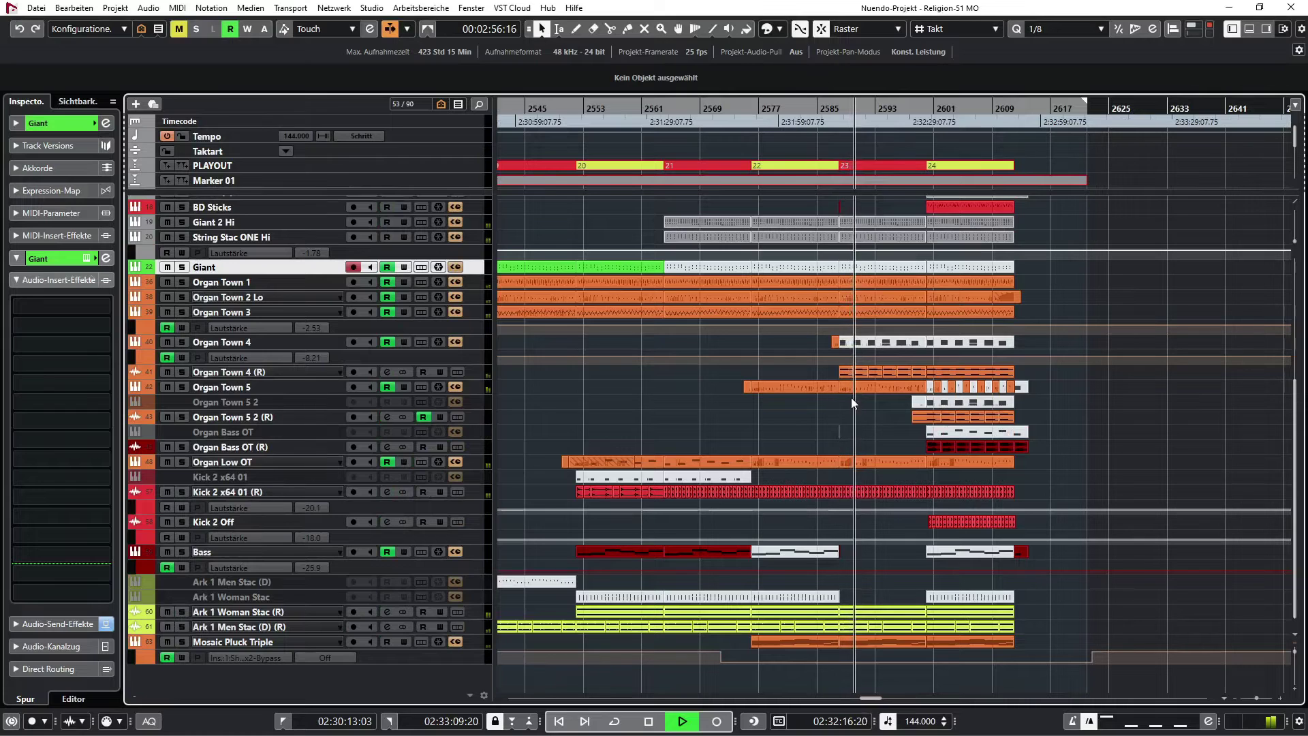
left_click(867, 643)
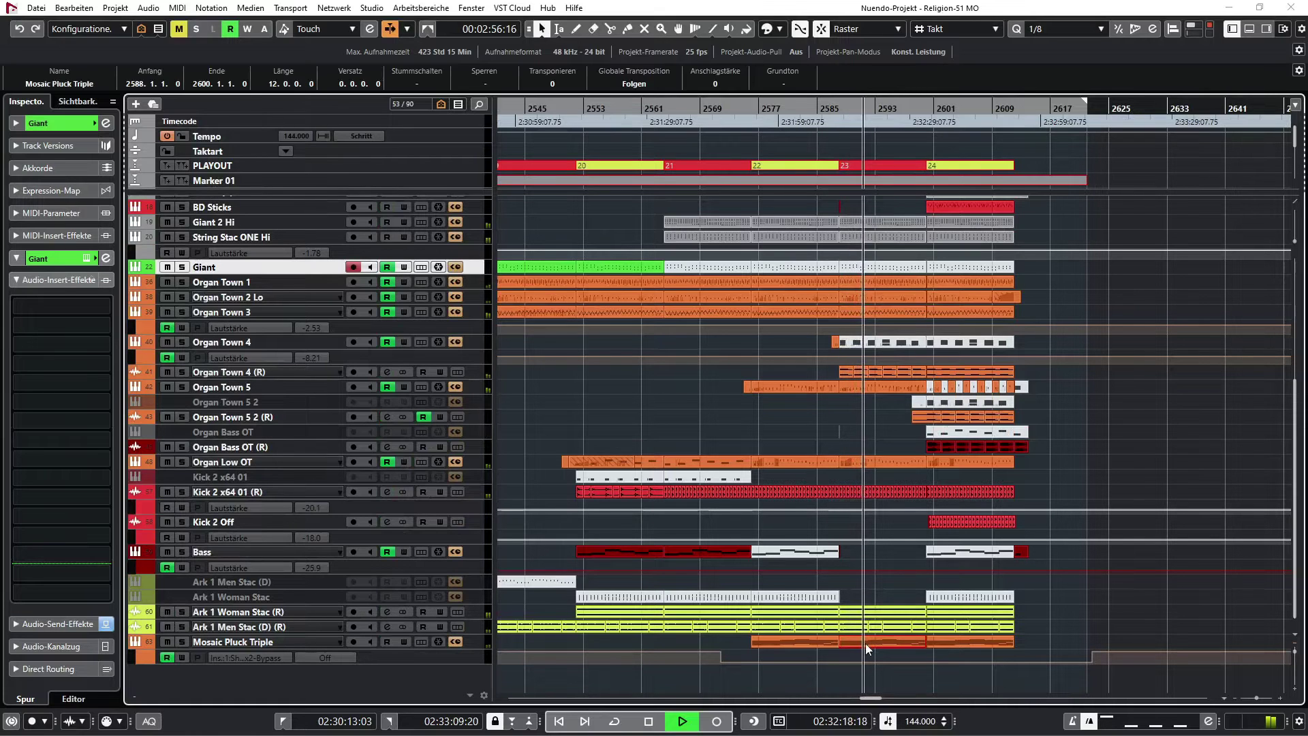
key("ctrl+alt+r")
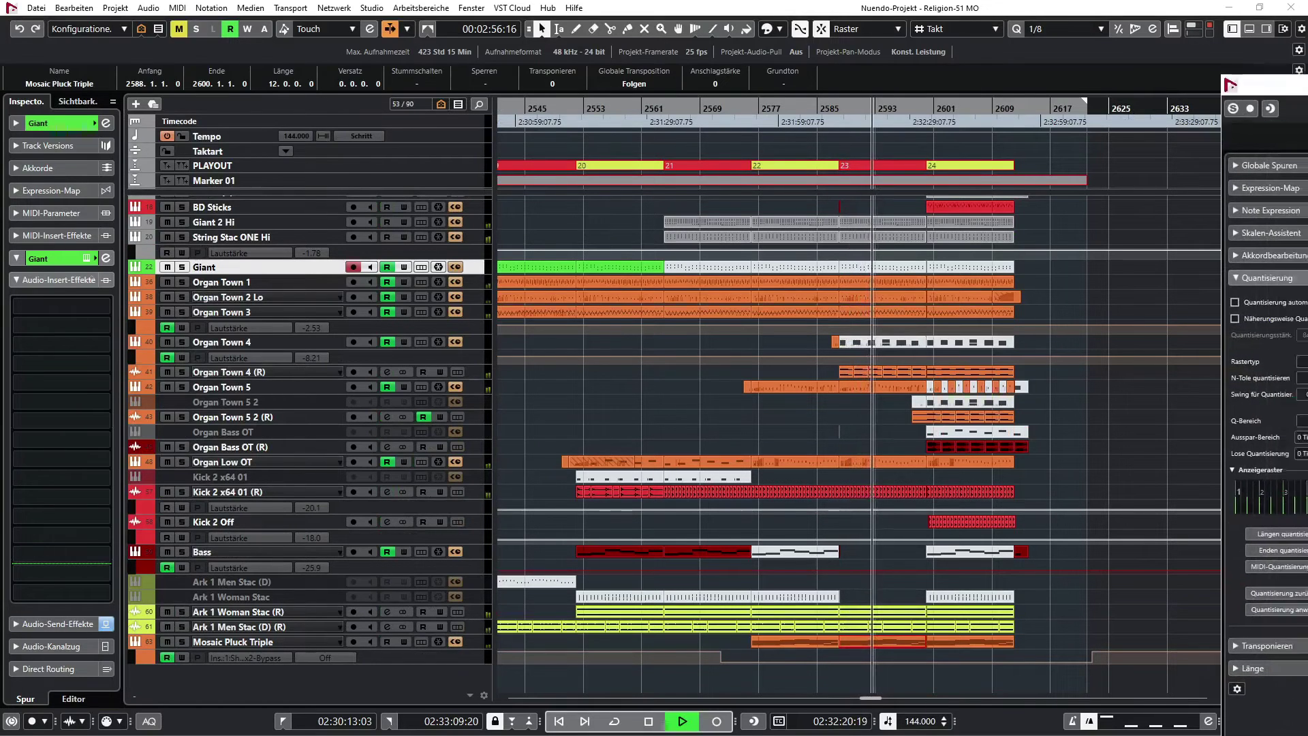
key("Return")
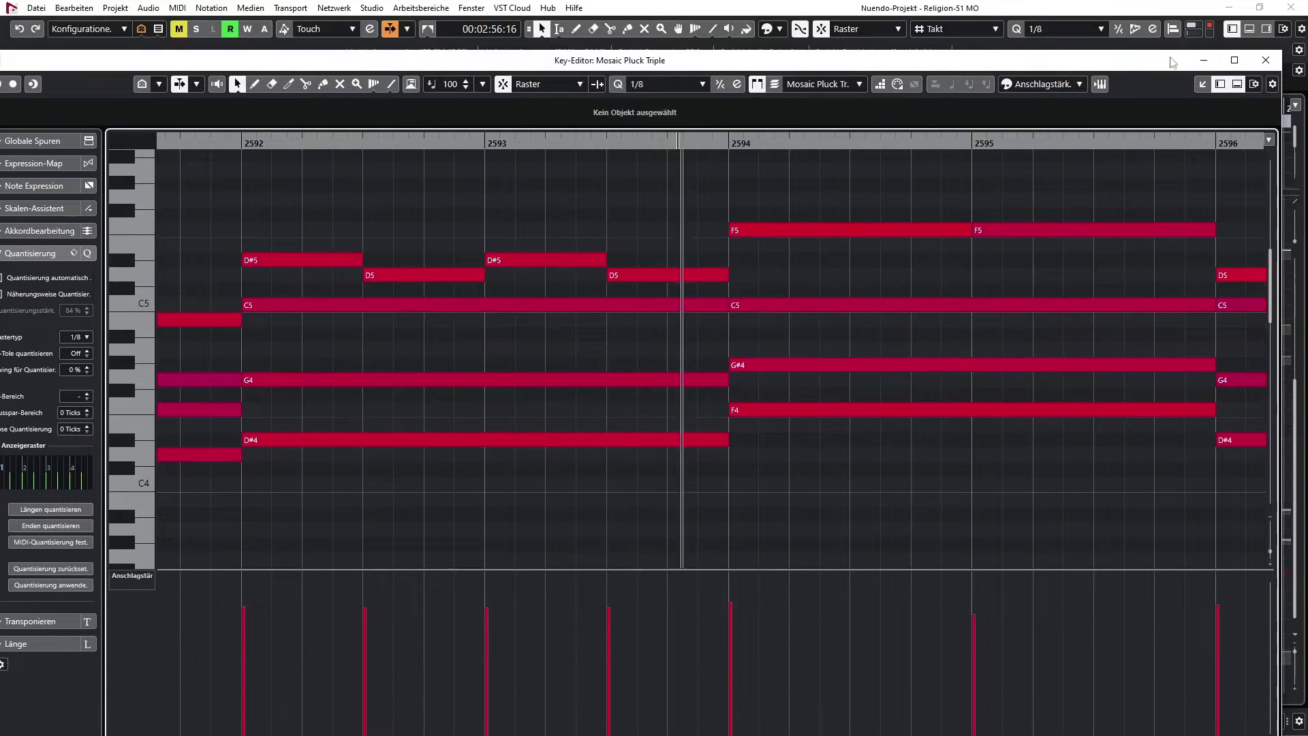
left_click(1265, 62)
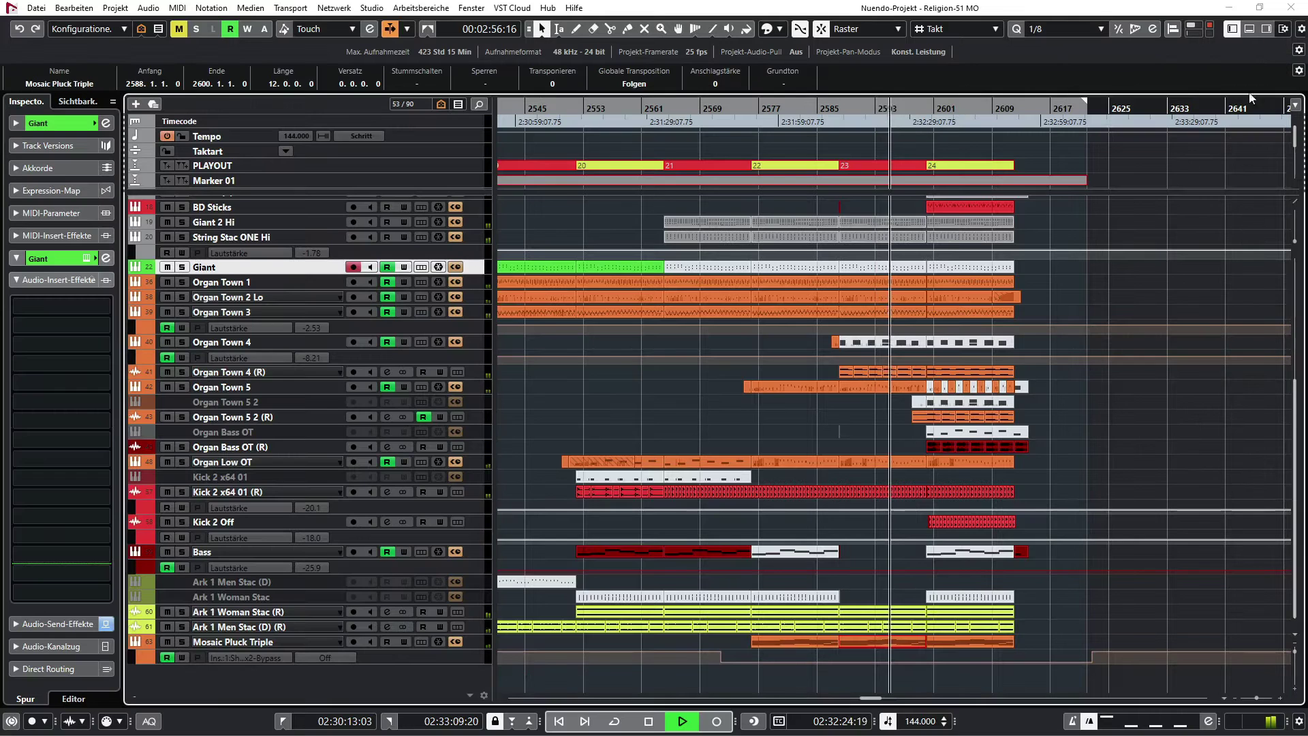
- Look at the Low Boom track's Kontakt instrument and close its window
scroll(1110, 301, "up", 4)
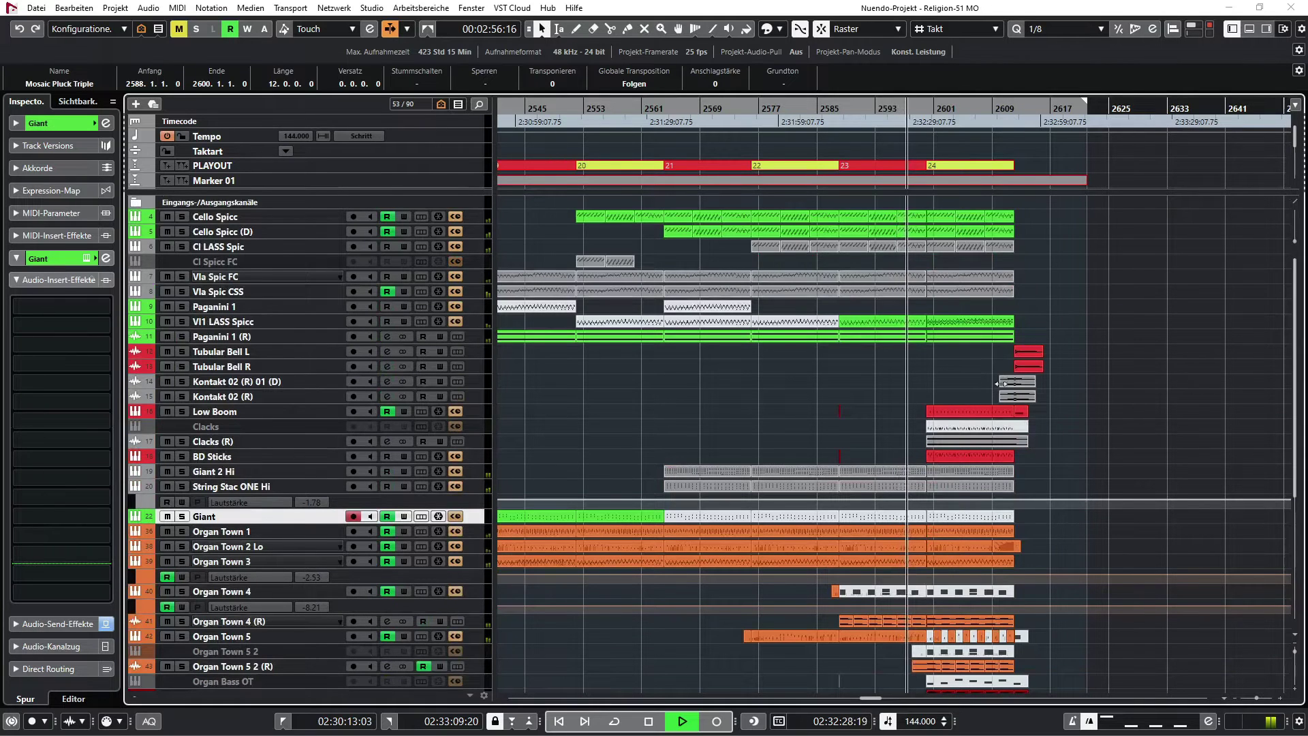
left_click(306, 412)
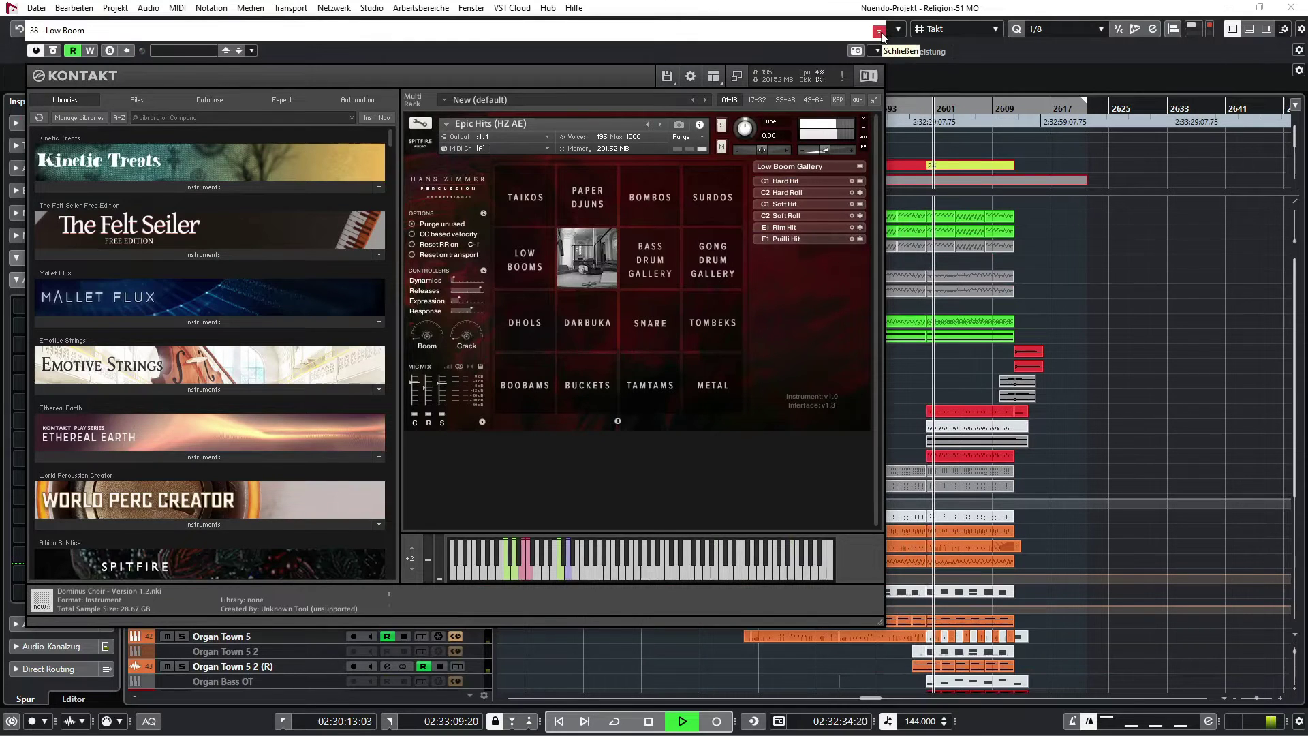
left_click(879, 31)
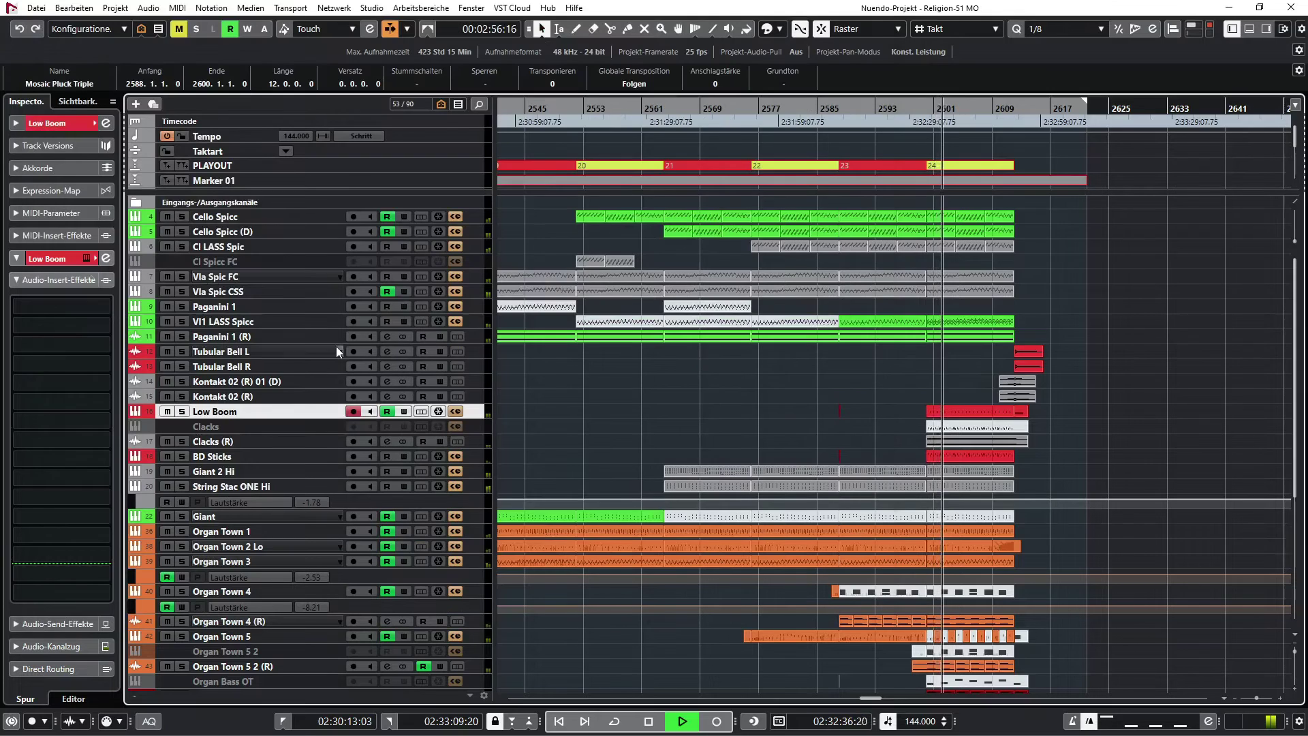
- Examine the VI1 LASS Spicc part starting at bar 2600 in the Key Editor and in notation, and deselect it
double_click(985, 323)
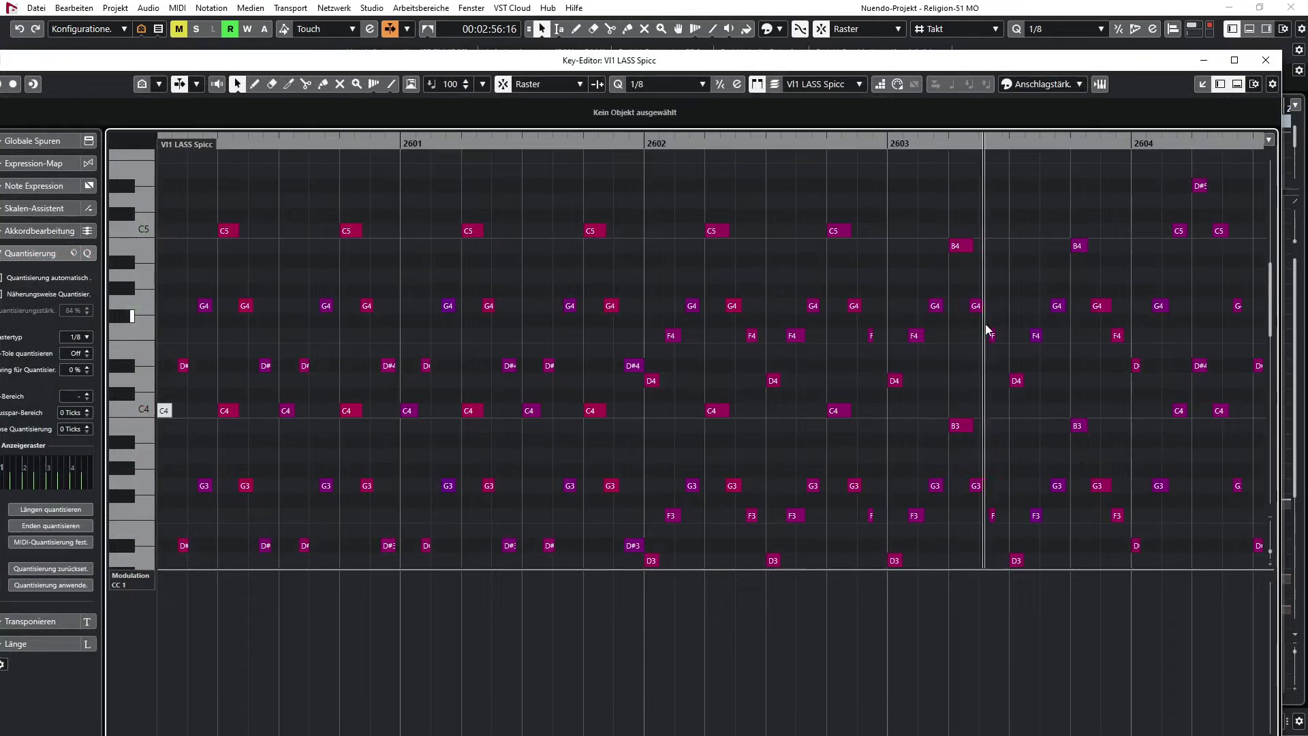
left_click(1266, 60)
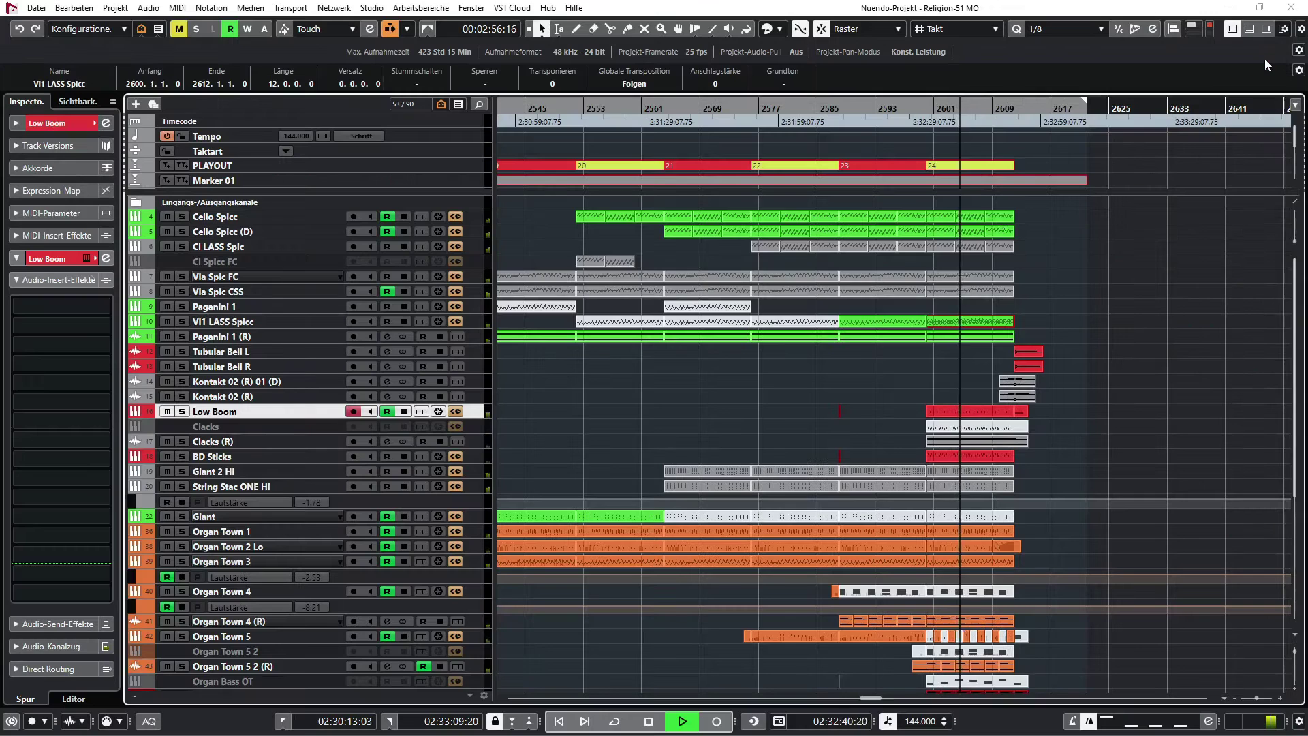
key("ctrl+r")
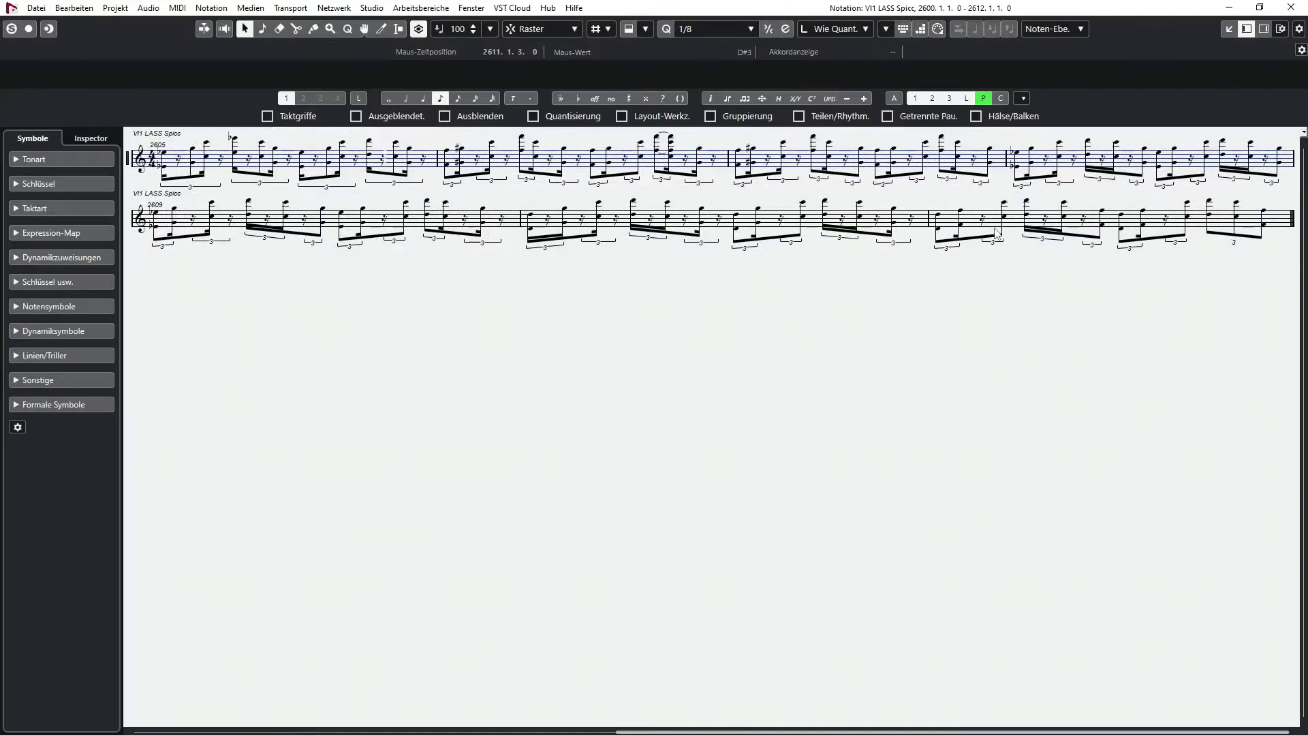
left_click(1294, 9)
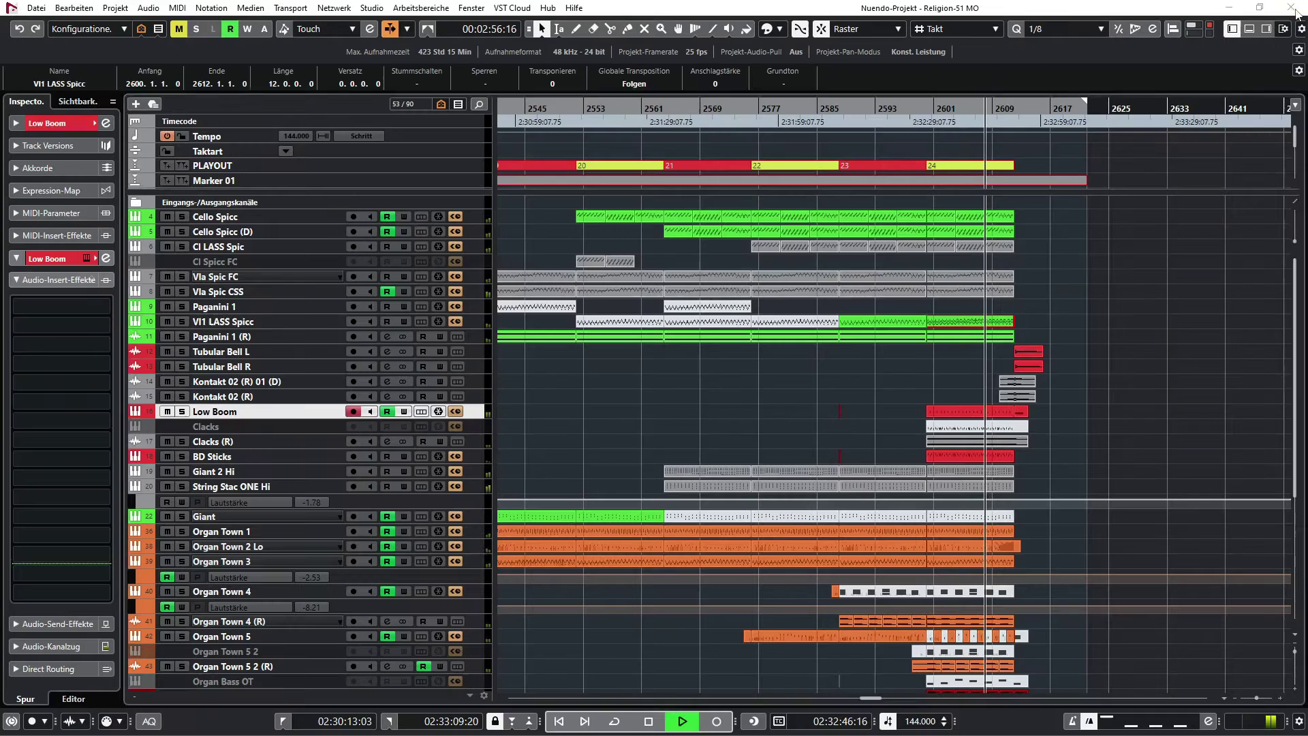
left_click(1194, 280)
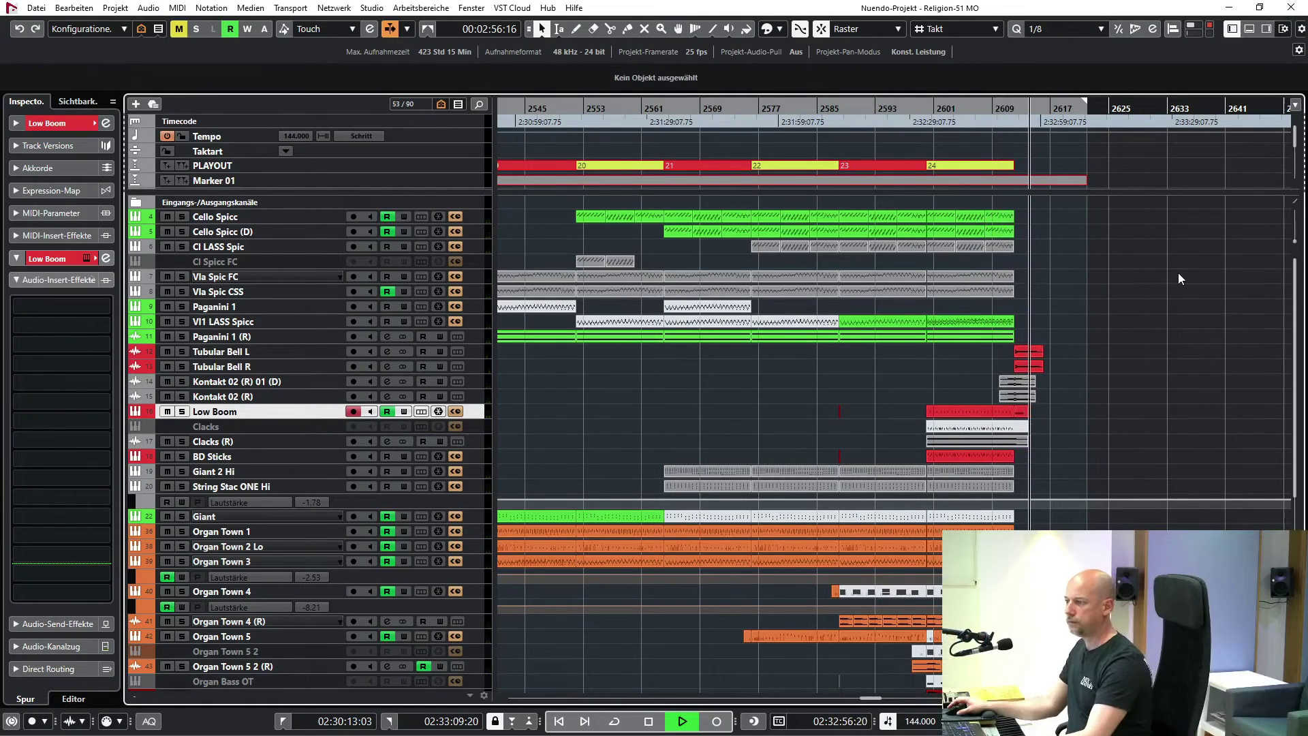
- Stop playback, return to the start of the cue at the left locator, and fit the whole cue in view
key("space")
key("KP_1")
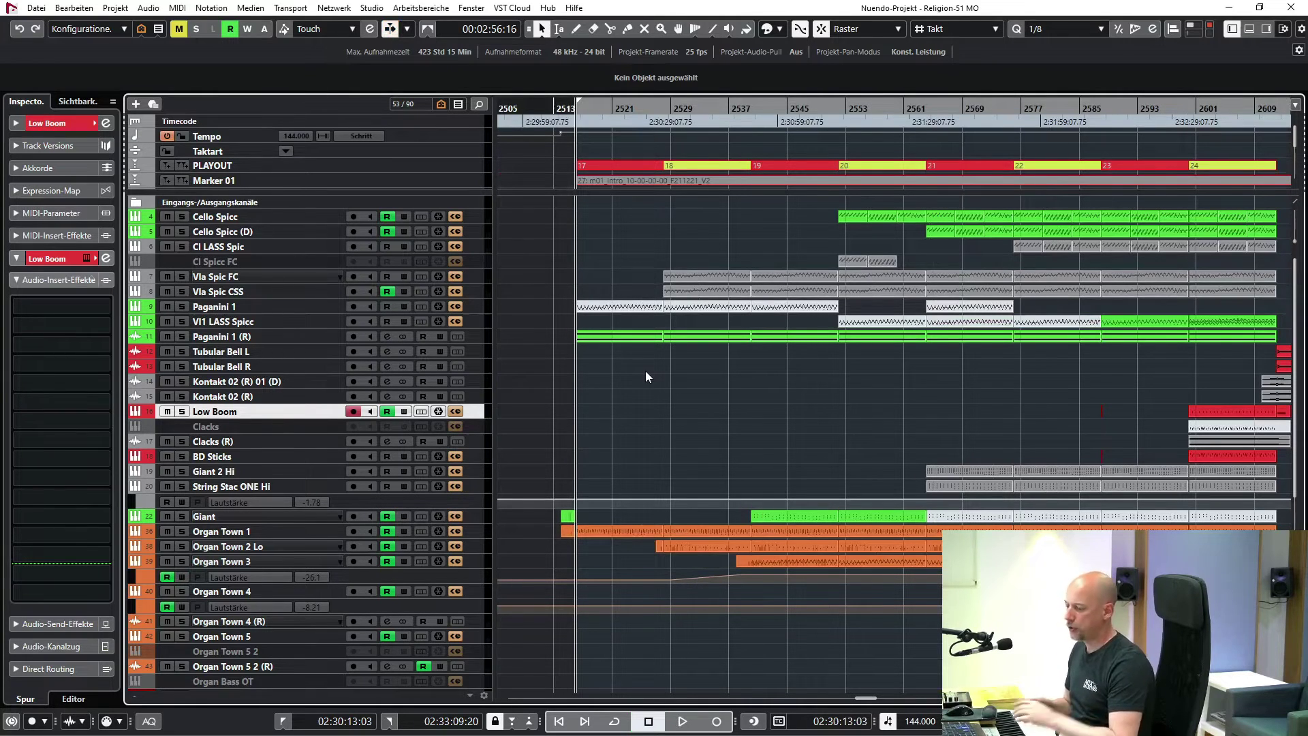
key("g")
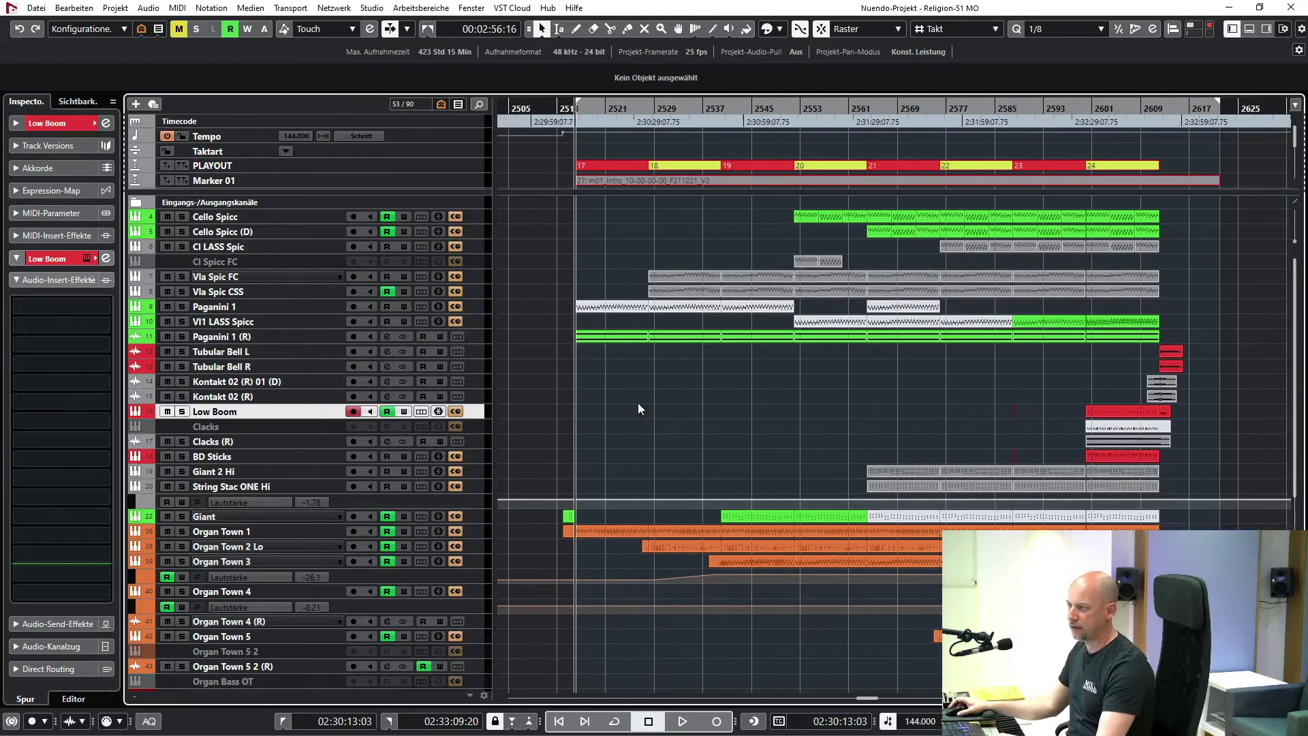
- Go through the cue's sections by selecting cycle markers 17, 20, 22, 23 and 24 on the PLAYOUT track in turn
left_click(611, 169)
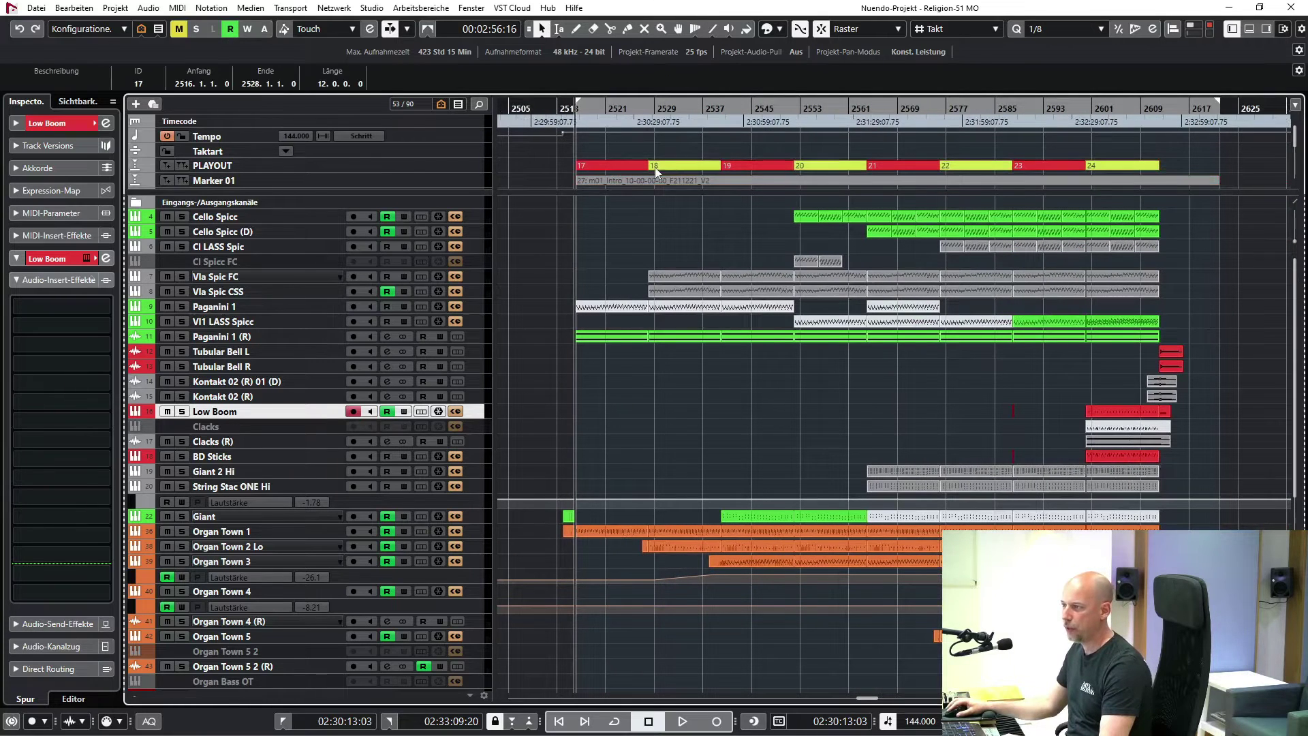
left_click(811, 166)
left_click(985, 167)
left_click(1049, 165)
left_click(1141, 166)
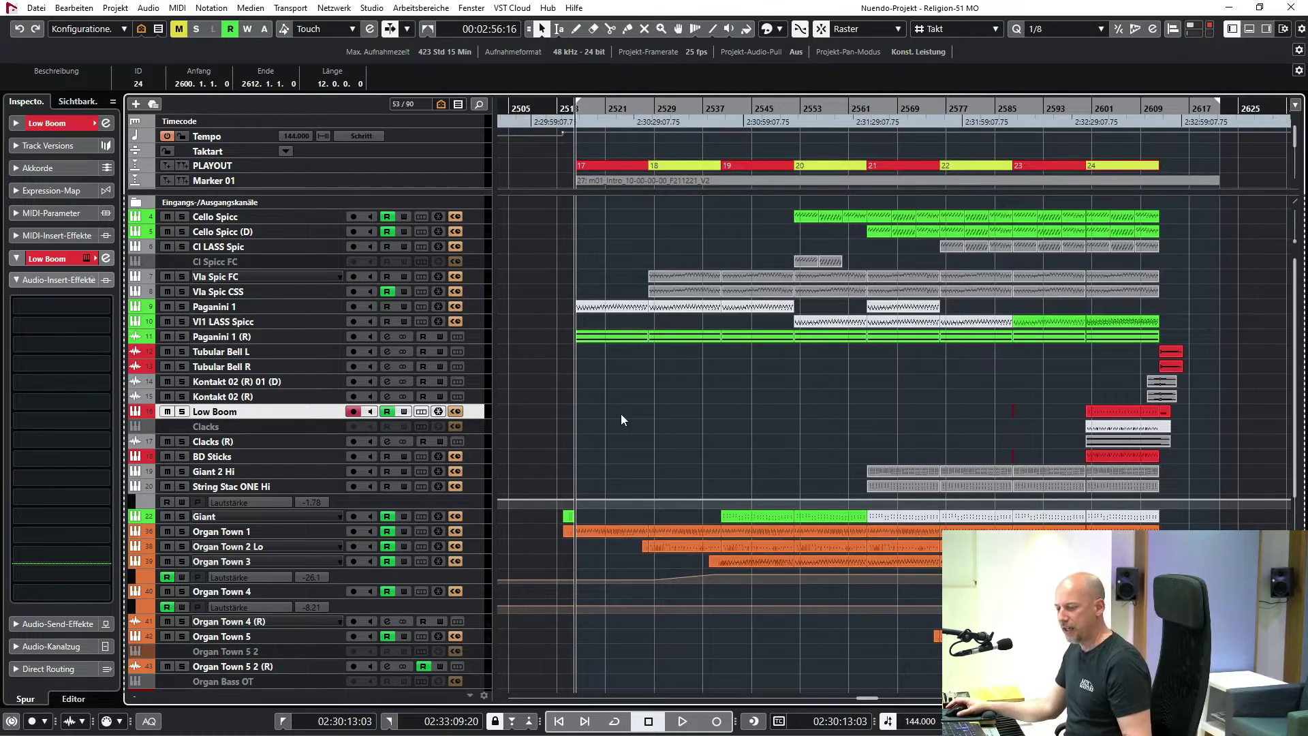
- Select the Giant track, clear the marker selection, and play the opening of the cue briefly
scroll(621, 415, "down", 4)
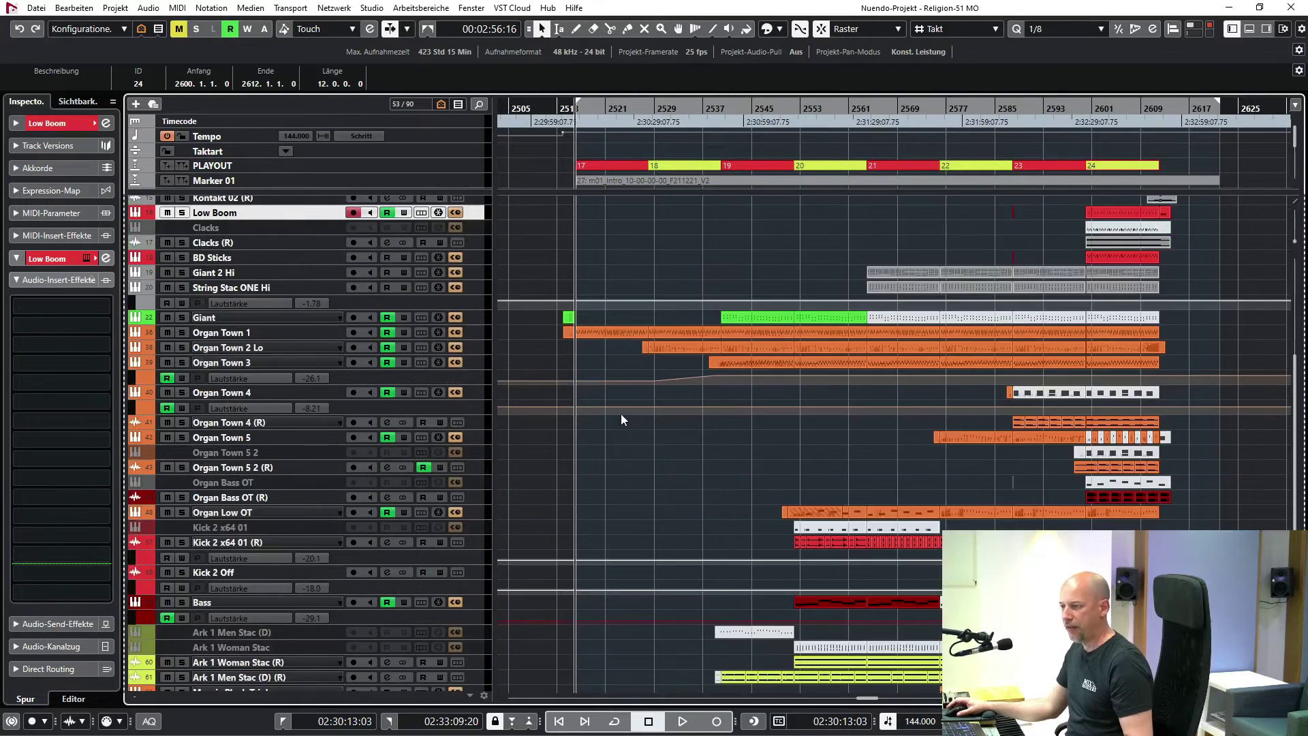
left_click(261, 320)
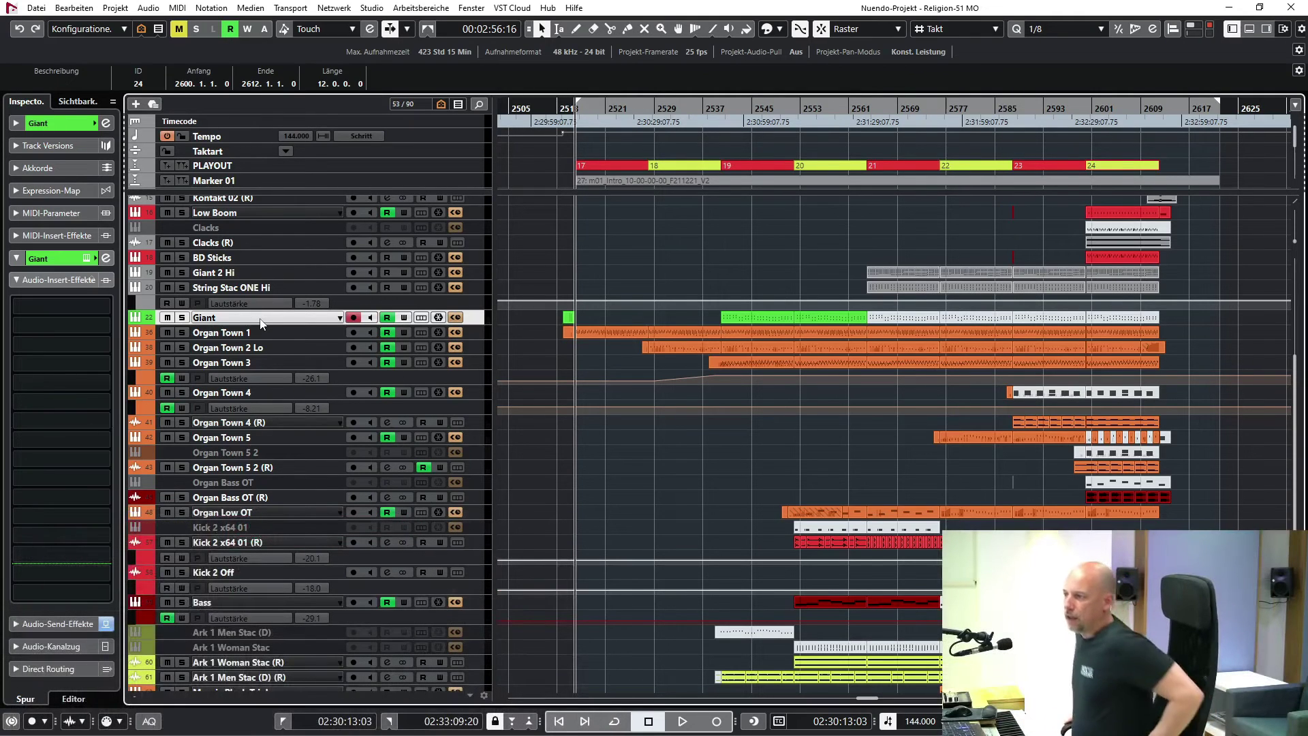
left_click(738, 485)
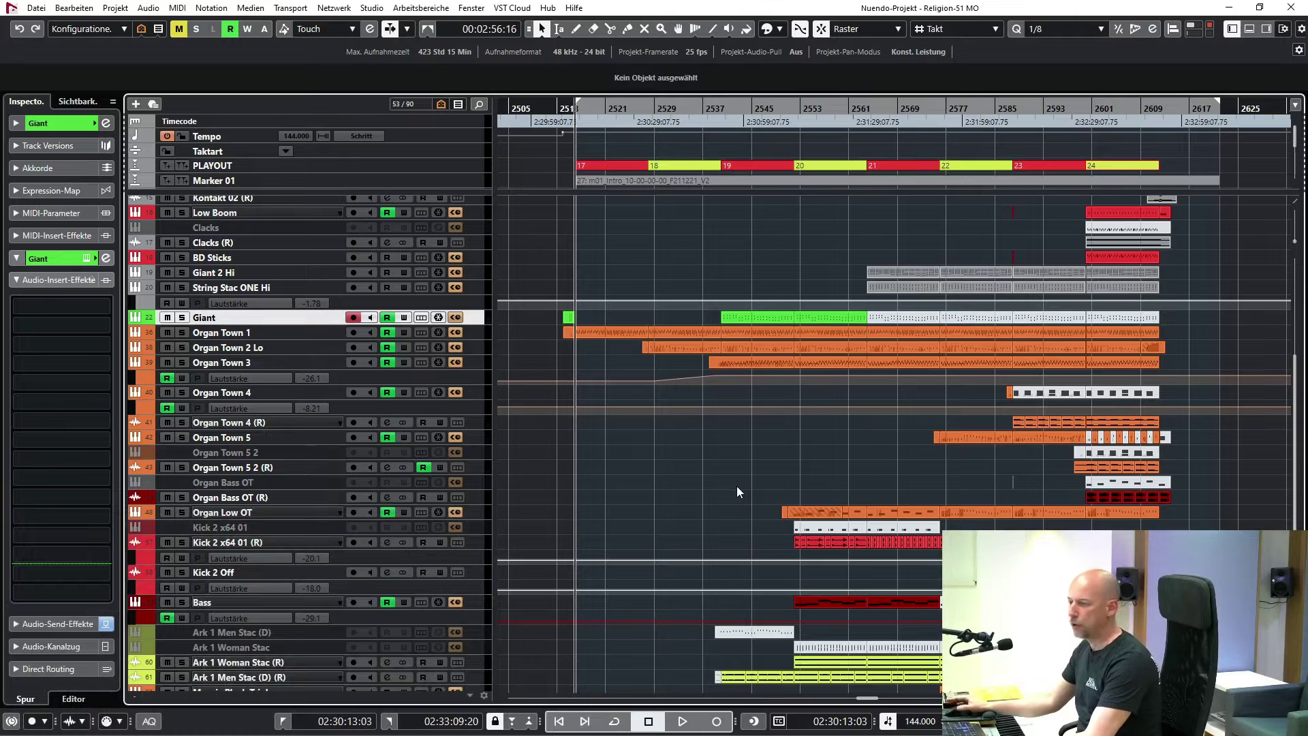
key("space")
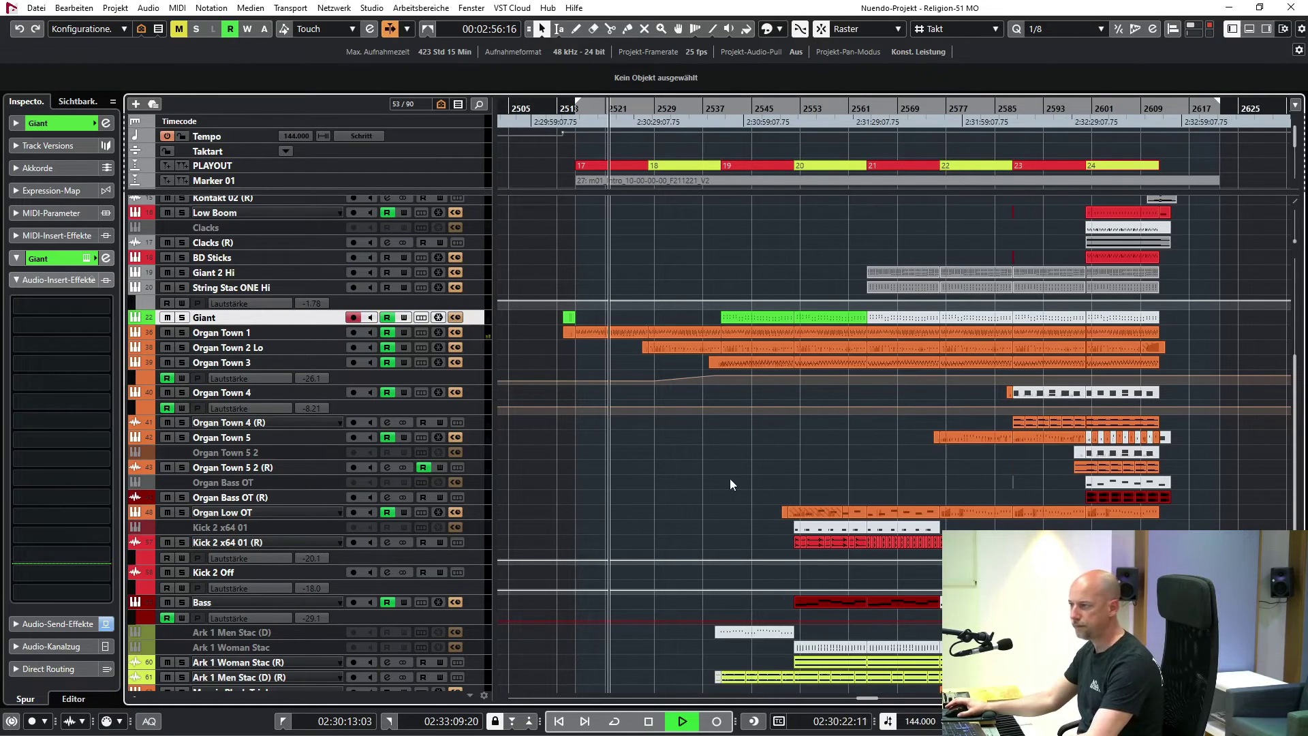
key("space")
- Set the locators to cycle marker 18 and audition the Vla Spic FC track in solo from there
left_click(698, 169)
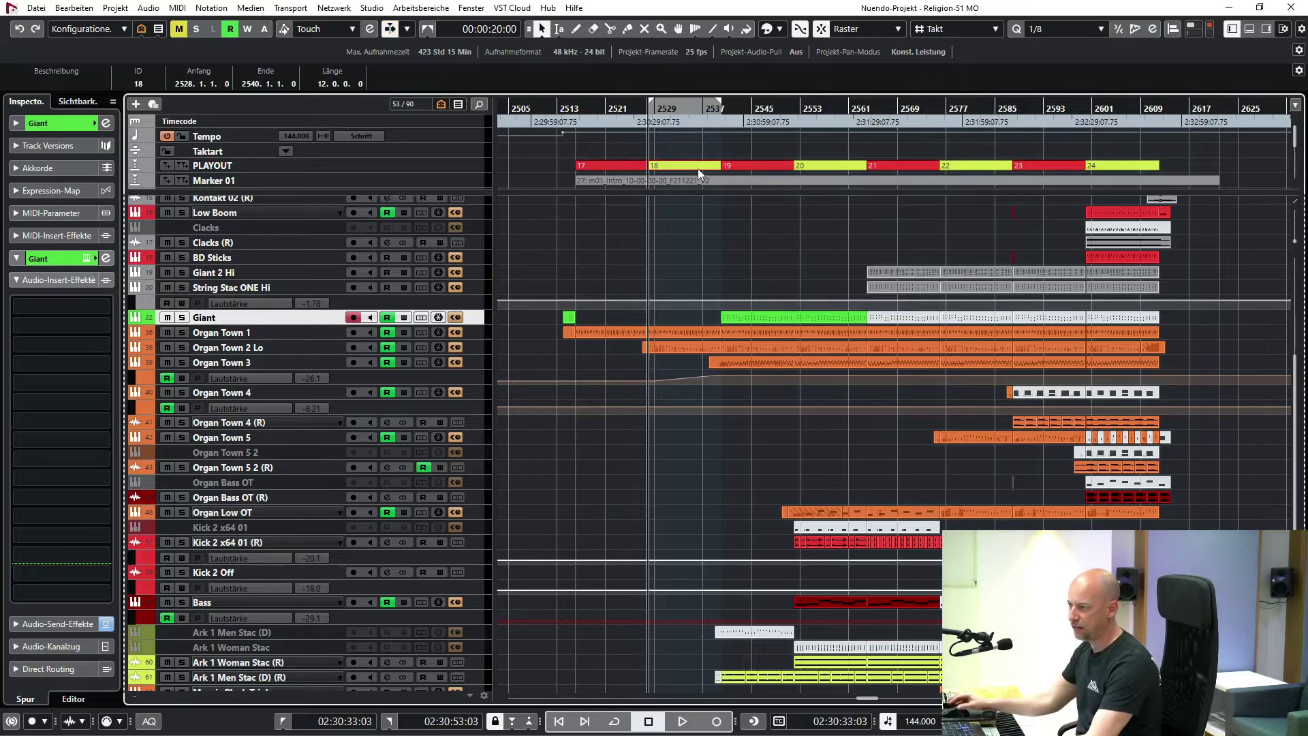
scroll(538, 247, "up", 4)
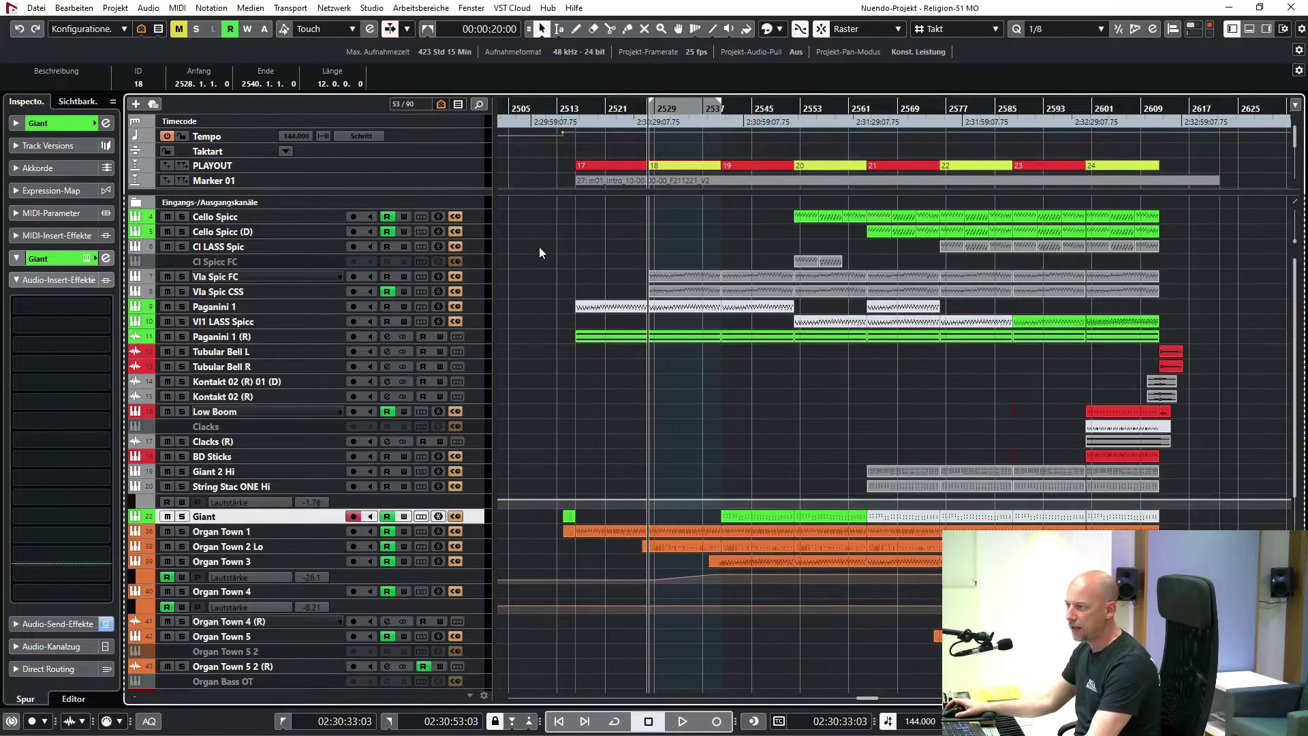
left_click(240, 278)
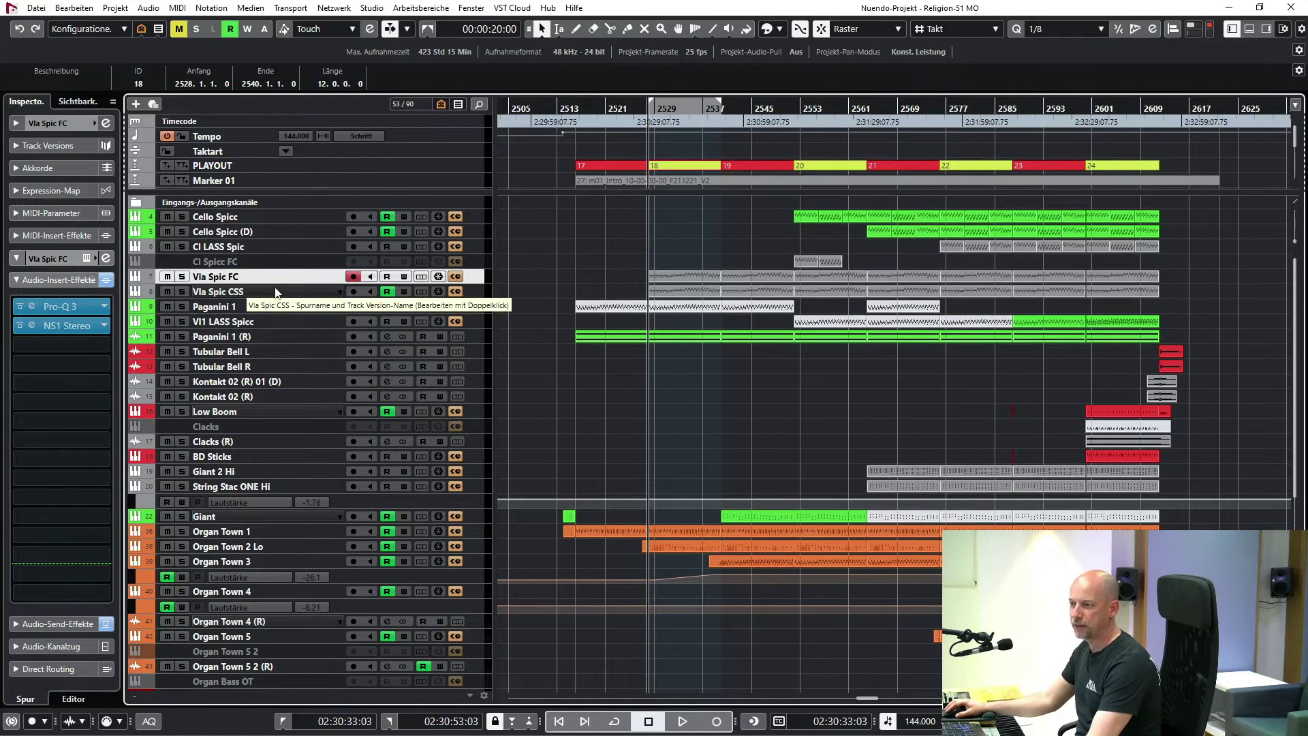
key("s")
key("space")
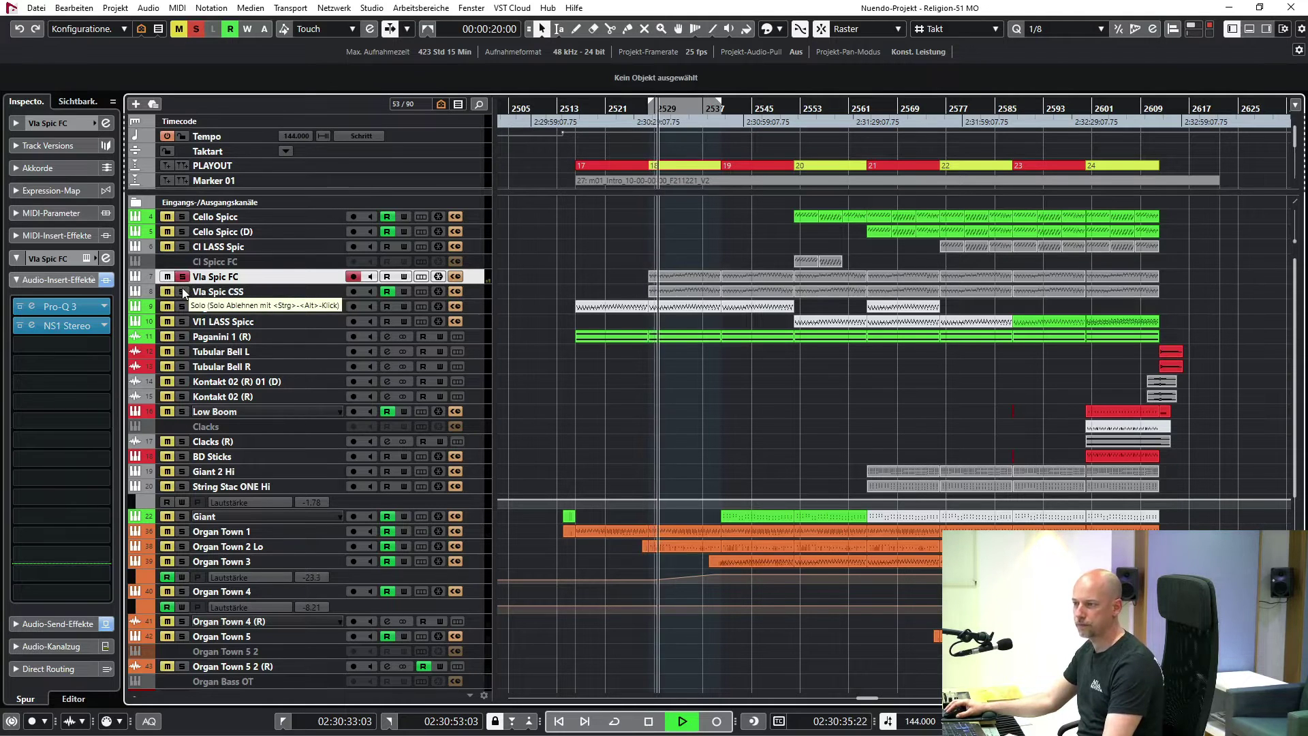
- Audition Vla Spic CSS alone, add Vla Spic FC and Paganini 1 (R) to the solo, stop playback and clear all solos
left_click(183, 291)
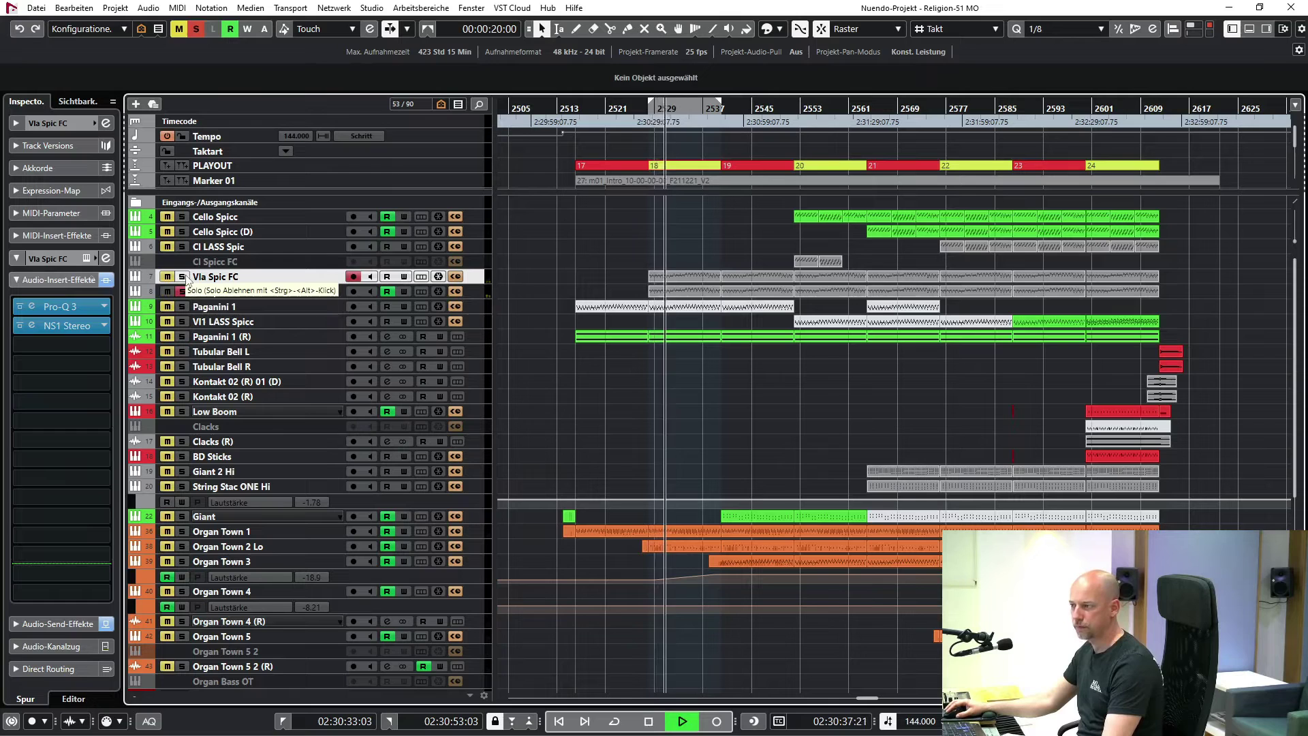
left_click(182, 276)
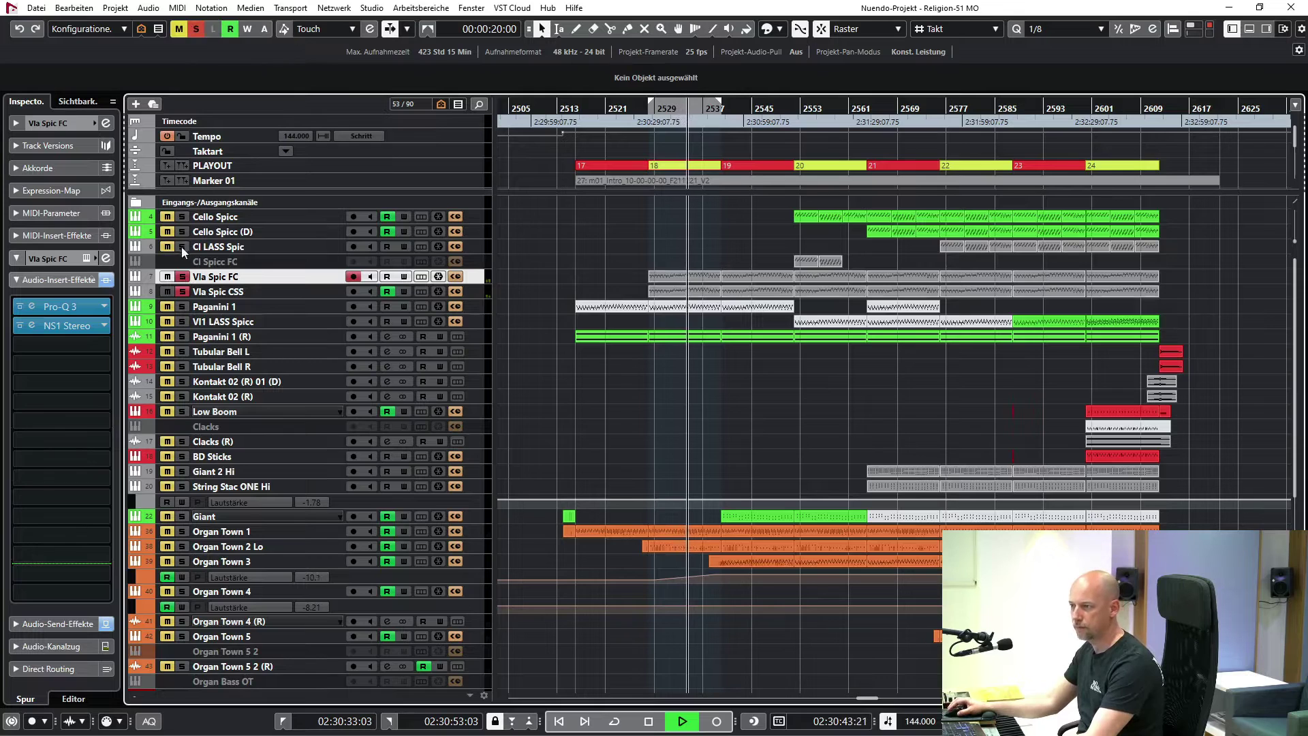
left_click(182, 337)
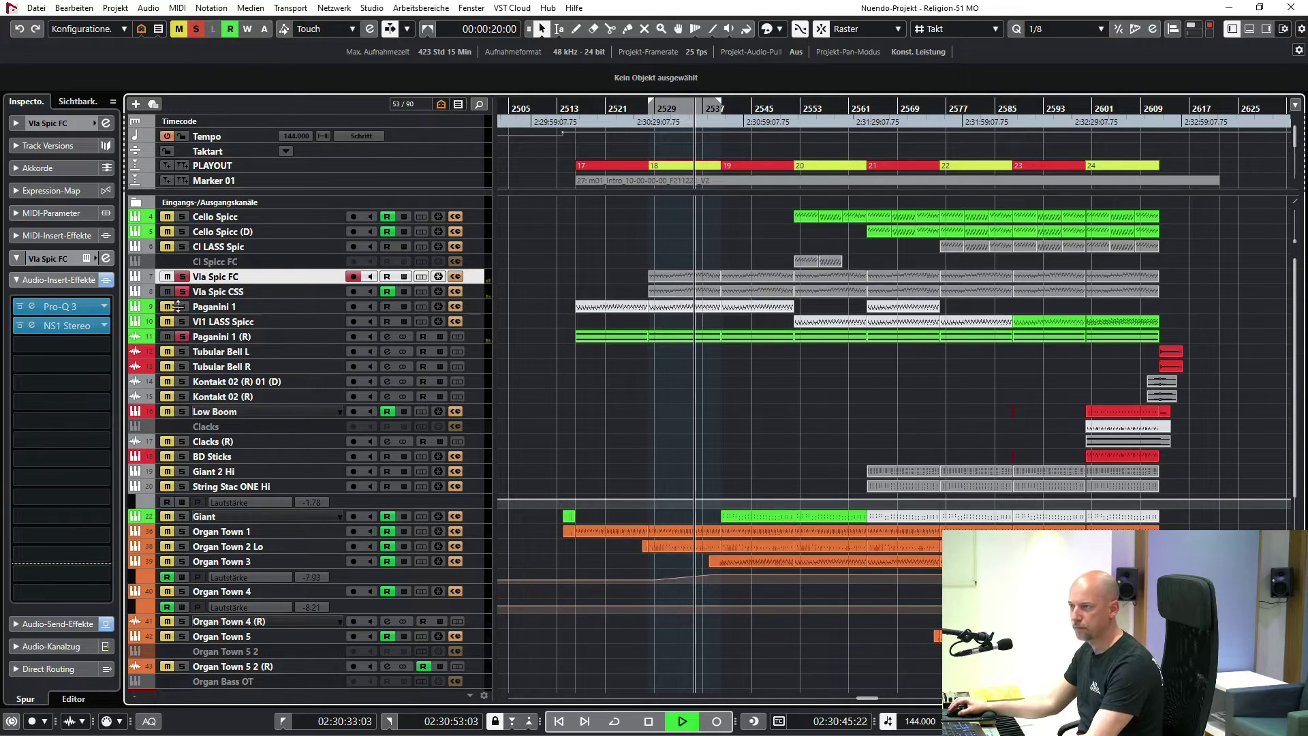
key("space")
left_click(195, 33)
- Audition the Organ Town 2 Lo track in solo from the left locator, stop playback and unsolo it
left_click(255, 547)
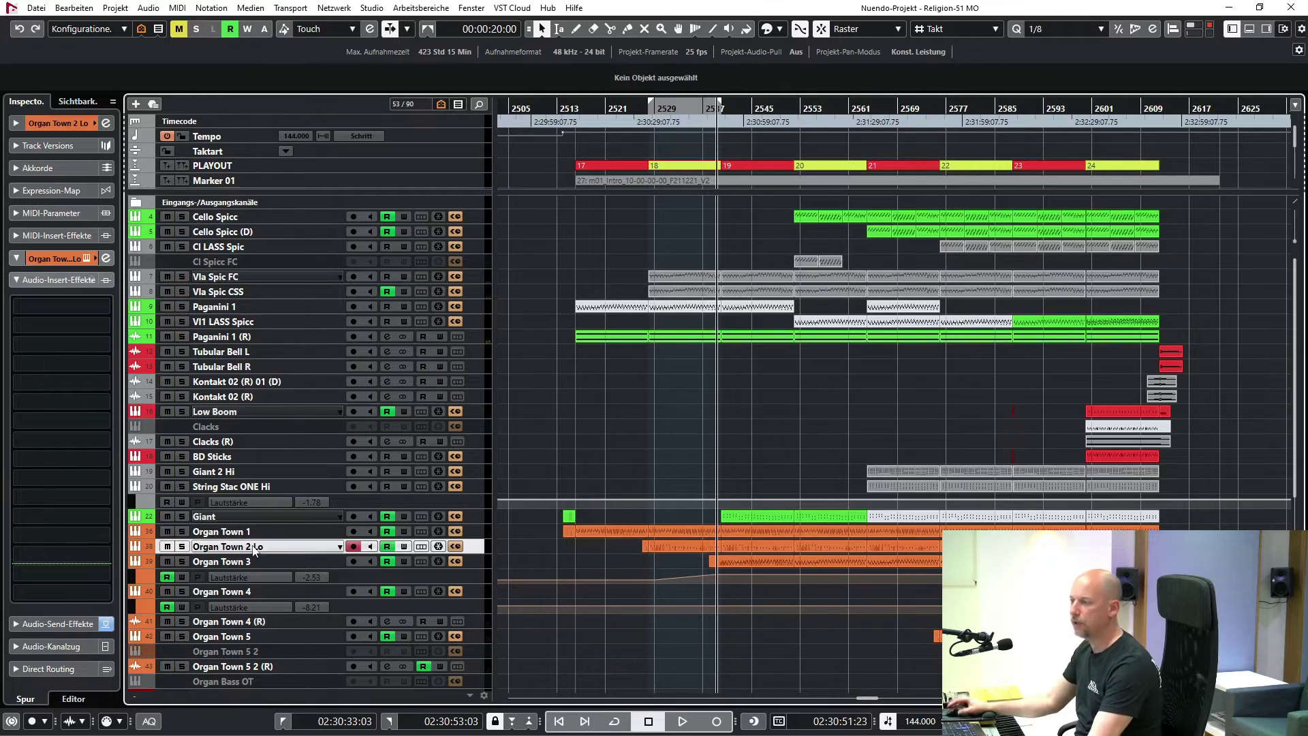
key("KP_0")
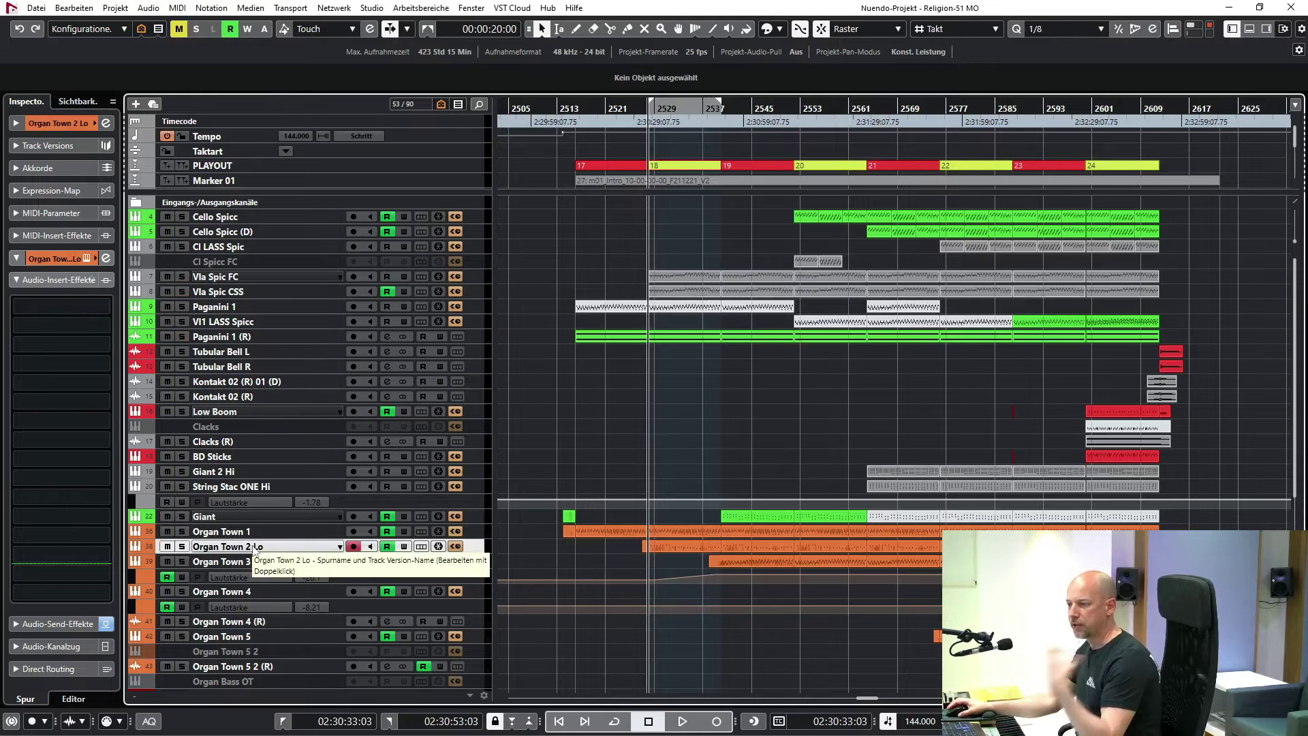
key("s")
key("space")
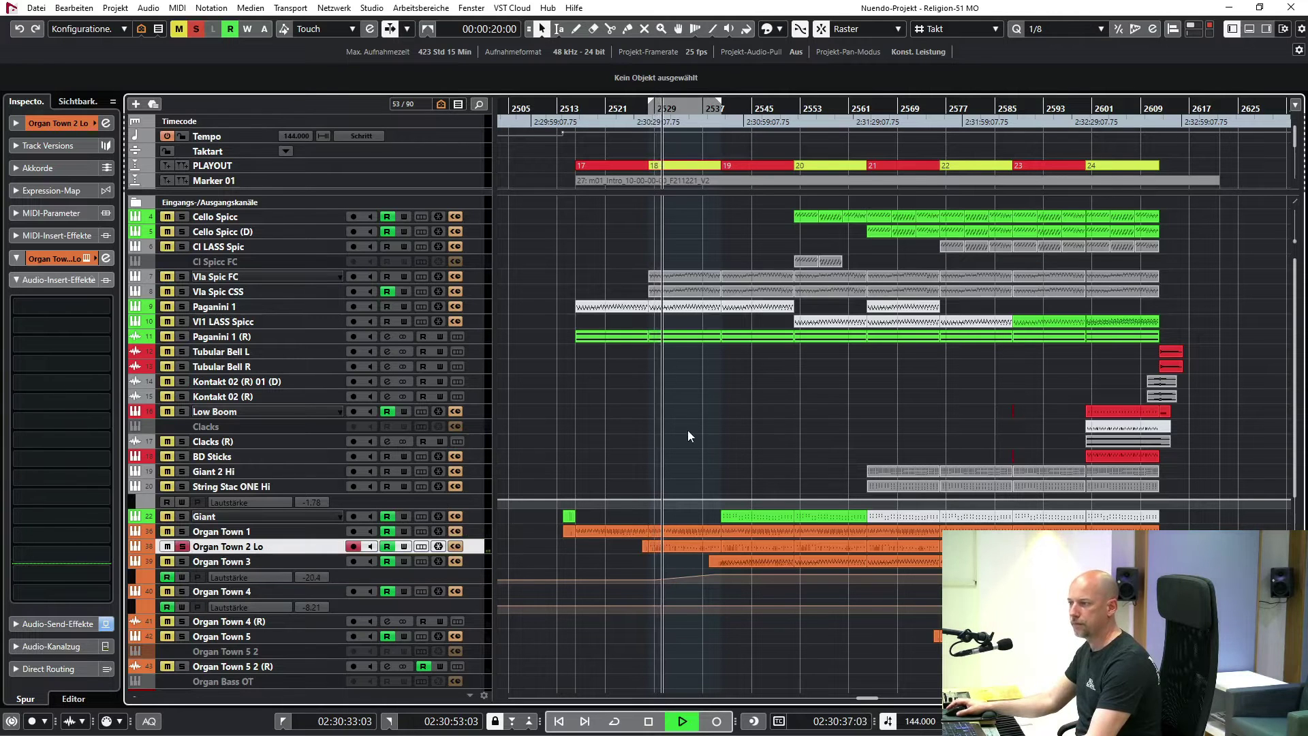
scroll(688, 430, "down", 5)
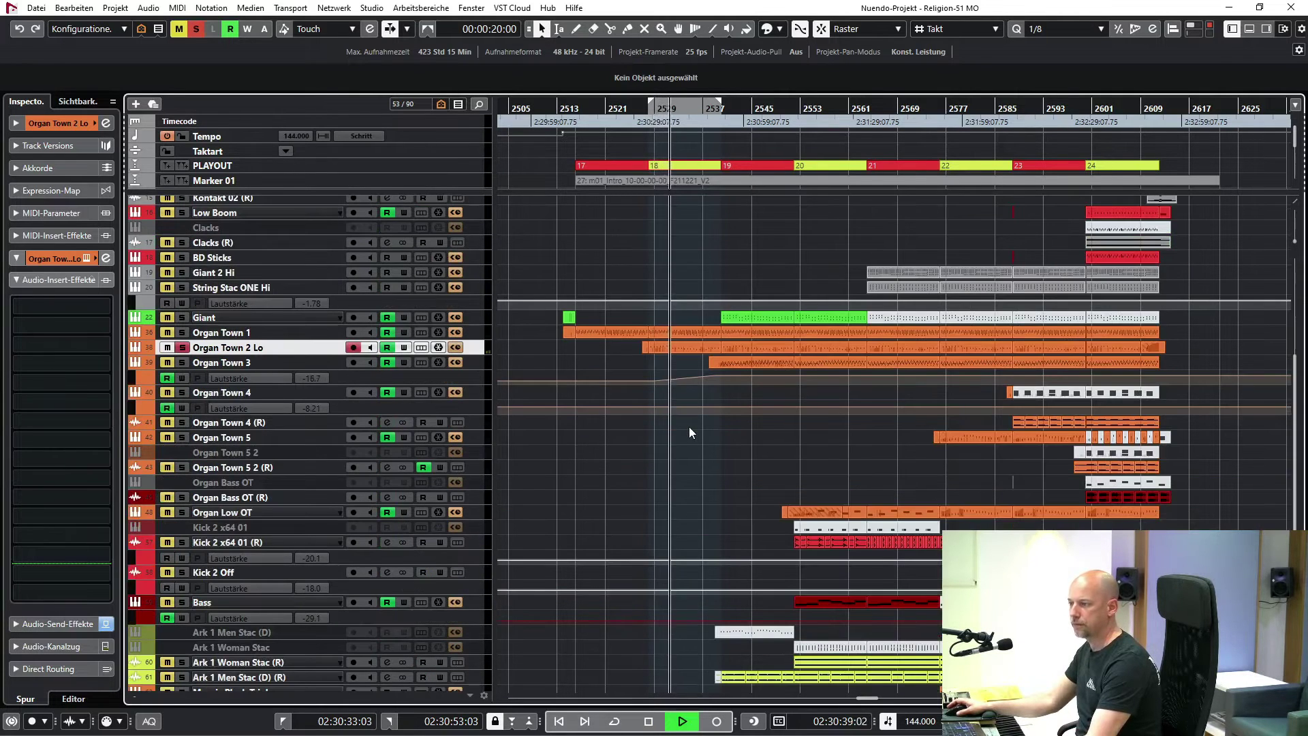
key("space")
key("s")
scroll(698, 501, "up", 5)
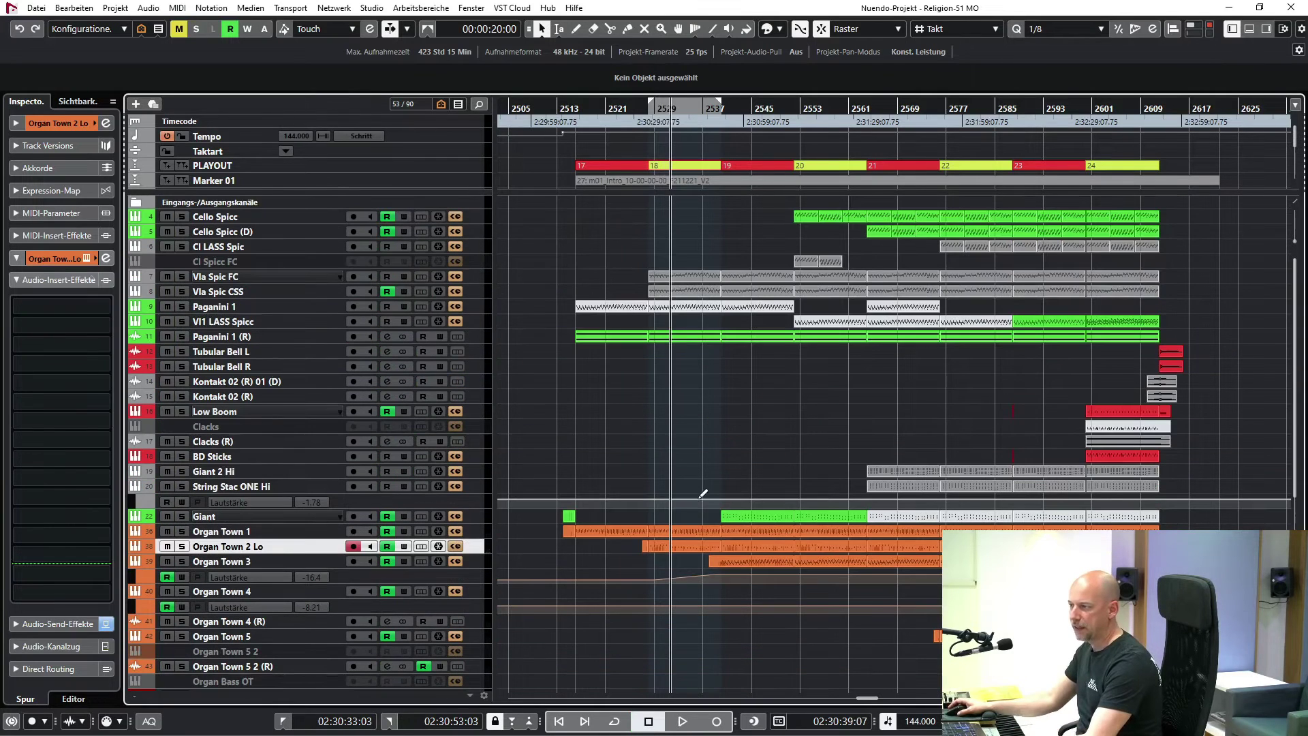
- Set the locators to cycle marker 19, audition the Giant track in solo from there, stop playback and unsolo it
left_click(742, 161)
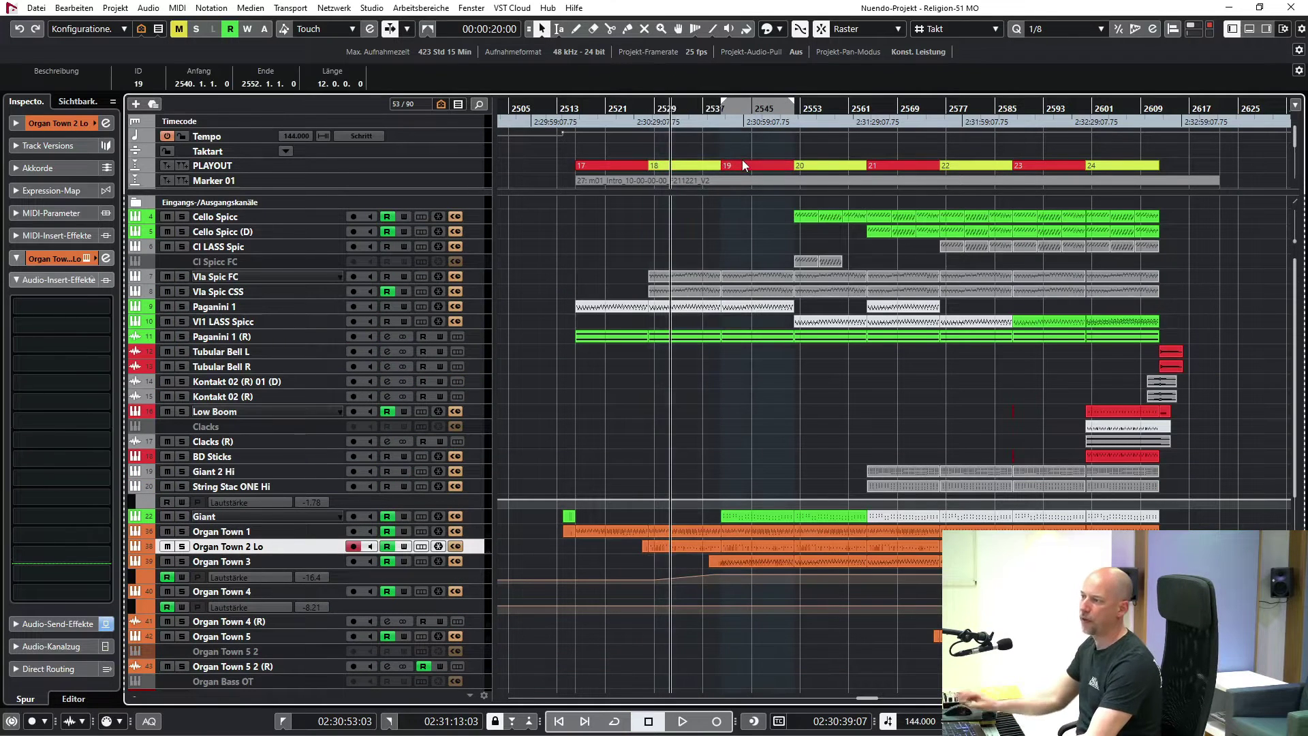
scroll(742, 414, "down", 5)
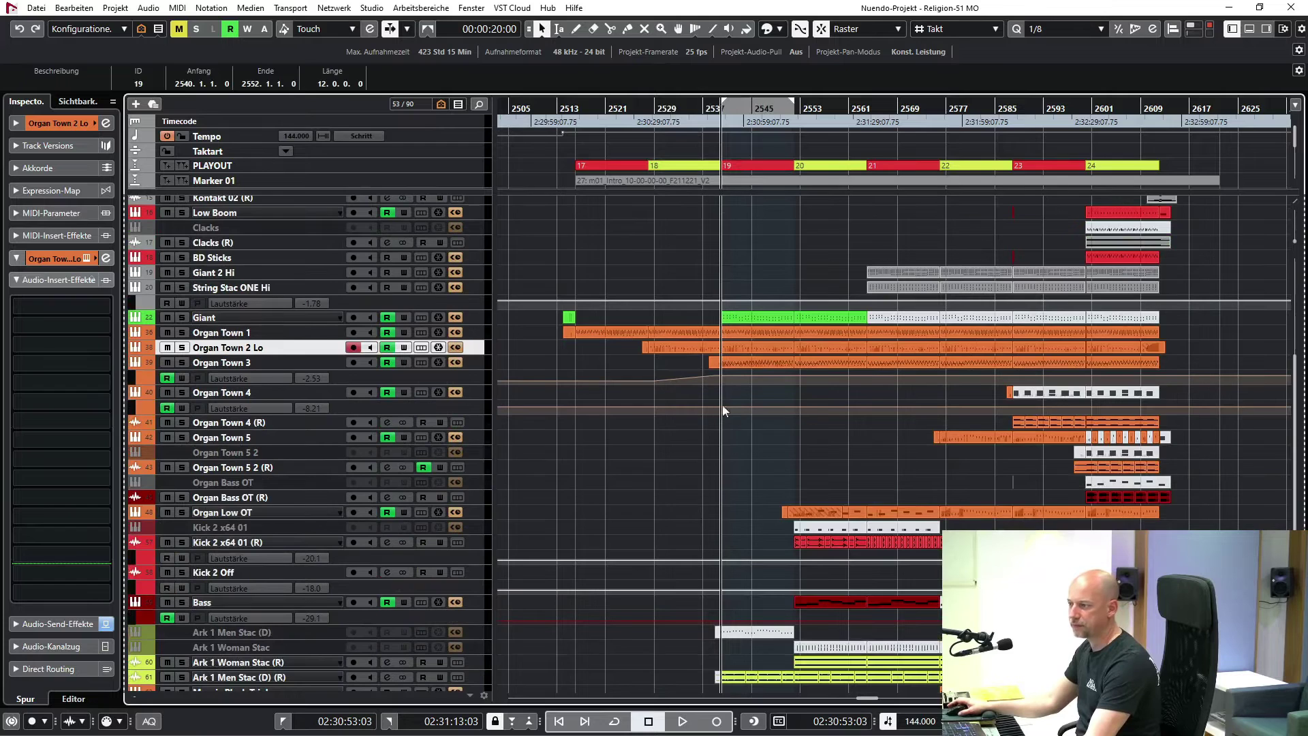
left_click(247, 319)
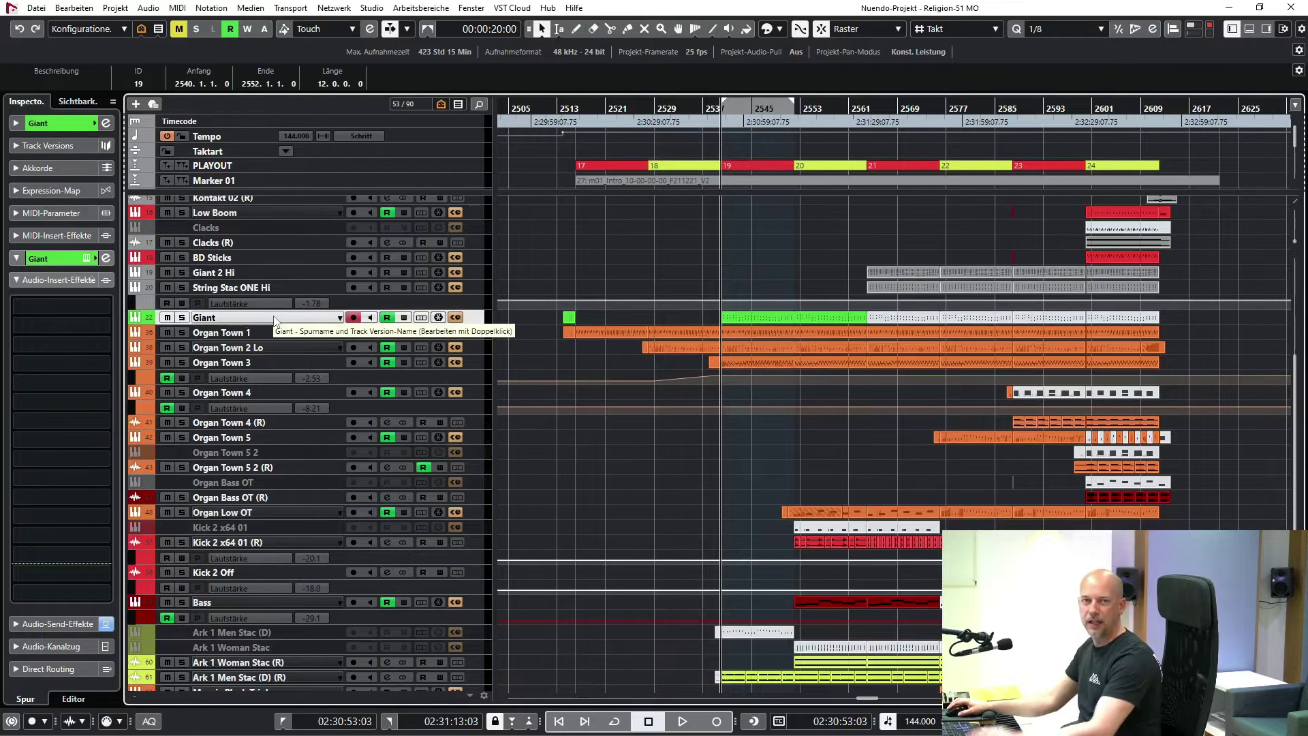
key("s")
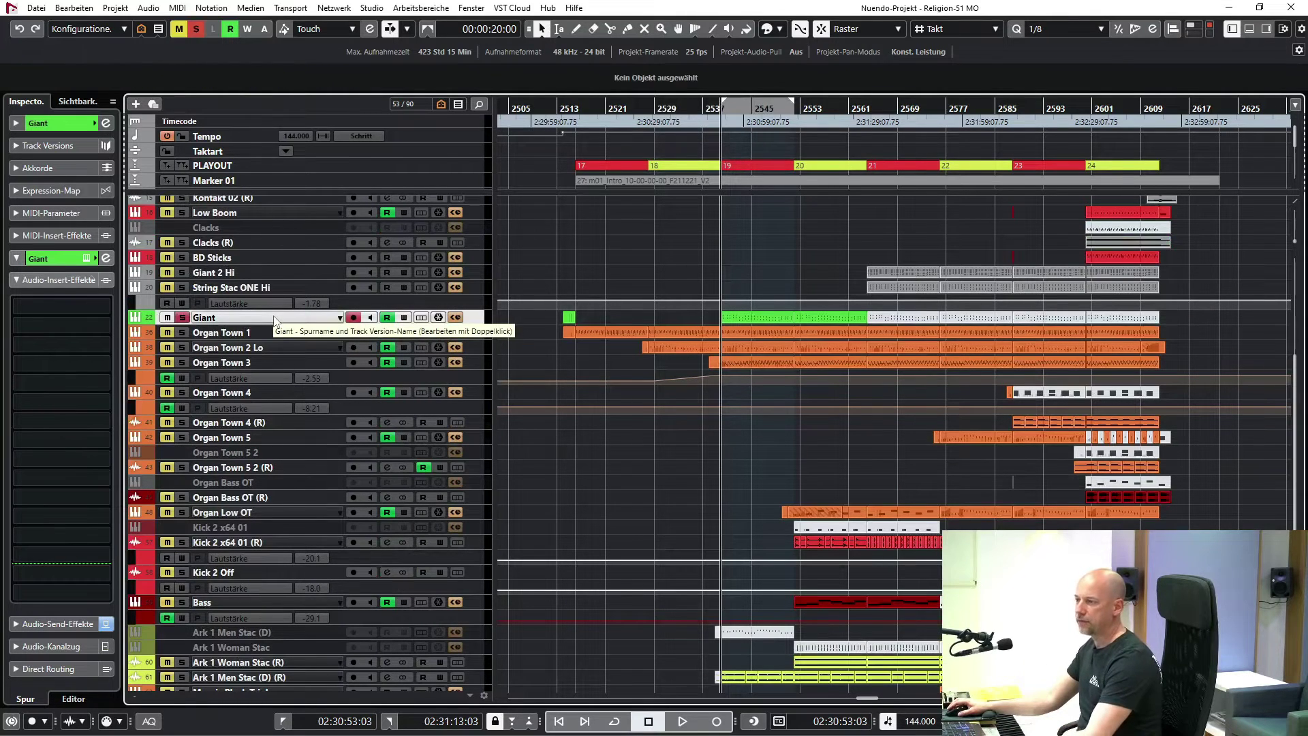
key("space")
scroll(579, 395, "right", 2)
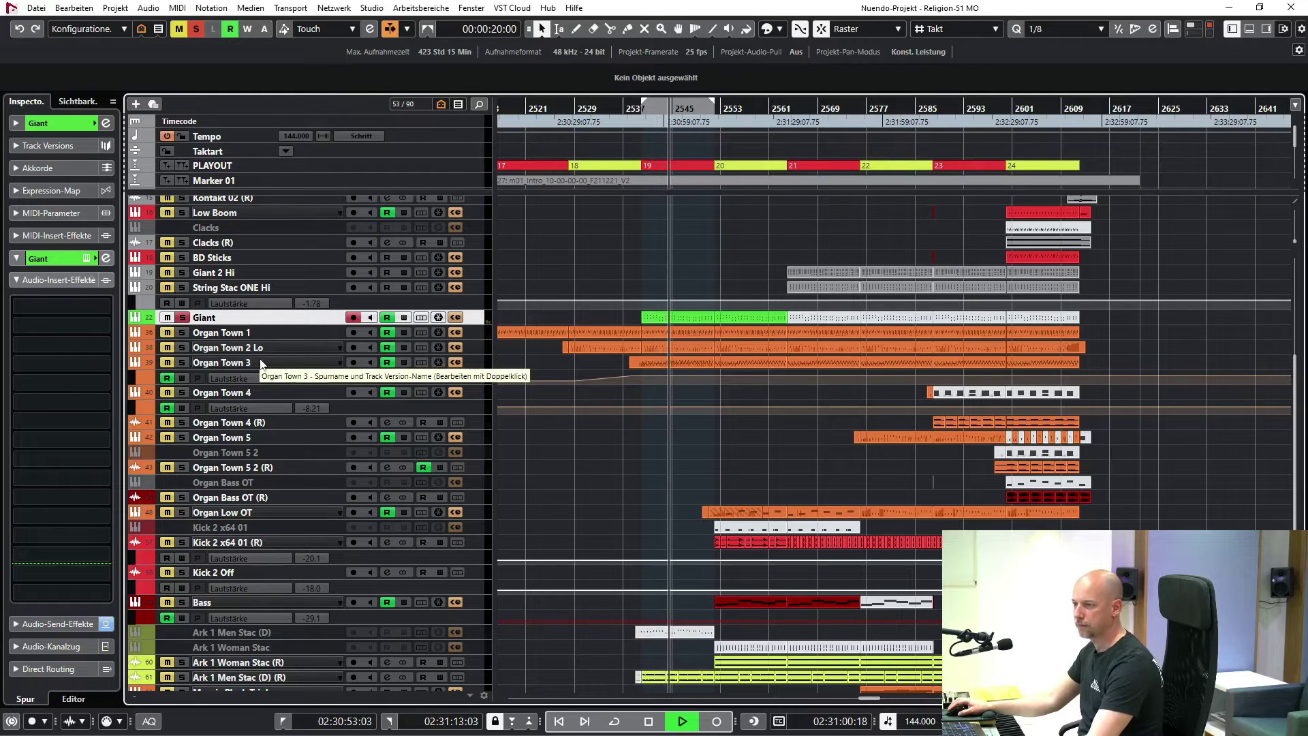
key("space")
key("s")
- Audition the Ark 1 Men Stac (D) (R) track in solo from the left locator, stop playback and unsolo it
scroll(325, 606, "down", 2)
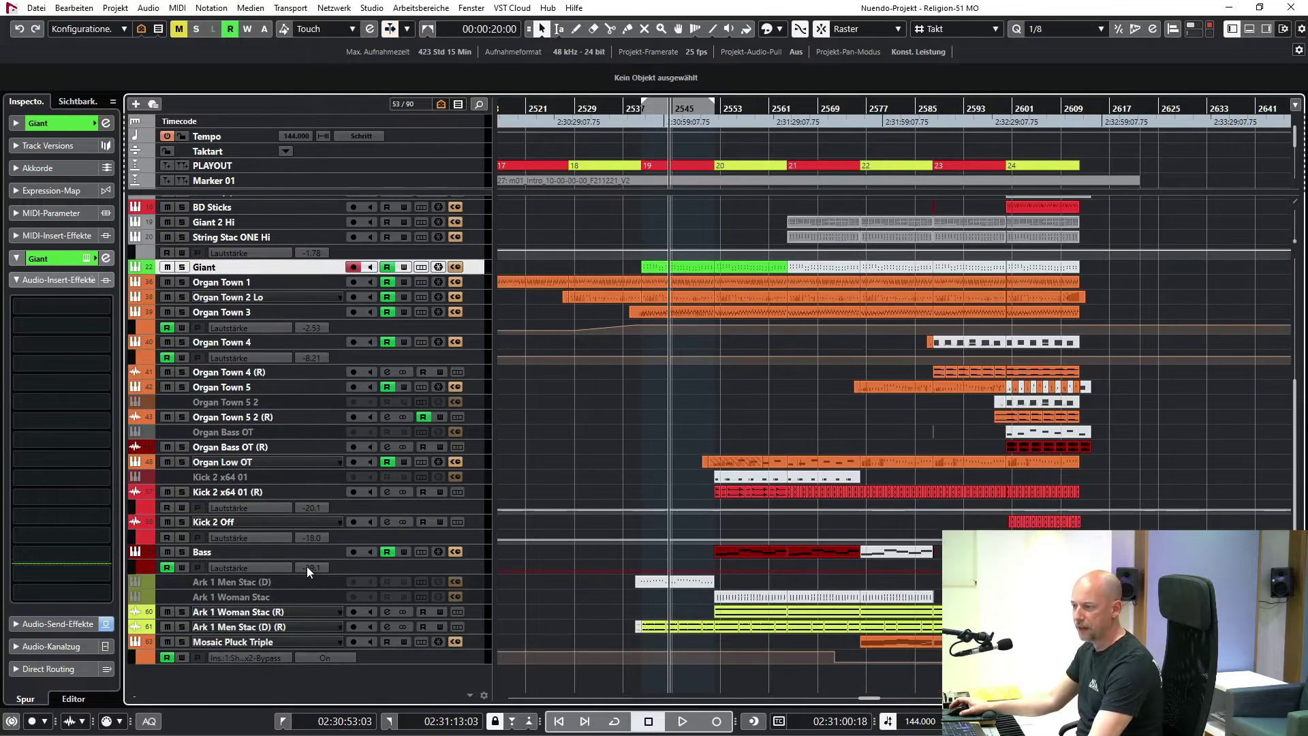
left_click(274, 630)
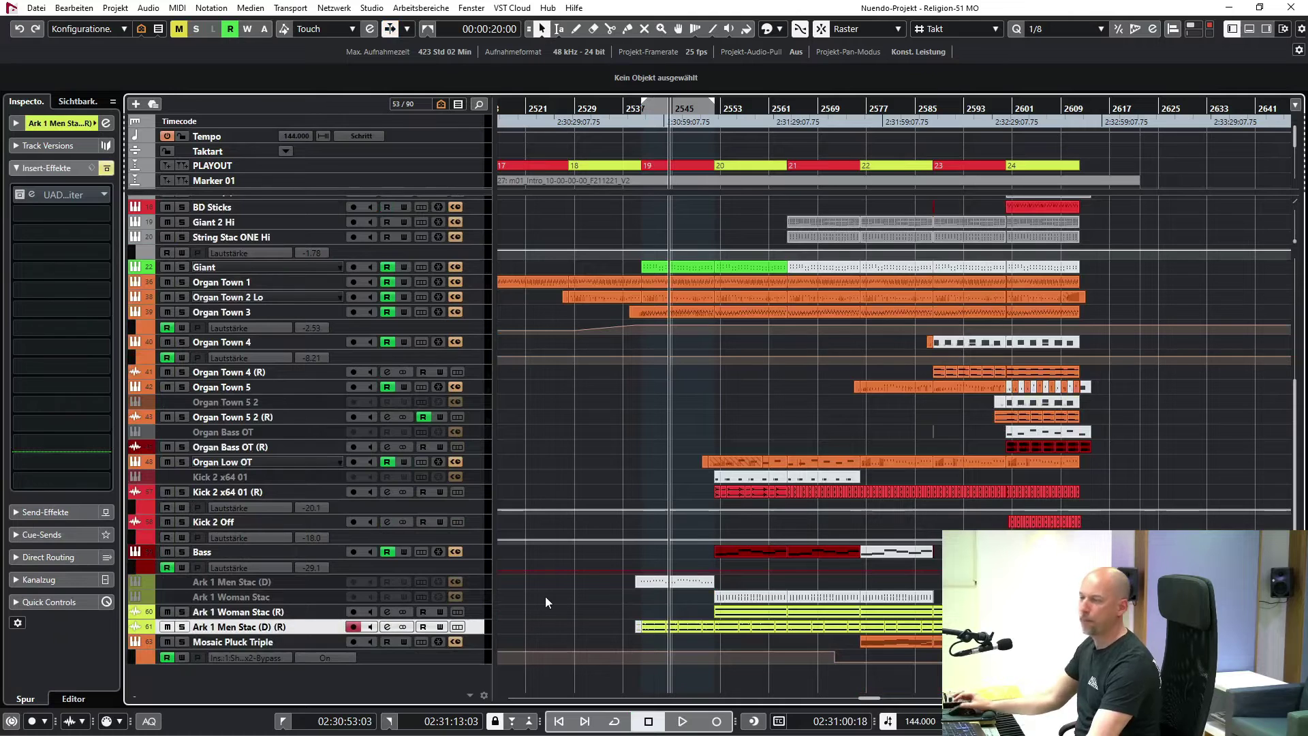
key("KP_1")
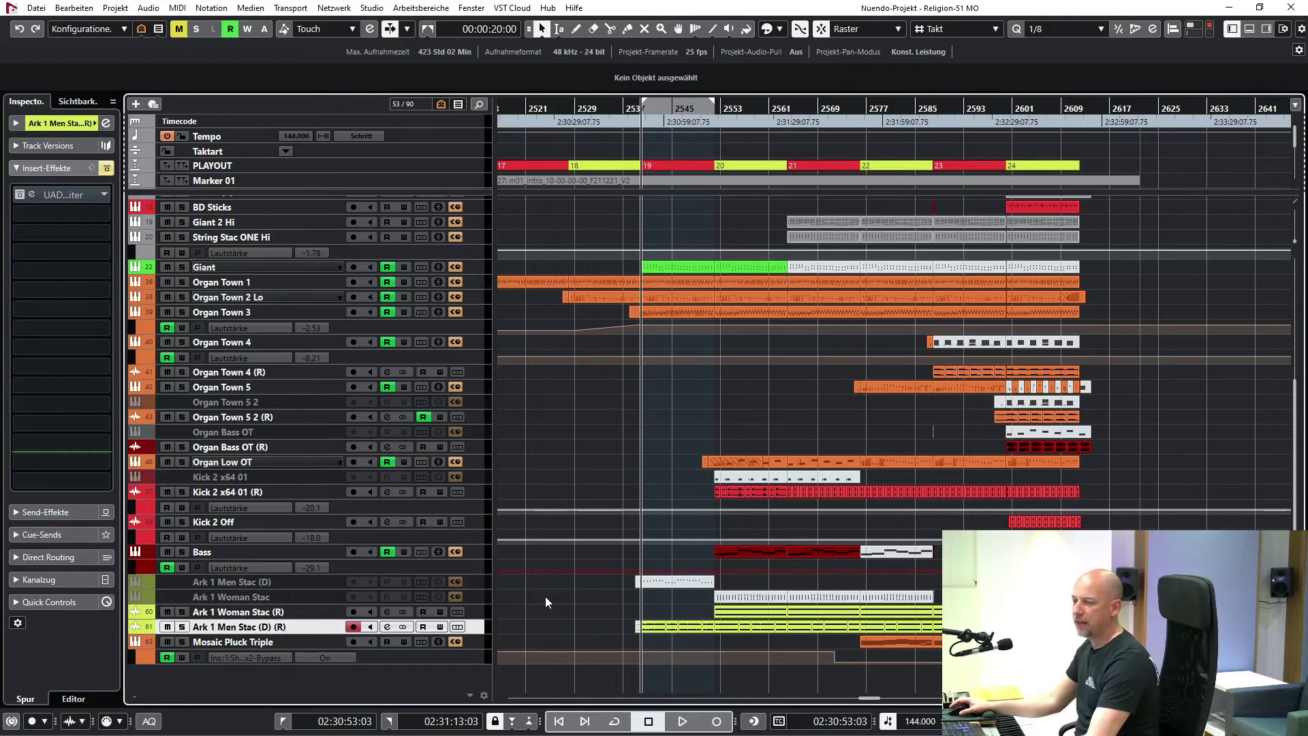
key("s")
key("space")
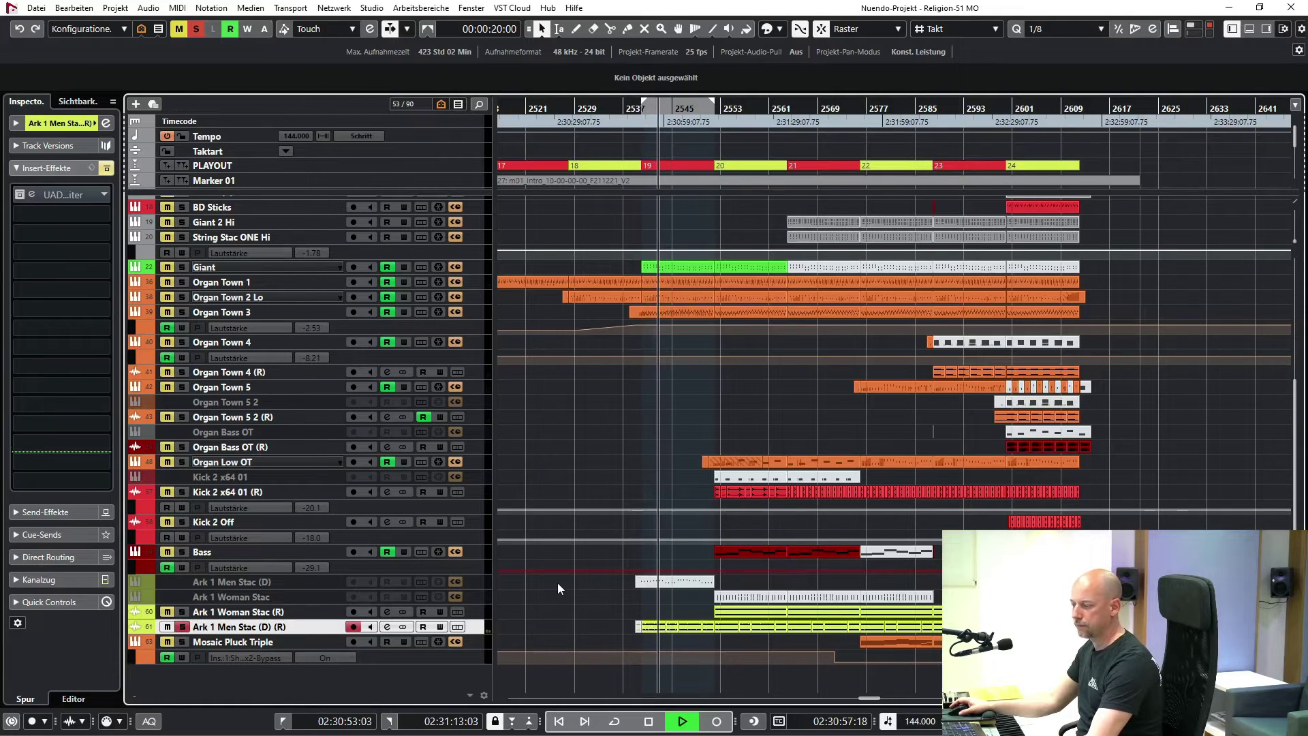
key("space")
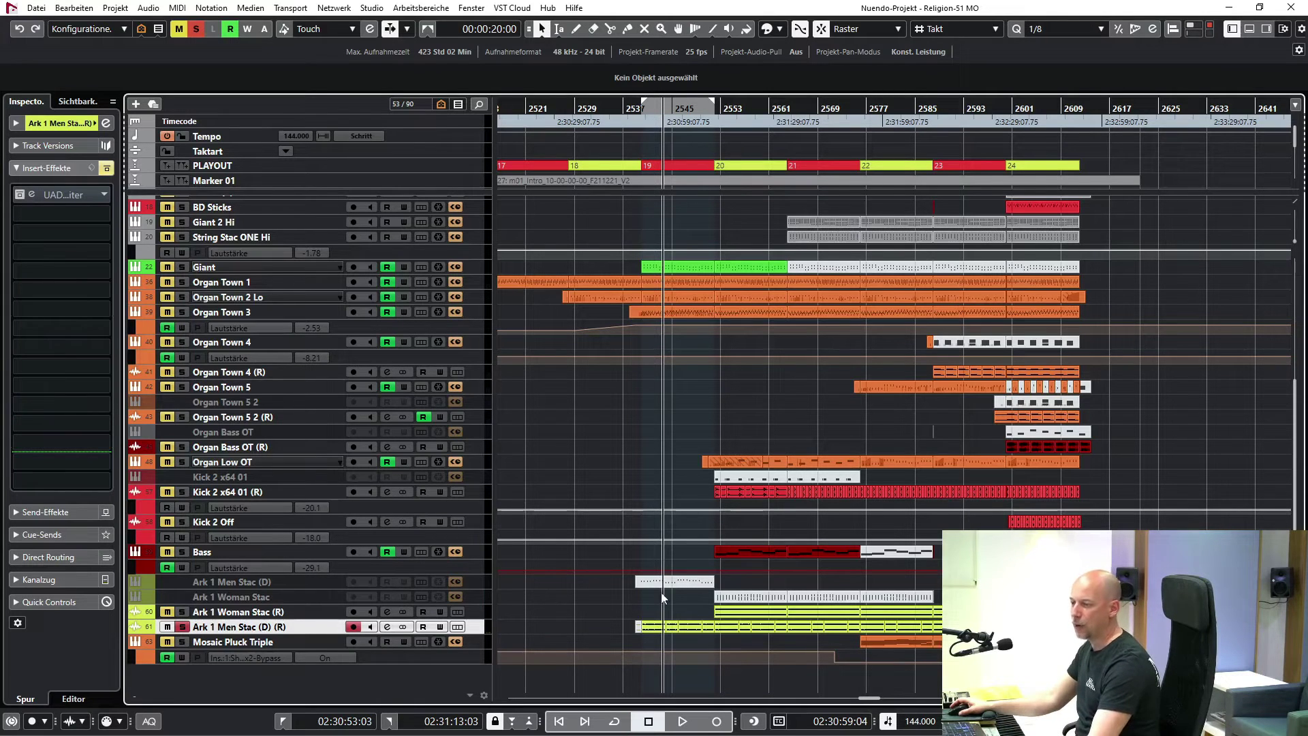
key("s")
- Enlarge the Ark 1 Men Stac (D) (R) track, select all its Choir events and clear the selection
key("z")
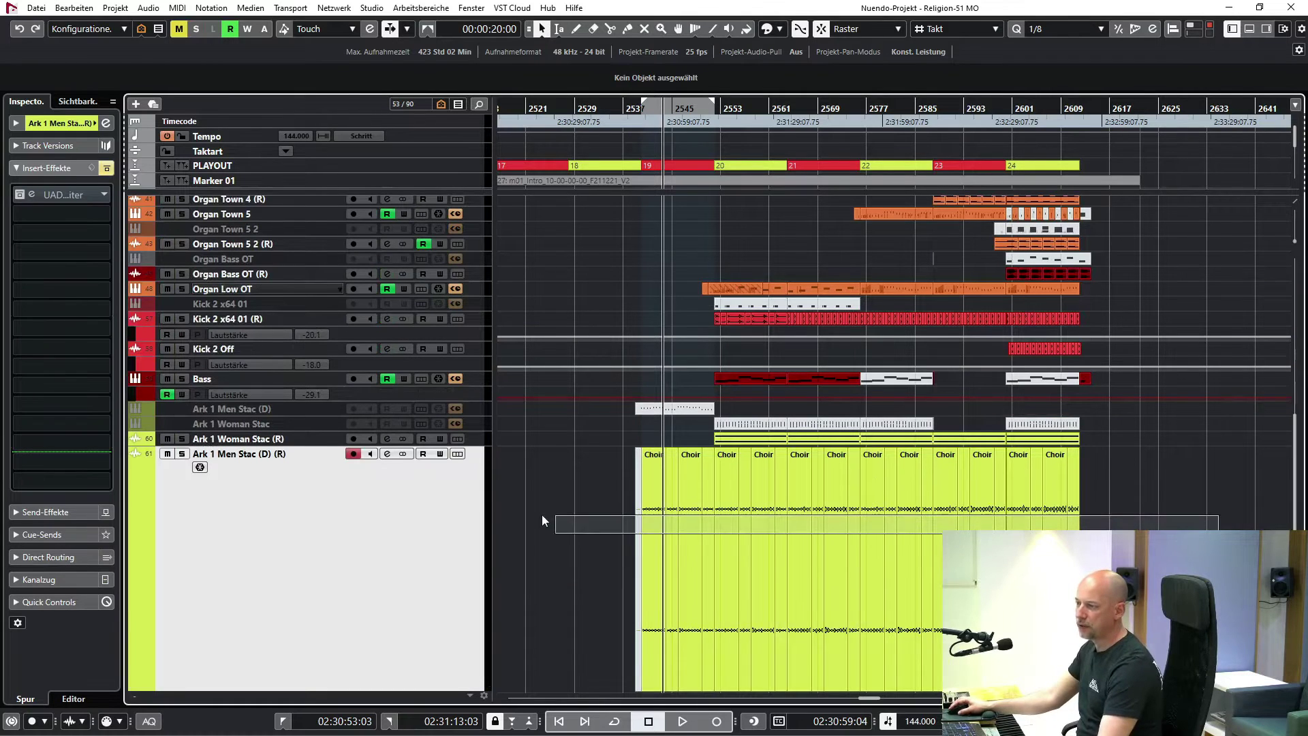
left_click(647, 513)
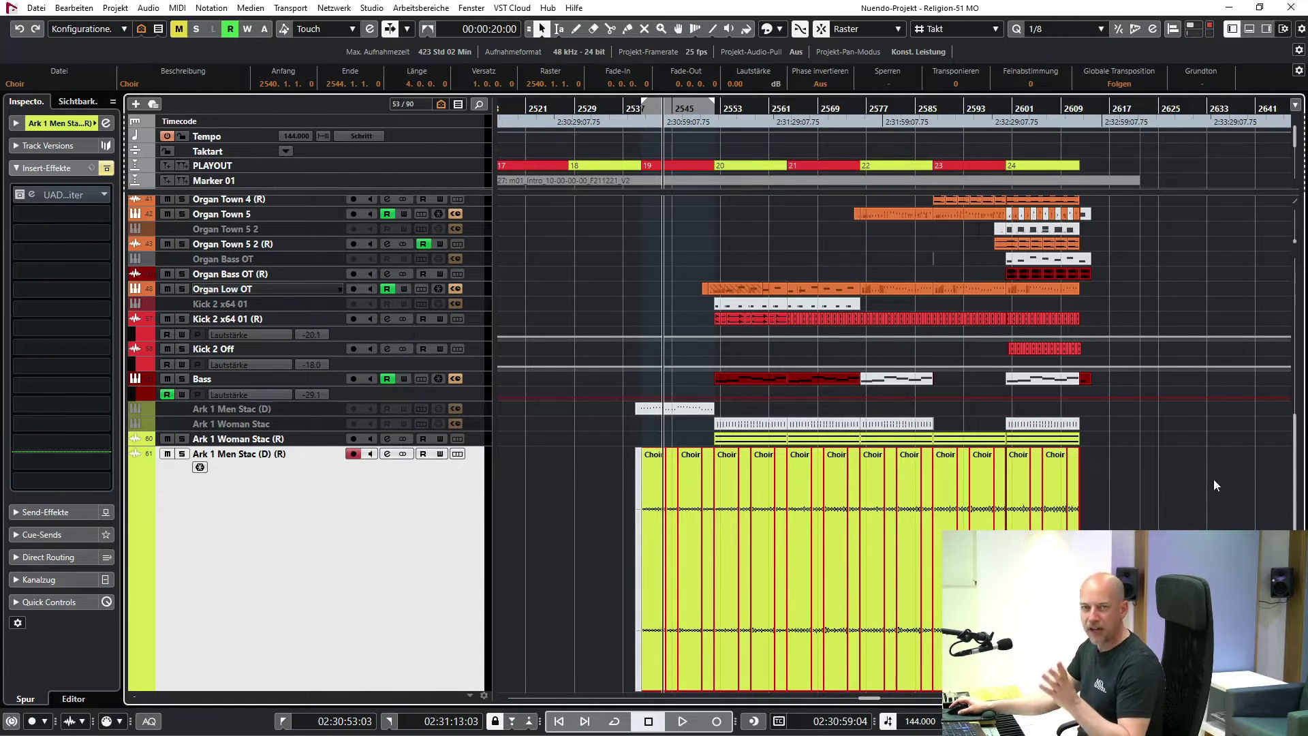
left_click(677, 420)
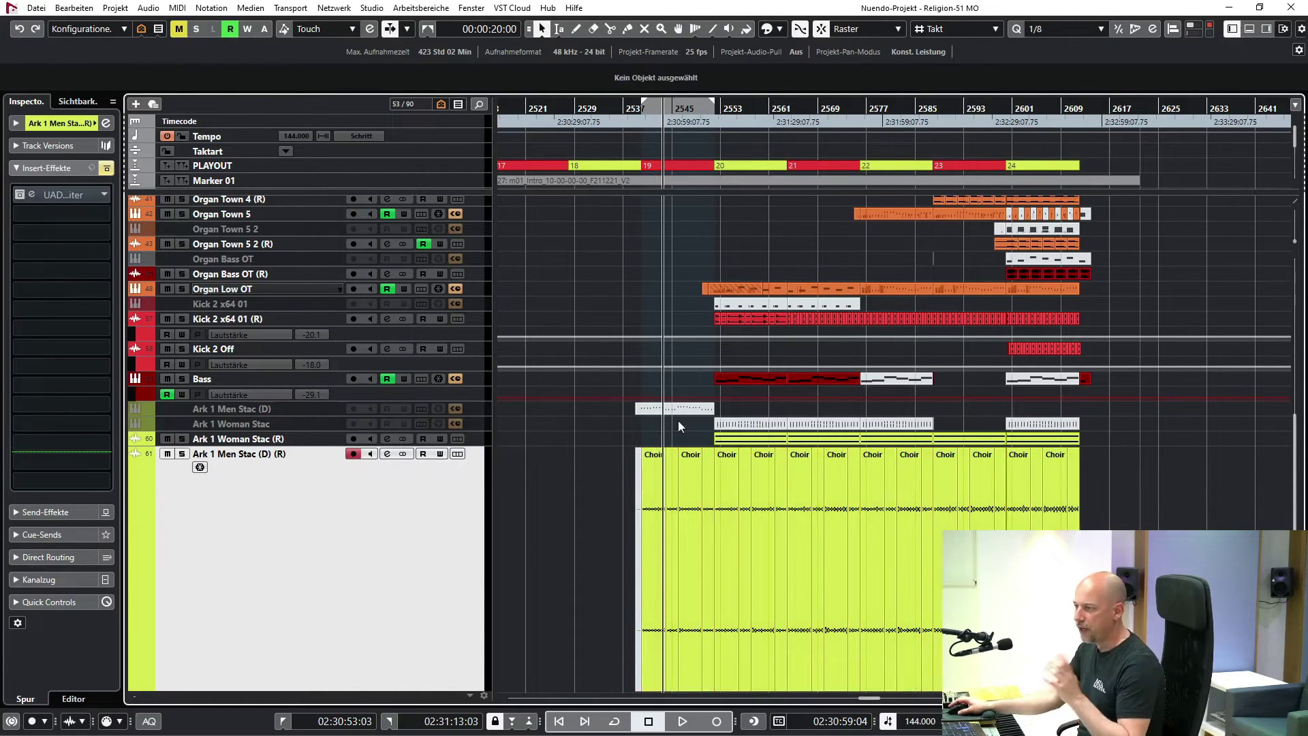
- Check the volume of the Choir event starting each section from marker 19 to 24, and magnify the waveform display
left_click(653, 473)
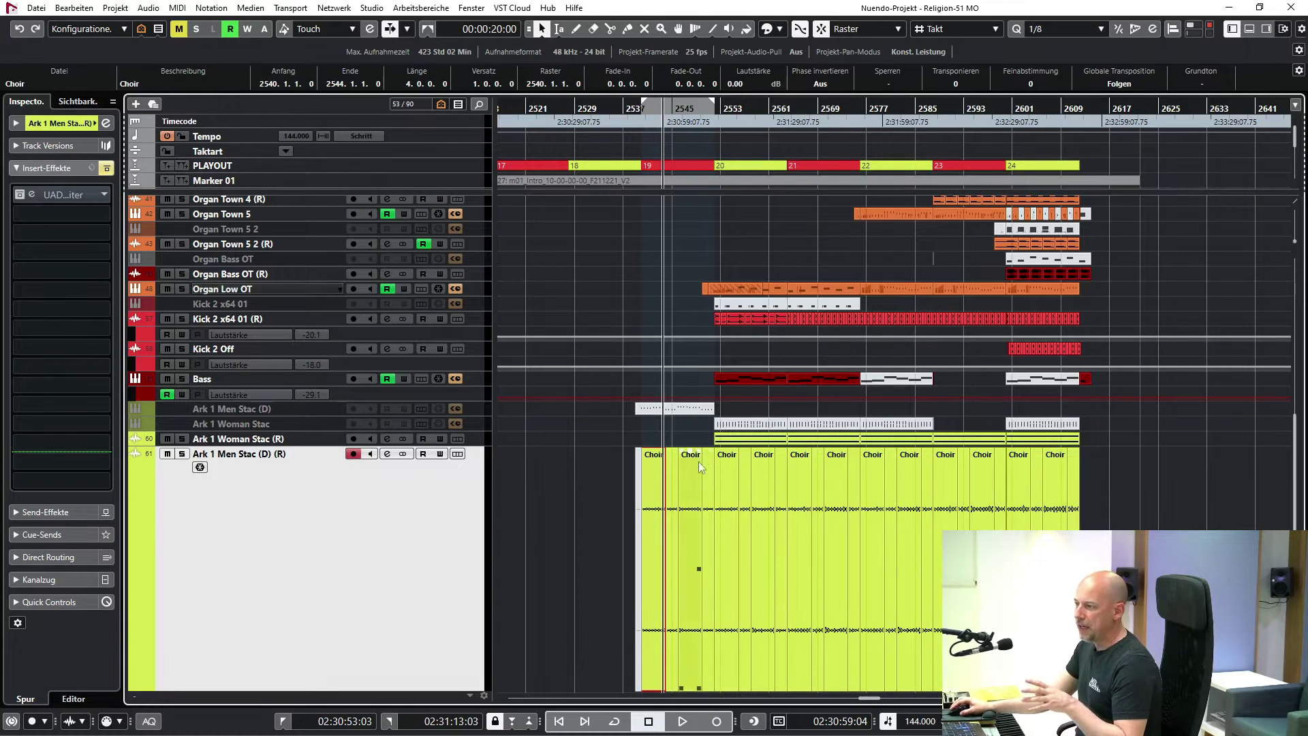
left_click(722, 468)
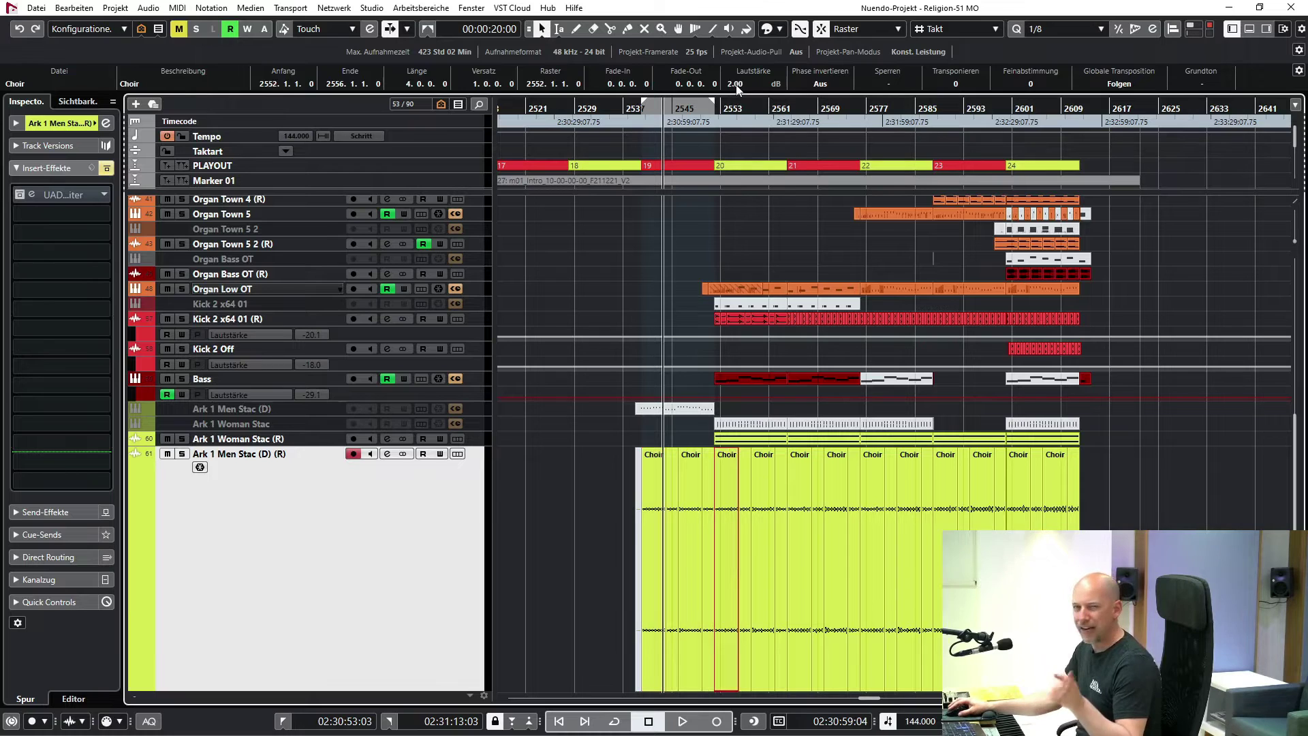
left_click(796, 468)
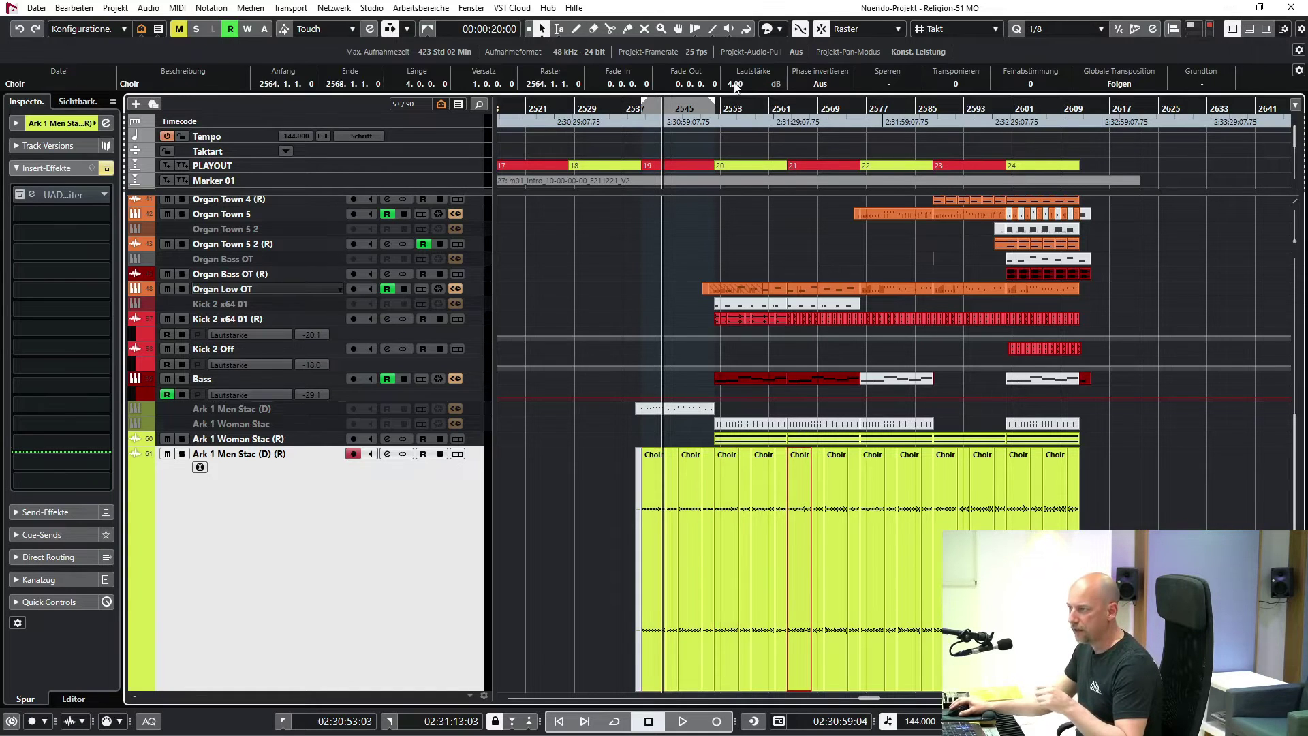
key("Right")
key("Right")
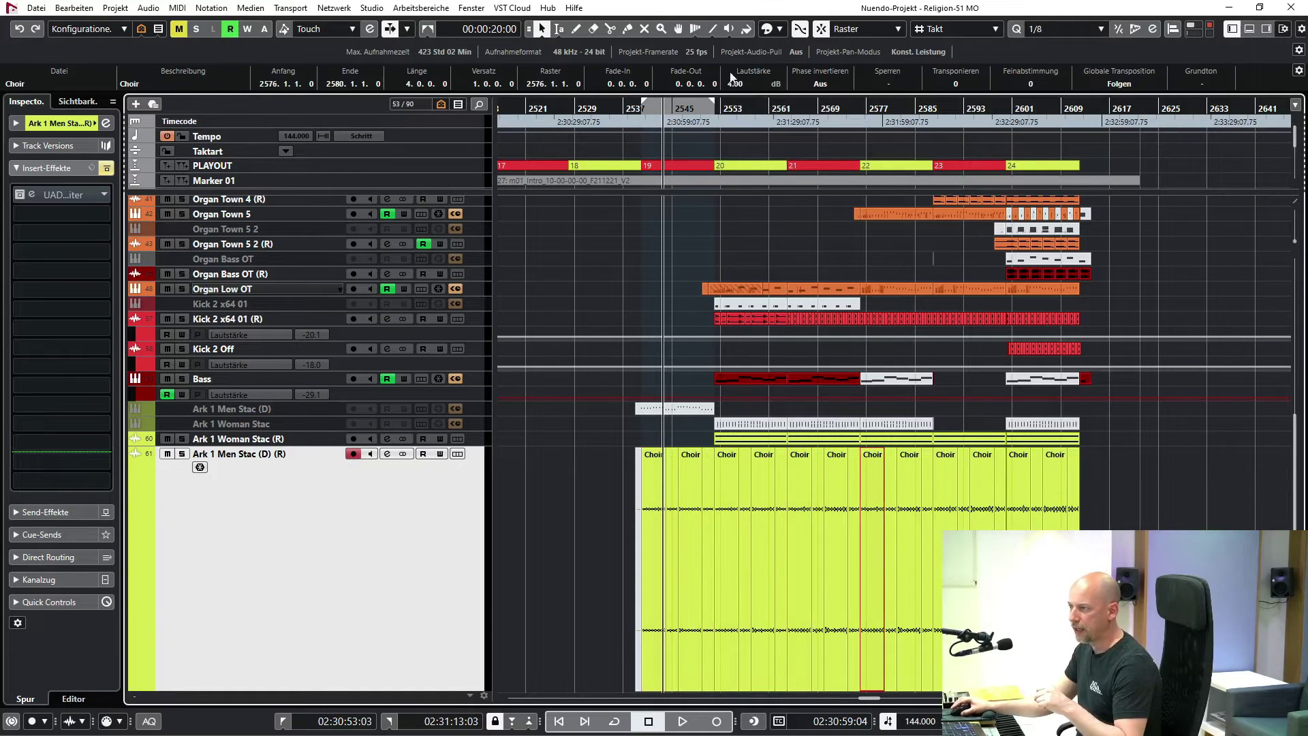
key("Right")
key("Right")
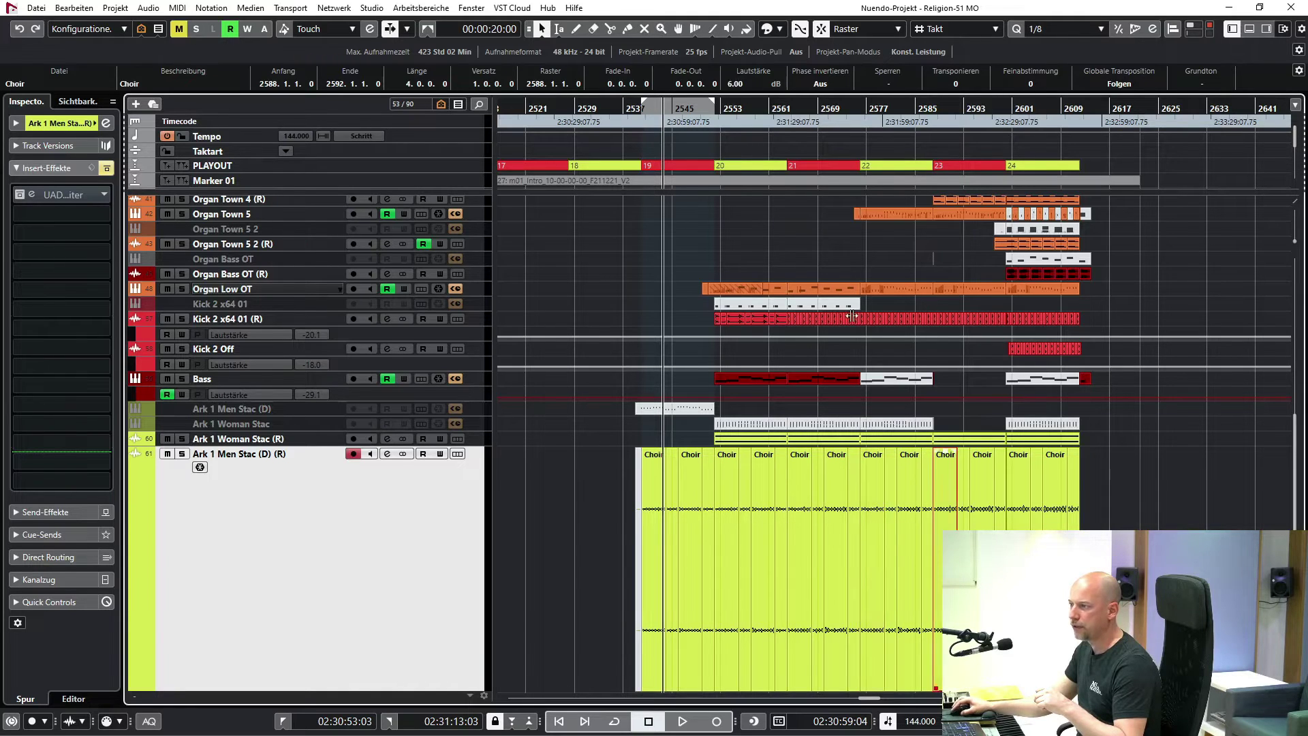
left_click(1022, 491)
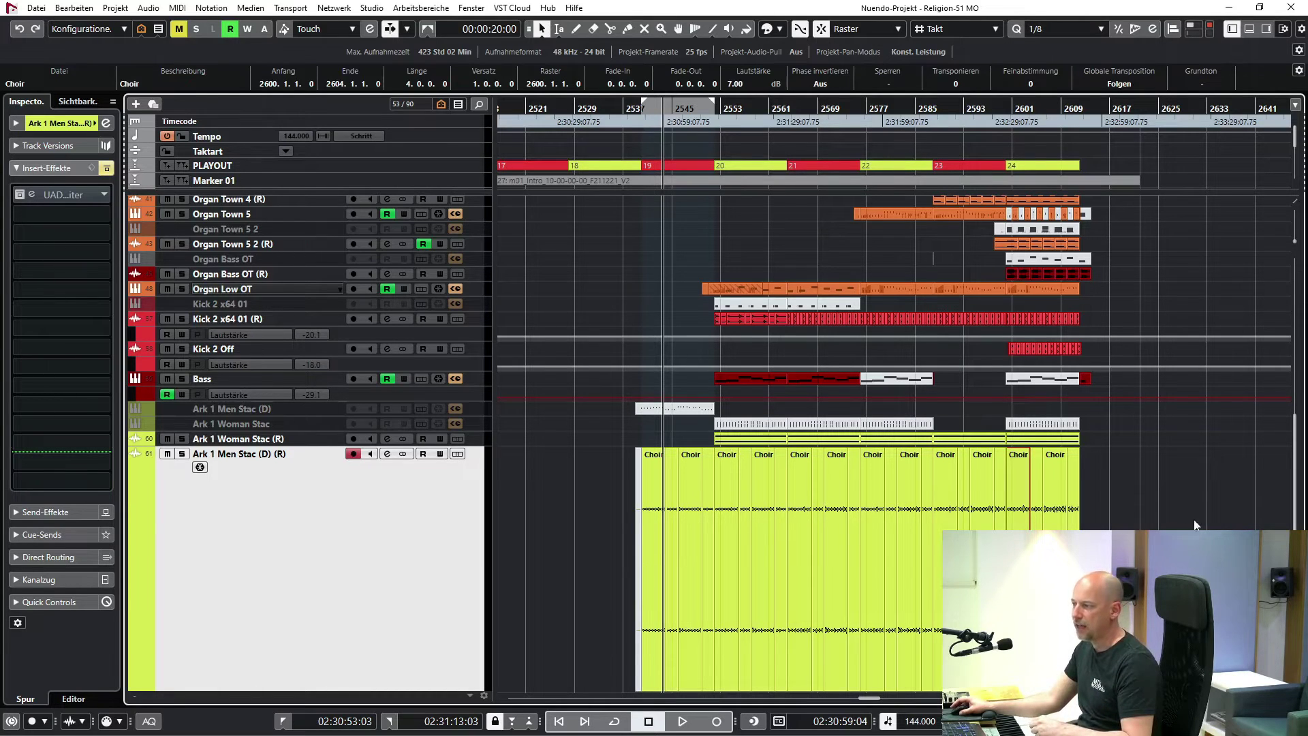
left_click_drag(1301, 242, 1302, 234)
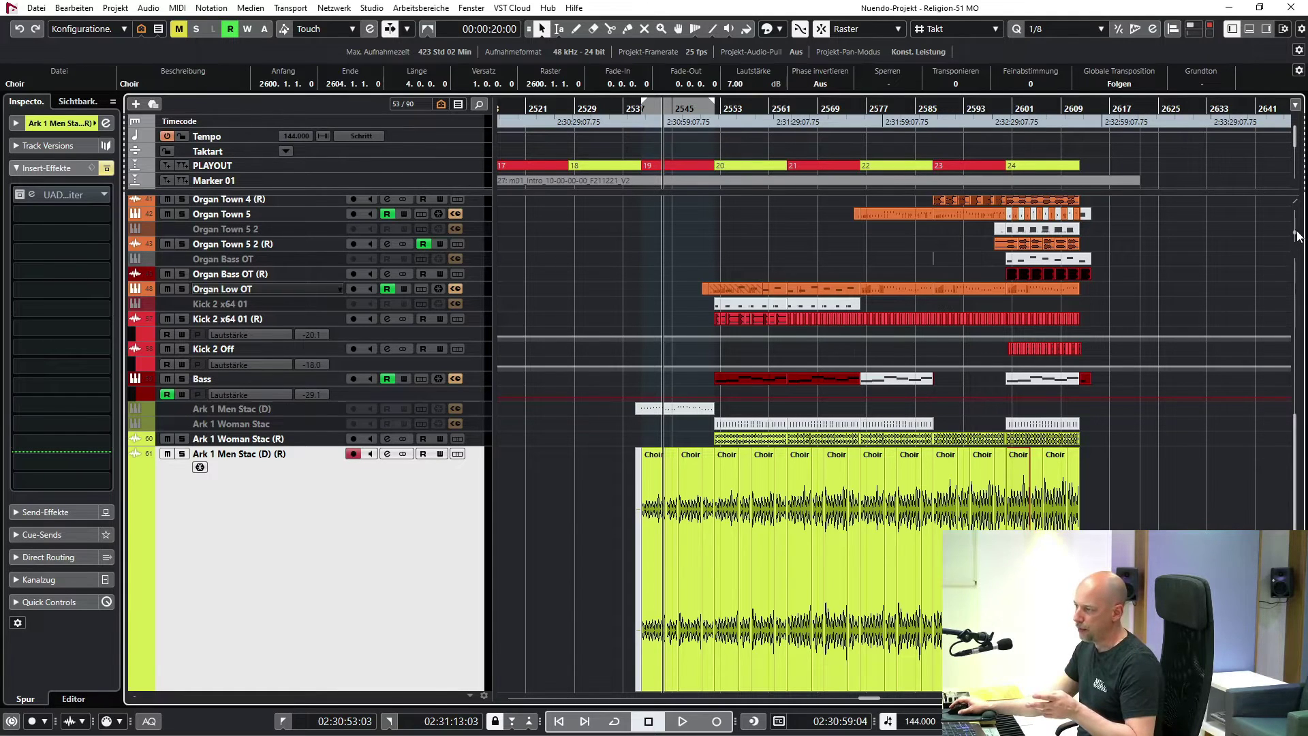
- Audition the Organ Town 3 track in solo from the left locator, stop playback and unsolo it
scroll(623, 290, "up", 5)
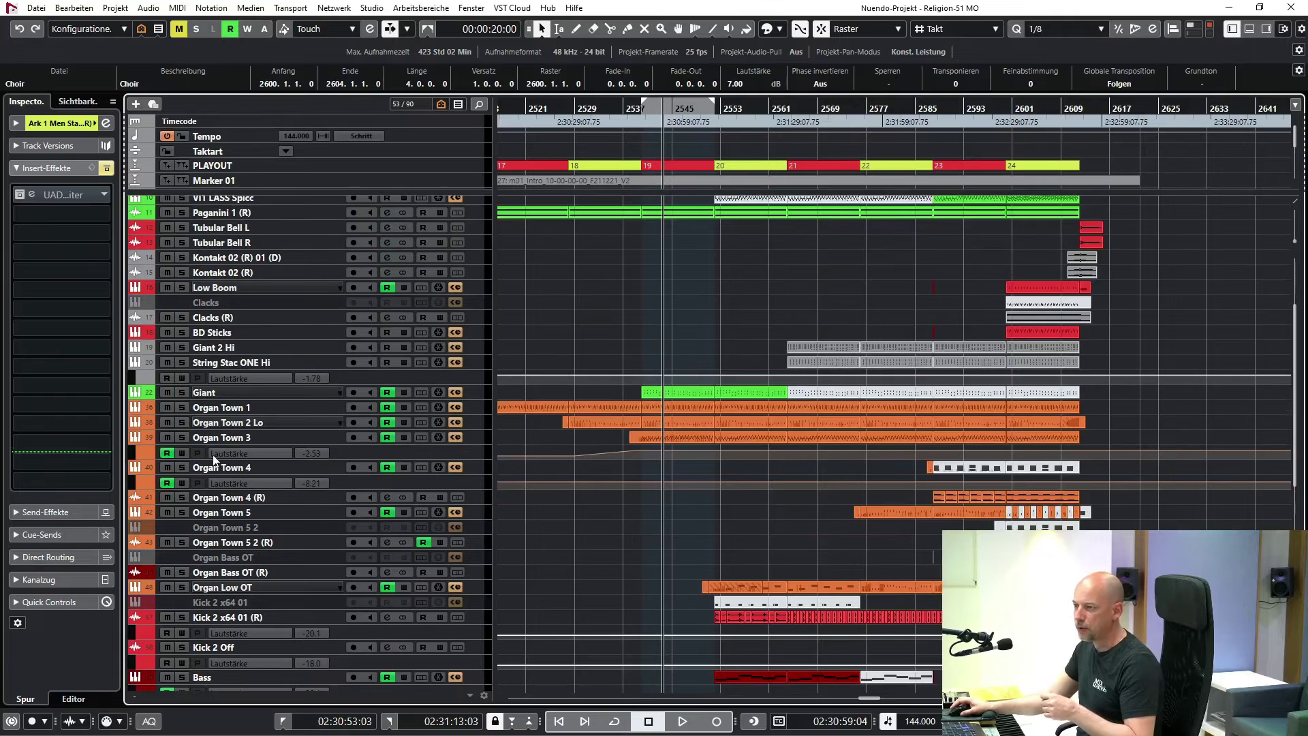
left_click(232, 437)
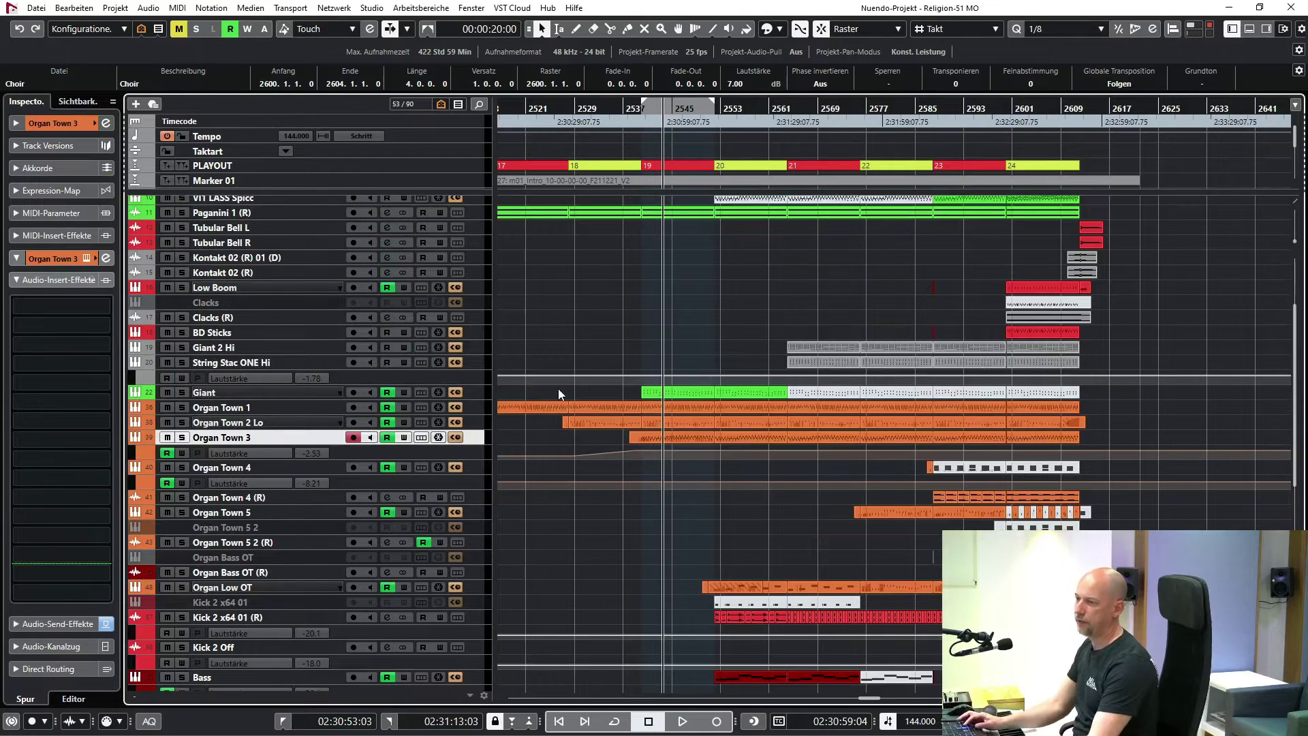
key("s")
key("KP_1")
key("space")
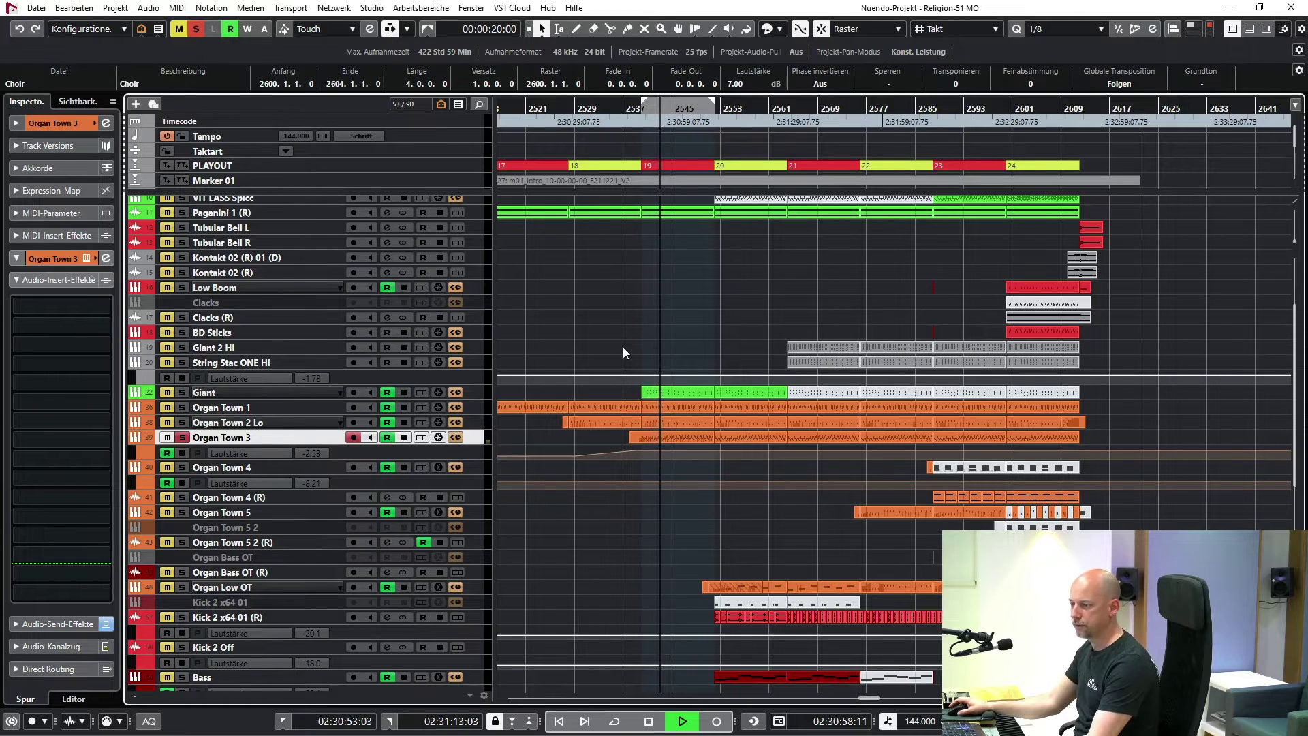
key("space")
scroll(626, 341, "up", 4)
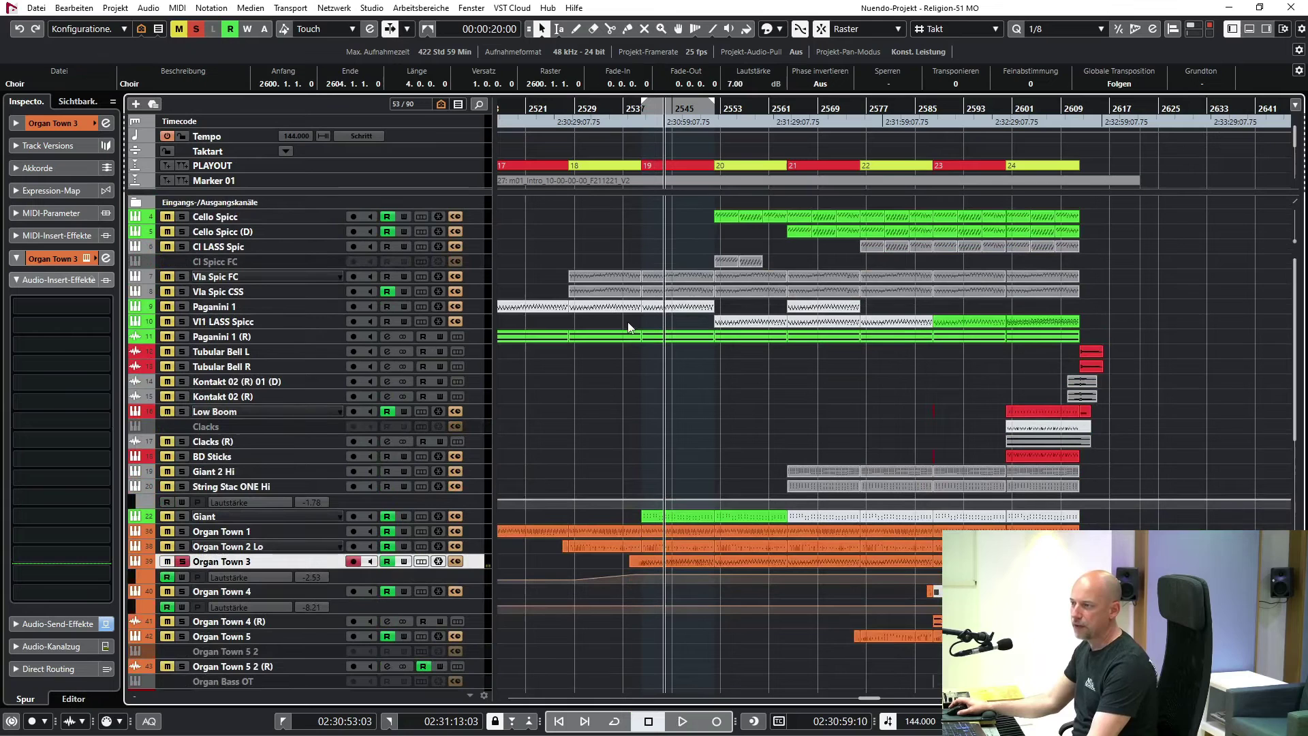
key("s")
- Audition Paganini 1 (R) in solo, add Organ Town 3 to the solo, stop playback and clear all solos
left_click(202, 337)
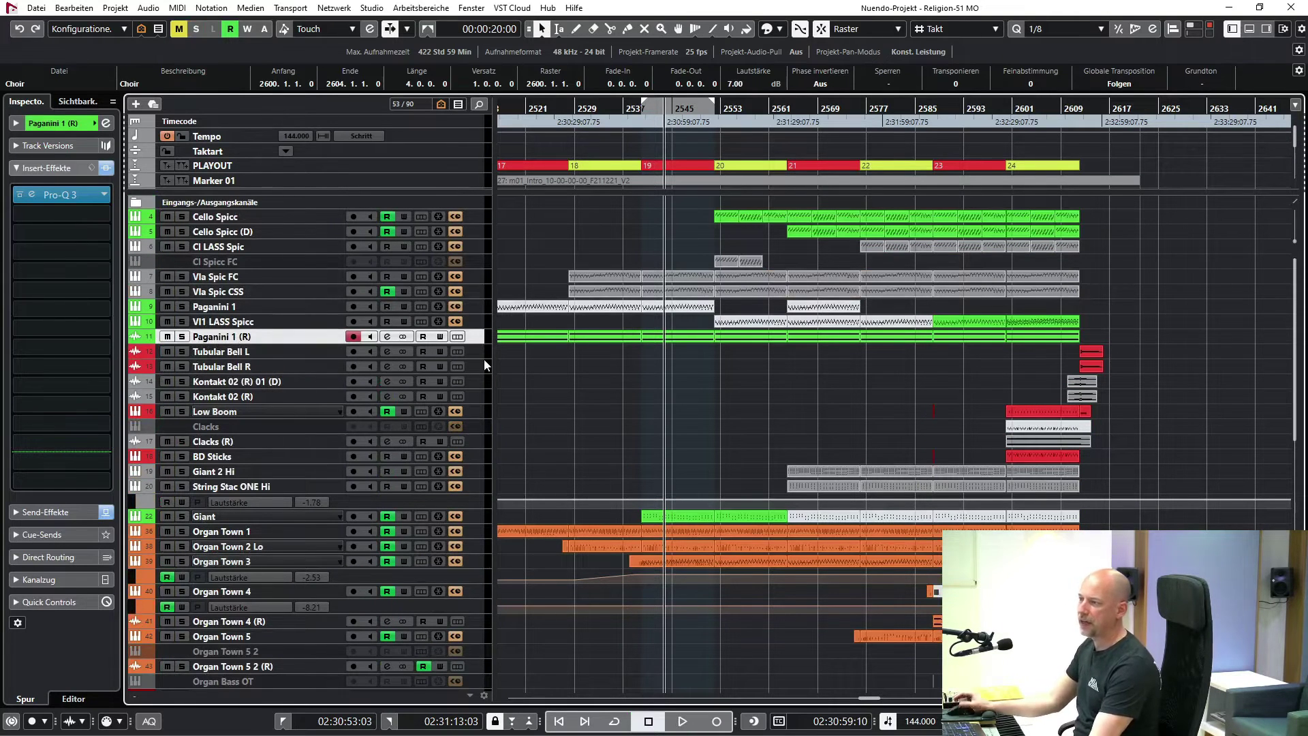
key("space")
key("s")
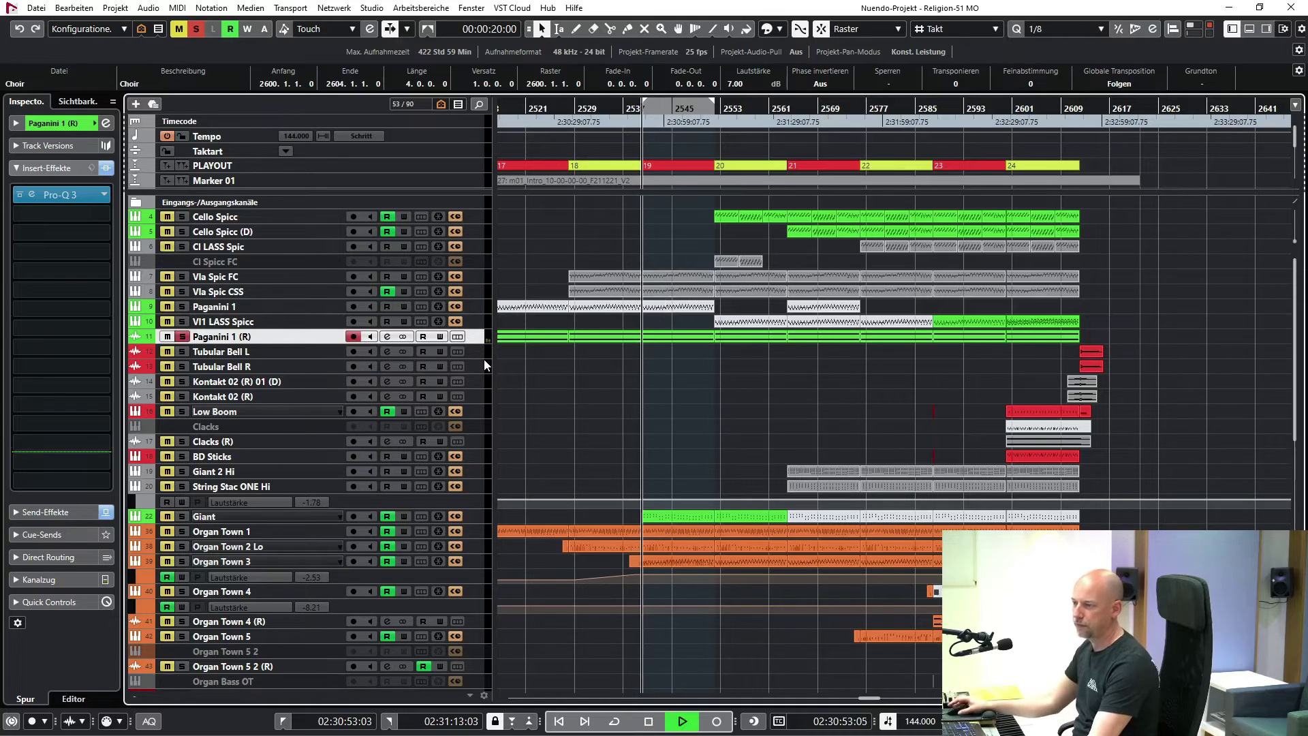
left_click(183, 561)
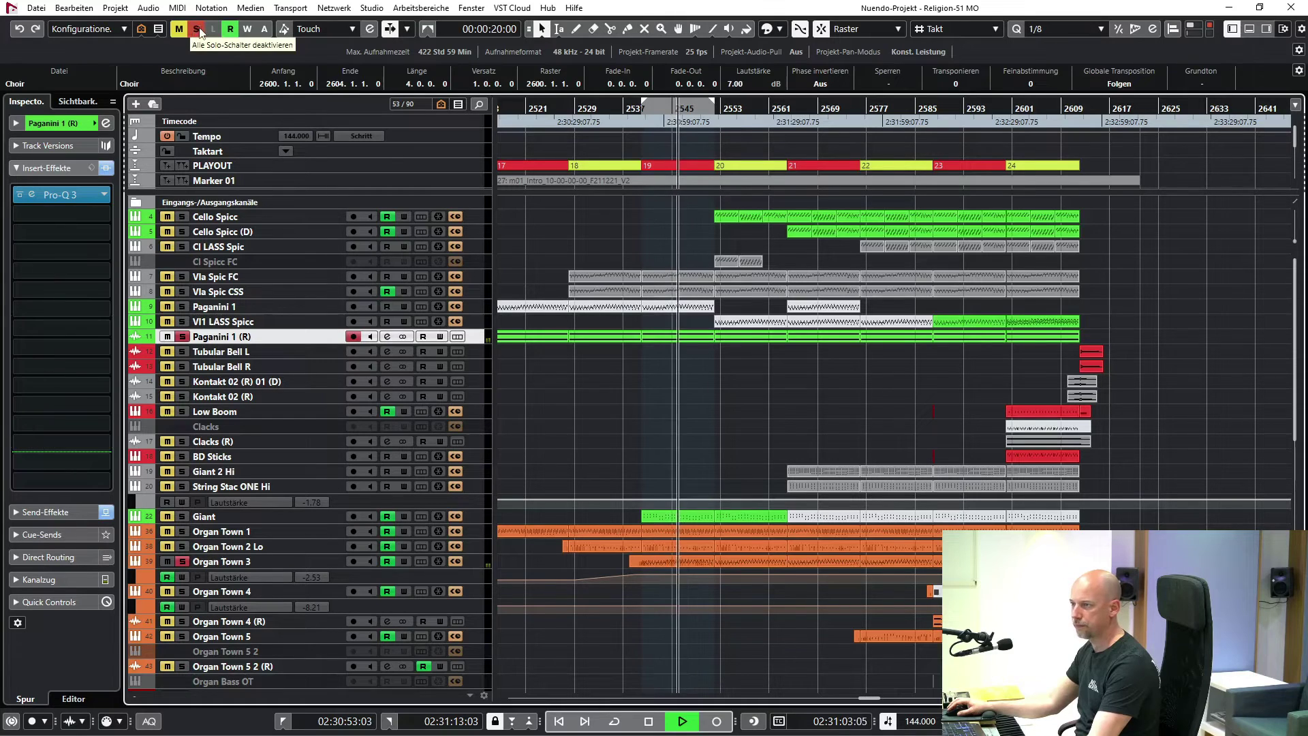
key("space")
key("s")
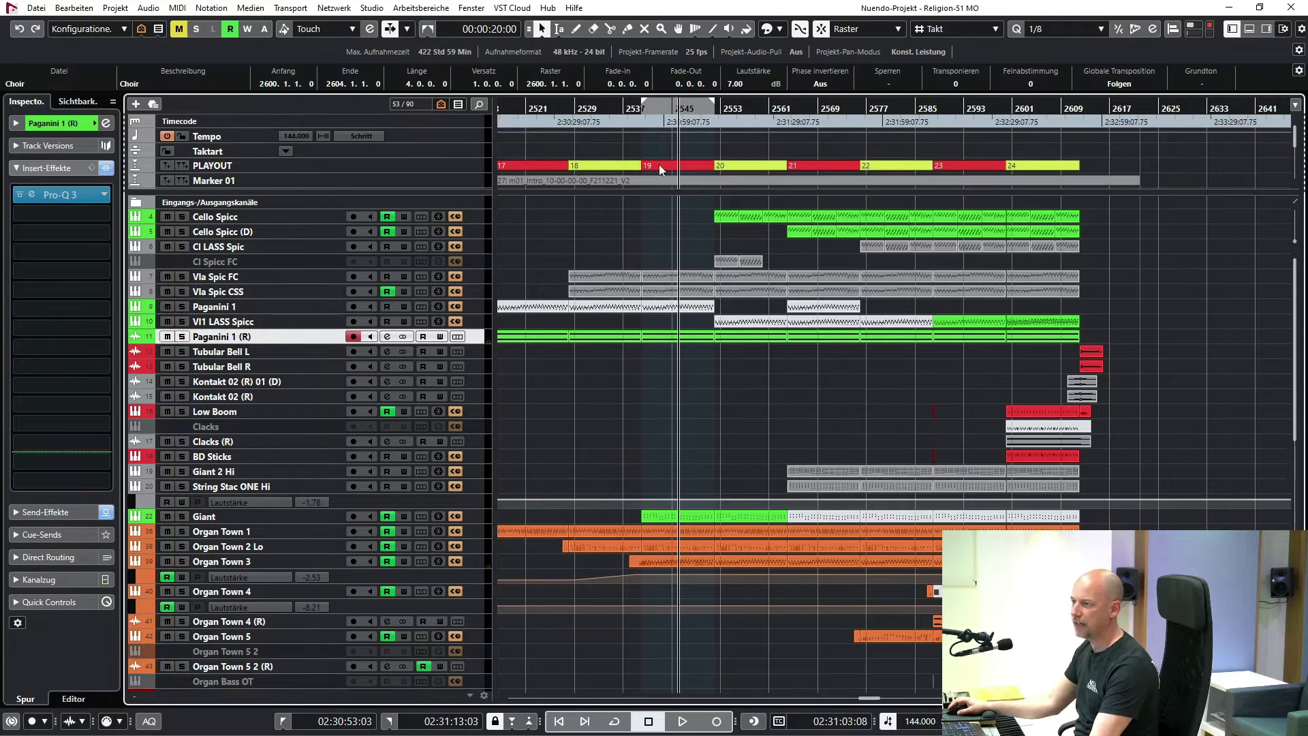
- Play the full arrangement from the left locator at marker 19 without any solo, and stop playback
key("KP_1")
key("space")
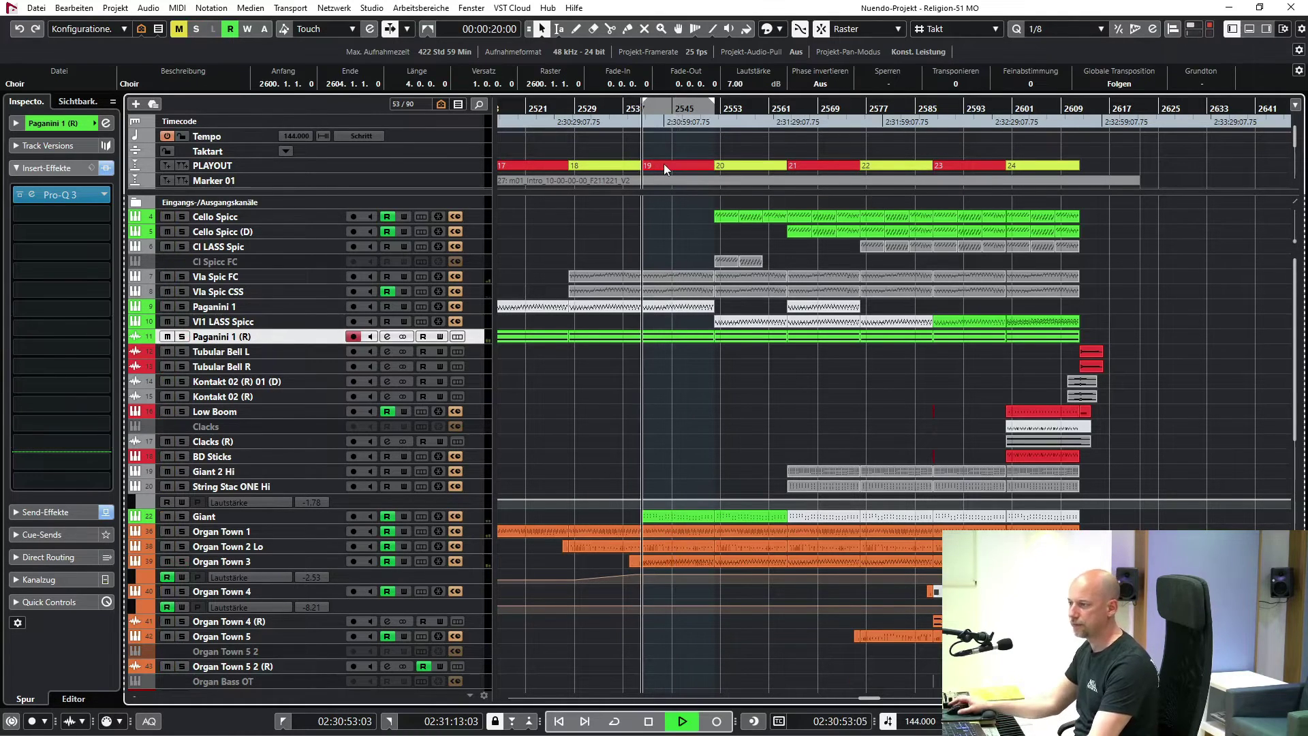
scroll(650, 371, "right", 5)
scroll(650, 370, "left", 2)
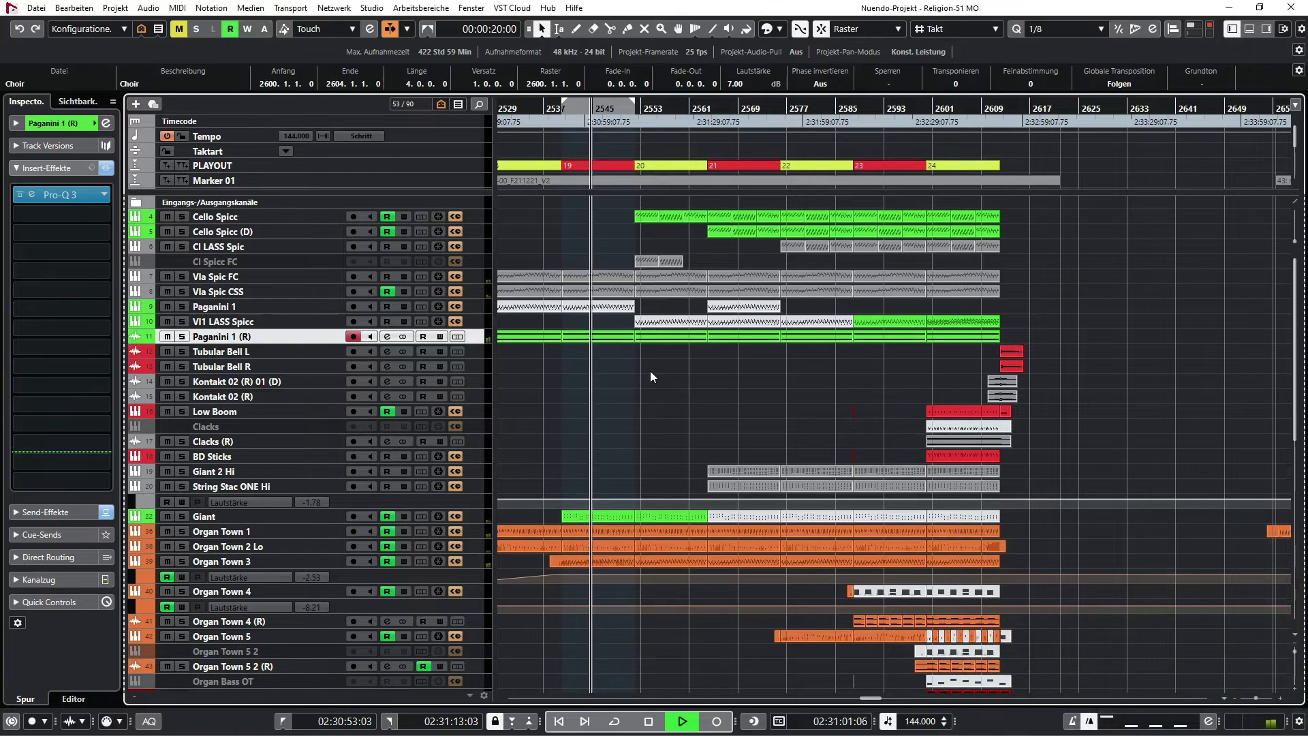
key("space")
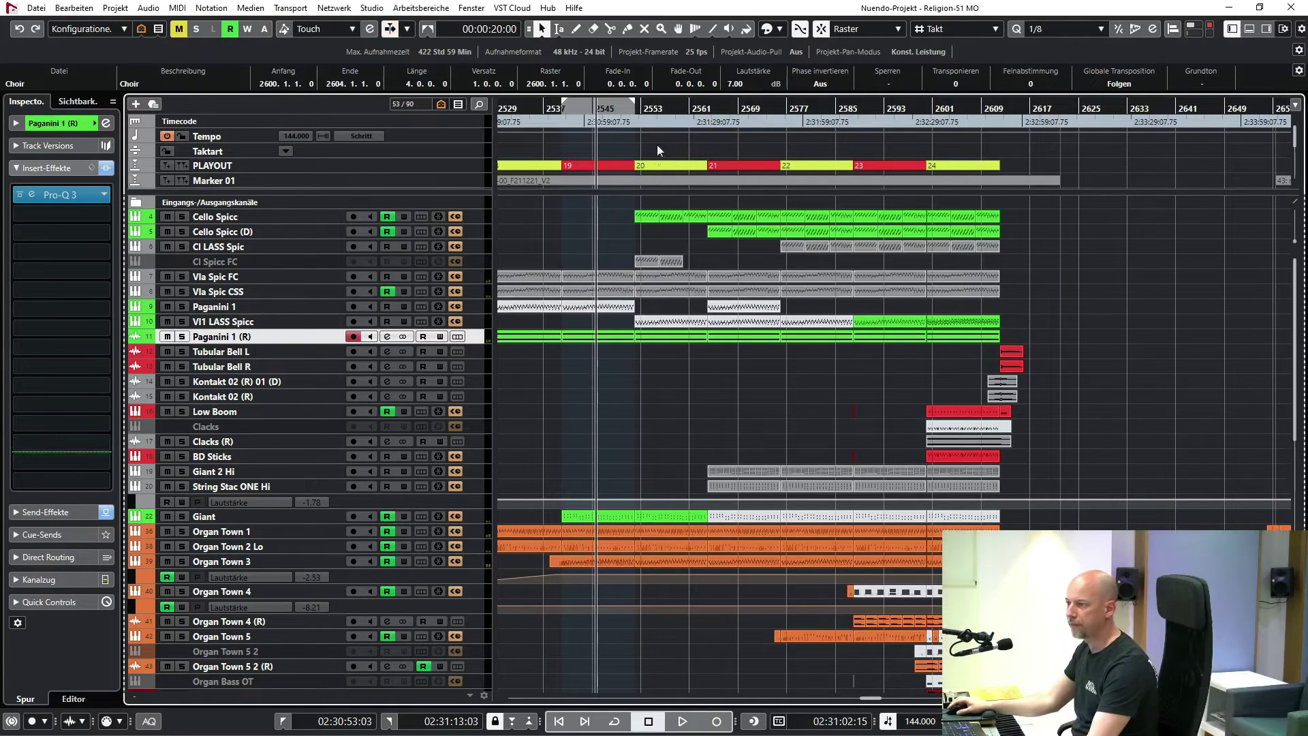
- Set the locators to cycle marker 20 and move the playhead to the left locator
left_click(653, 165)
key("p")
key("KP_1")
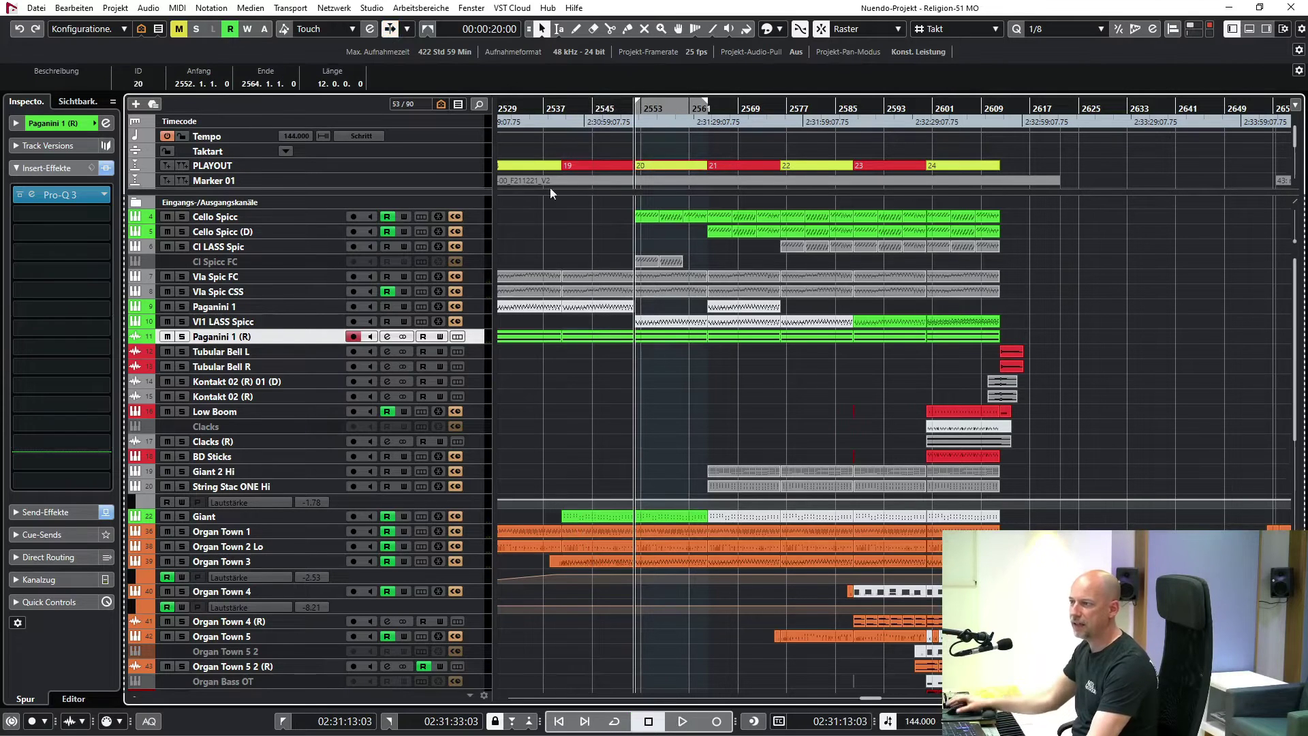
- Audition the Cello Spicc track in solo within section 20, stop and unsolo it, and open its Kontakt instrument
left_click(257, 217)
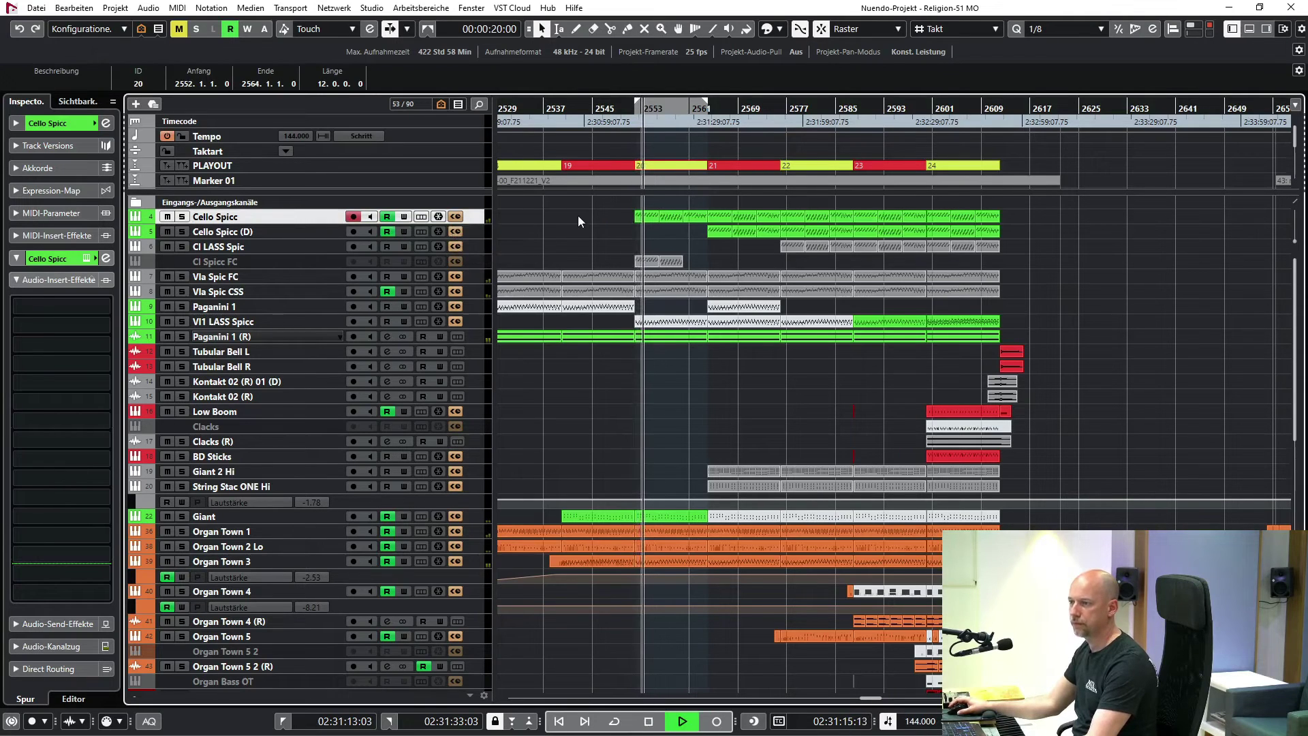
key("s")
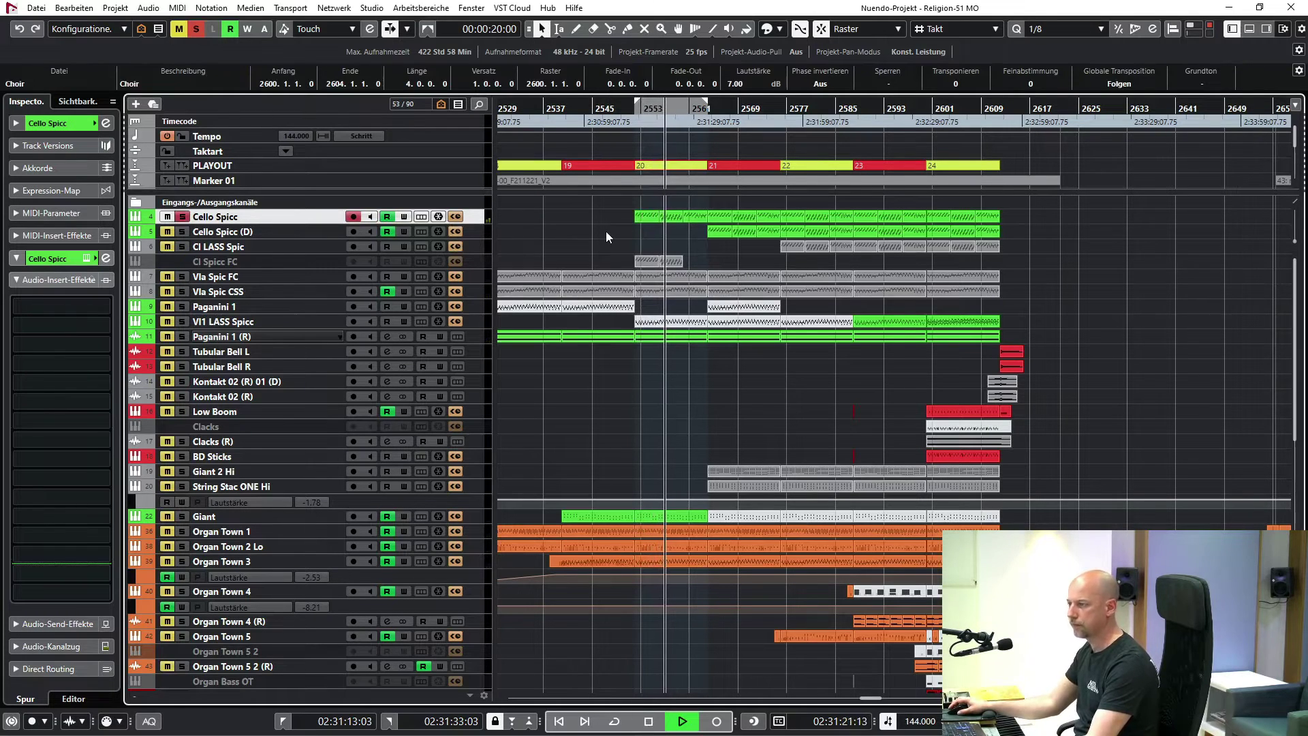
key("space")
key("s")
key("Return")
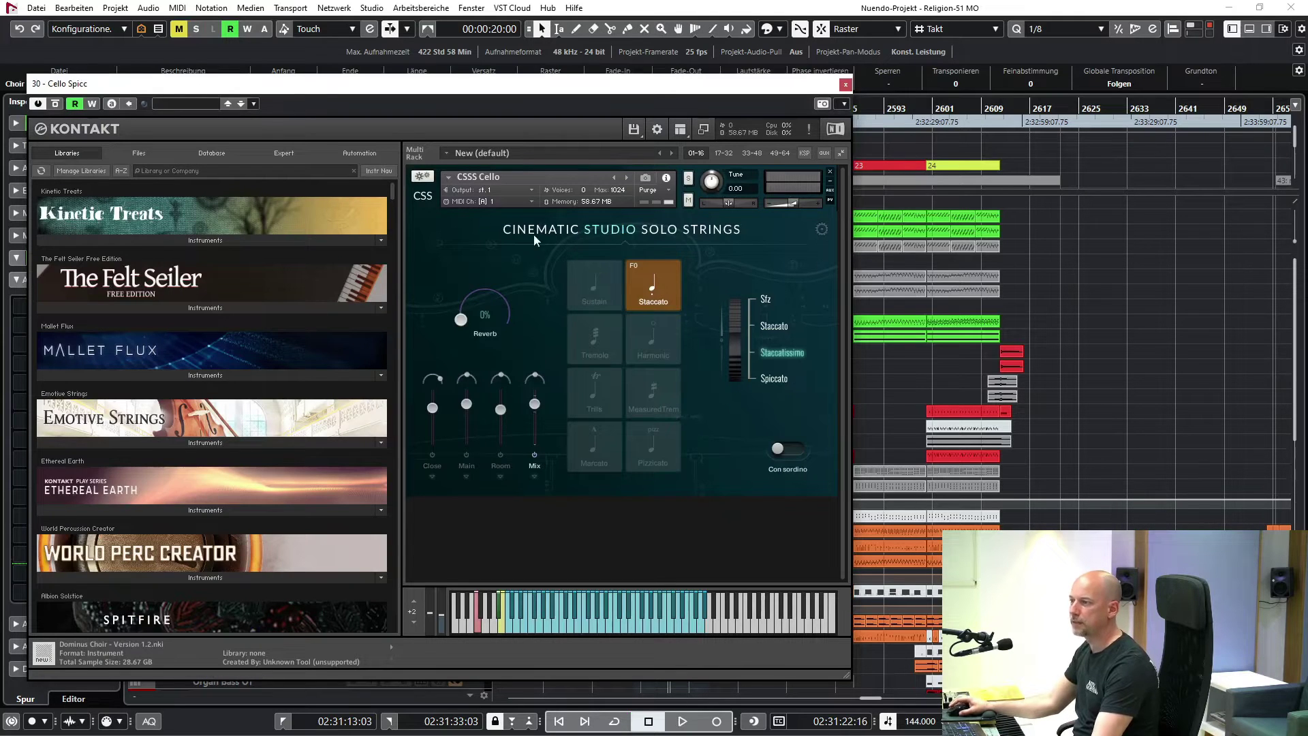
- Close the Cello Spicc instrument, audition the Bass track in solo from the left locator, and inspect its Reaktor Monark synth
left_click(845, 86)
scroll(631, 379, "down", 5)
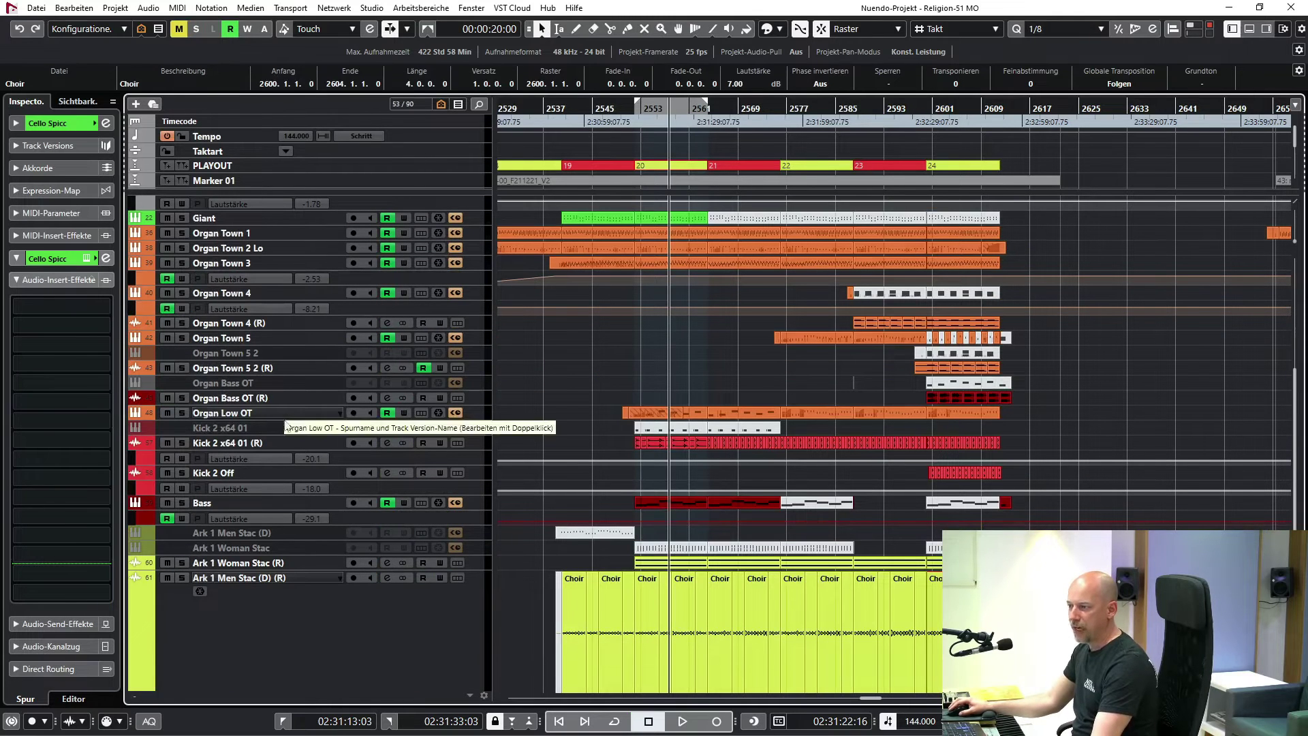
left_click(323, 507)
key("1")
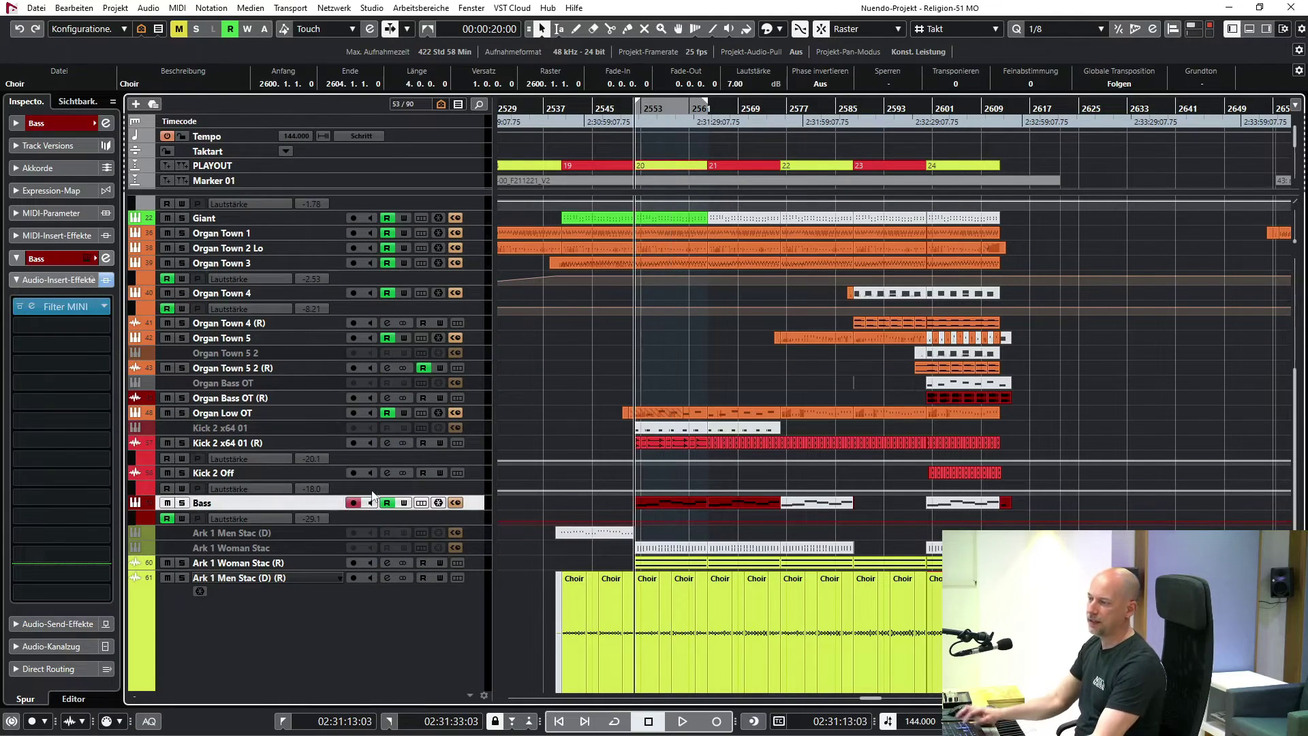
key("s")
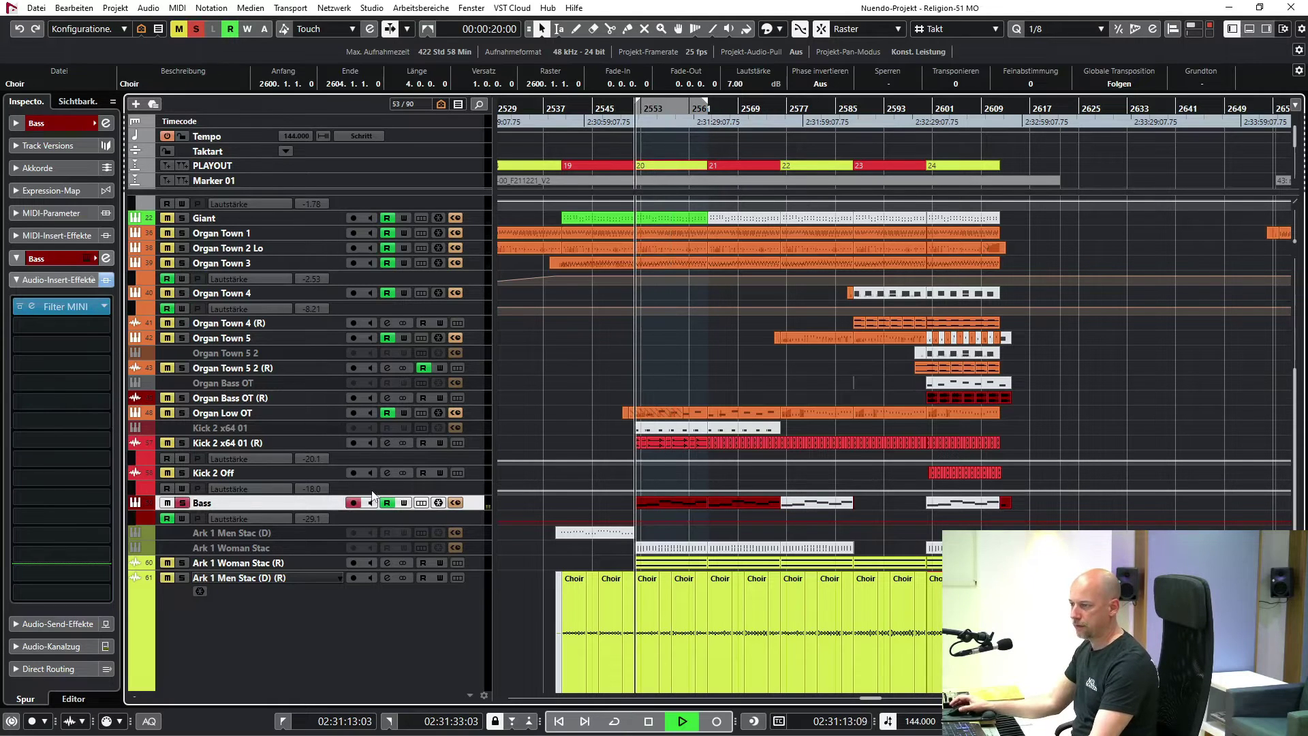
left_click(105, 259)
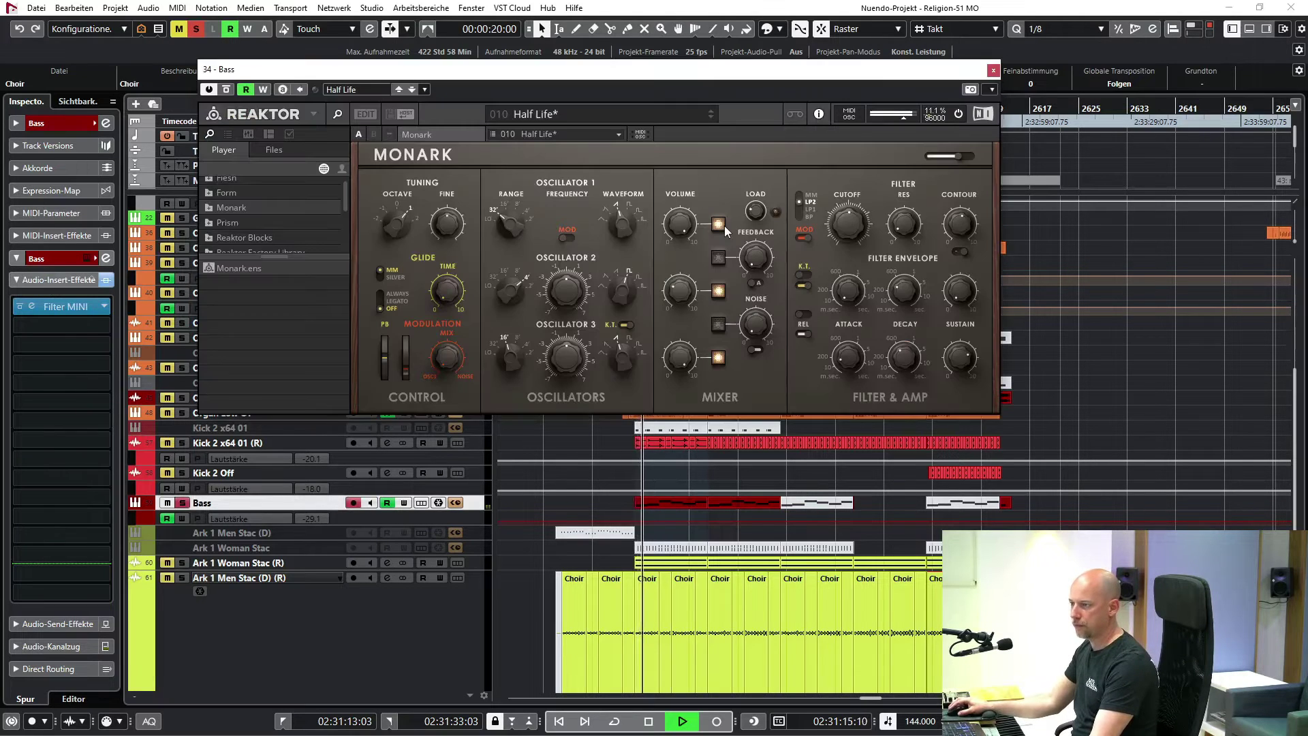
key("space")
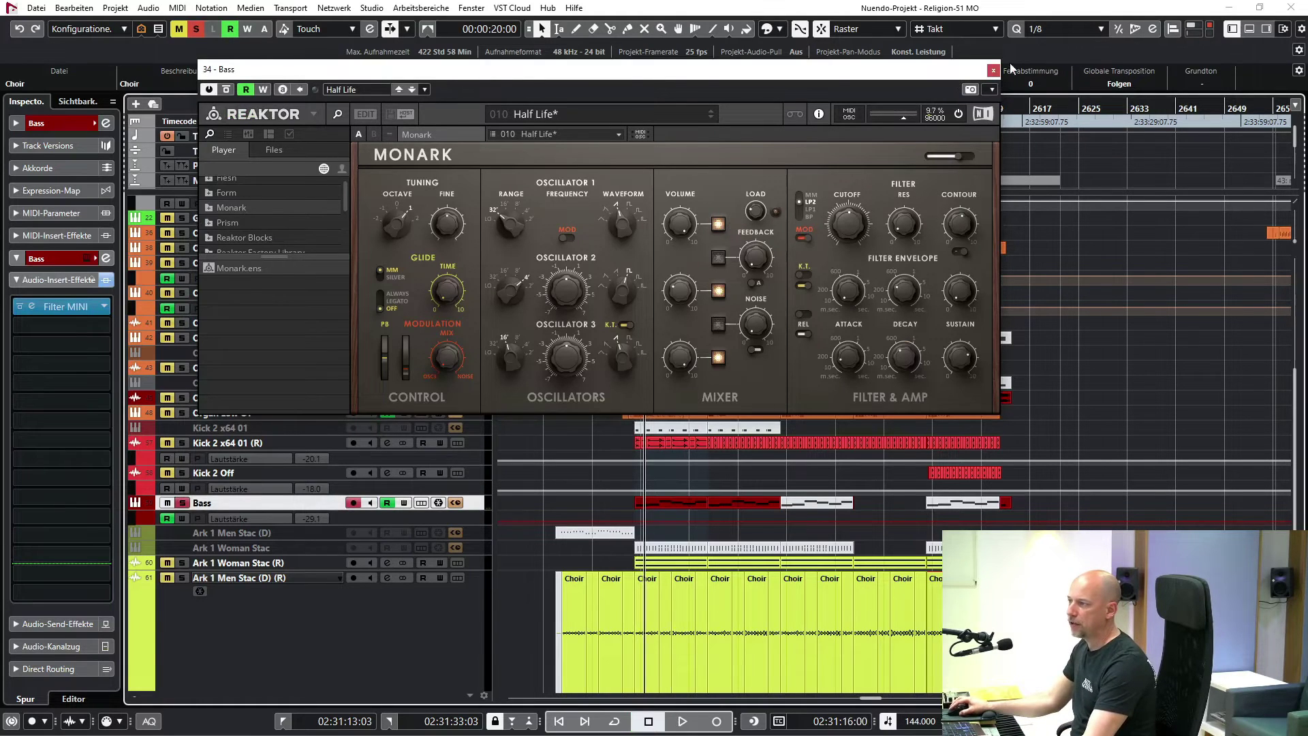
left_click(993, 70)
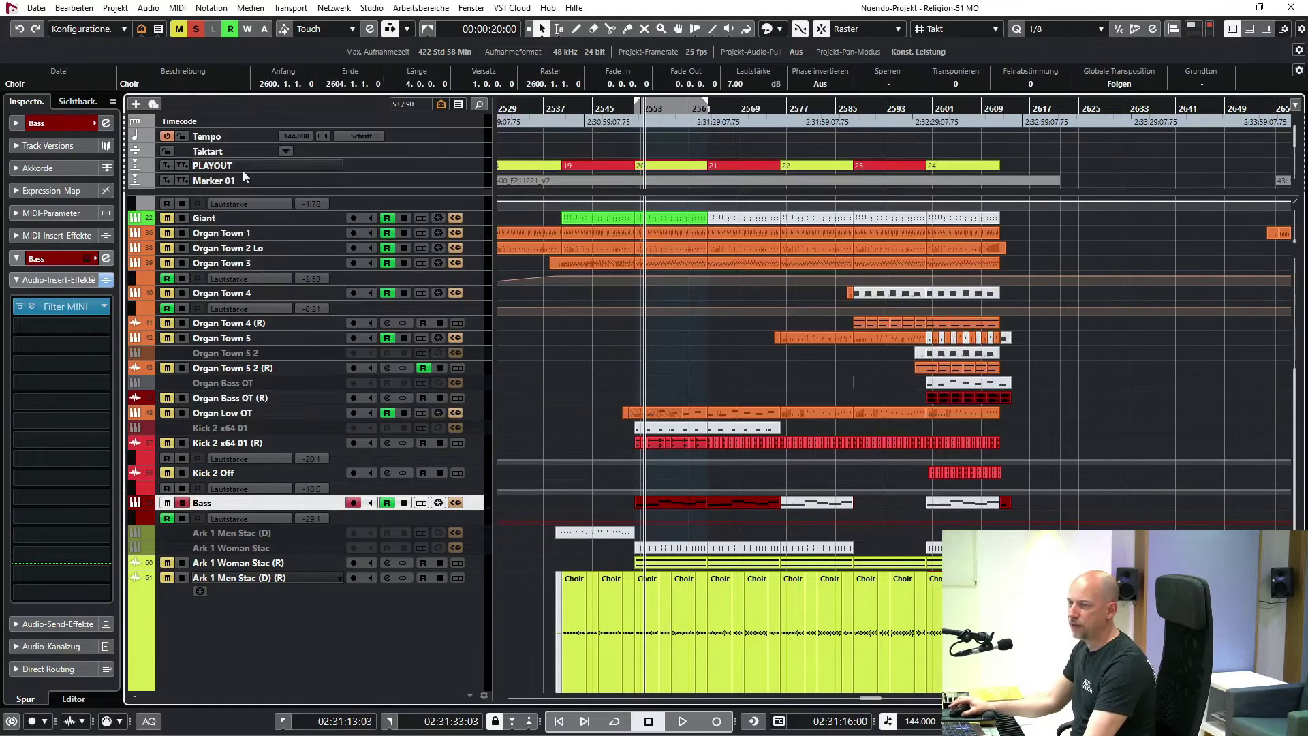
- Inspect the Filter MINI insert on the Bass track, close it and unsolo the track
left_click(33, 306)
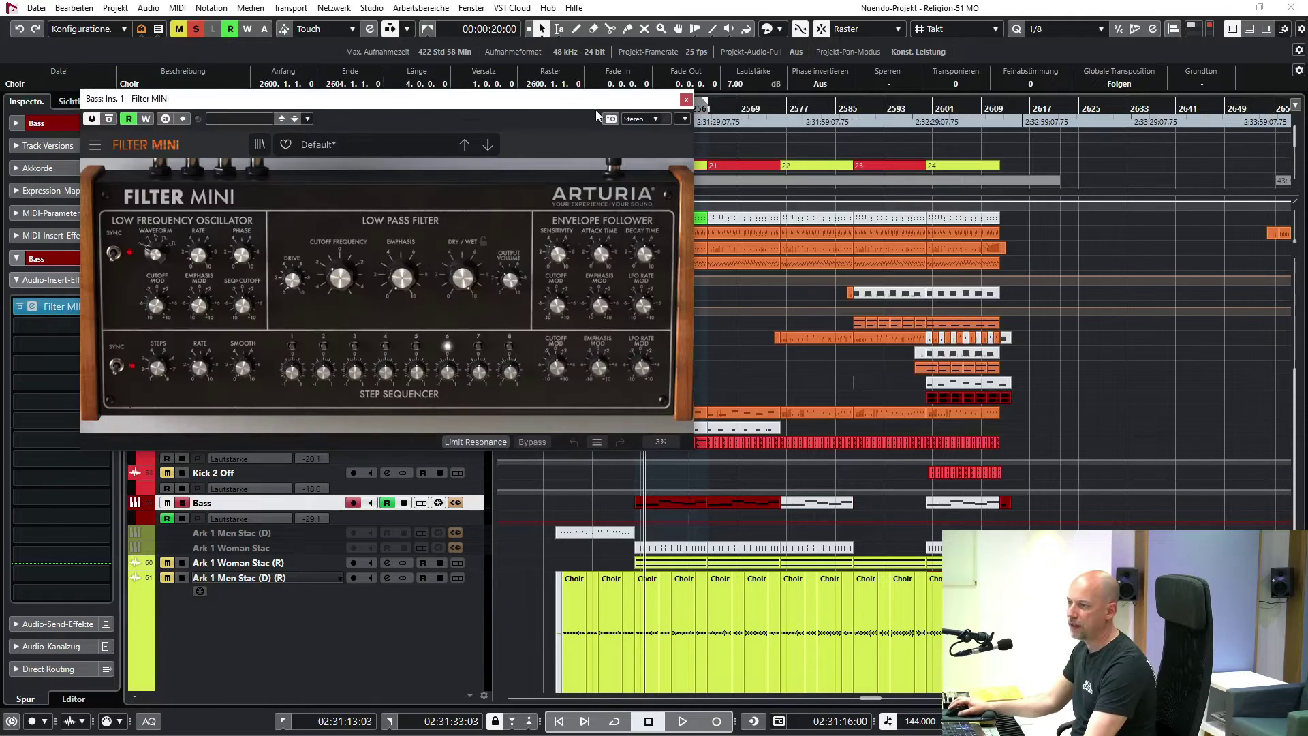
left_click(686, 99)
key("s")
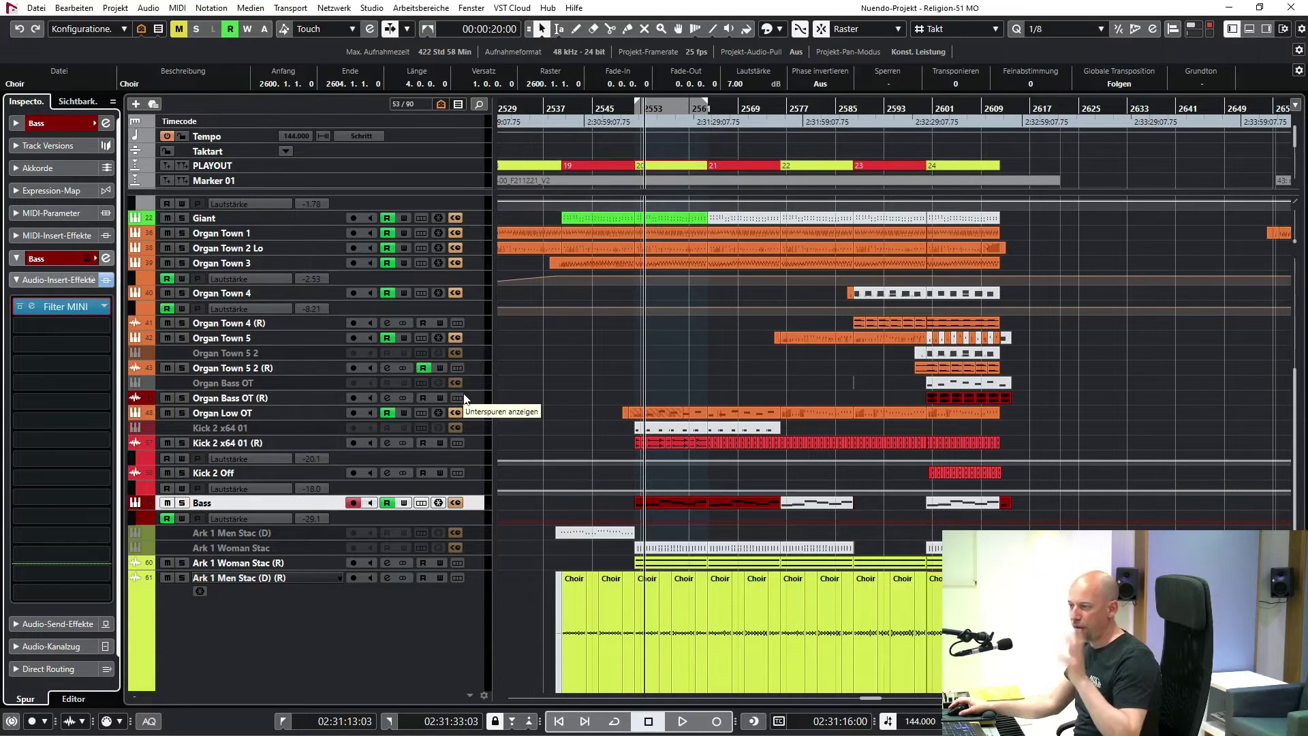
- Audition the Organ Low OT track in solo from the start of section 20, stop playback and unsolo it
left_click(281, 413)
key("space")
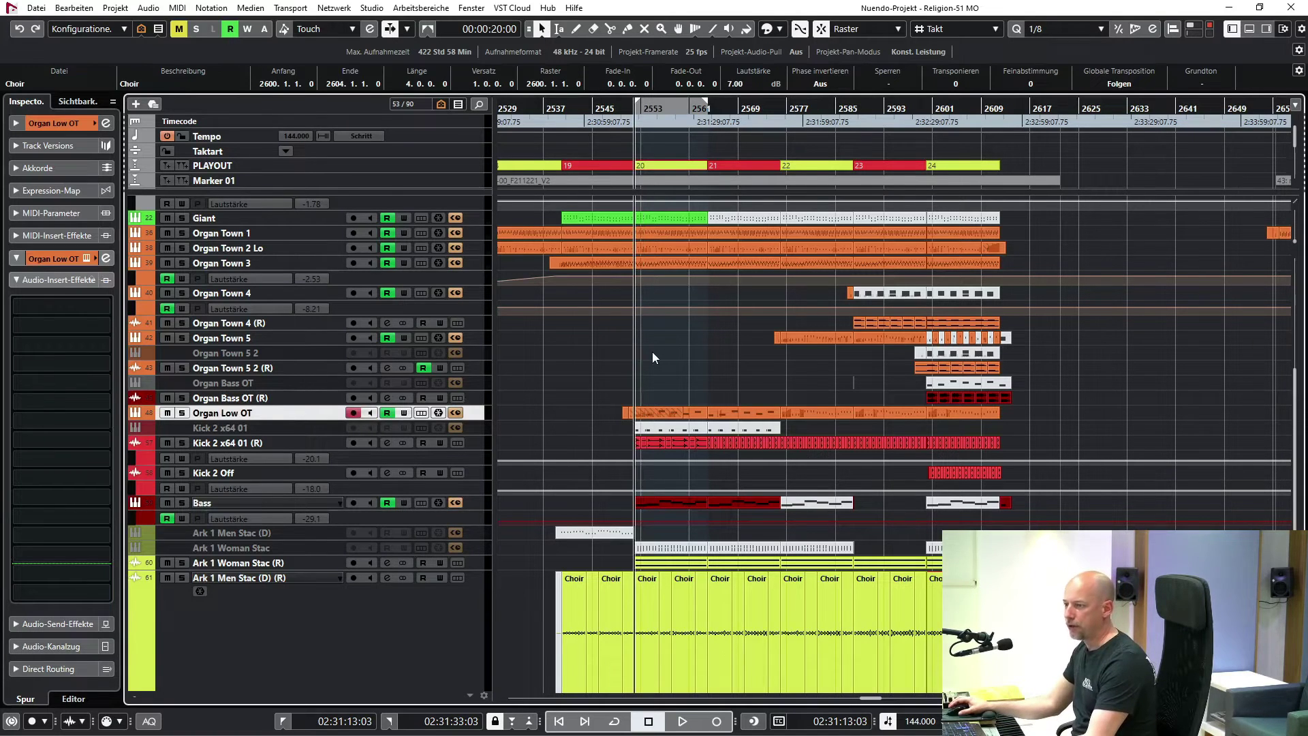
key("s")
key("space")
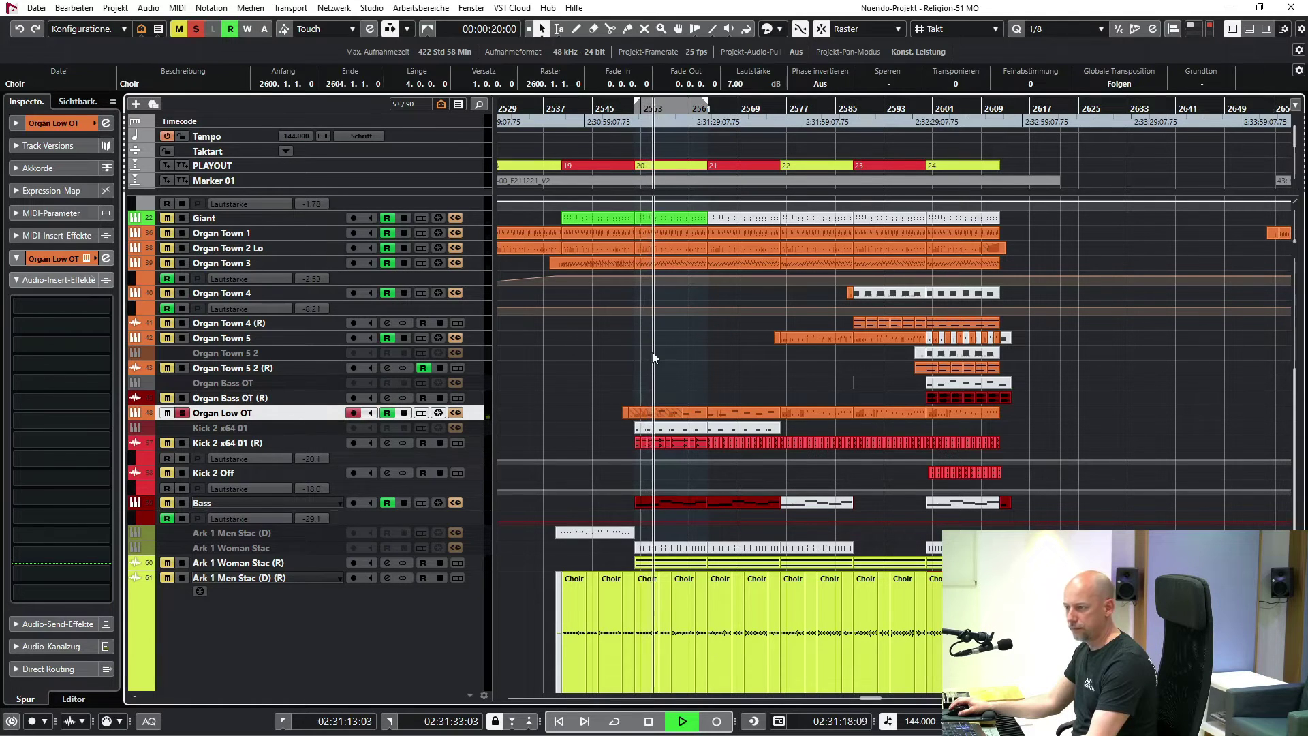
key("space")
key("s")
- Select the Kick 2 x64 01 (R) track, return to the left locator, and examine its kick events in section 20 up close
left_click(355, 443)
key("KP_1")
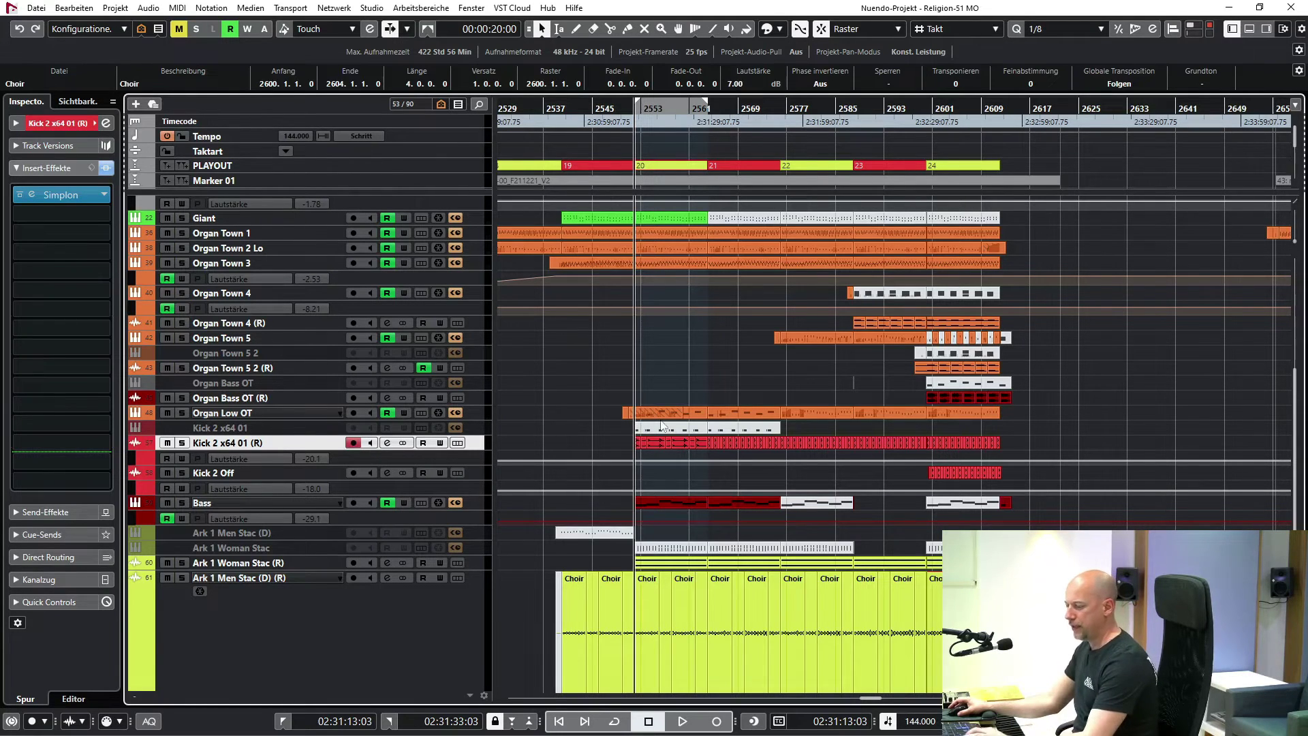
key("h")
key("h")
key("h")
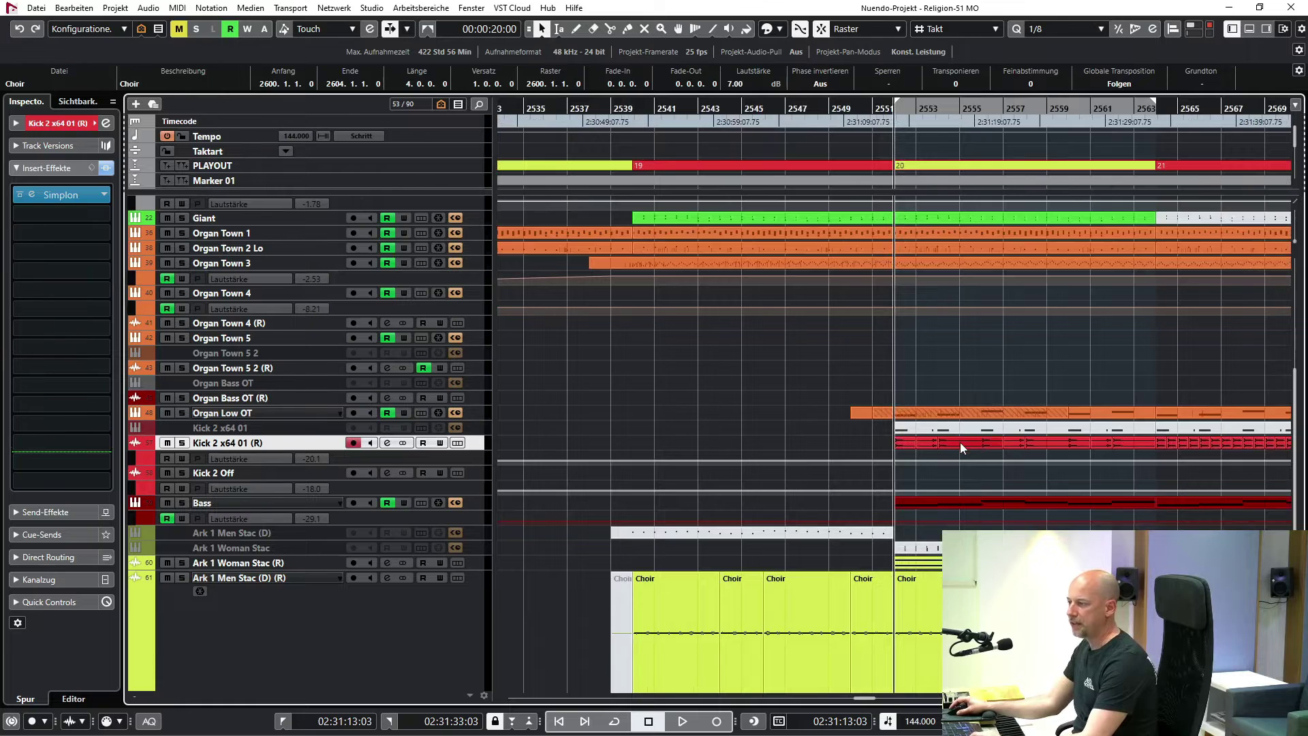
scroll(827, 431, "right", 4)
left_click(630, 447)
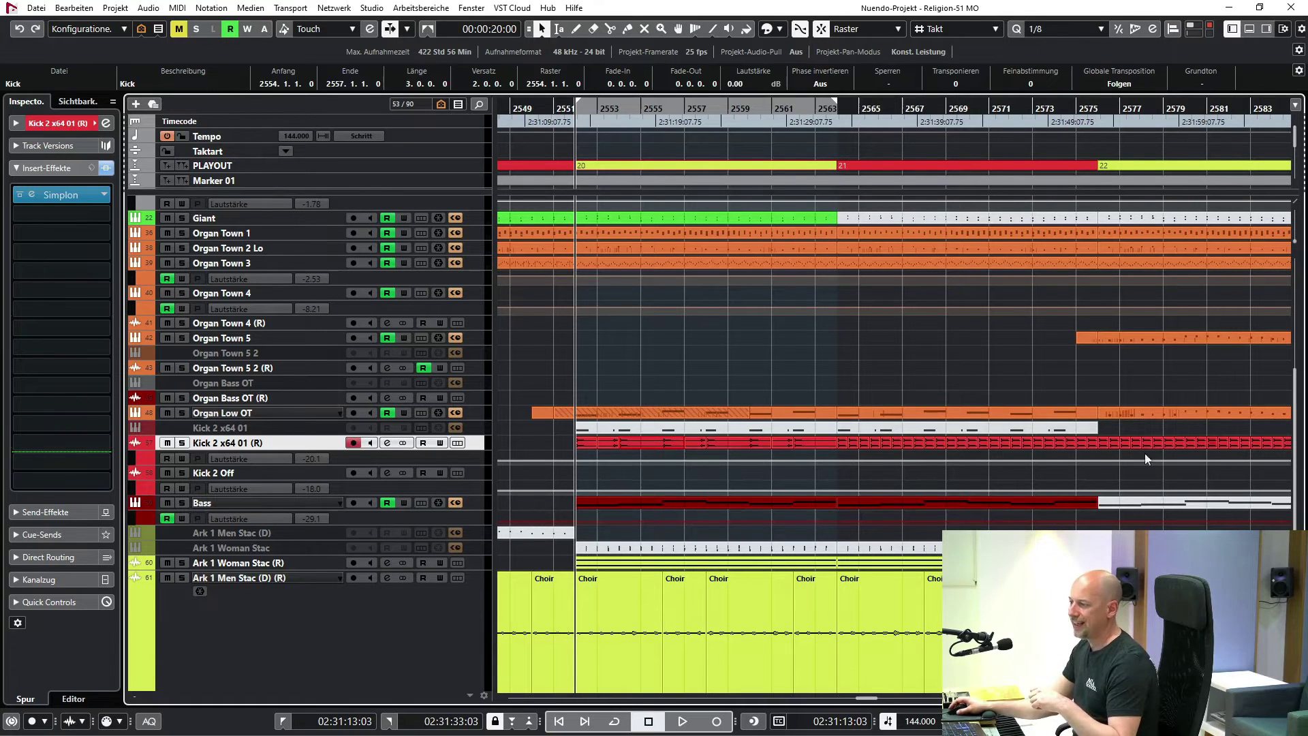
- Audition Kick 2 x64 01 (R) in solo, view its Simplon filter insert during playback, and stop and unsolo the track
key("s")
key("space")
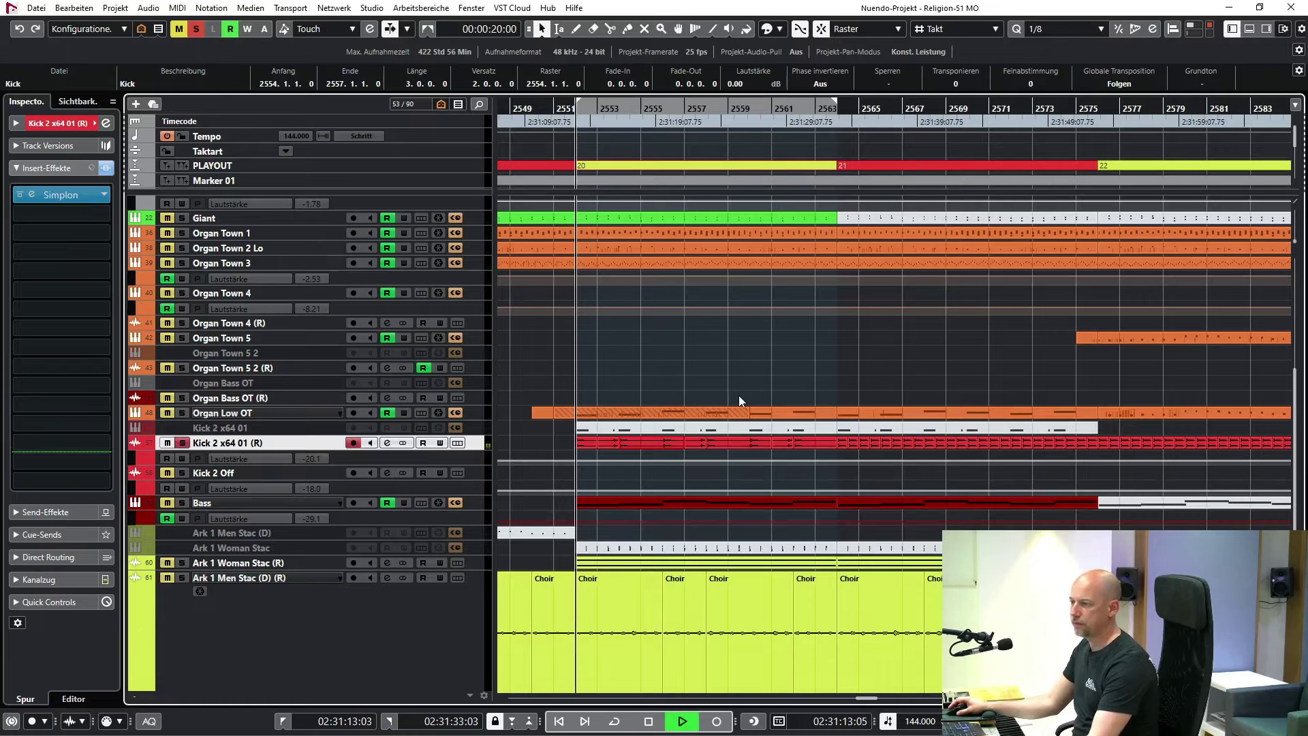
left_click(35, 194)
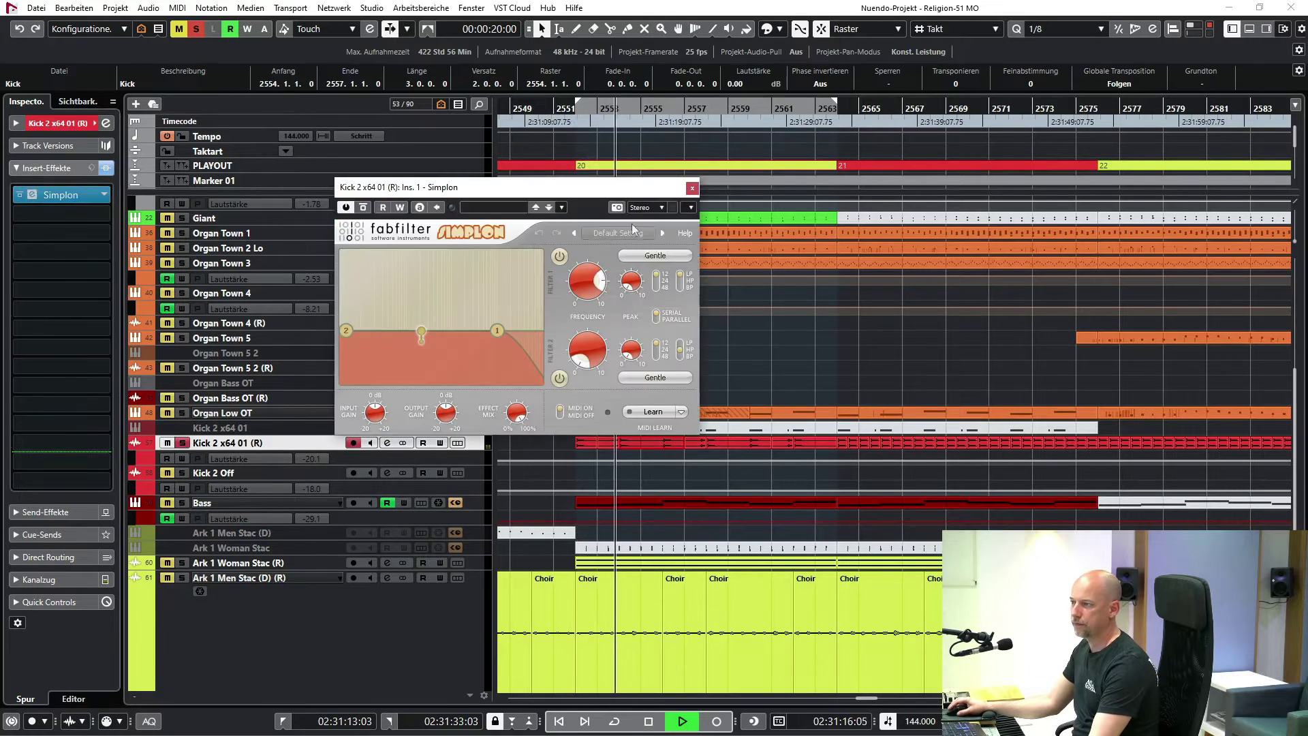
left_click(692, 187)
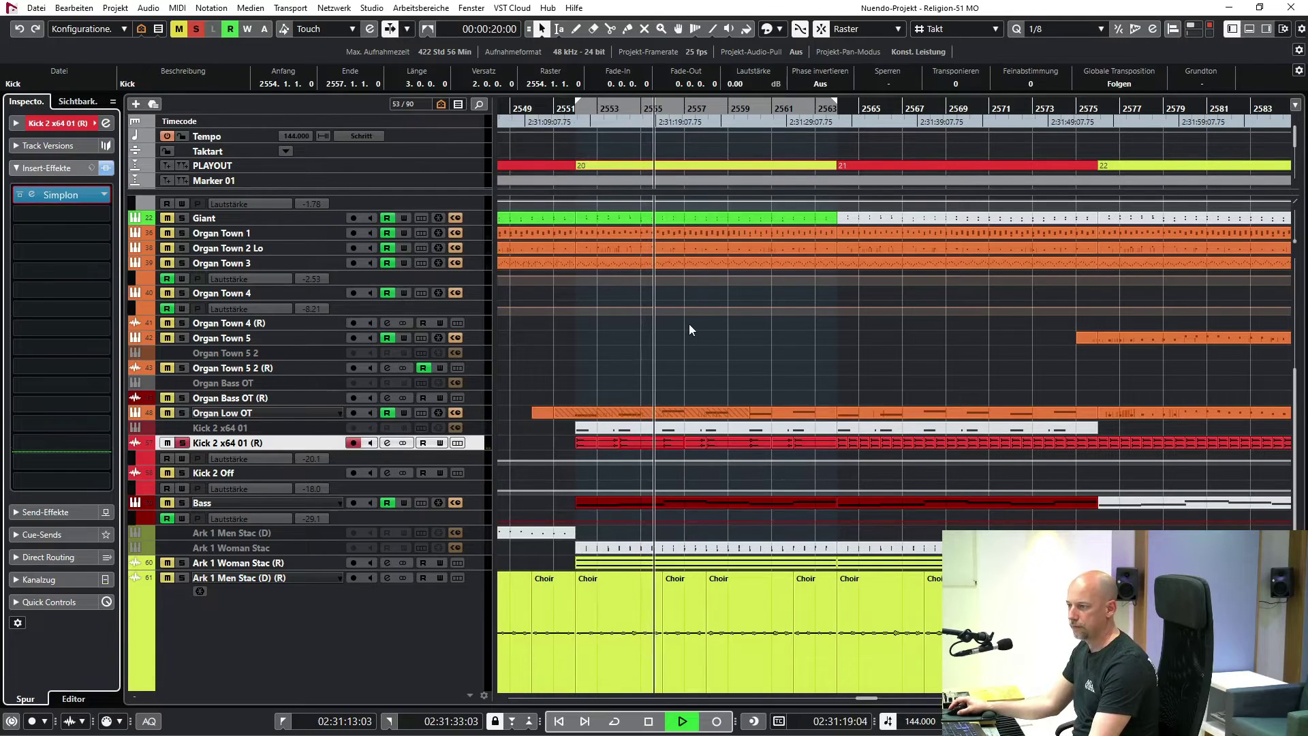
key("space")
left_click(182, 443)
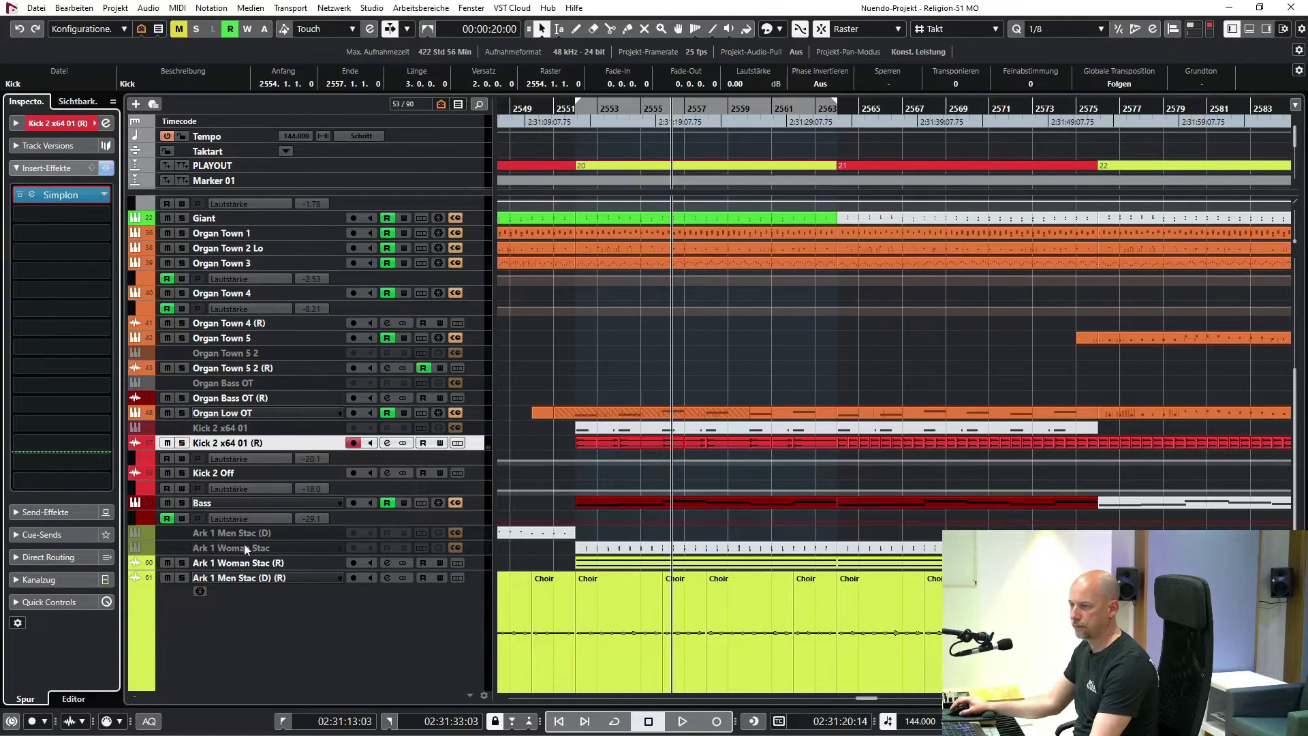
- Audition Ark 1 Woman Stac (R) in solo from the left locator at marker 20, stop playback and unsolo it
left_click(245, 563)
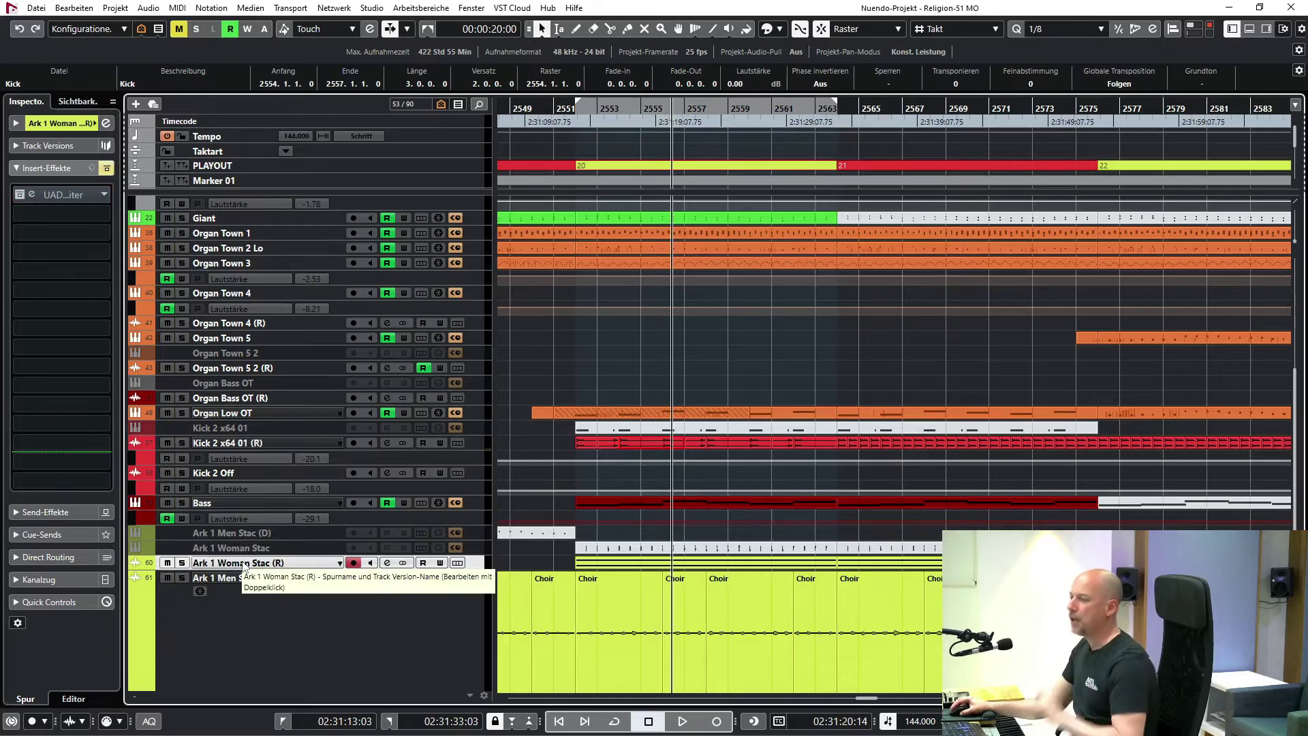
key("KP_1")
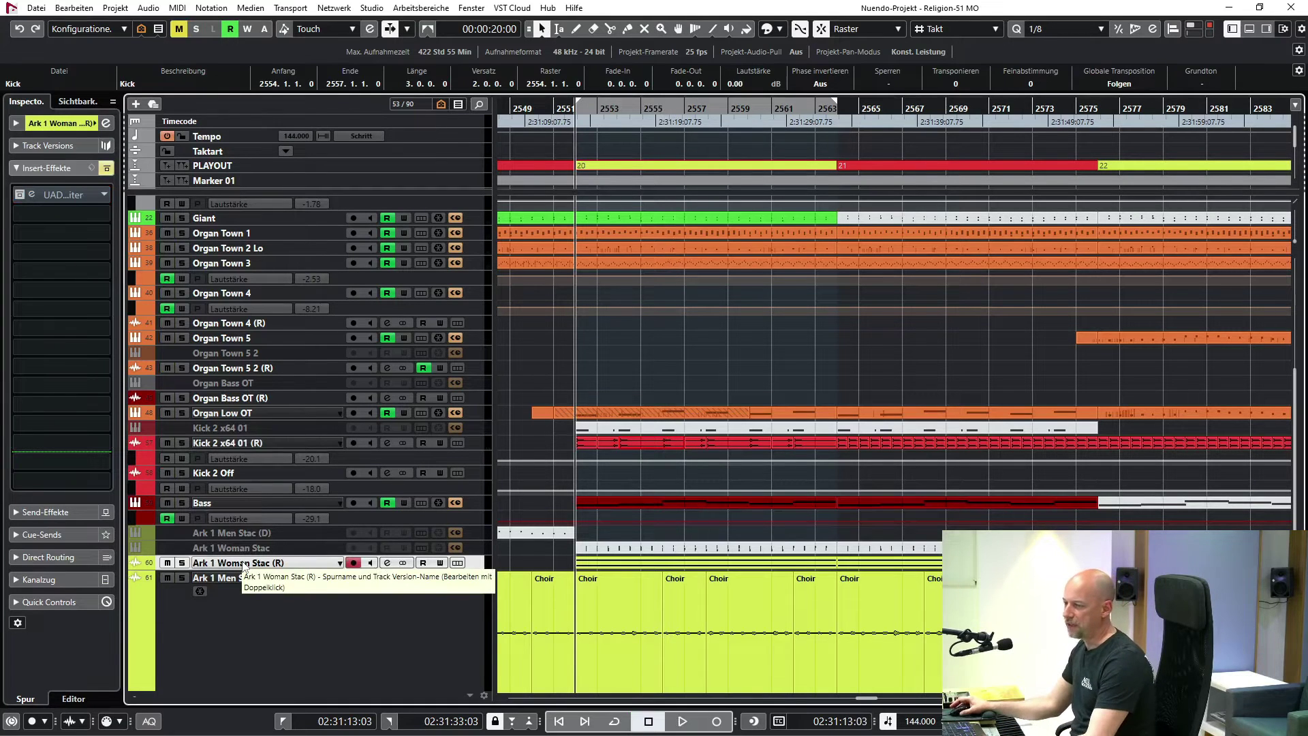
key("s")
key("space")
key("g")
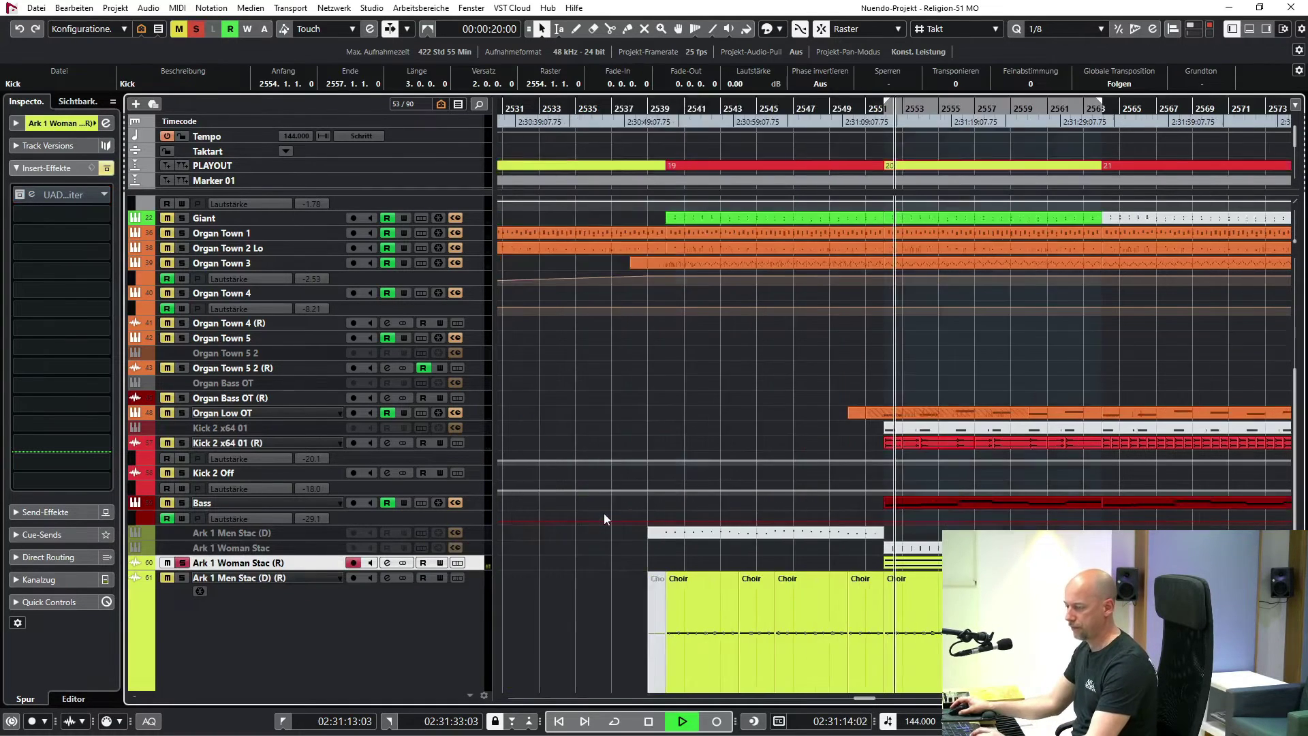
key("g")
key("g")
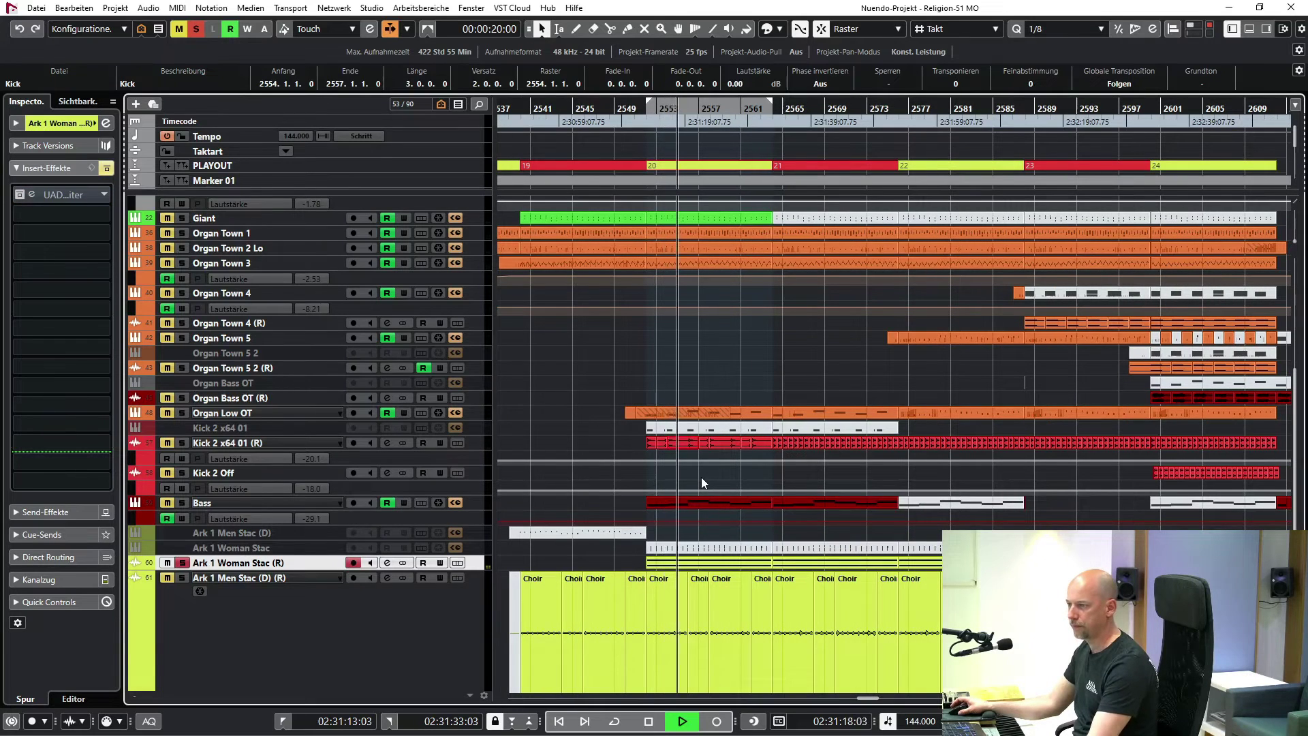
key("space")
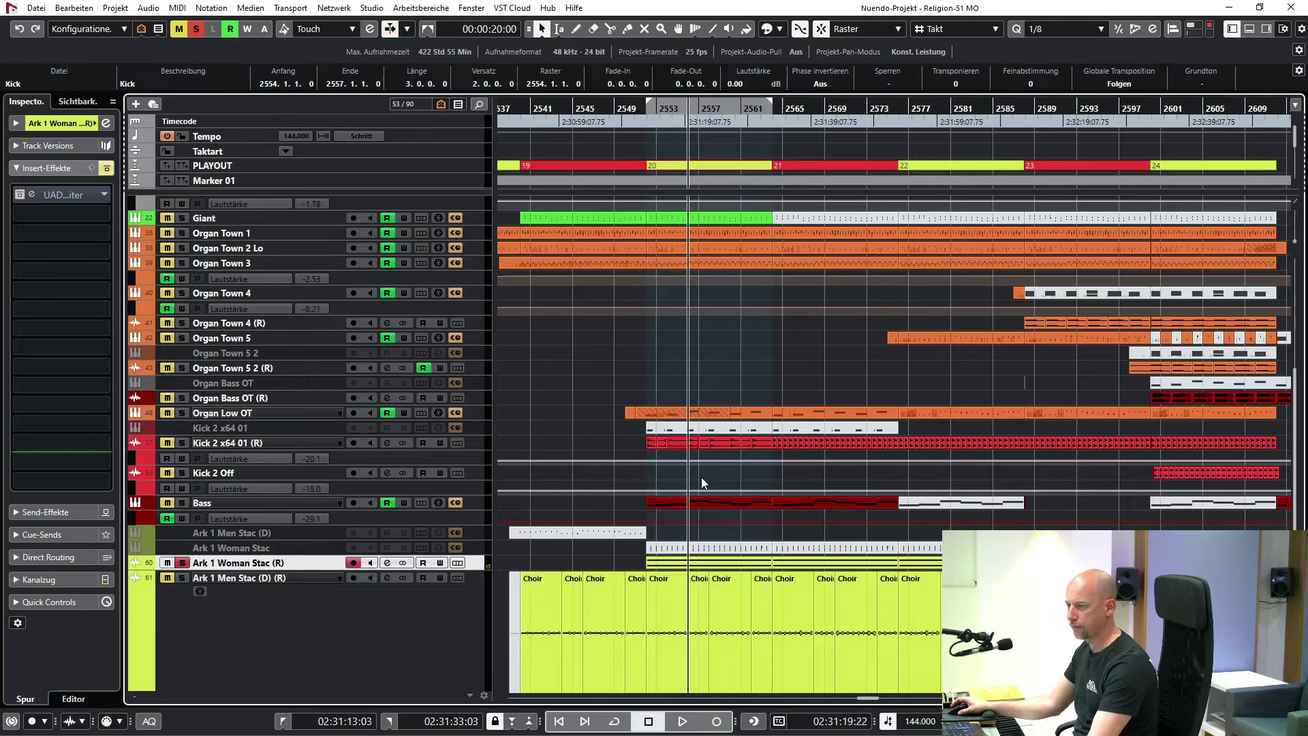
key("s")
- Set the locators to cycle marker 21, audition Kick 2 x64 01 (R) in solo from its start, and stop and unsolo it
left_click(820, 162)
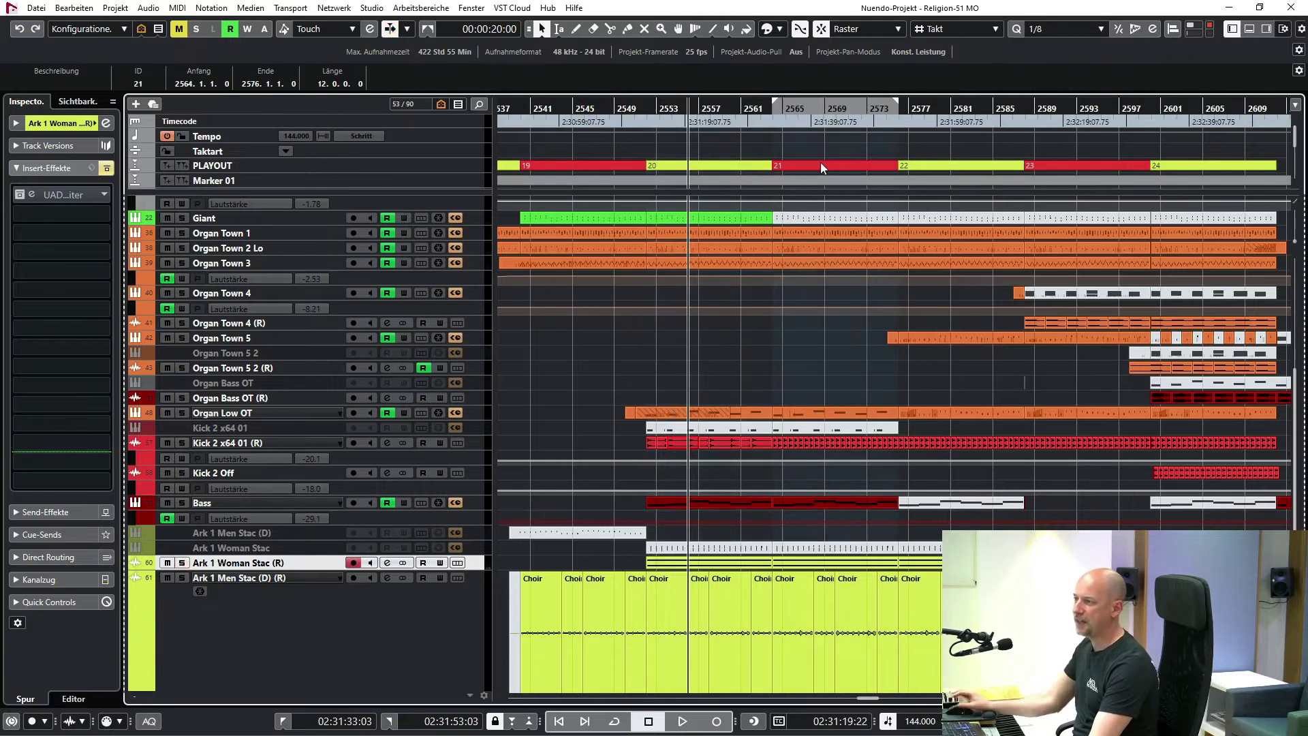
left_click(207, 443)
key("KP_1")
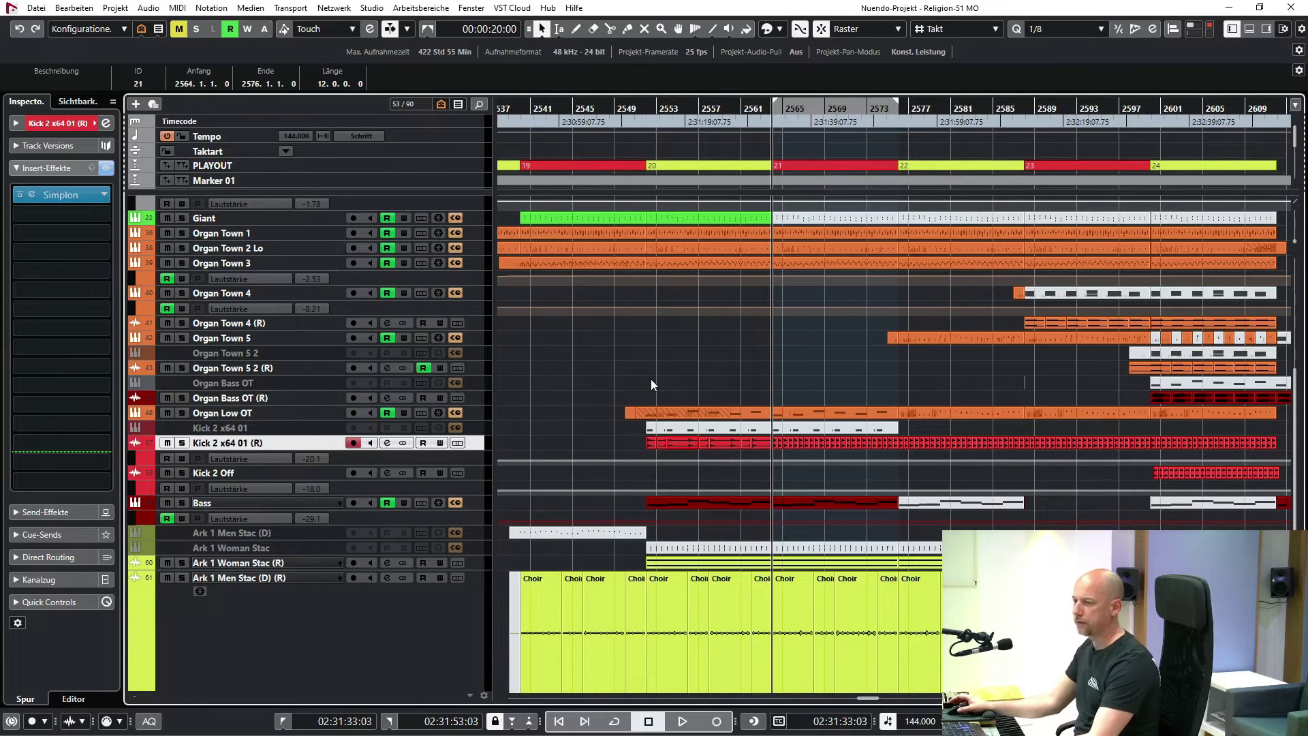
key("s")
key("space")
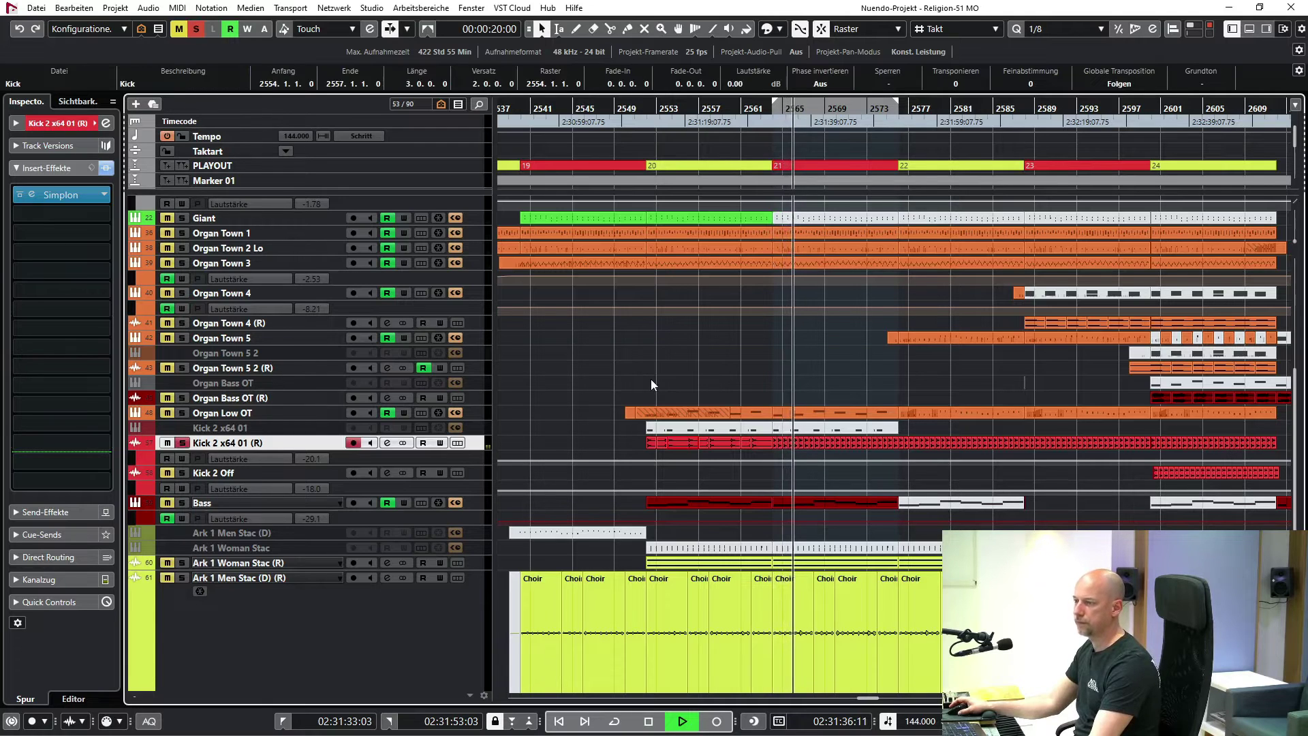
key("space")
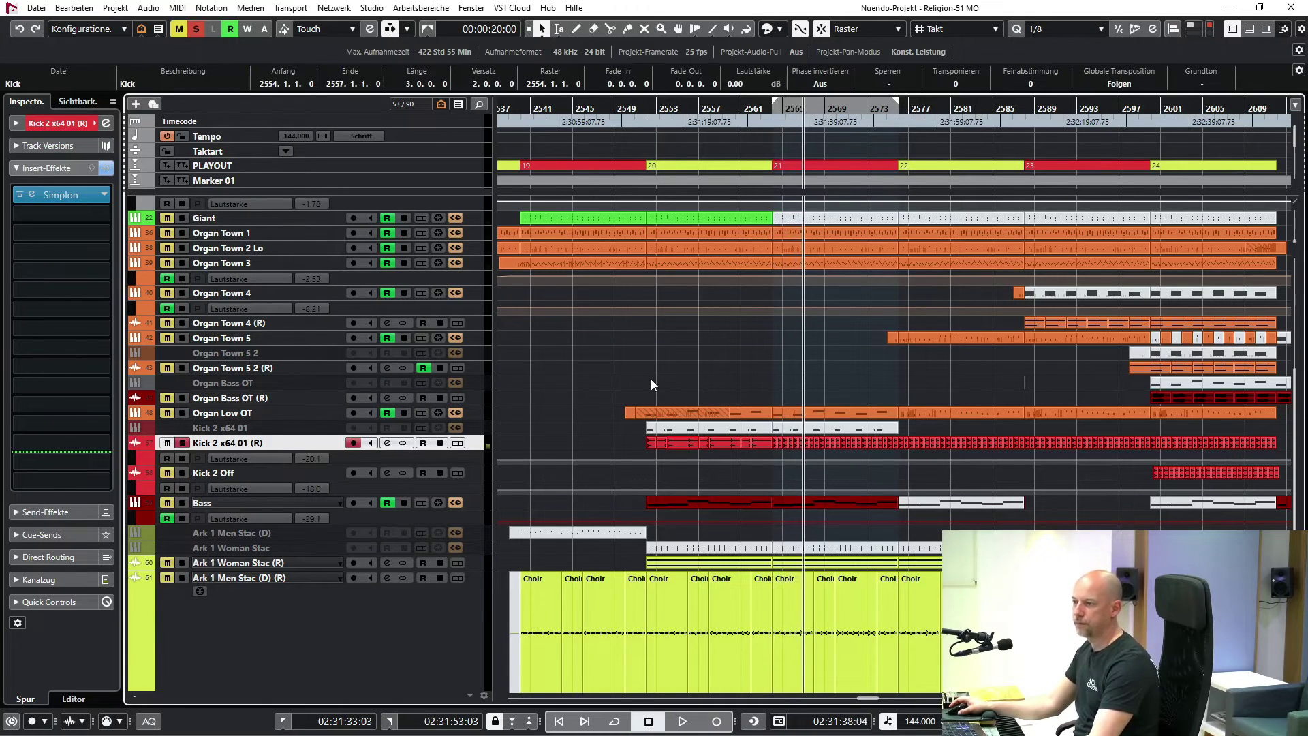
key("s")
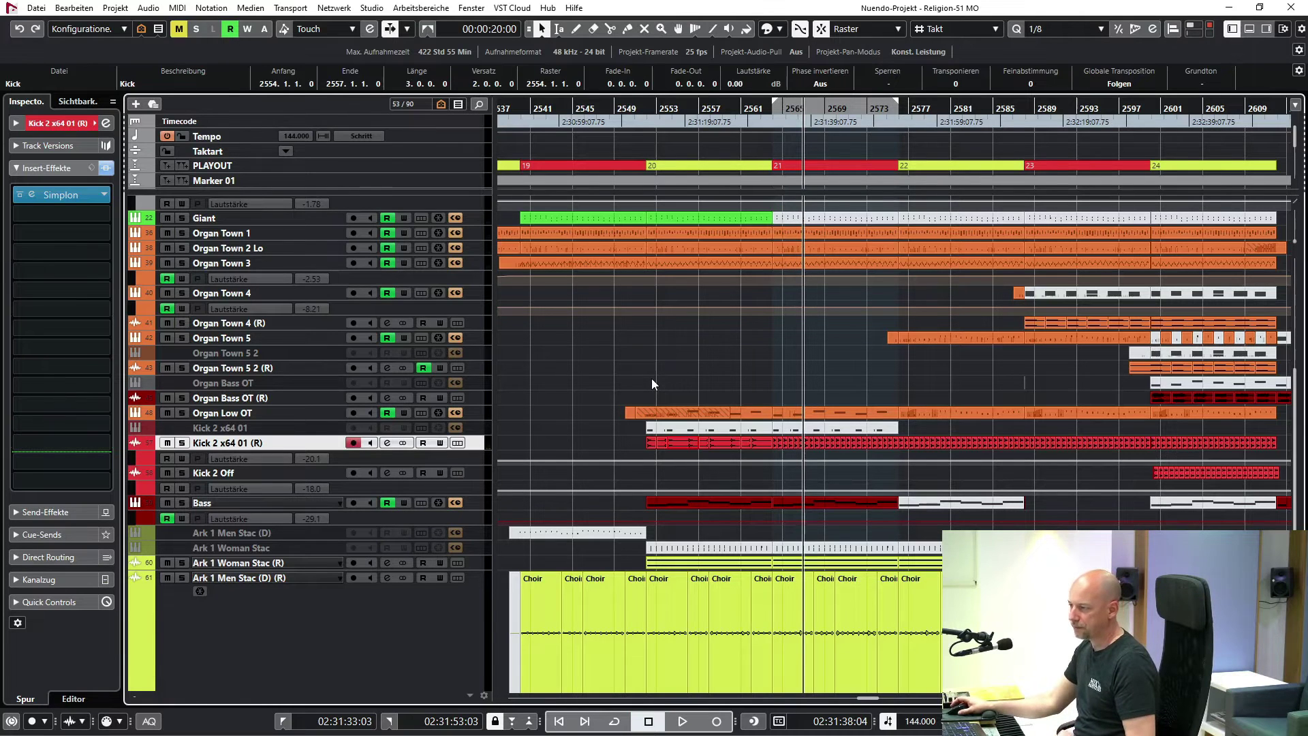
- Point out the Giant track, and audition the Giant 2 Hi track in solo from the start of section 21
scroll(653, 383, "up", 5)
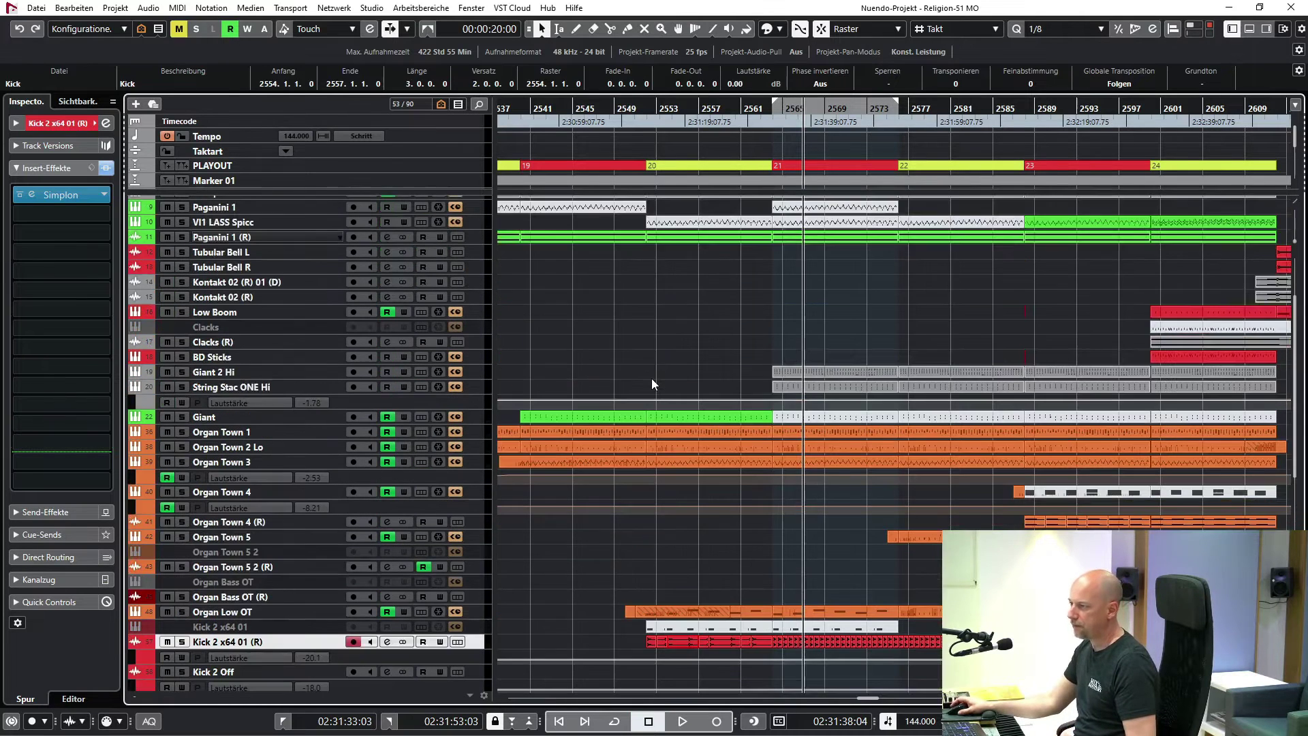
left_click(205, 418)
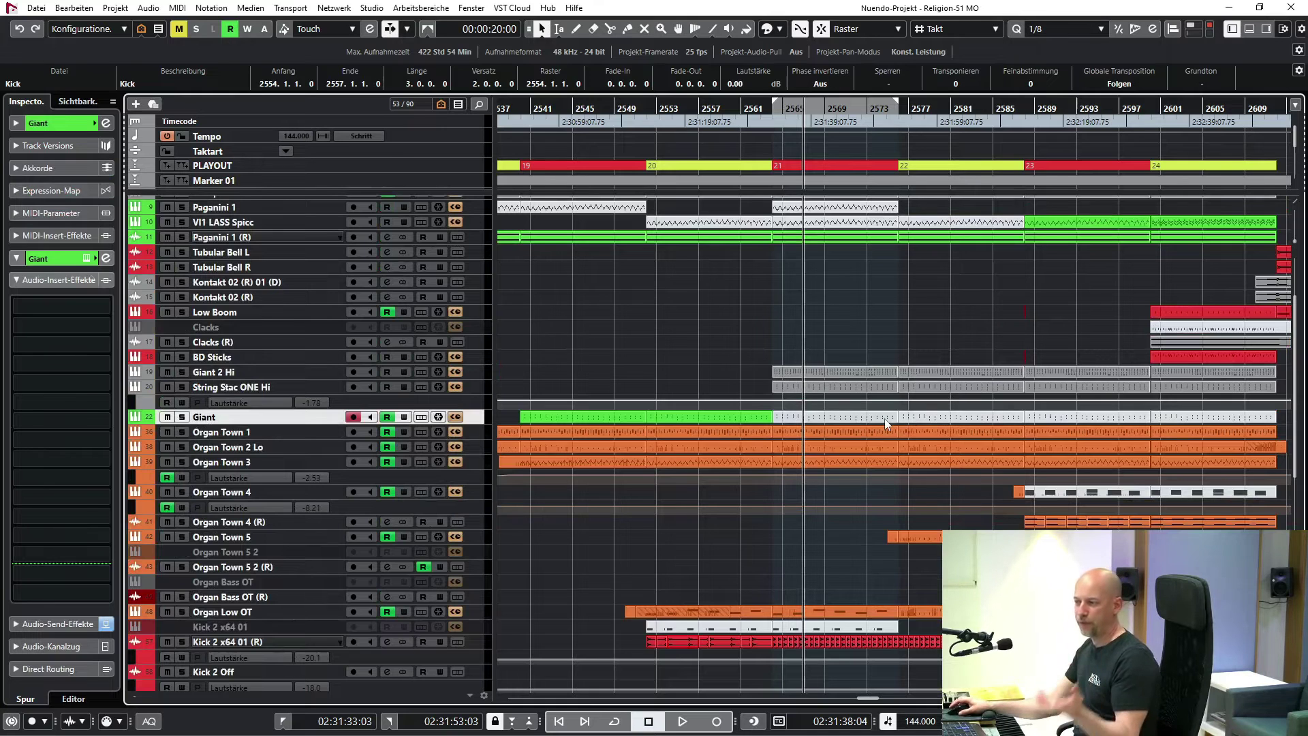
left_click(284, 371)
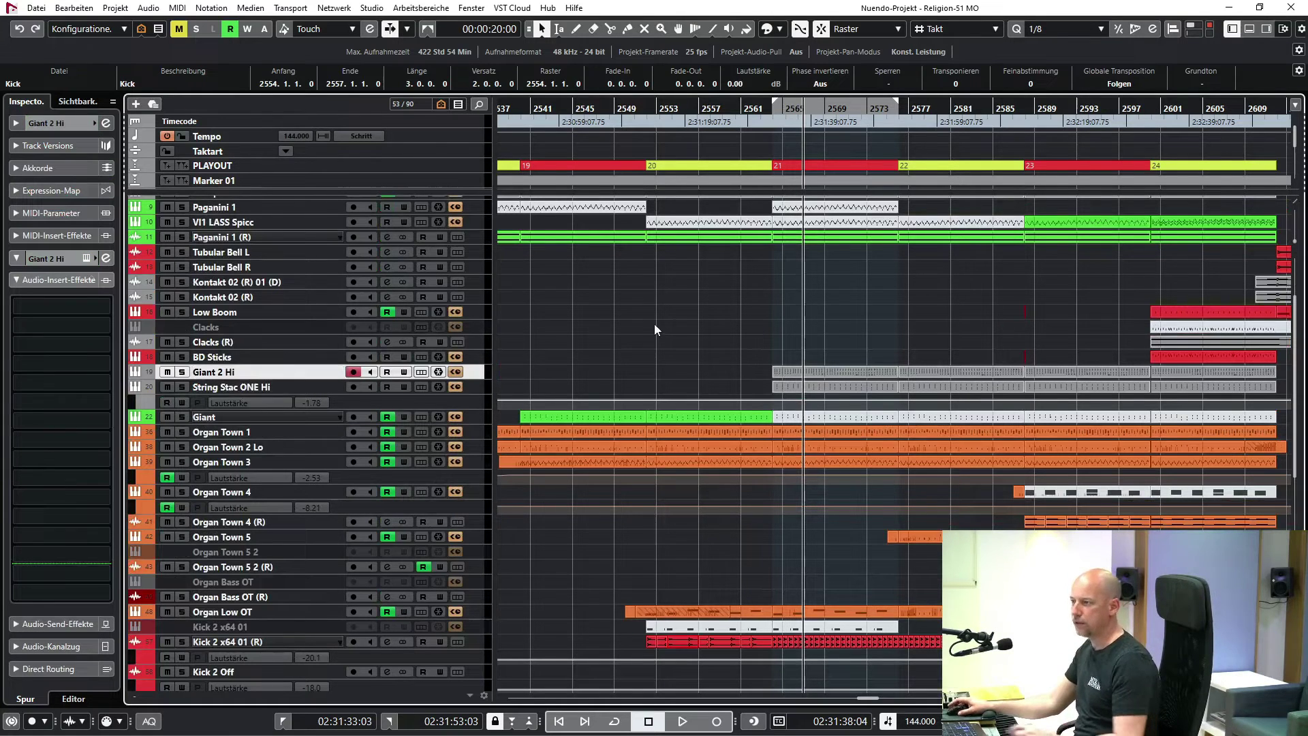
left_click(657, 324)
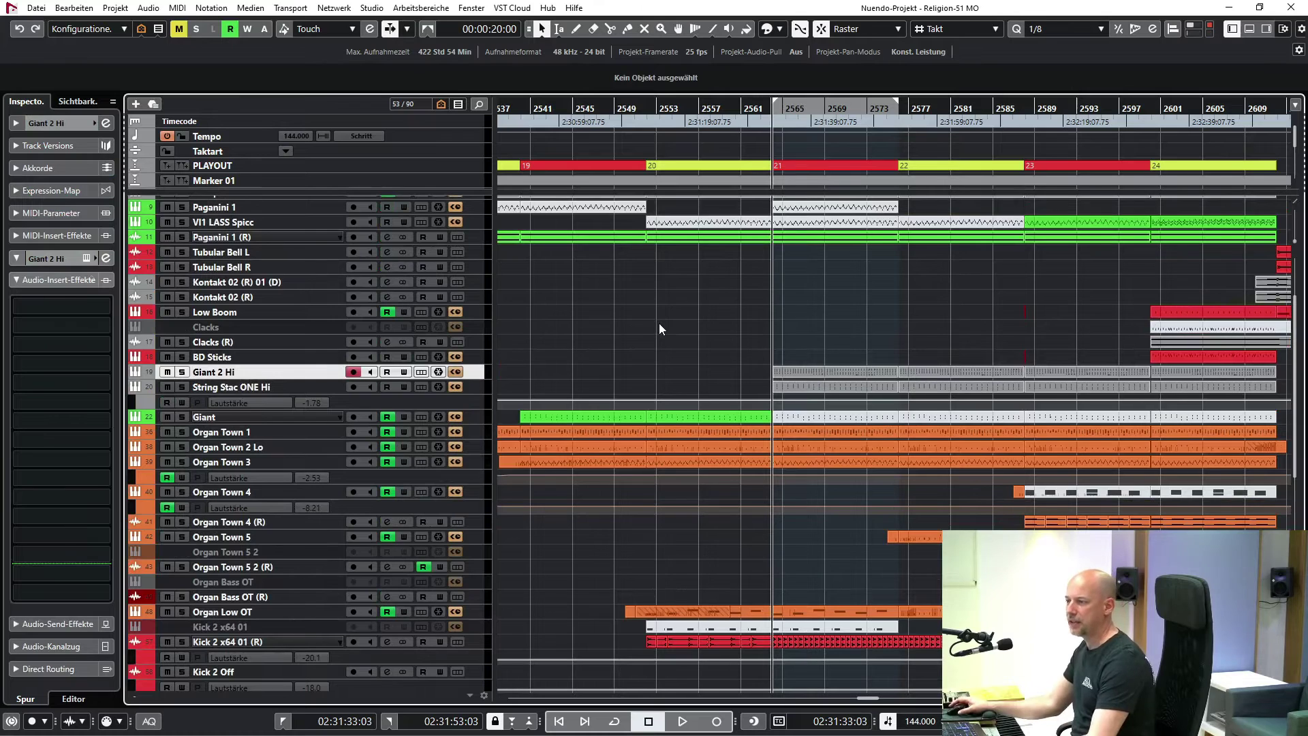
key("s")
key("space")
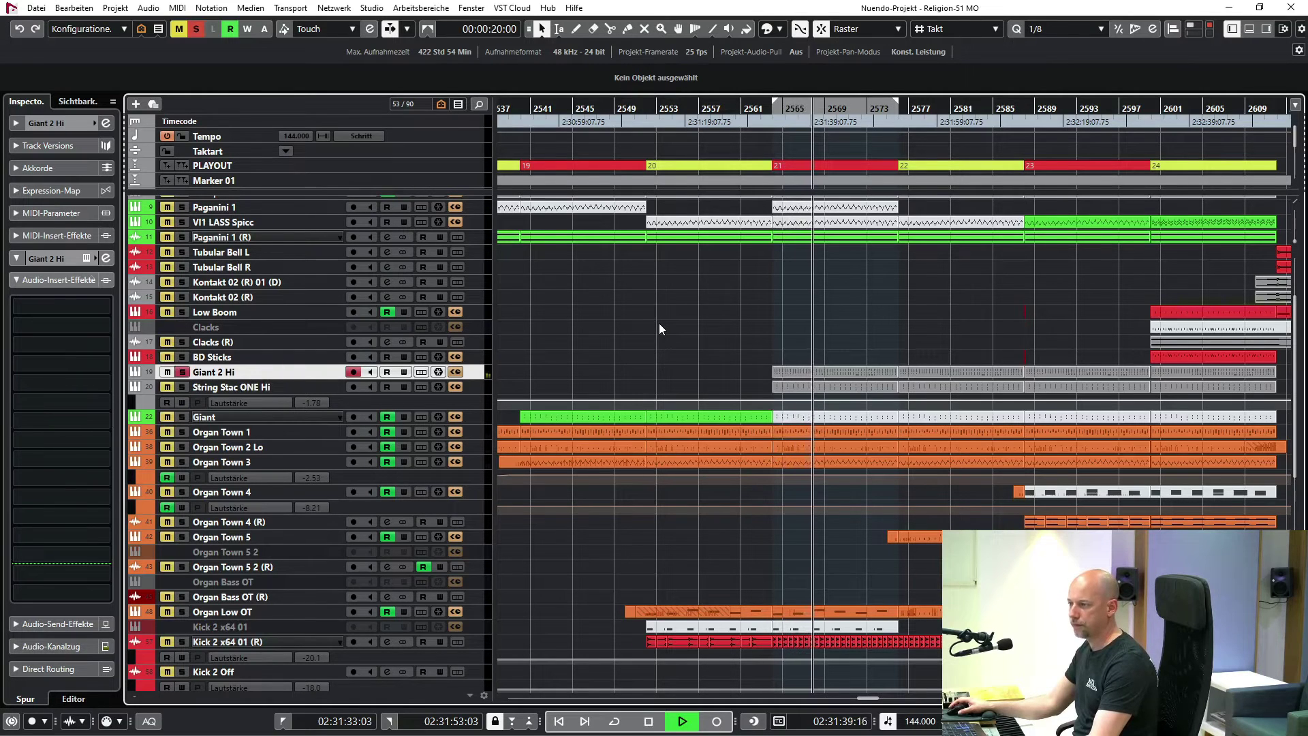
key("space")
- Add String Stac ONE Hi to the solo, view its Kontakt instrument during section 21 playback, stop playback and clear all solos
left_click(184, 386)
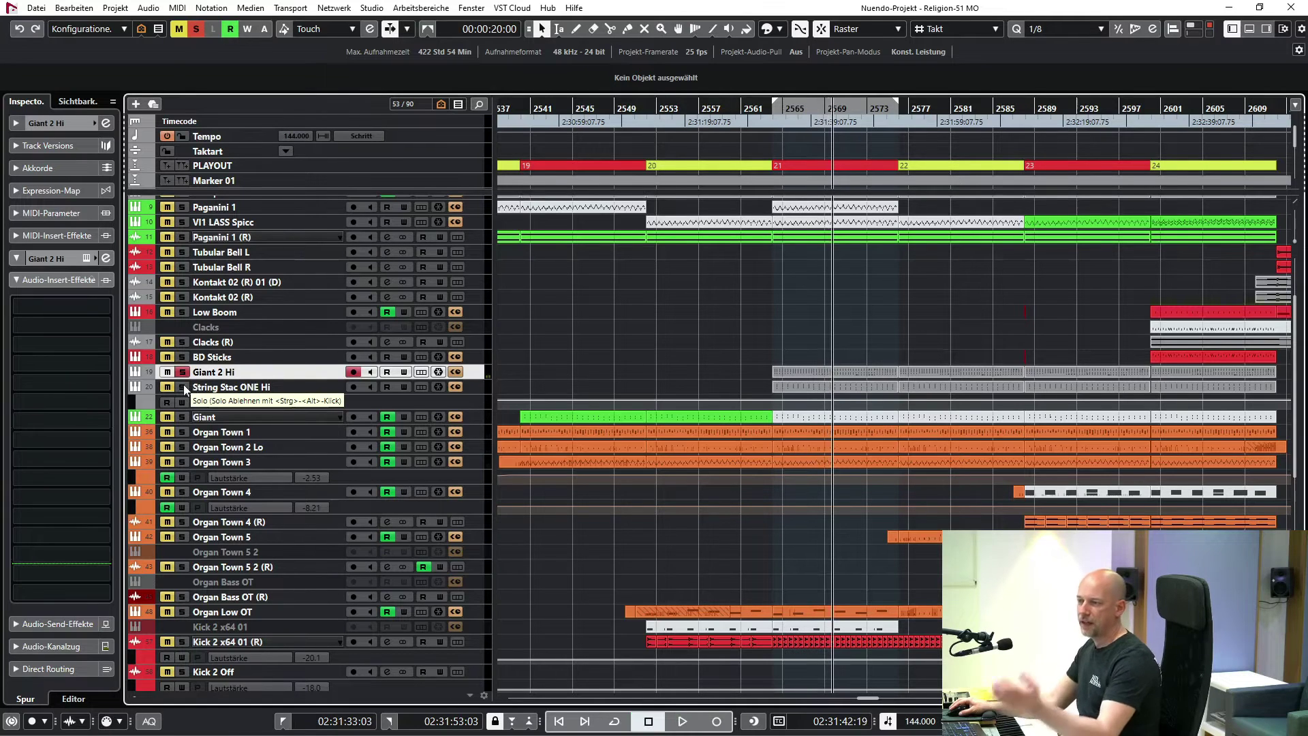
left_click(233, 389)
key("KP_1")
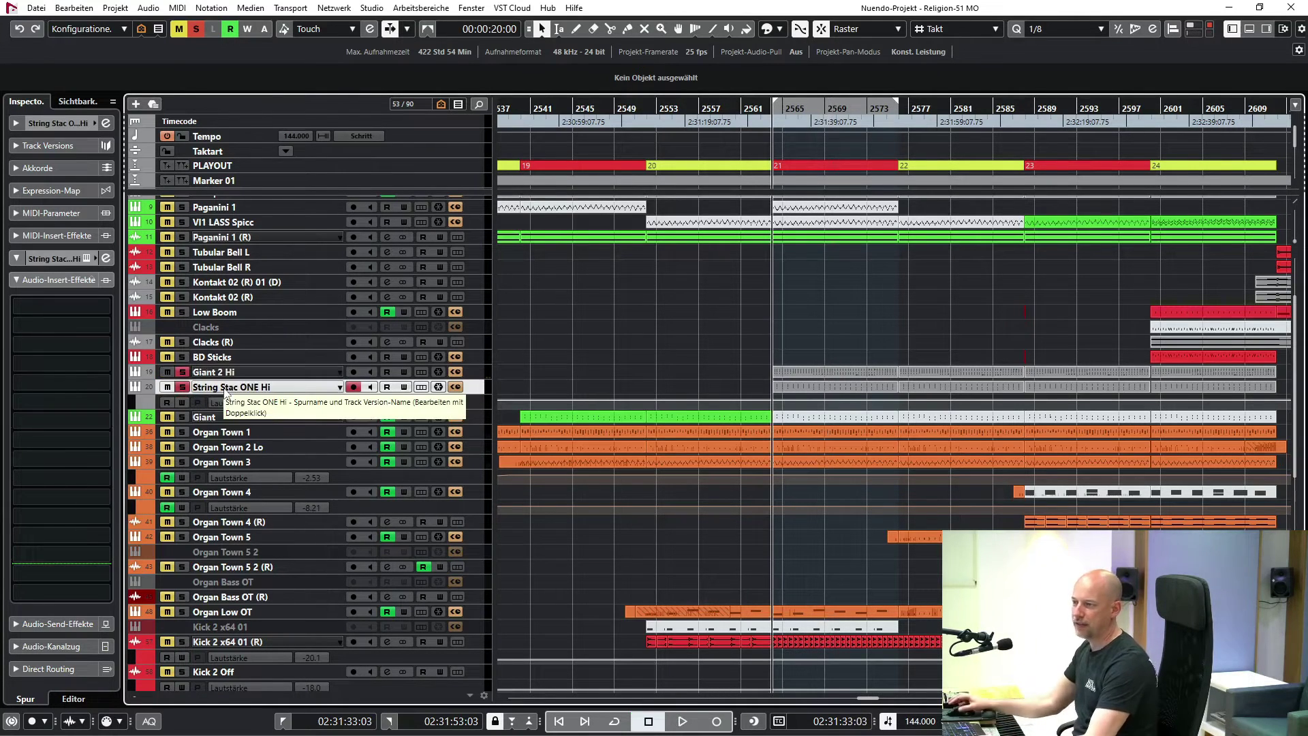
left_click(827, 108)
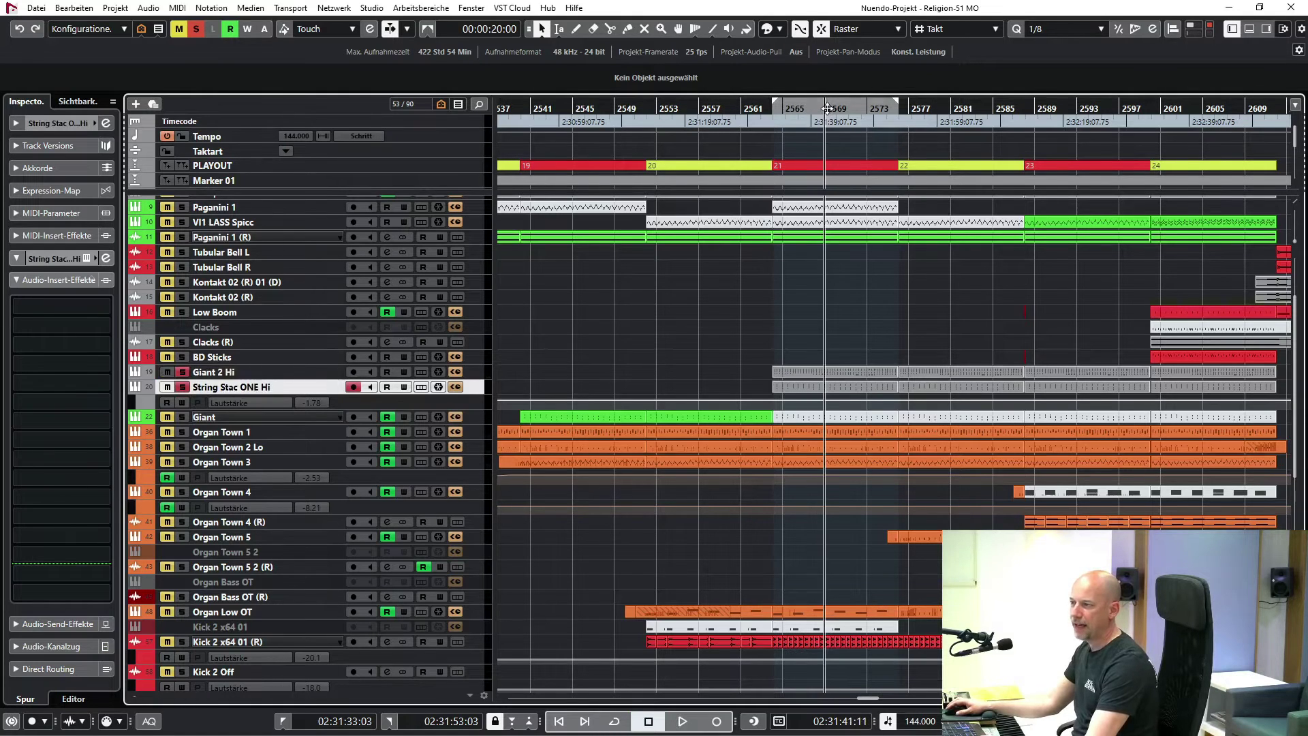
left_click(86, 259)
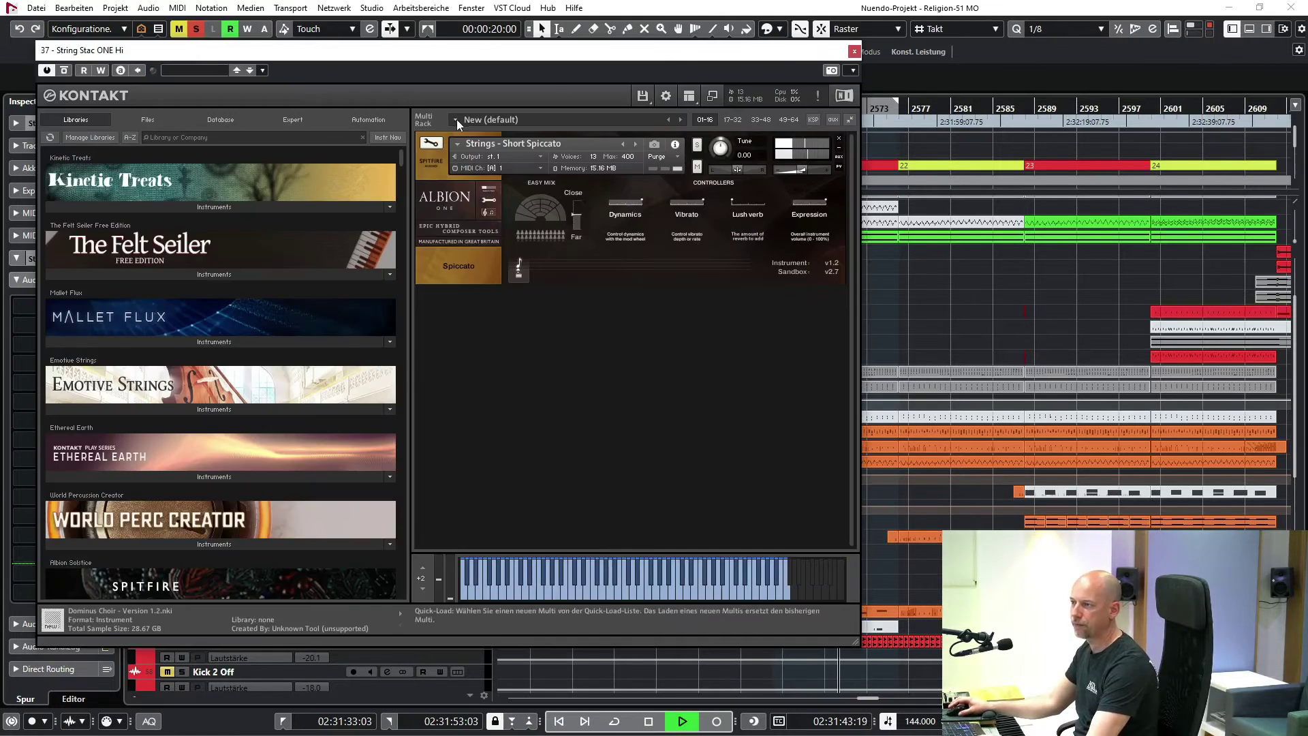
left_click(854, 52)
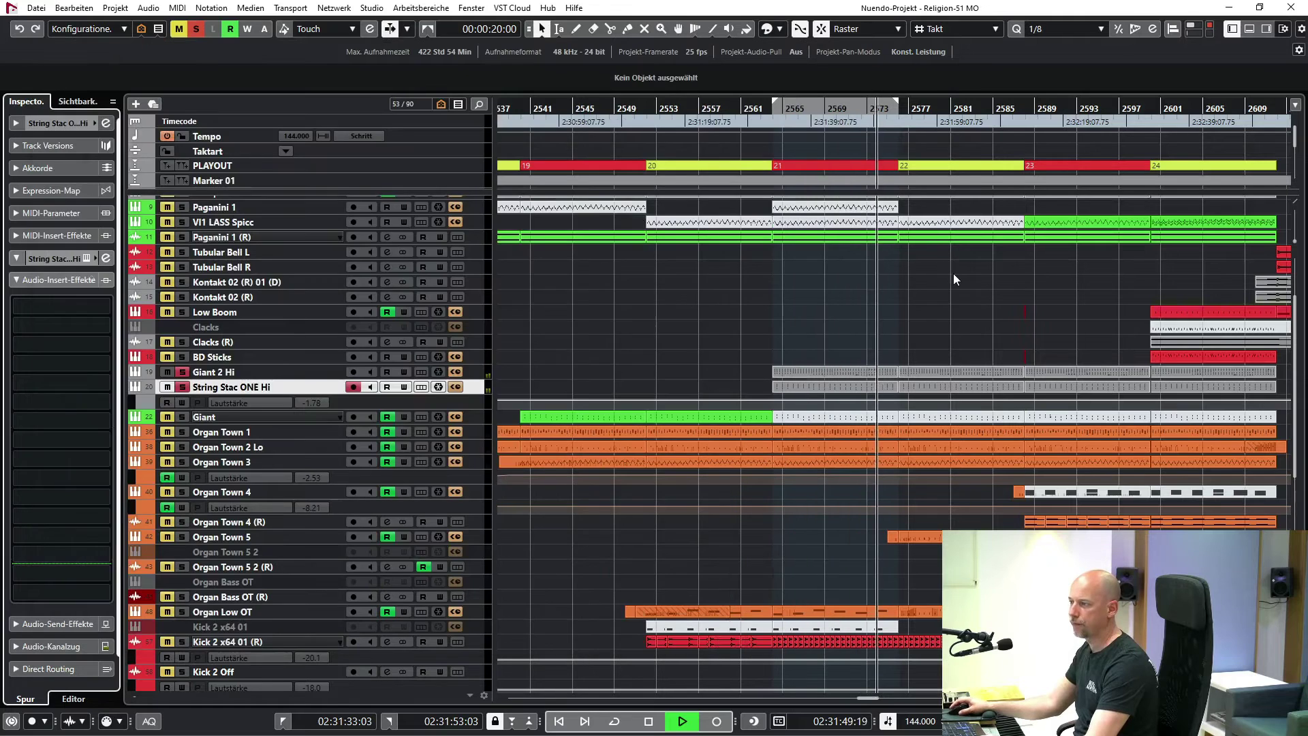
left_click(195, 30)
key("space")
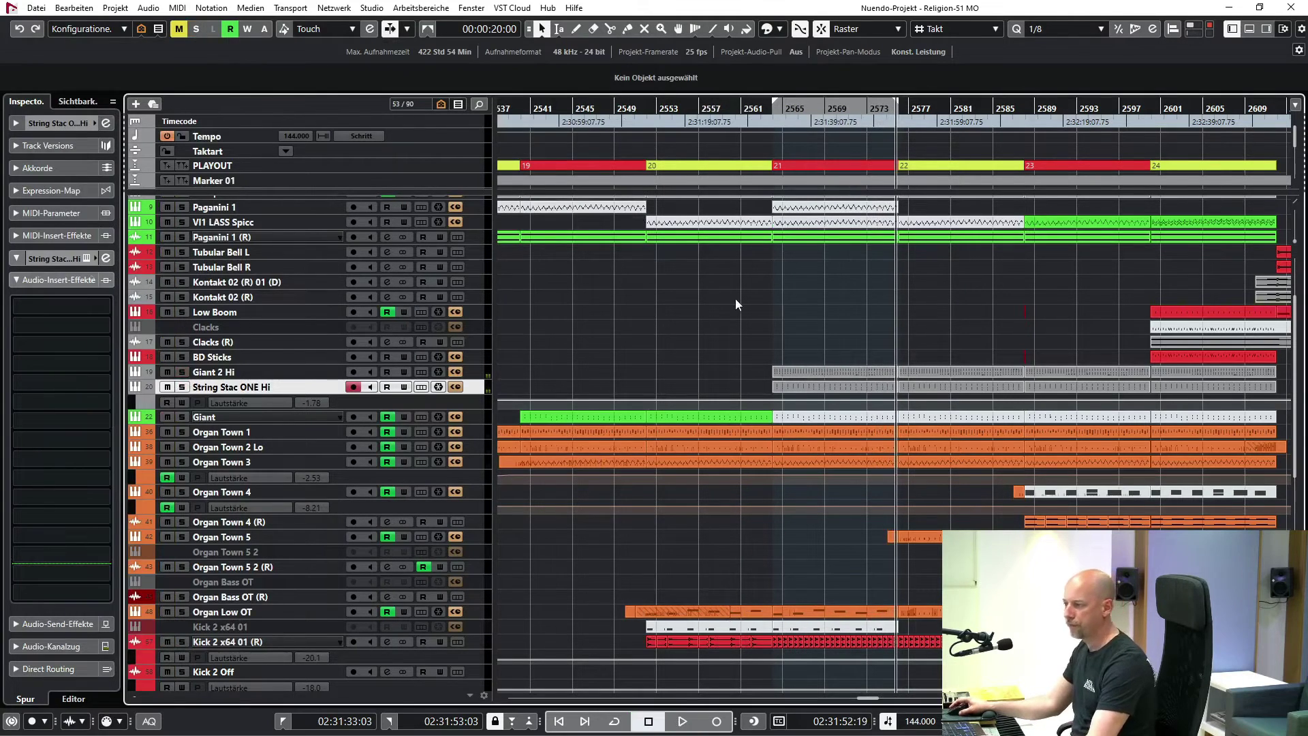
- Audition Cello Spicc (D) in solo from the start of section 21, view its Kontakt instrument, stop playback and close the instrument
scroll(736, 300, "up", 3)
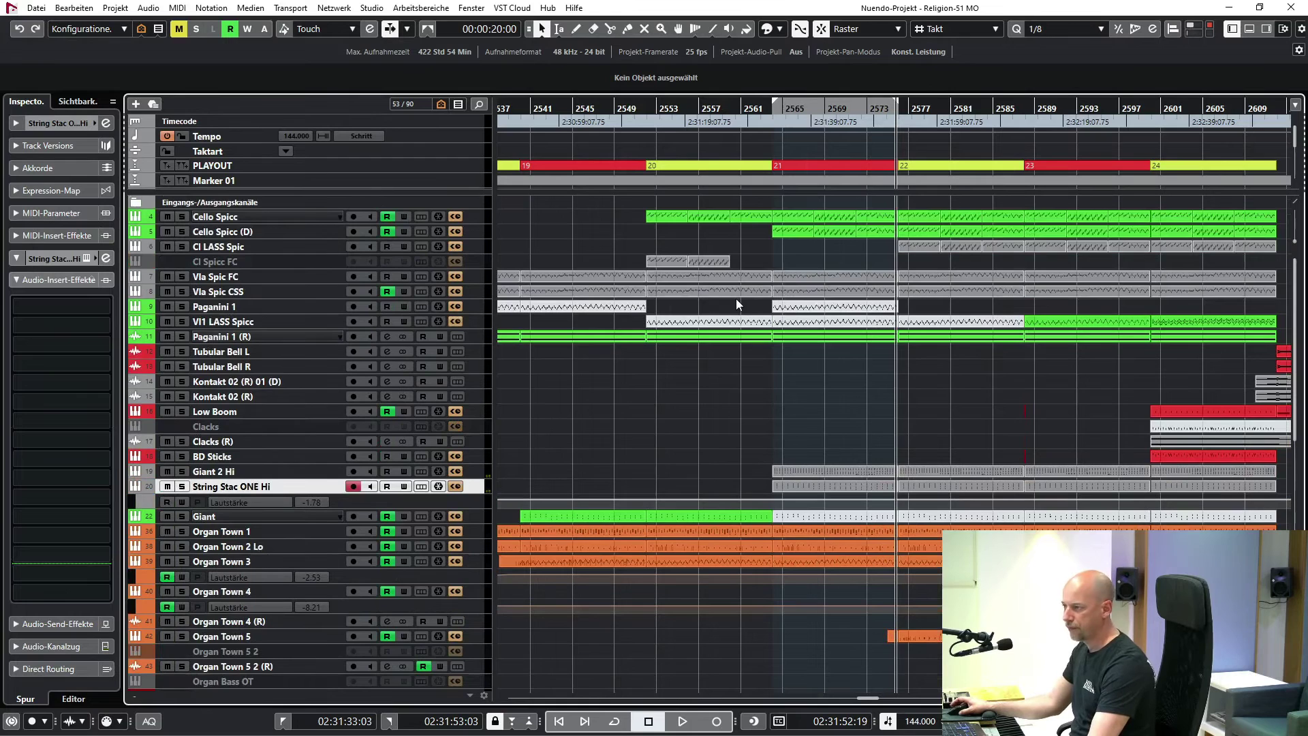
left_click(259, 231)
key("KP_1")
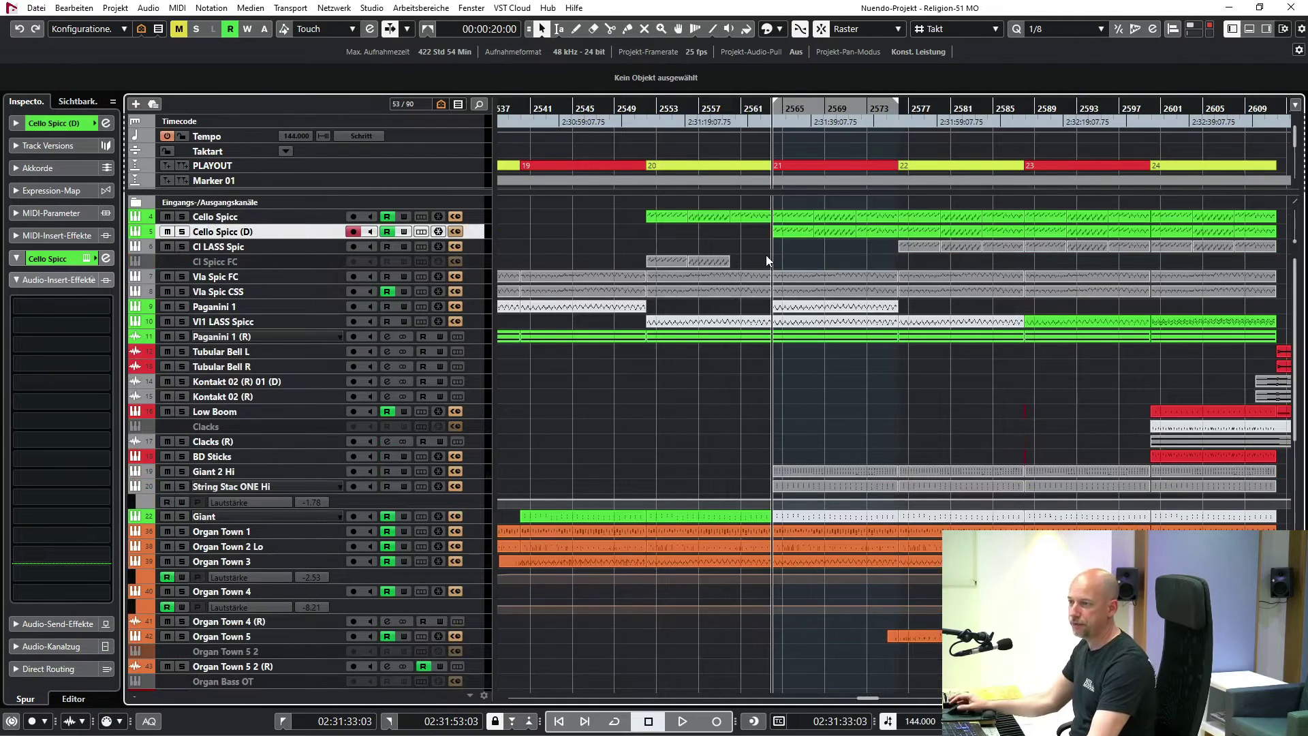
key("s")
key("space")
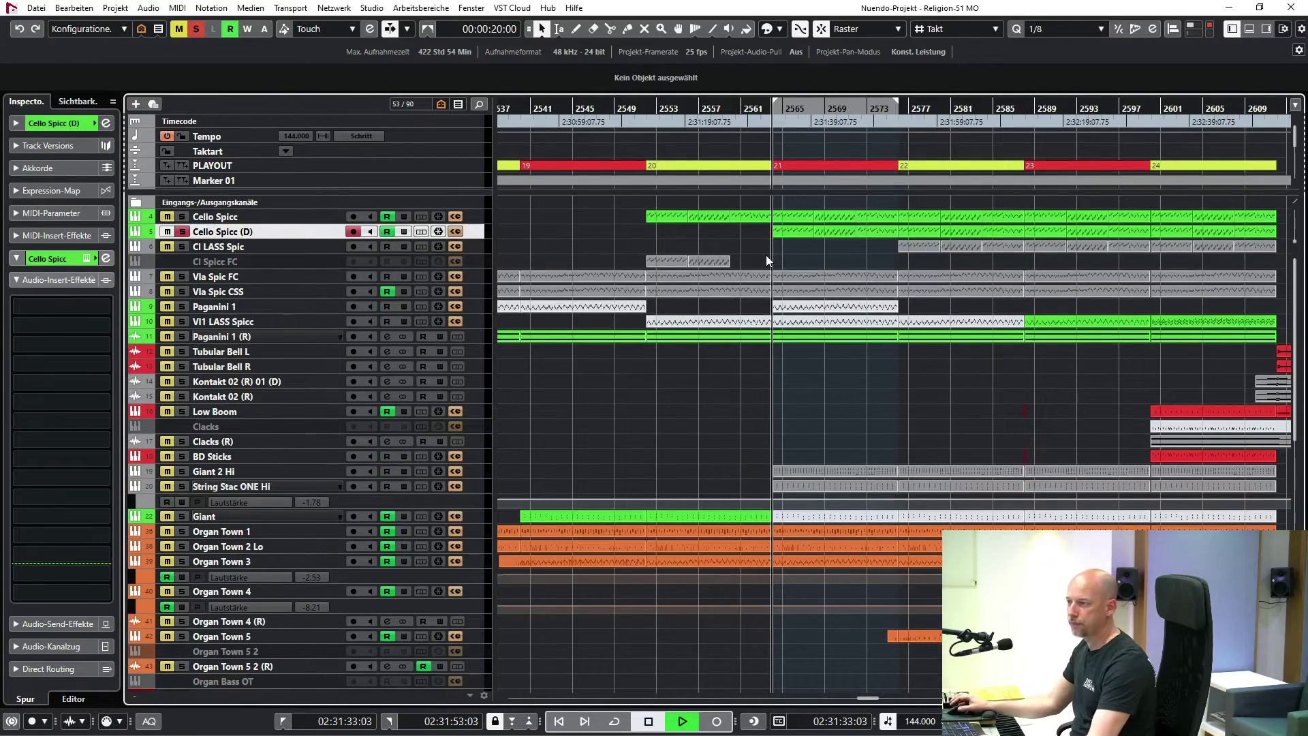
left_click(87, 259)
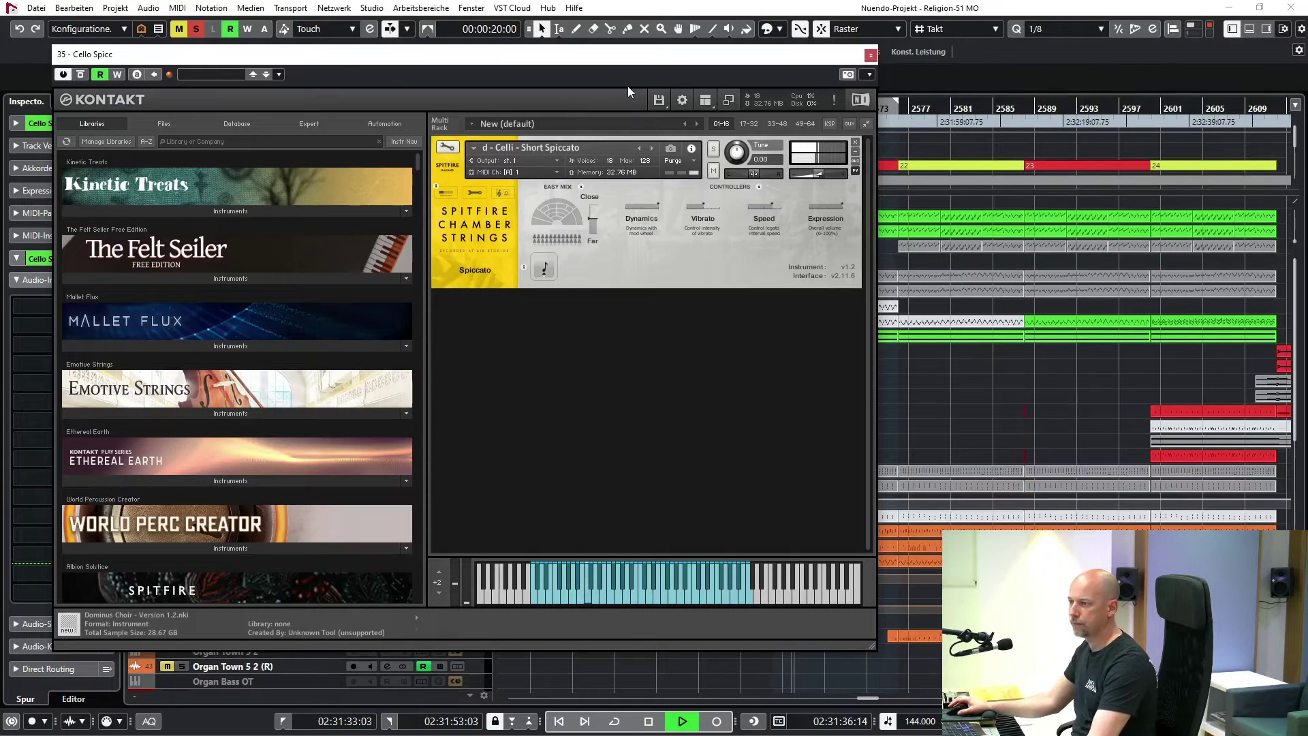
key("space")
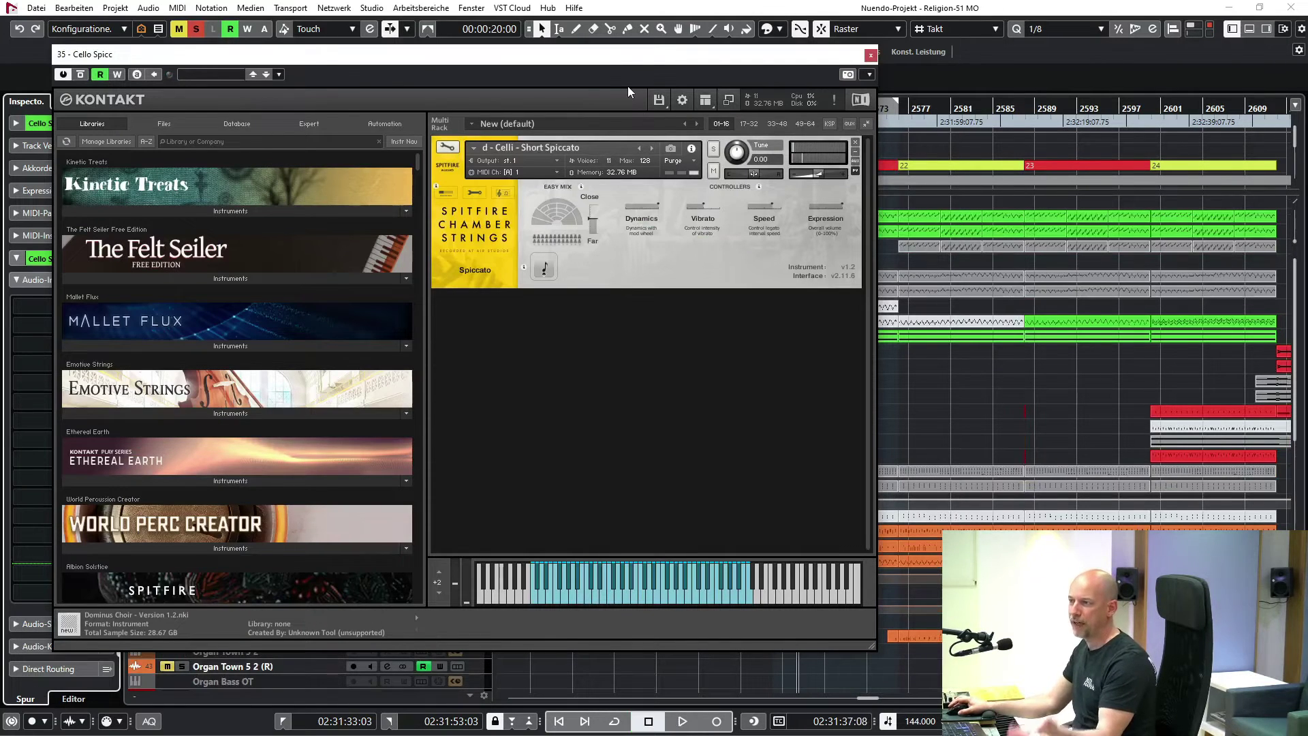
left_click(871, 54)
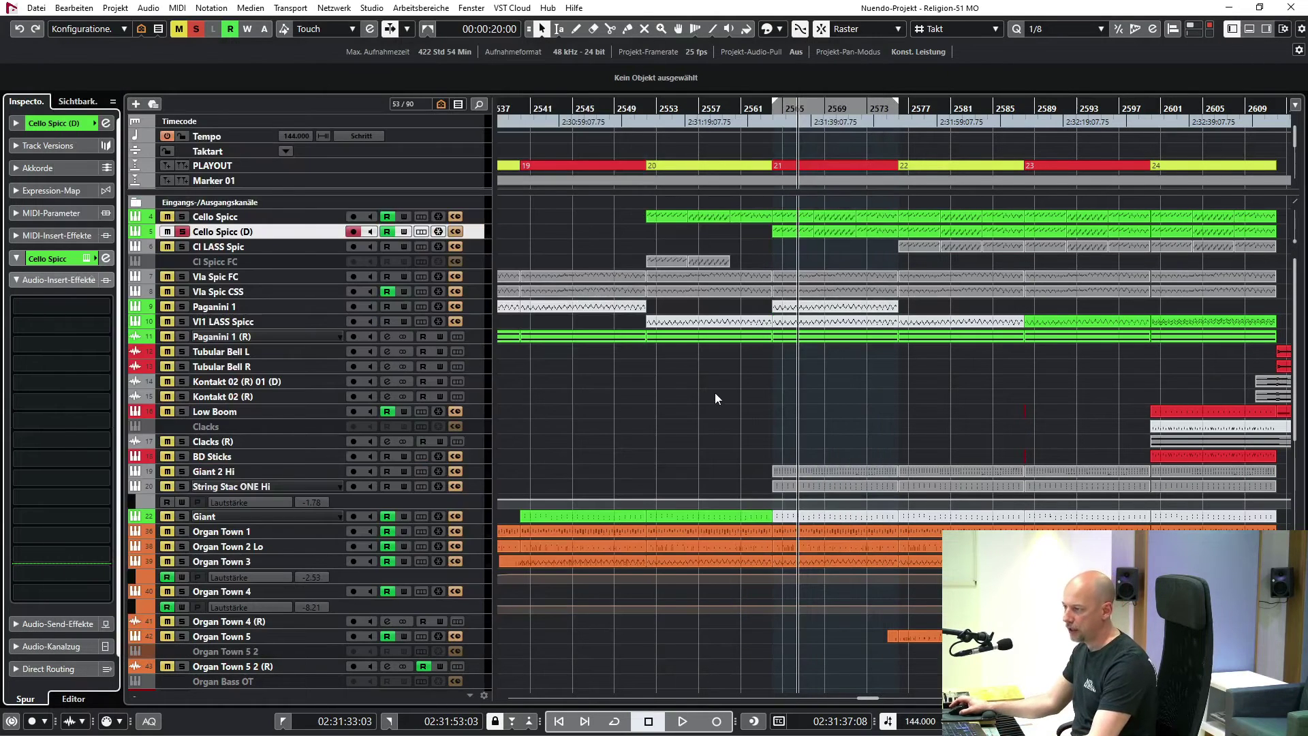
- Play section 21 with Cello Spicc also soloed, add both Vla Spic tracks, Paganini 1 (R) and String Stac ONE Hi, stop and clear all solos
left_click(182, 217)
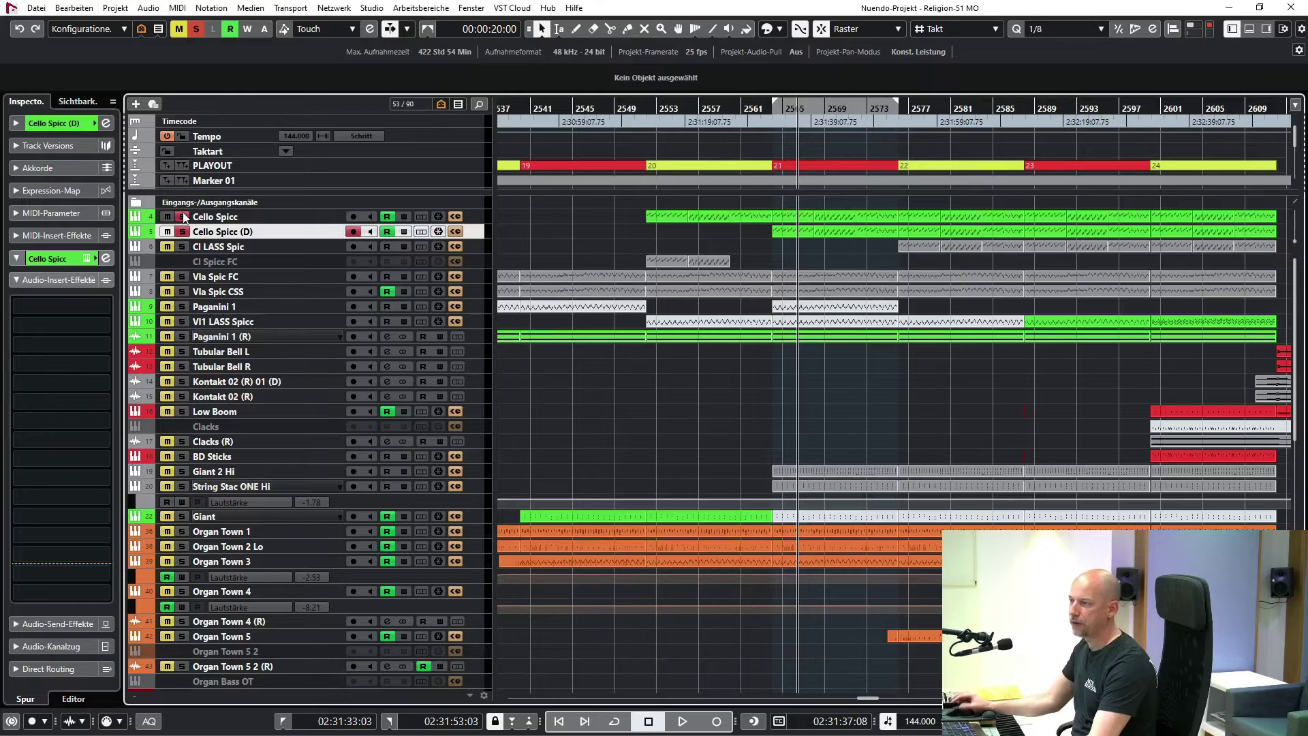
key("KP_1")
key("space")
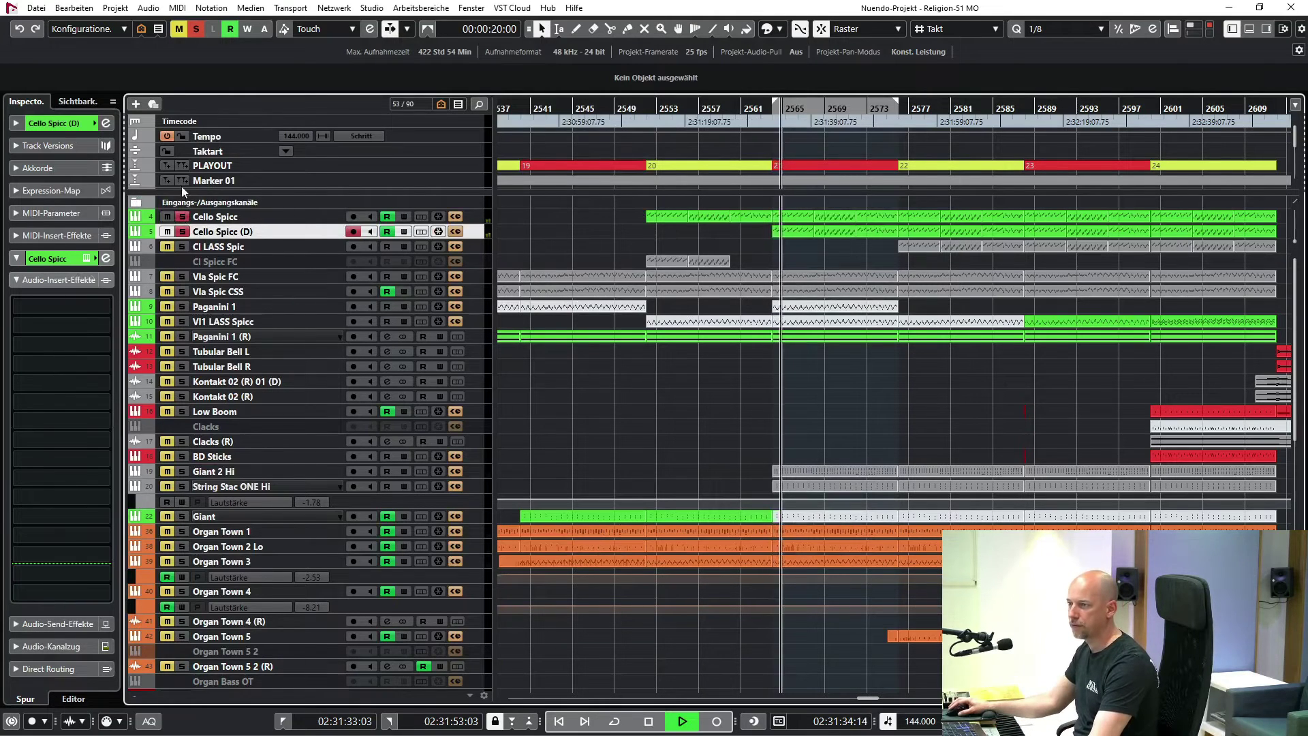
left_click(182, 289)
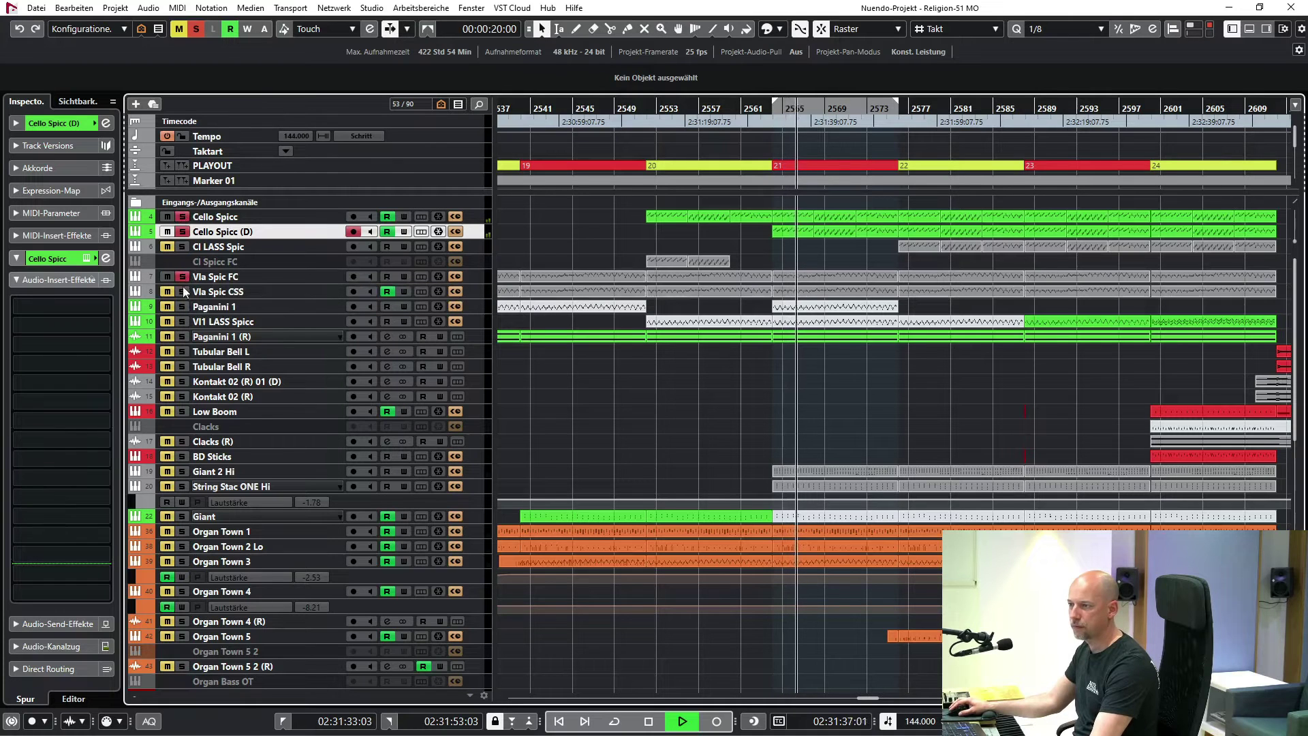
left_click(184, 337)
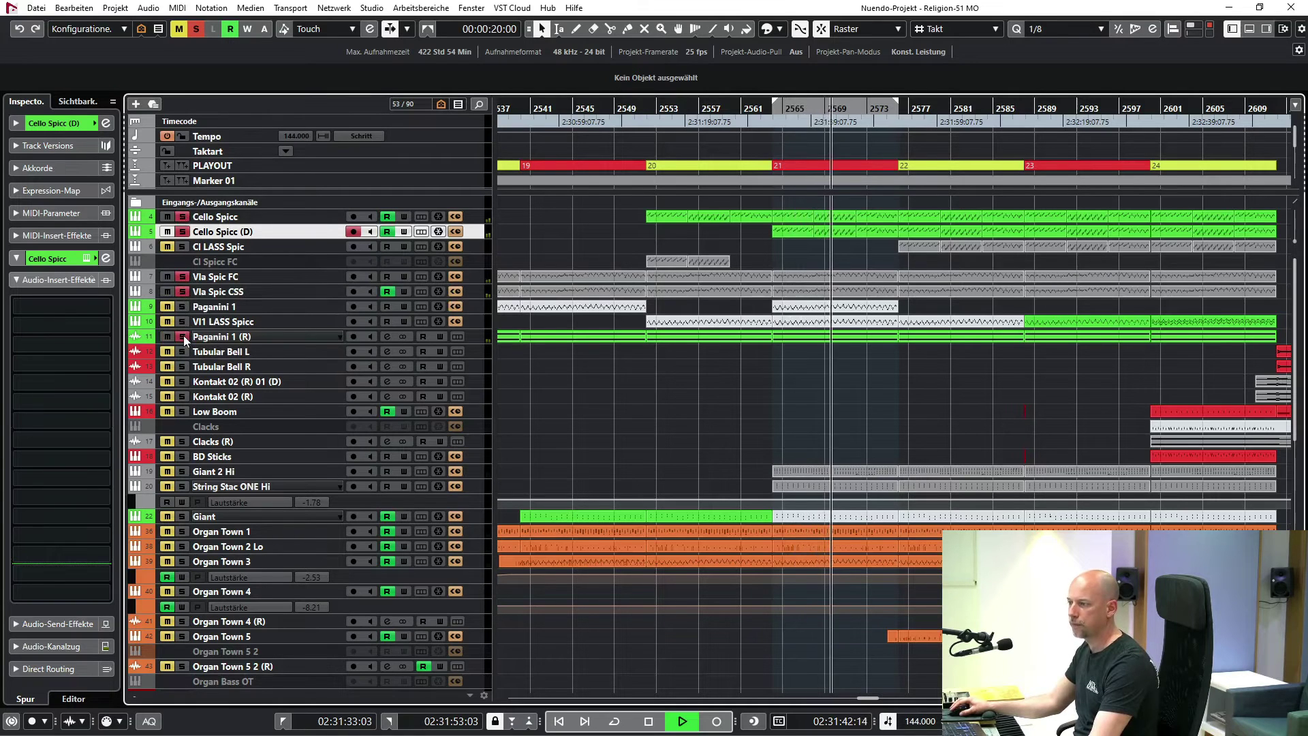
left_click(183, 487)
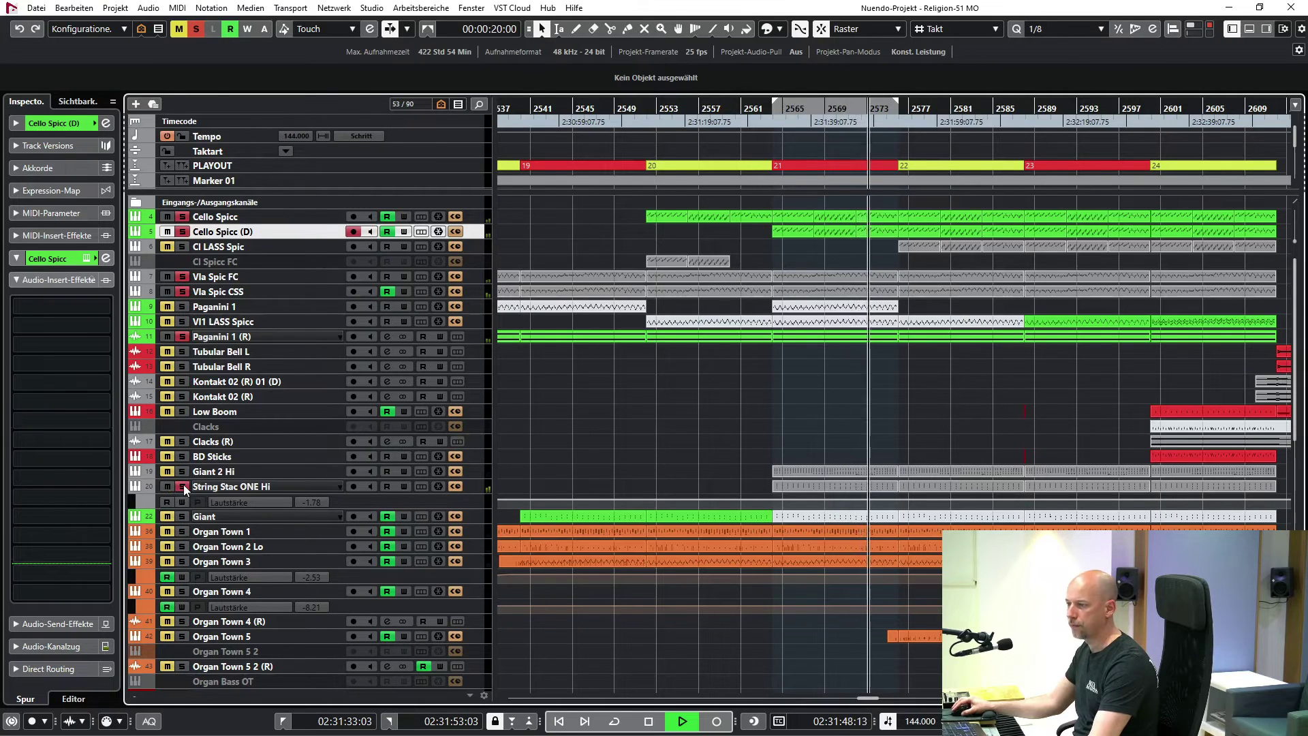
key("space")
left_click(196, 30)
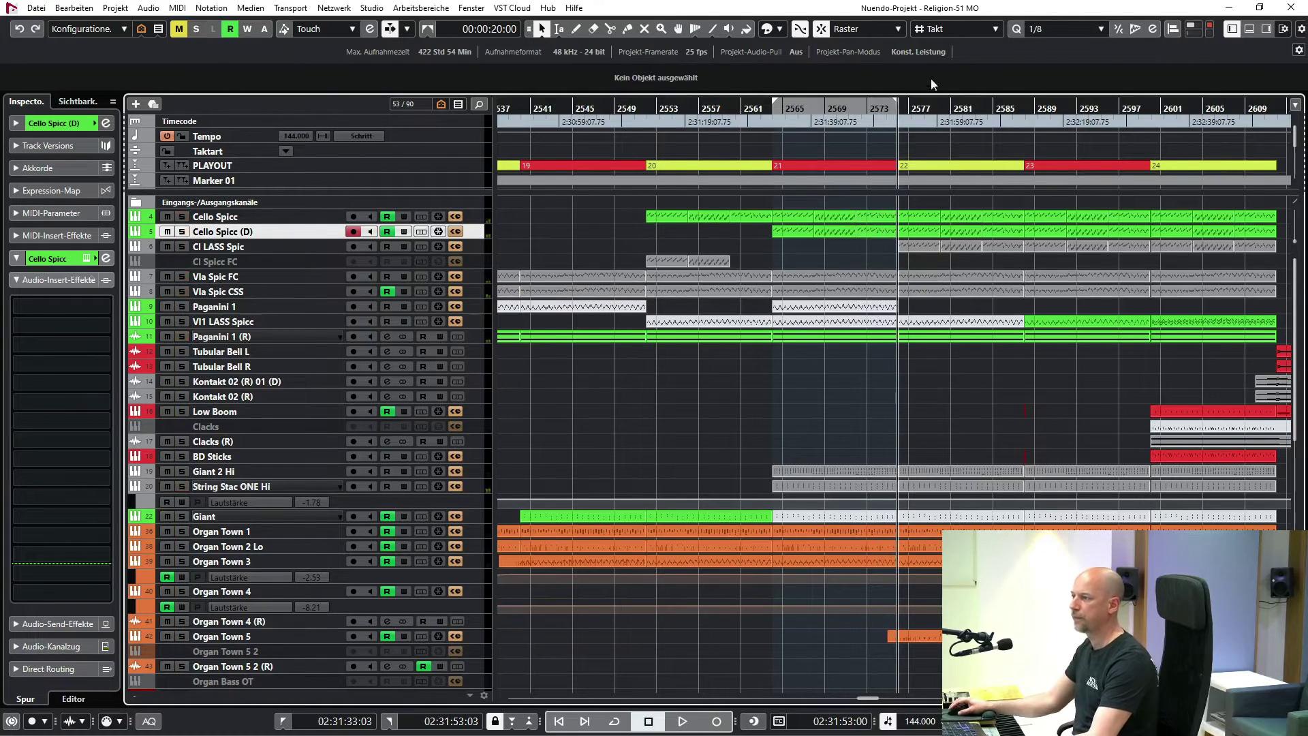
- Set the locators to cycle marker 22, audition Cl LASS Spic in solo while viewing its Kontakt instrument, and stop and unsolo it
double_click(924, 169)
scroll(799, 420, "right", 3)
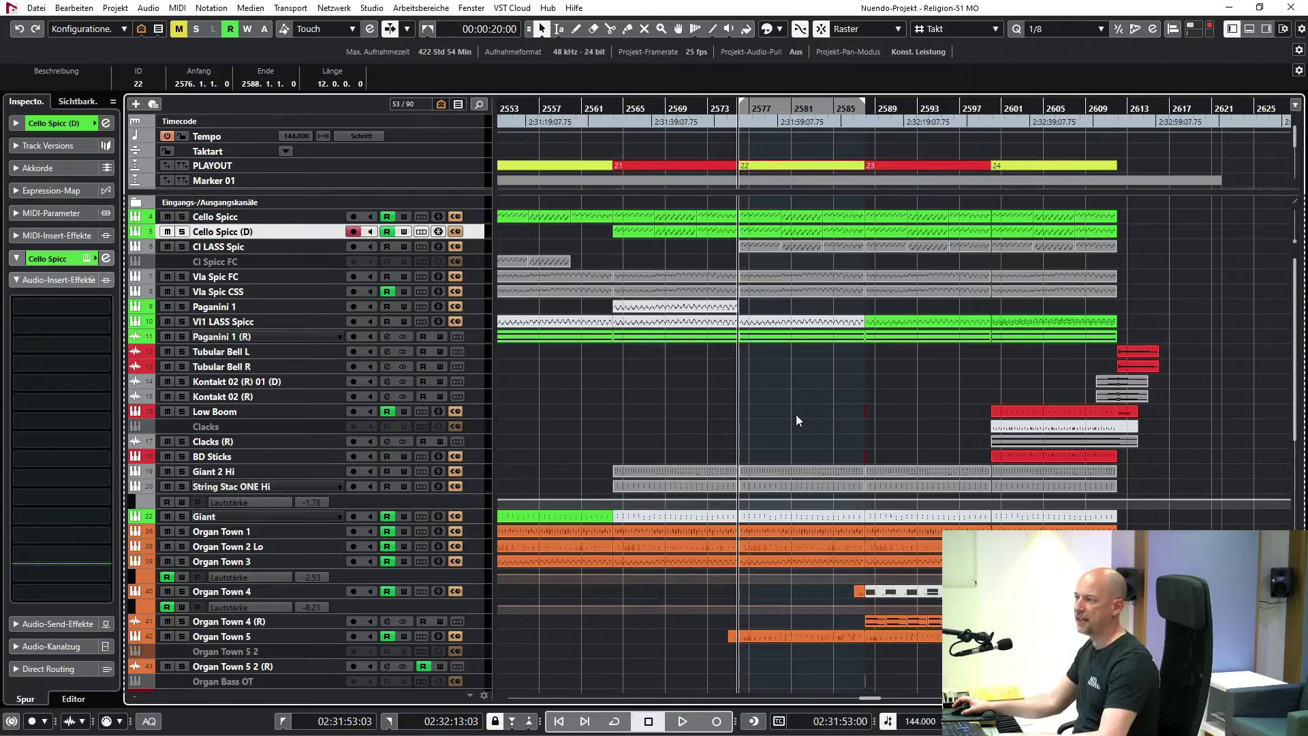
left_click(287, 249)
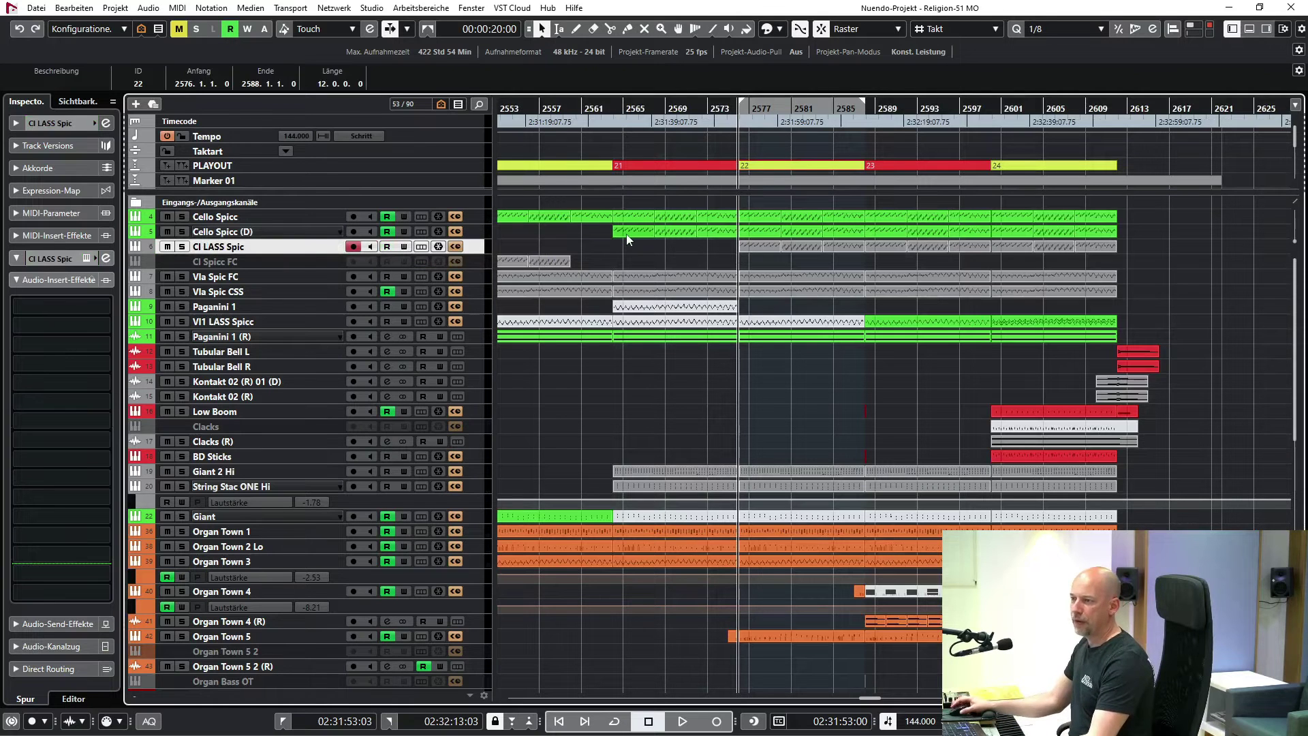
key("s")
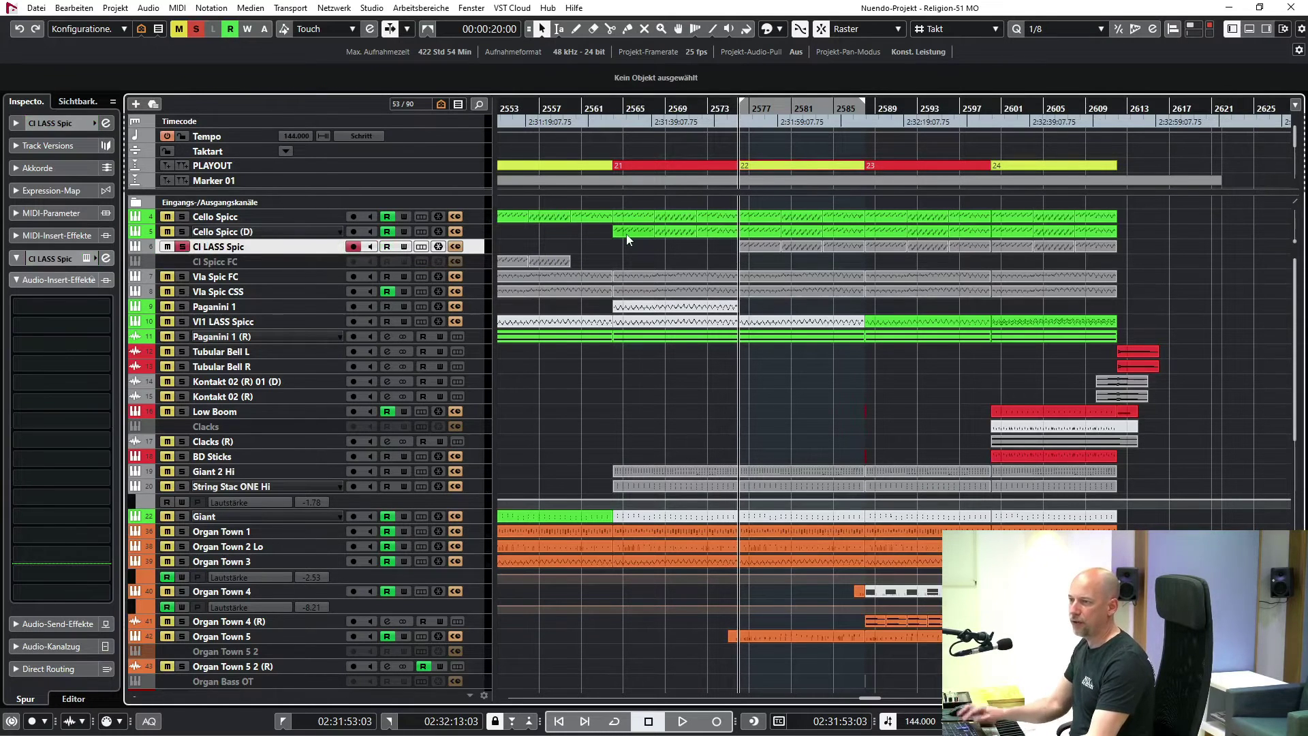
key("space")
left_click(105, 259)
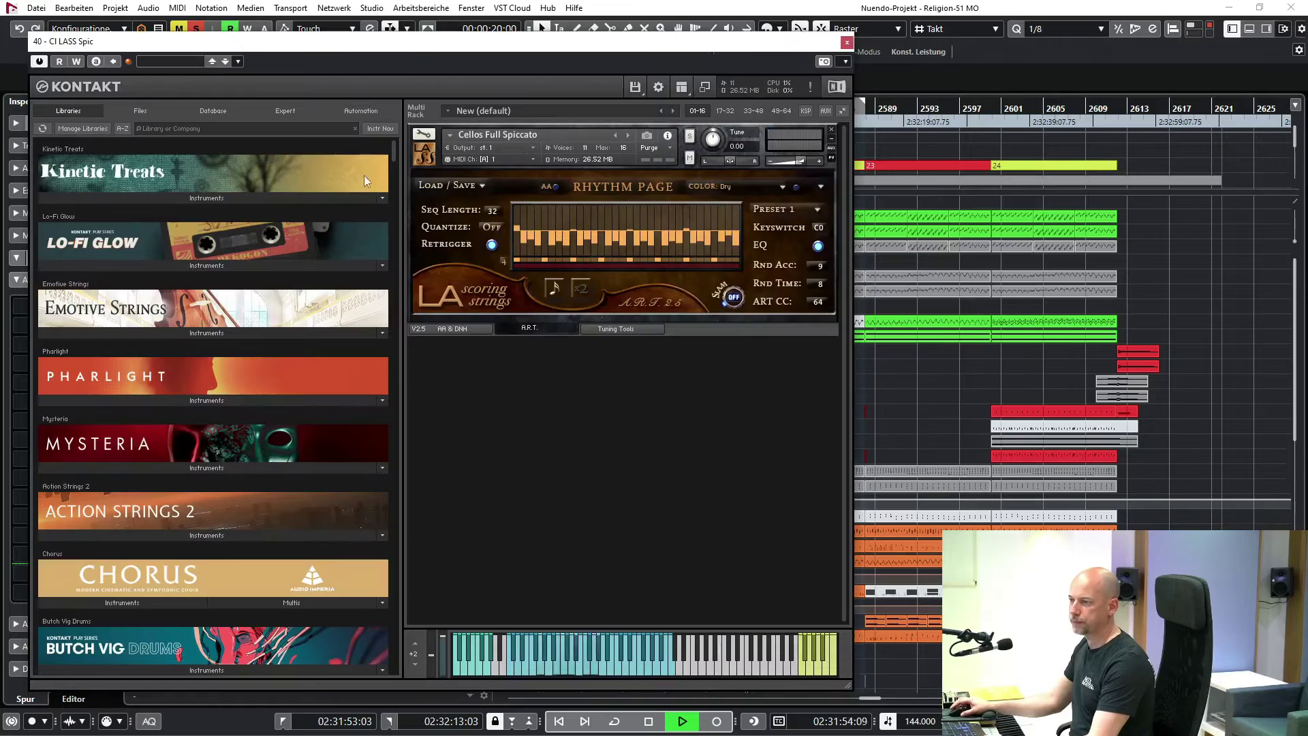
left_click(848, 43)
key("space")
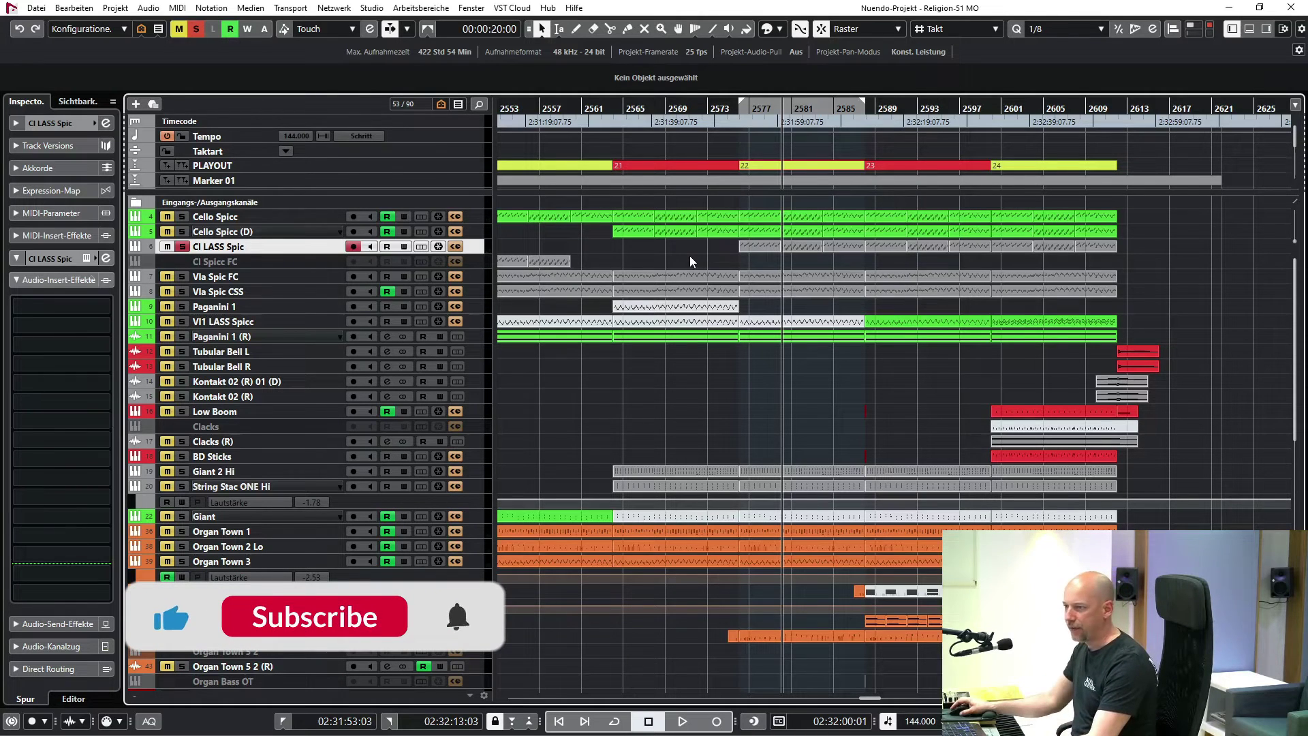
key("s")
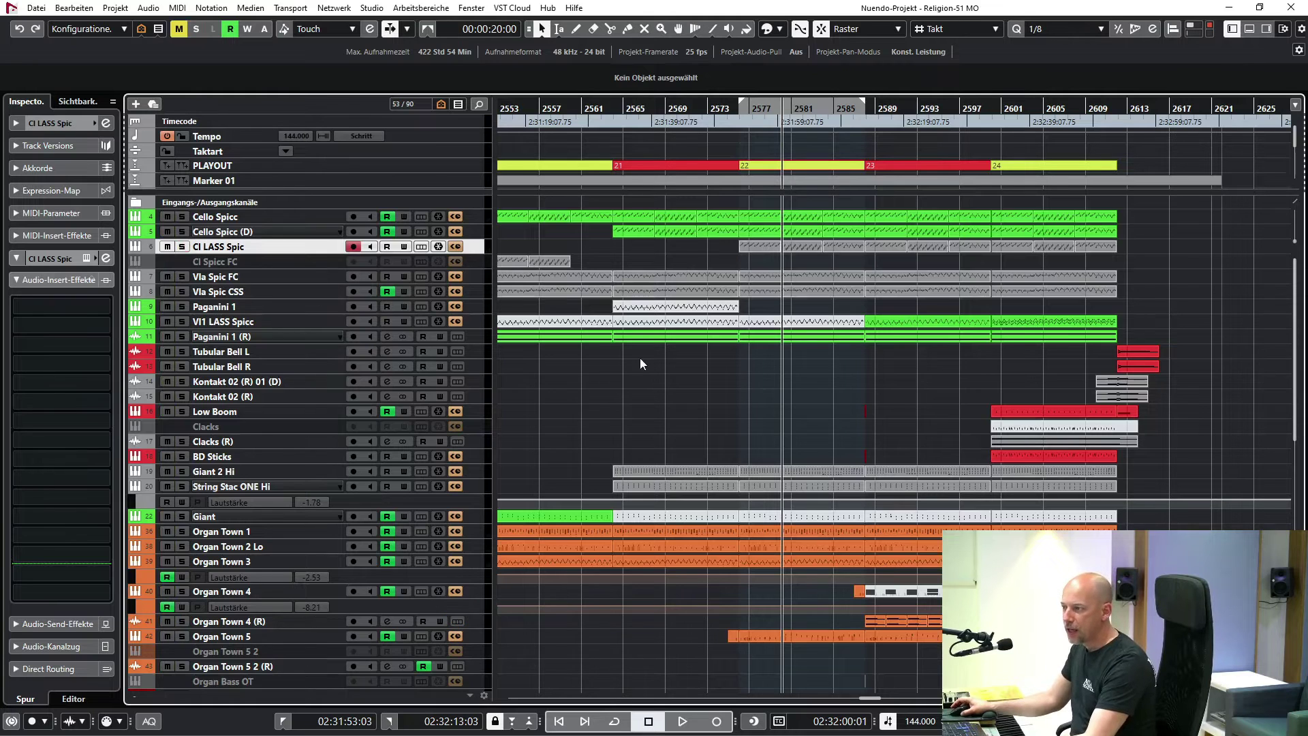
- Point out the Bass track in section 22
scroll(641, 363, "down", 3)
scroll(473, 281, "down", 3)
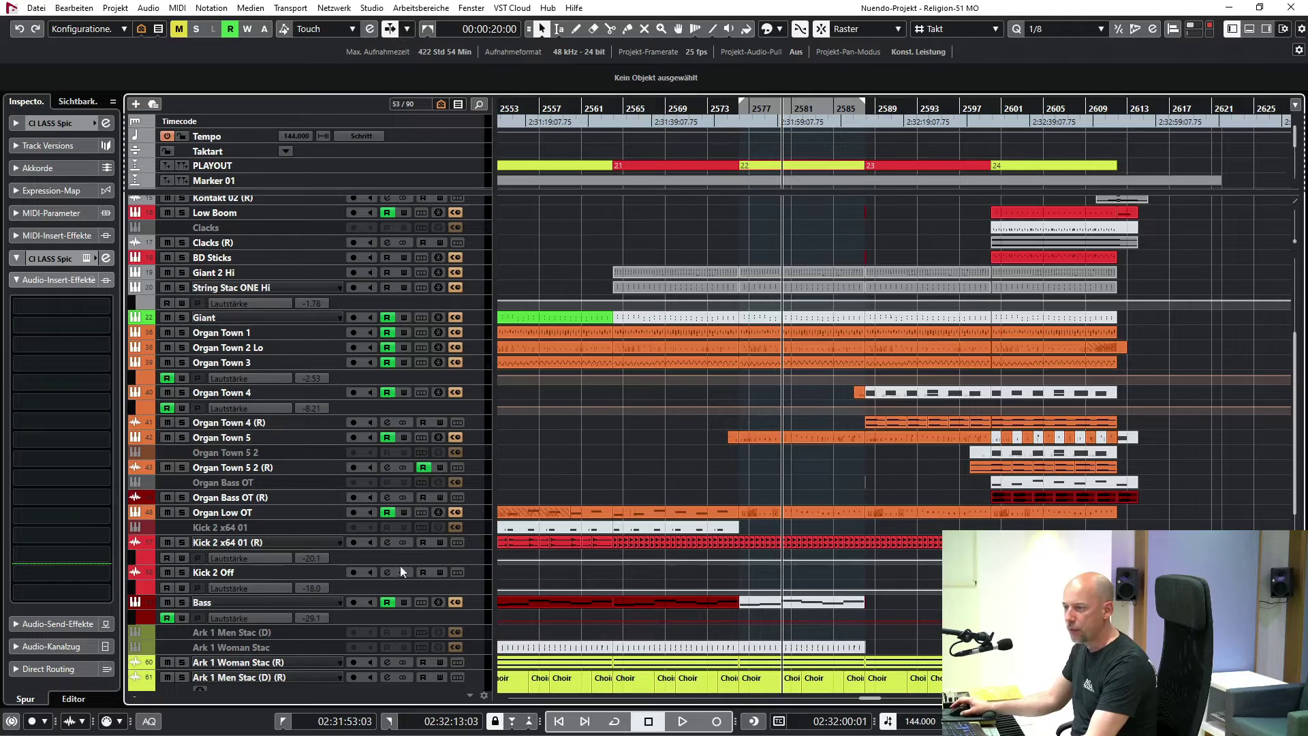
left_click(239, 607)
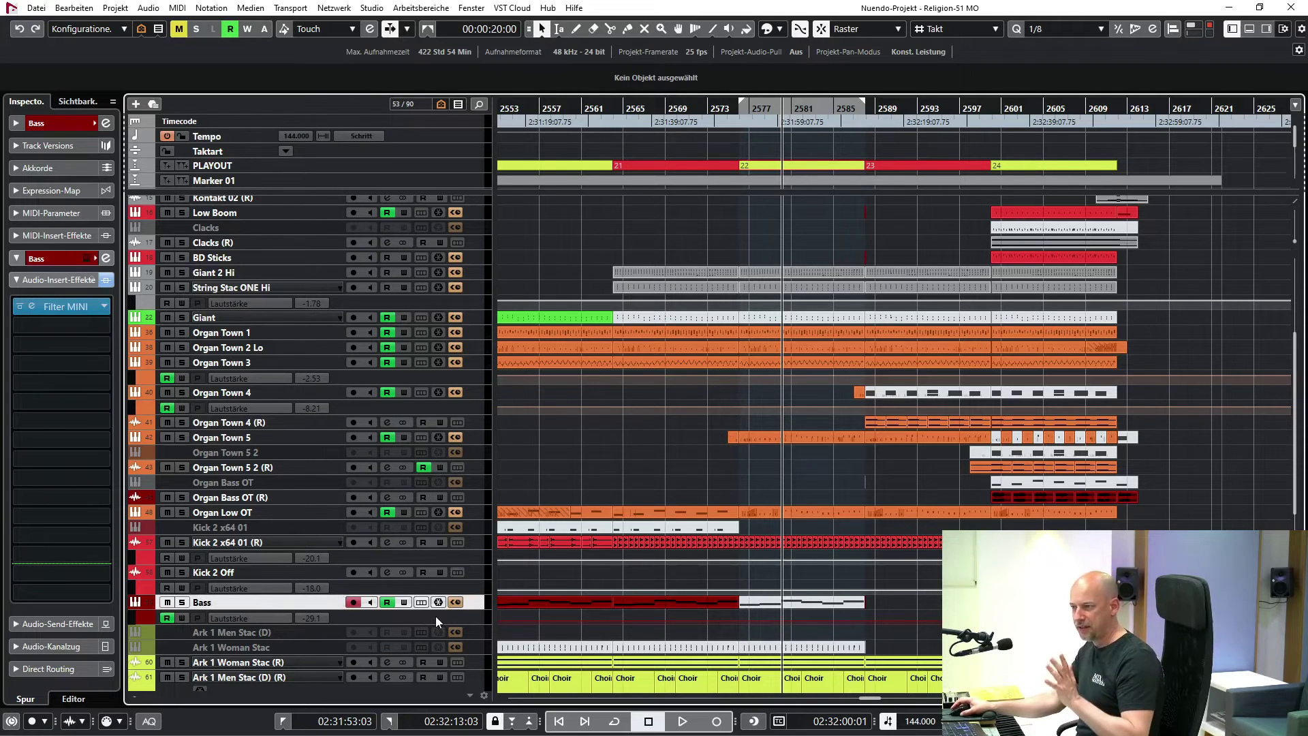
- Audition Organ Town 5 in solo from the start of its one-bar pickup event before section 22
left_click(231, 439)
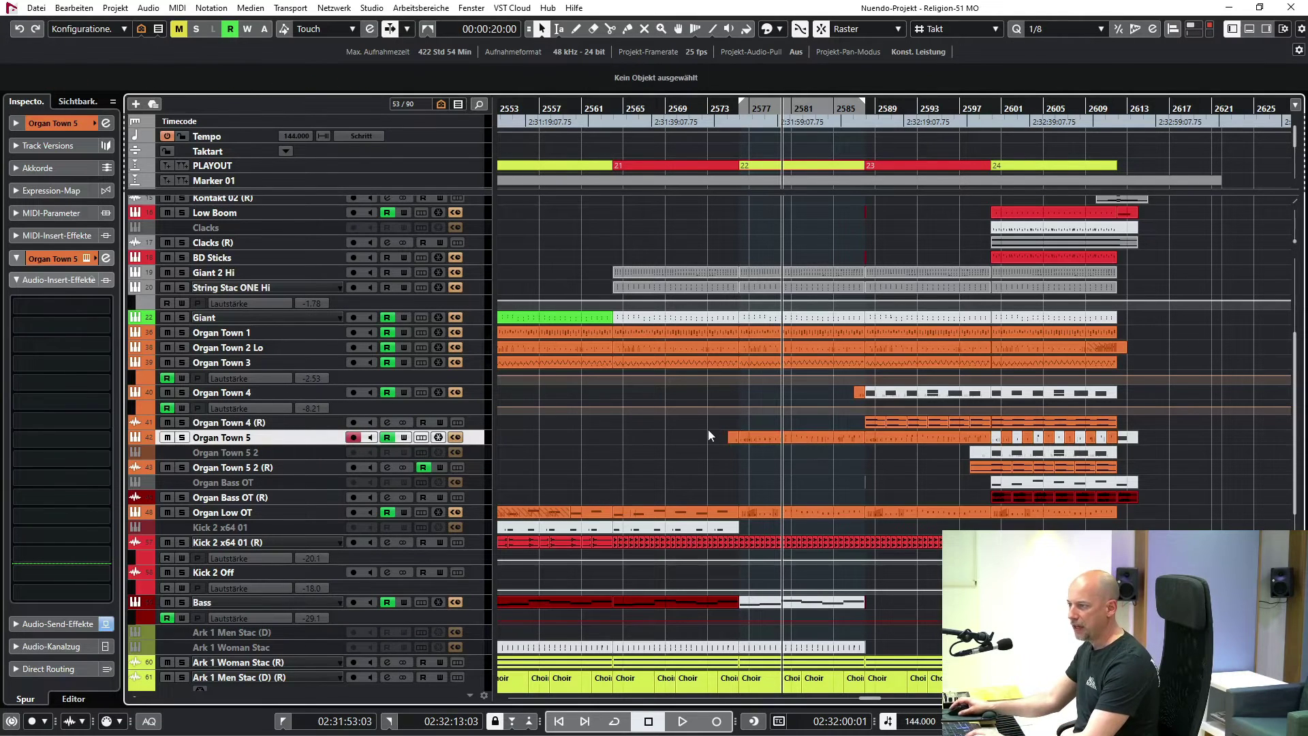
left_click(735, 439)
key("l")
key("s")
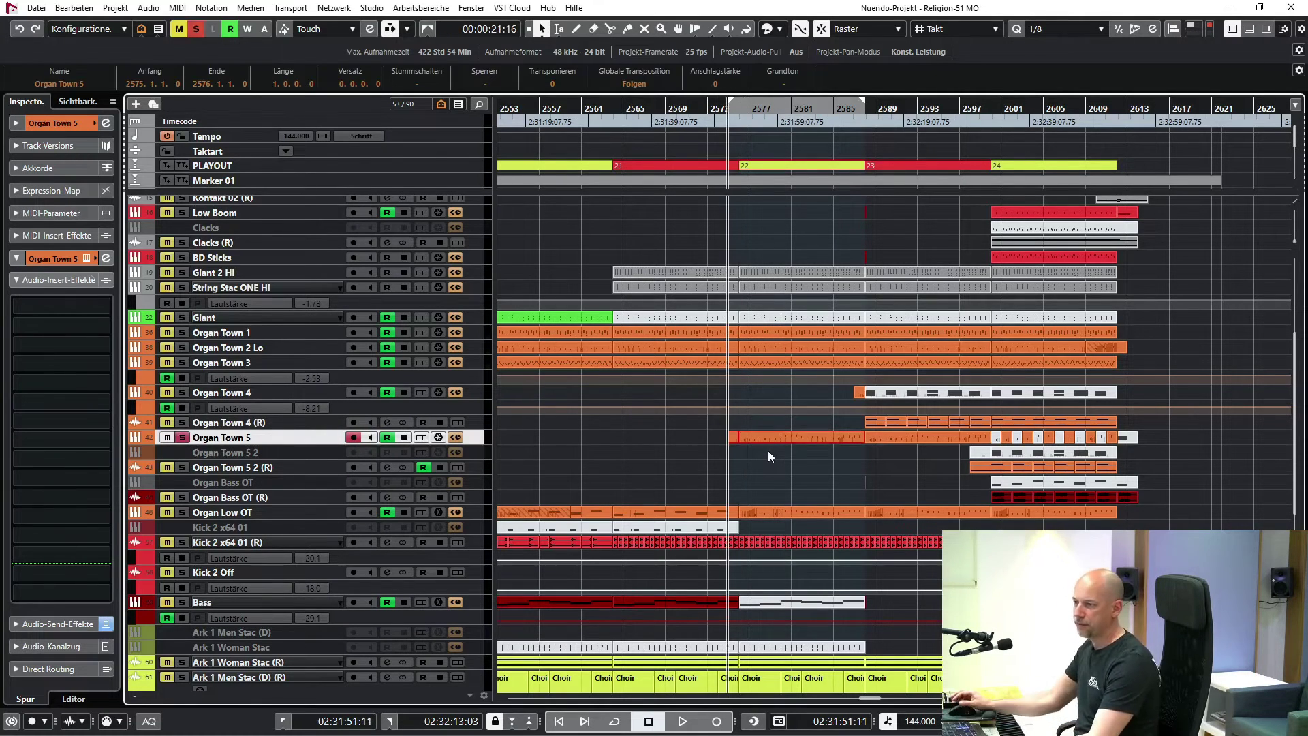
key("space")
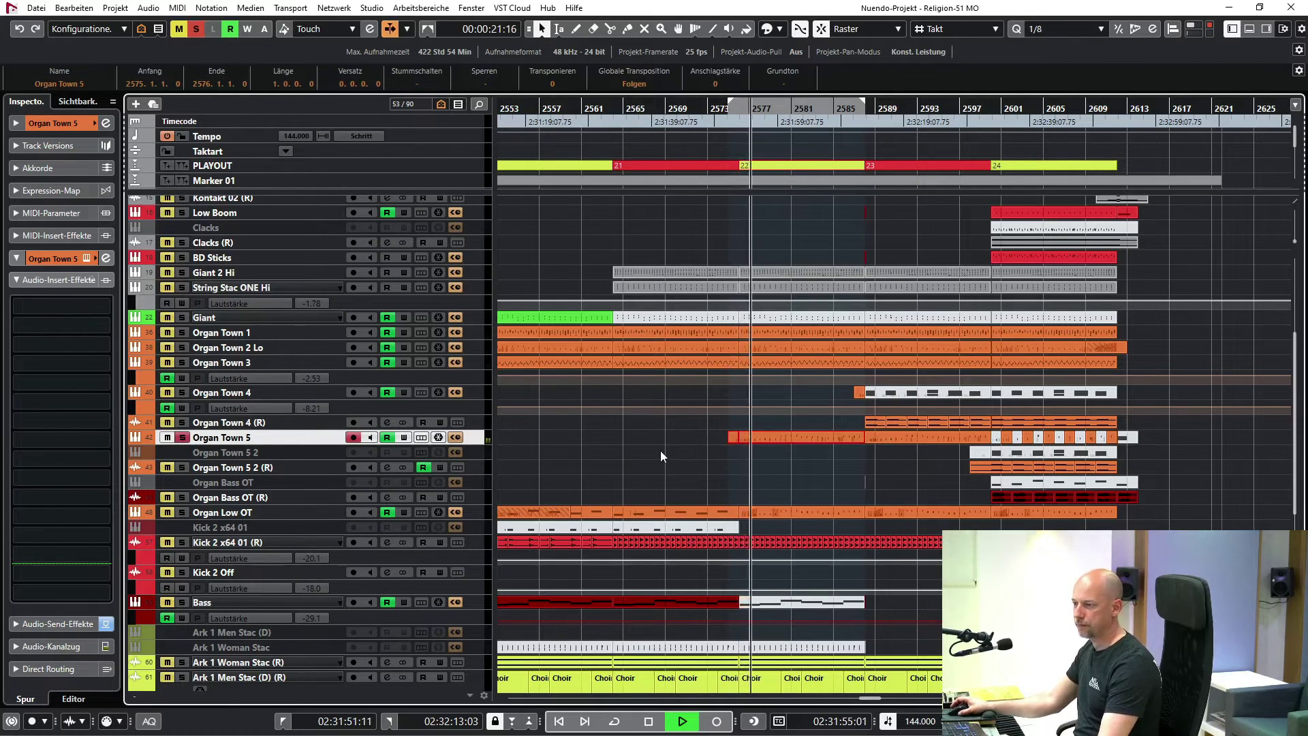
scroll(660, 451, "right", 1)
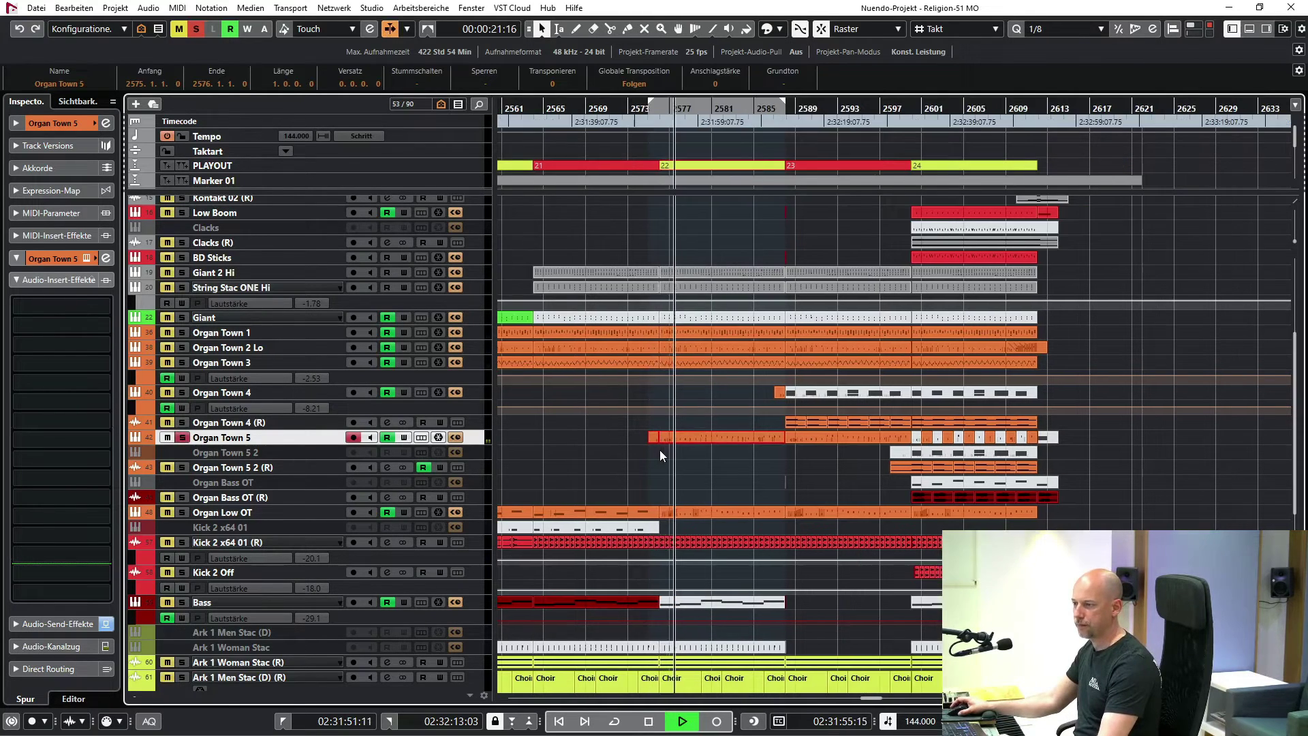
- Audition Organ Low OT alone, bring Organ Town 5 back into solo alongside it, stop playback and clear all solos
left_click(182, 513)
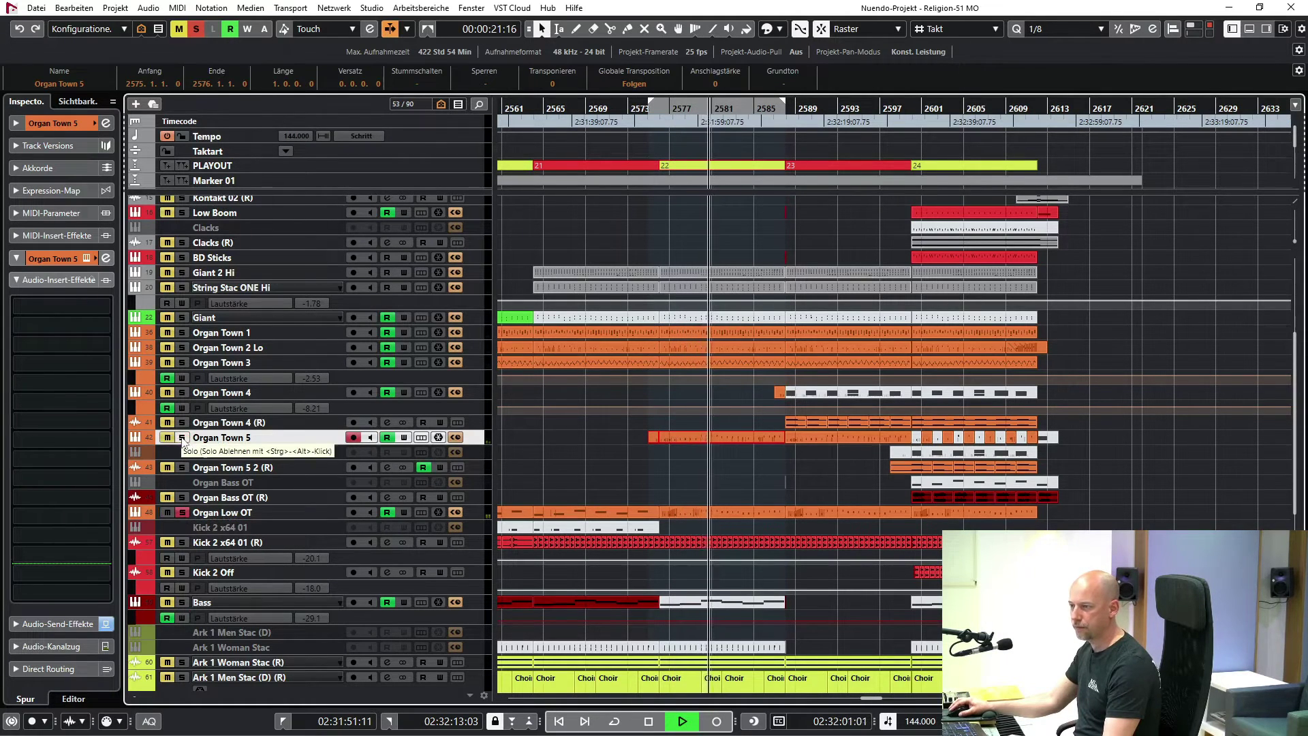
left_click(182, 438)
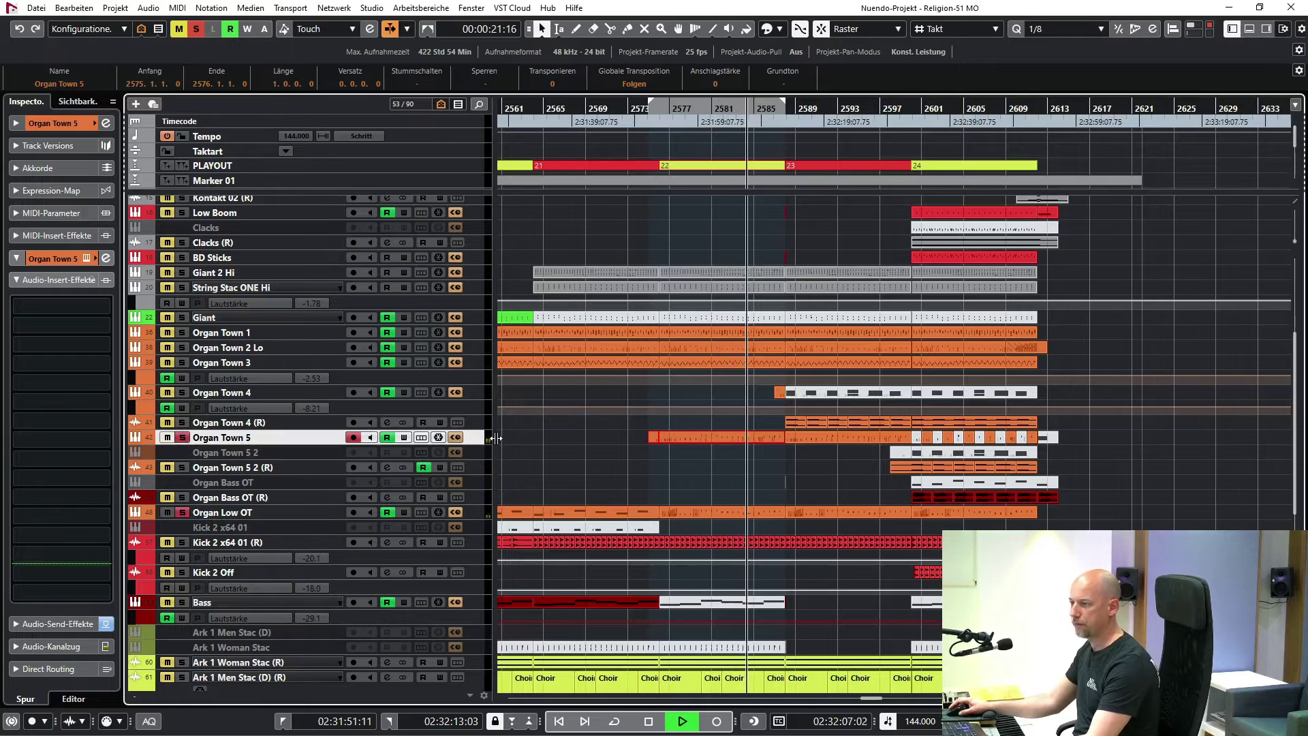
key("space")
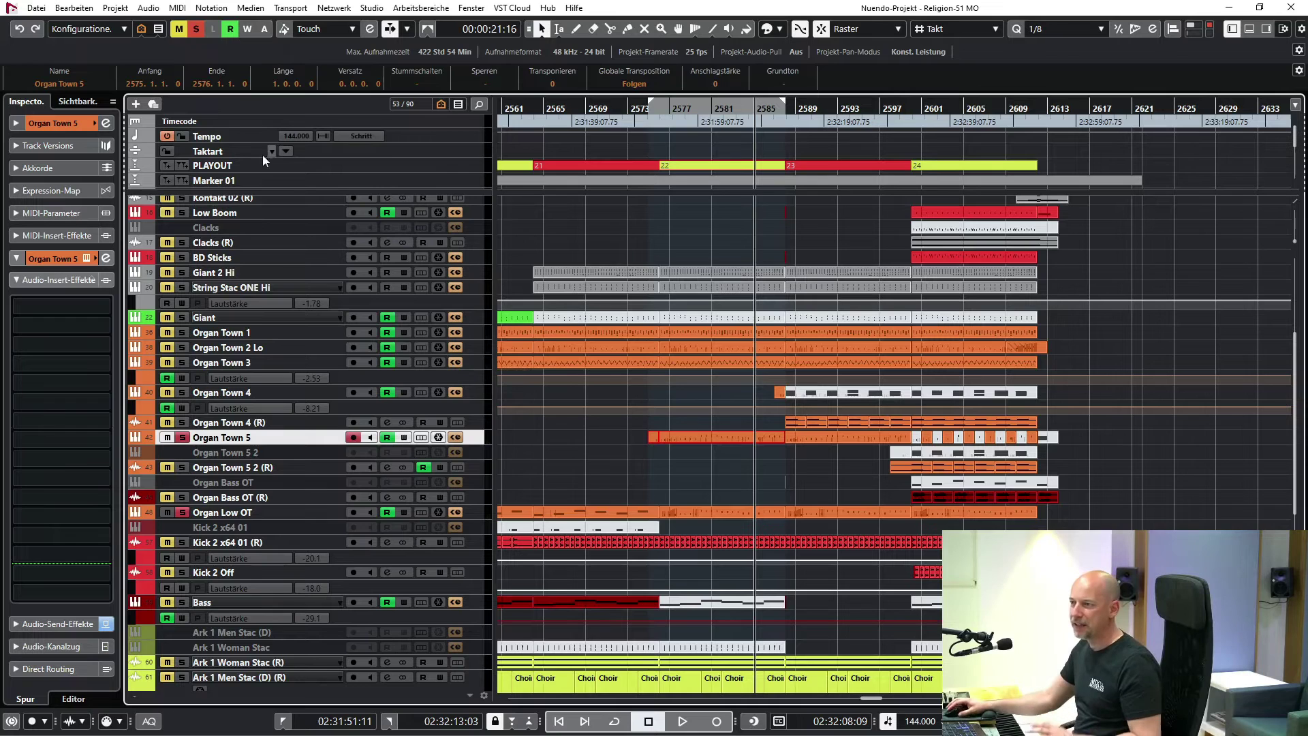
left_click(197, 30)
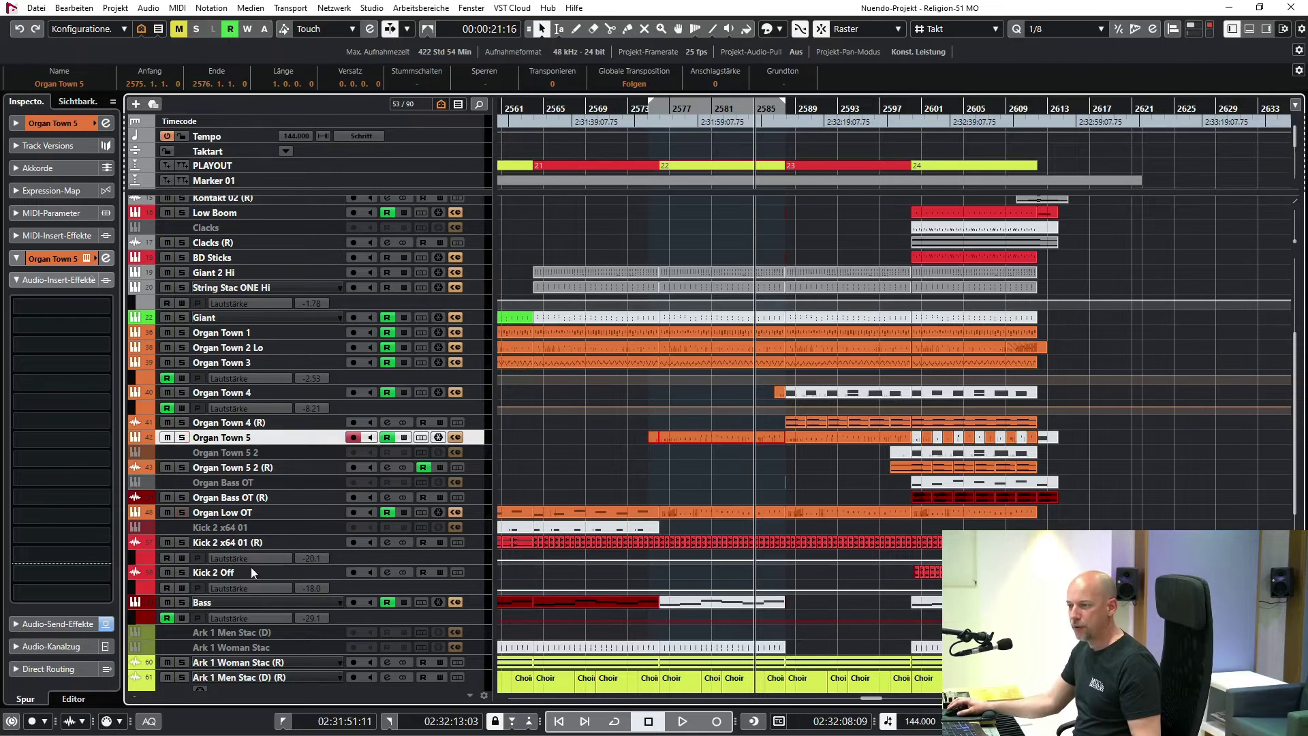
- Point out the Kick 2 x64 01 (R) track within section 22 and look through the neighbouring tracks
left_click(285, 548)
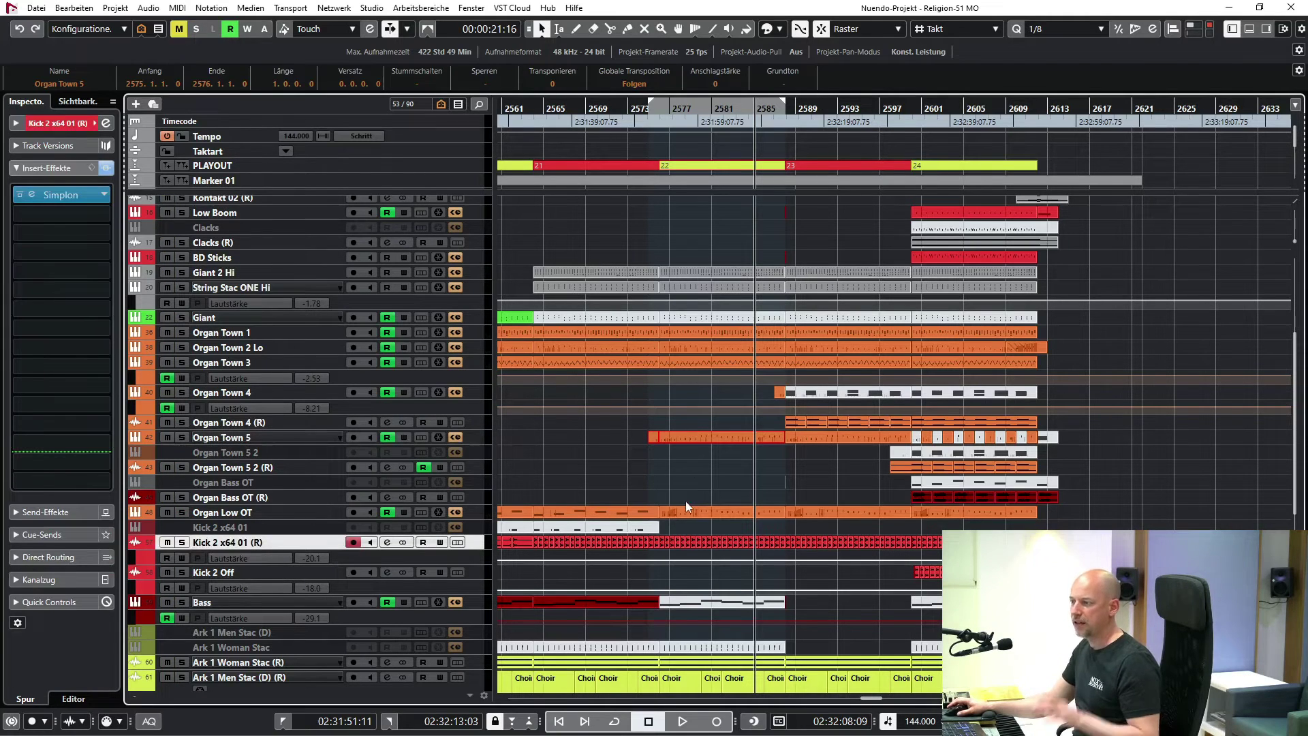
scroll(681, 491, "down", 4)
scroll(649, 488, "up", 7)
scroll(743, 343, "down", 6)
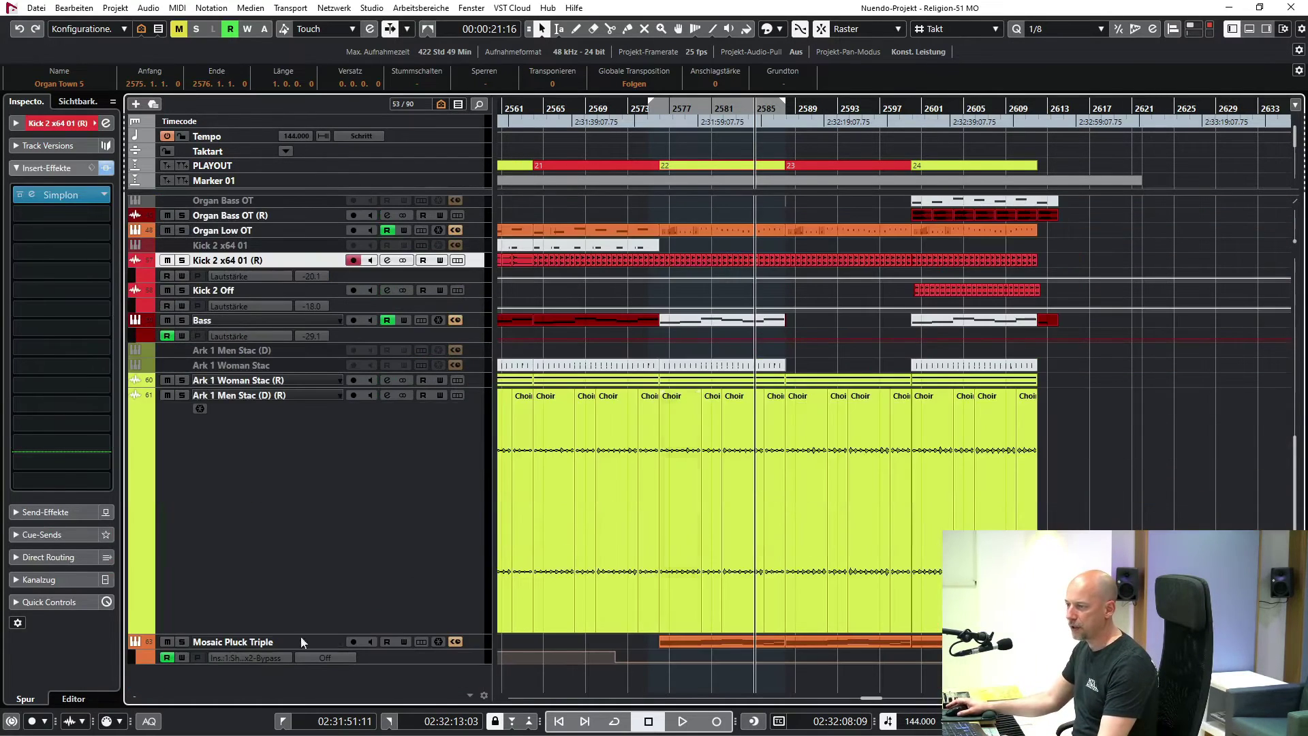
- Set the locators to Mosaic Pluck Triple's event in section 22 and audition that track in solo from its start
left_click(272, 644)
left_click(718, 642)
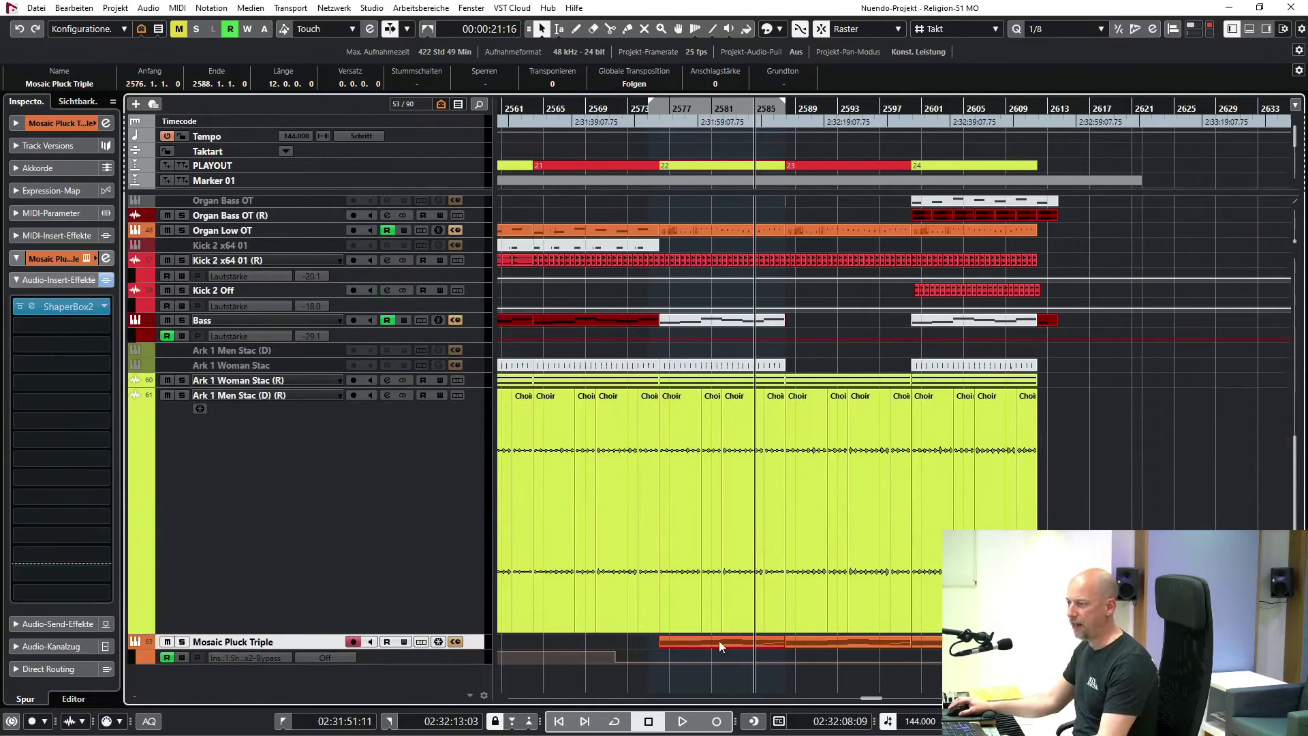
key("p")
key("l")
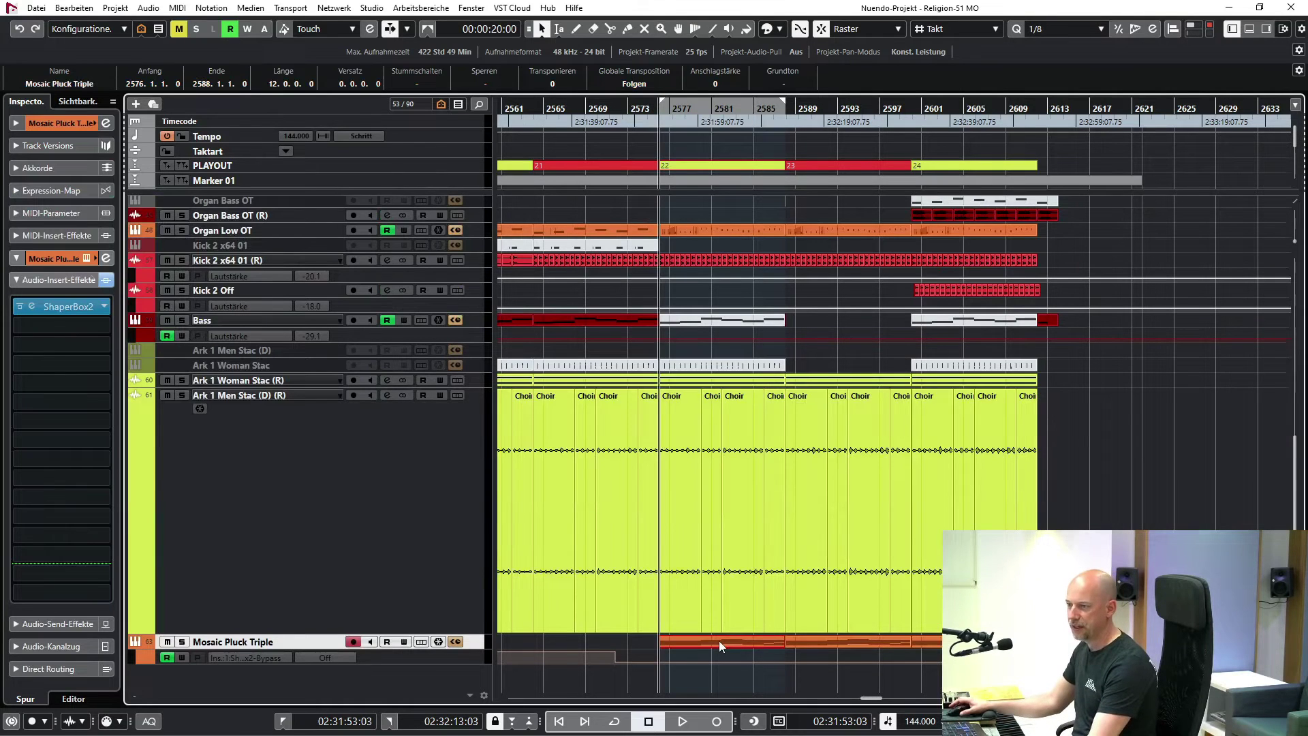
key("s")
key("space")
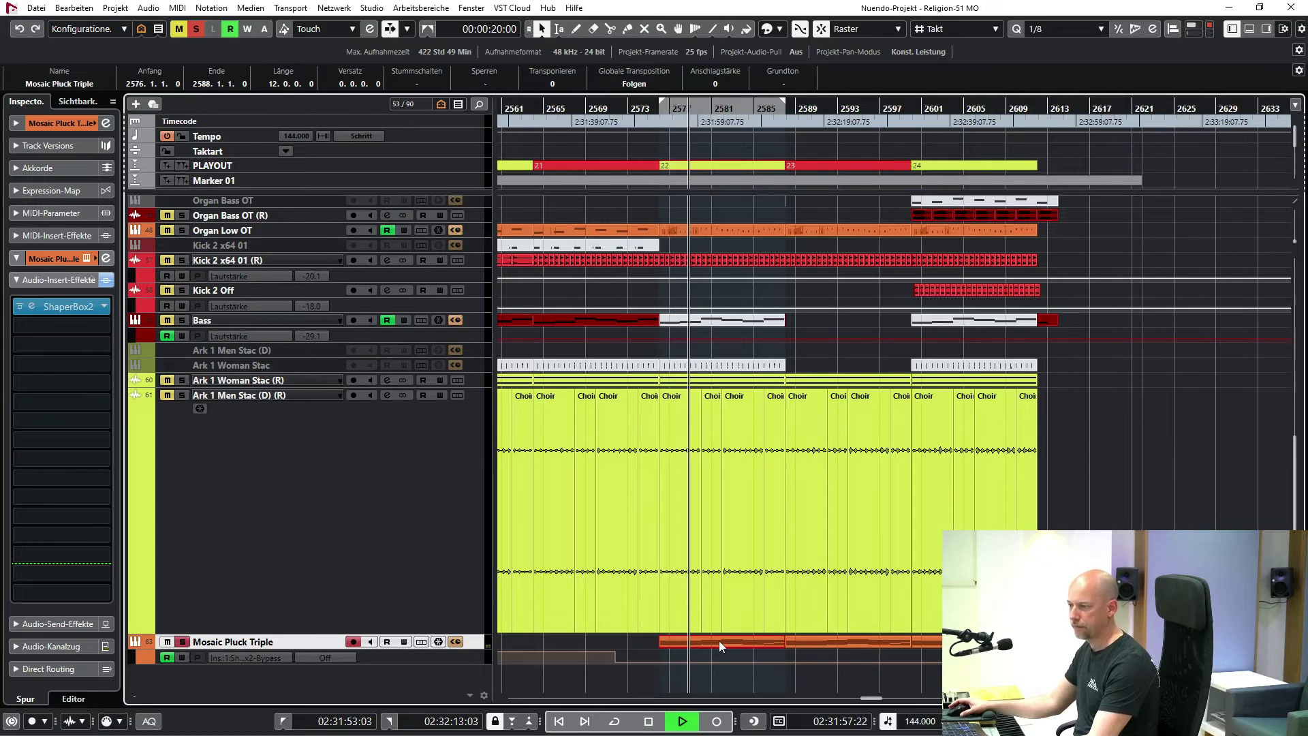
key("space")
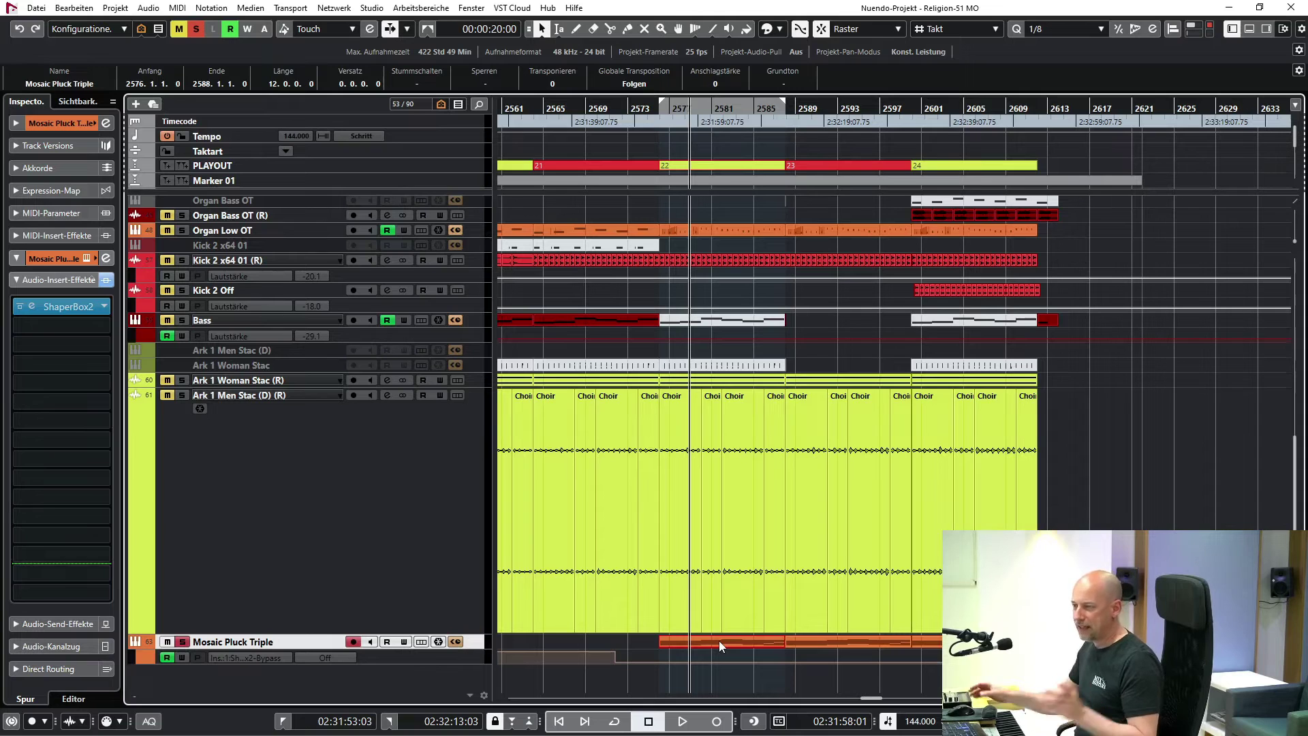
- Examine the notes of Mosaic Pluck Triple's section 22 event and its Kontakt instrument, closing both windows again
double_click(718, 641)
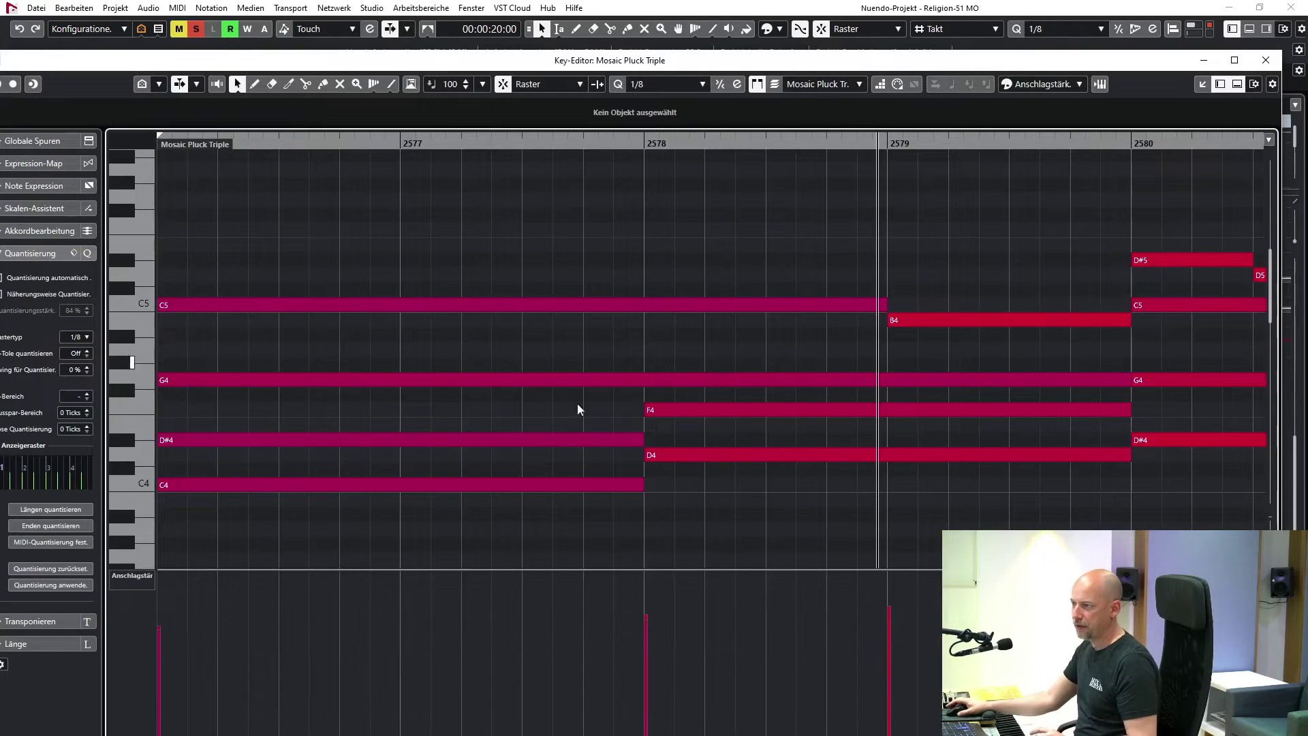
scroll(541, 291, "left", 3)
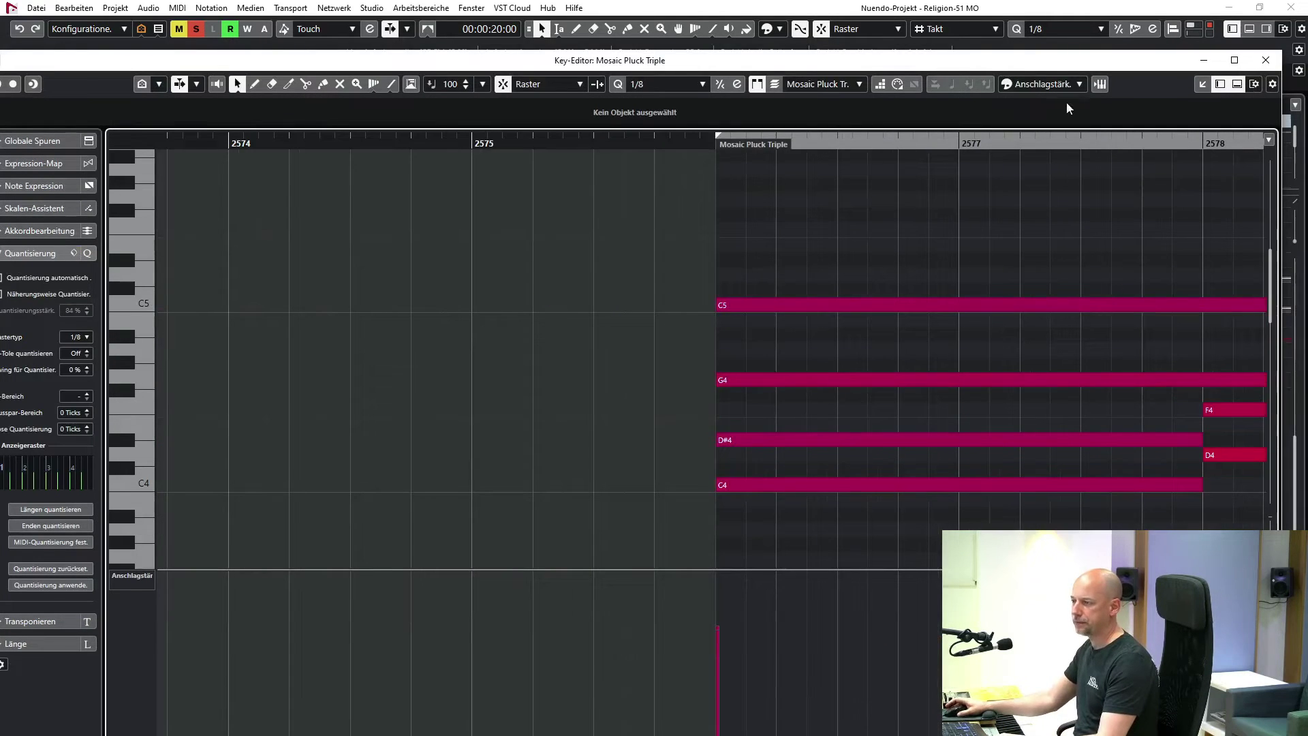
left_click(1267, 59)
key("F11")
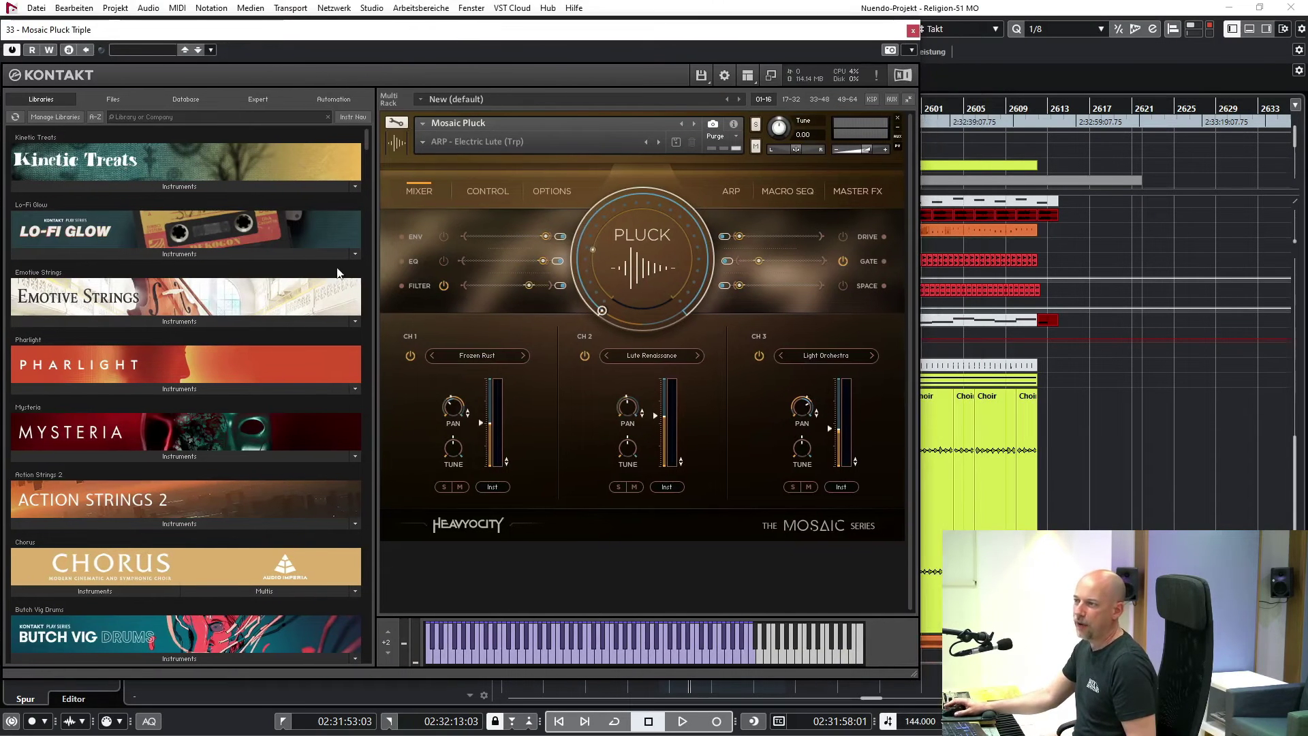
left_click(913, 30)
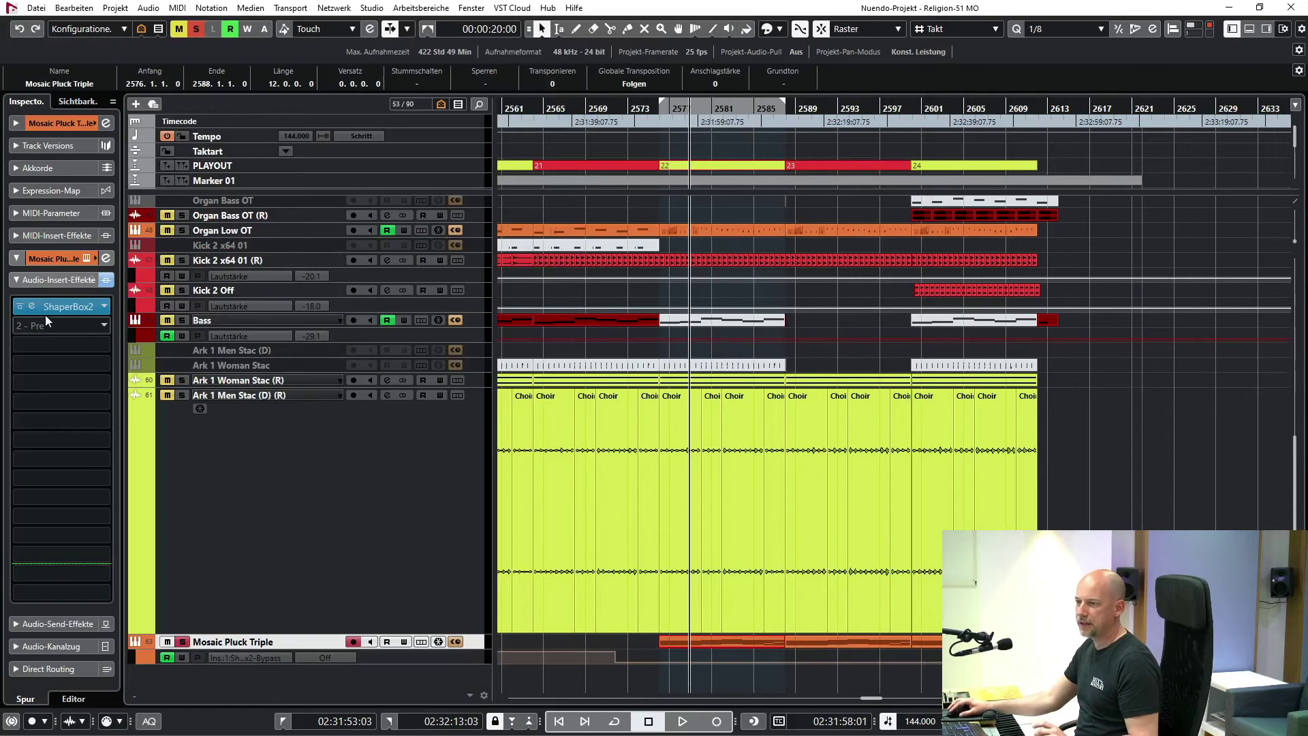
- Open the ShaperBox 2 insert on Mosaic Pluck Triple, bypass it and audition the track without the effect
left_click(20, 312)
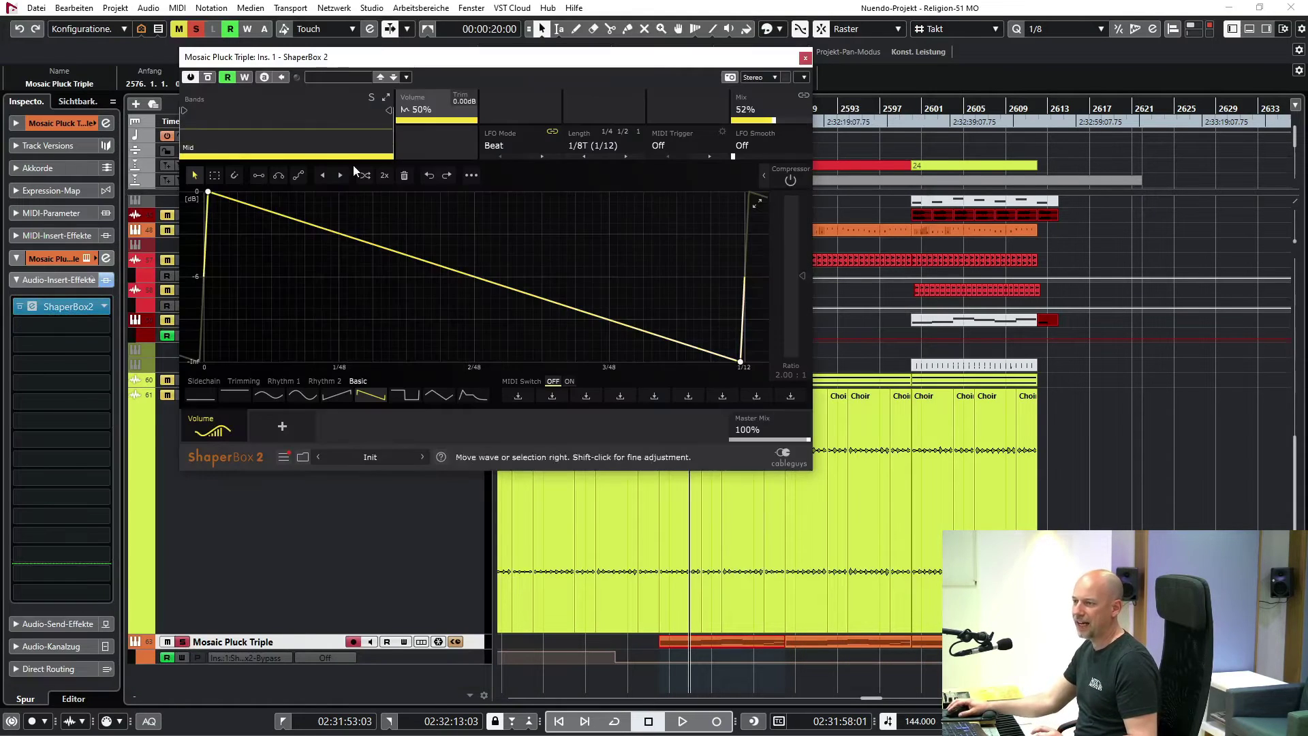
left_click(192, 77)
key("space")
key("space")
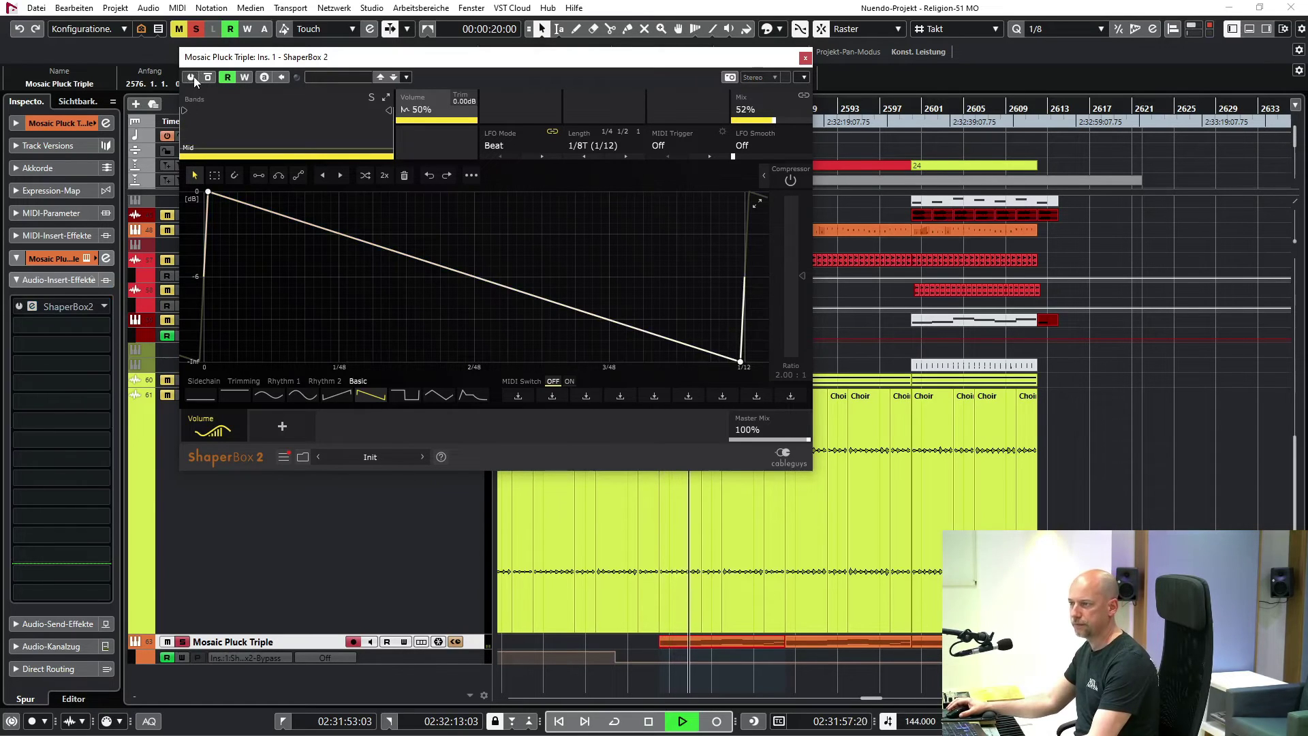
key("space")
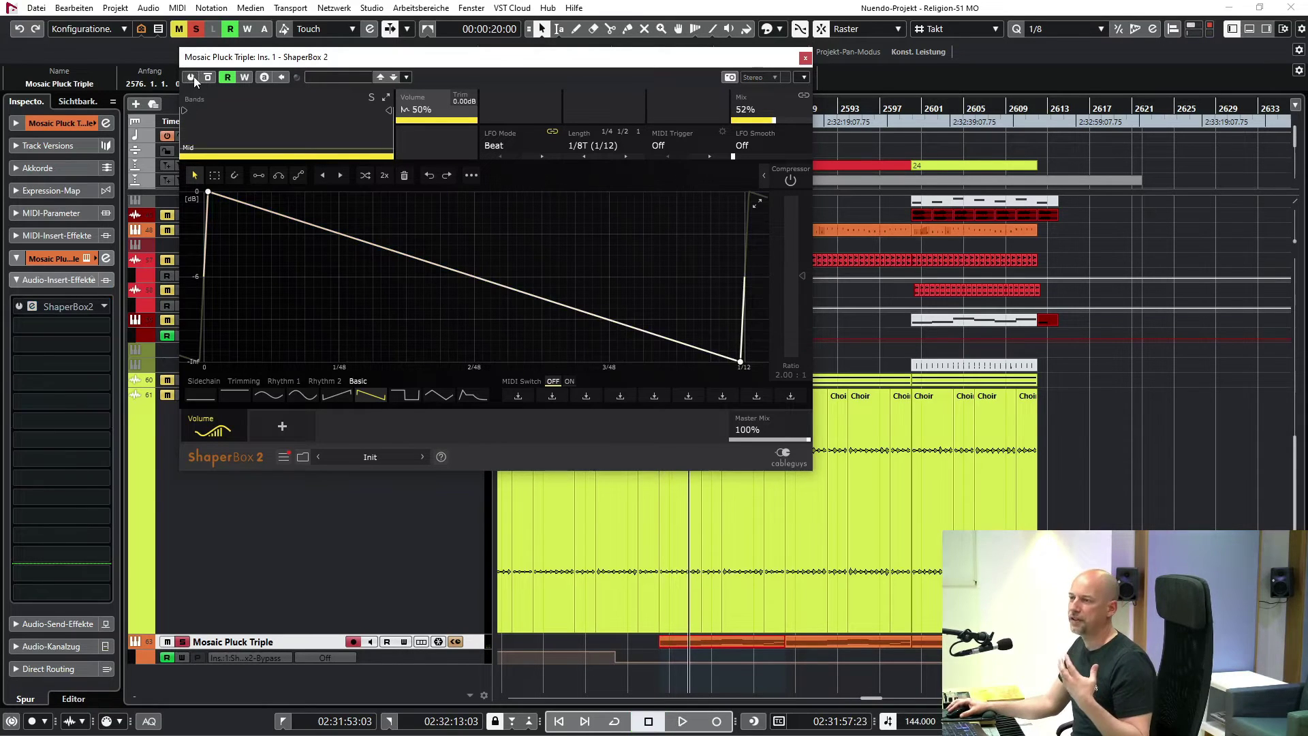
- Reactivate ShaperBox 2, audition Mosaic Pluck Triple with it from the start of section 22, close the plug-in, stop and unsolo
left_click(191, 76)
key("KP_0")
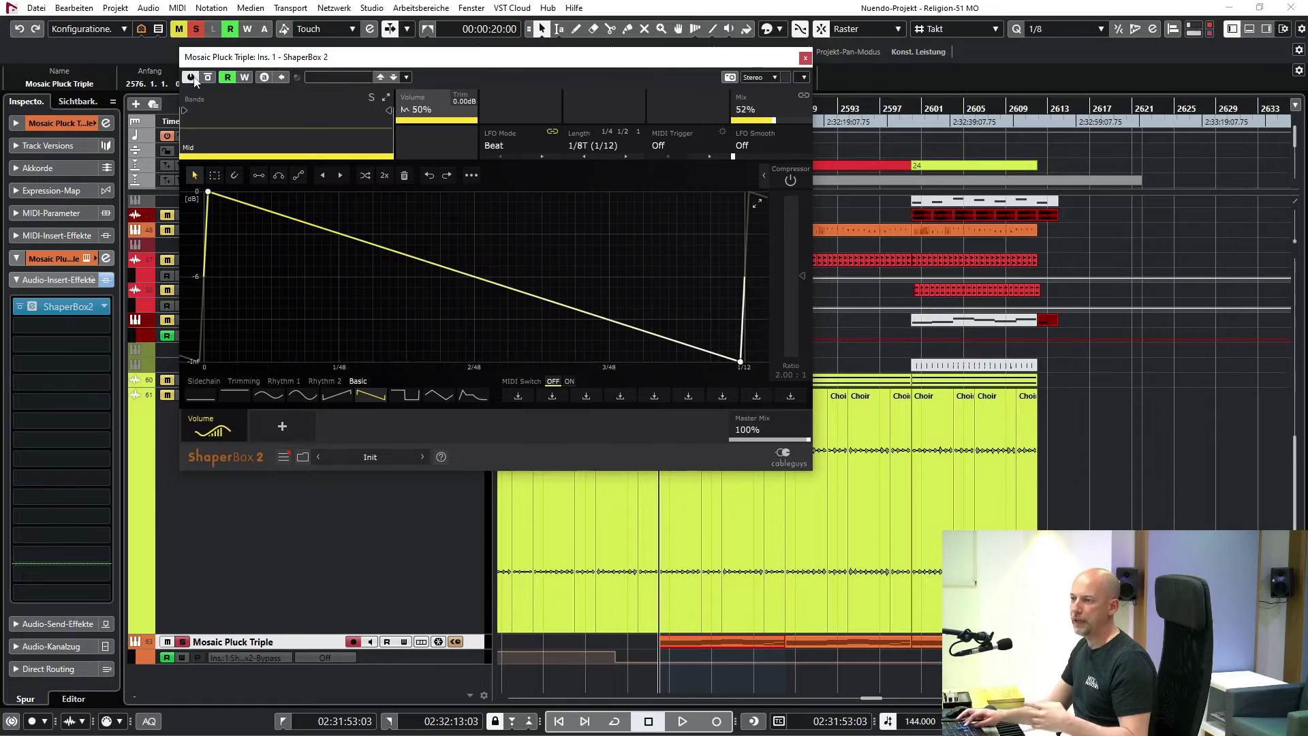
key("space")
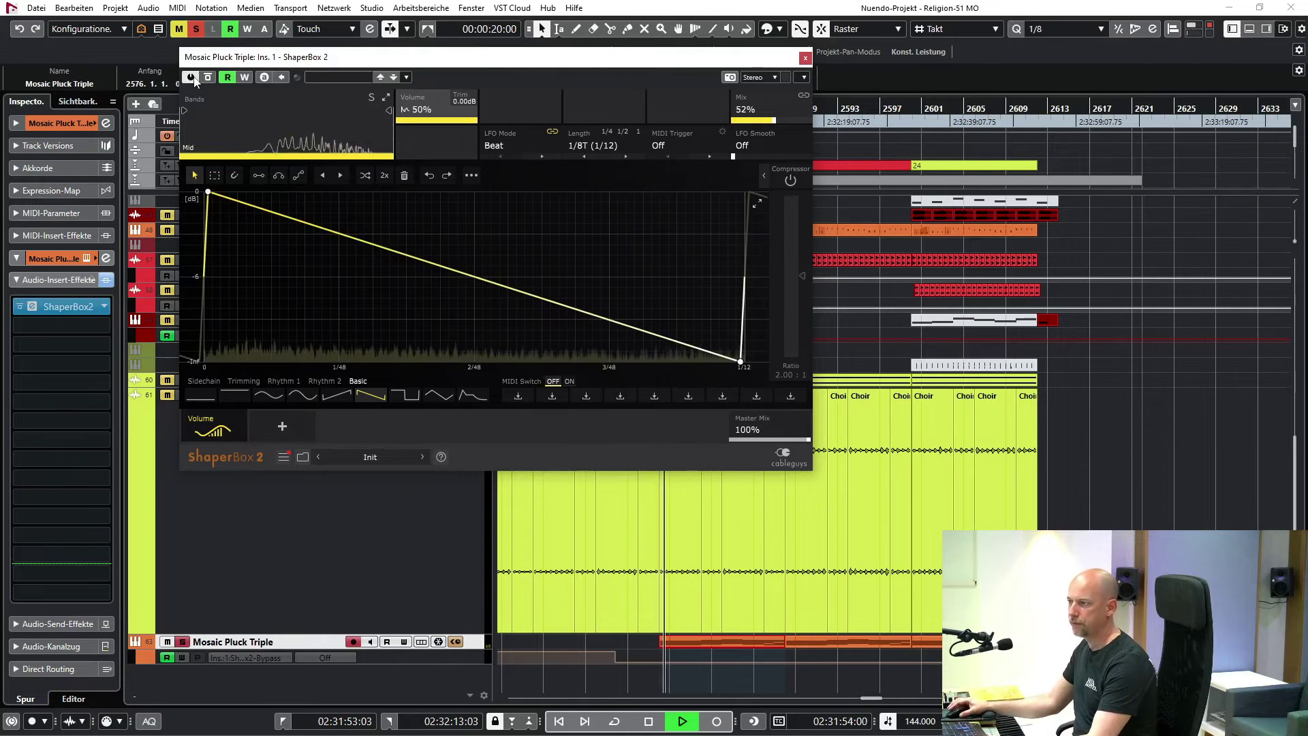
mouse_move(760, 109)
left_mouse_down()
mouse_move(760, 62)
mouse_move(760, 134)
mouse_move(760, 103)
left_mouse_up()
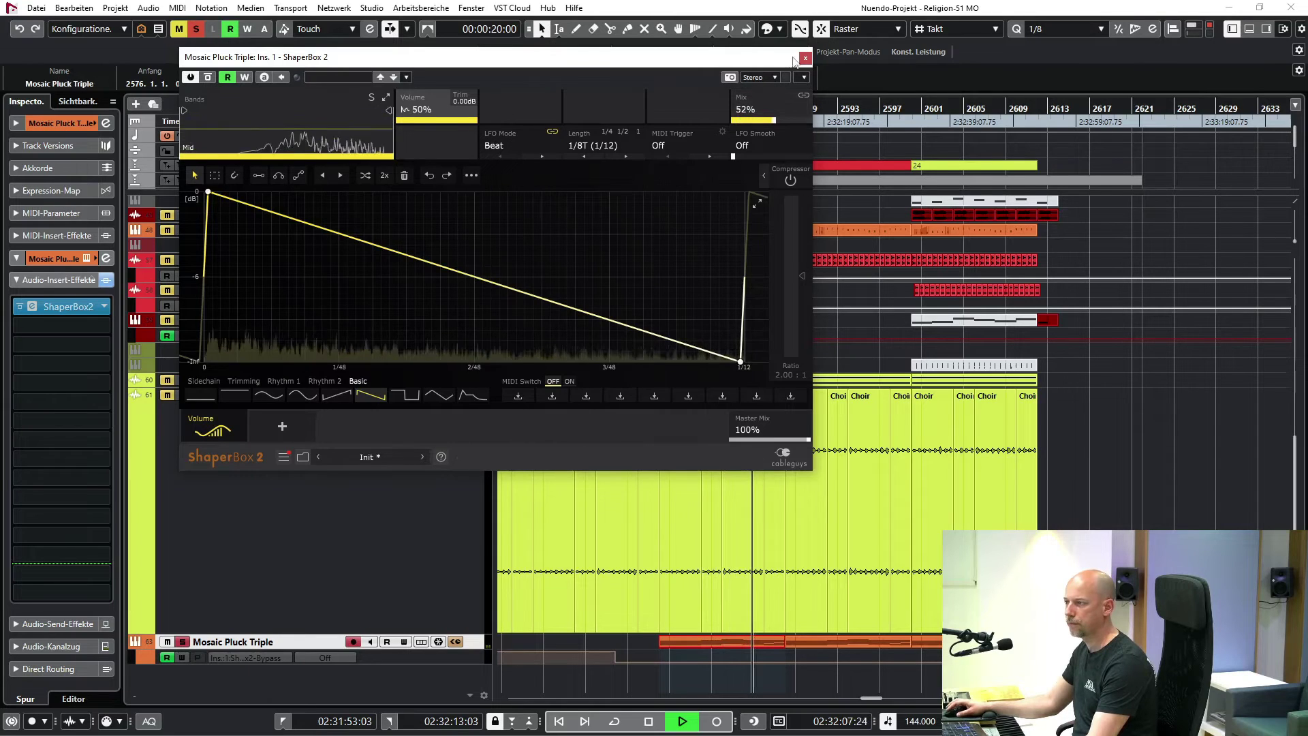
left_click(805, 59)
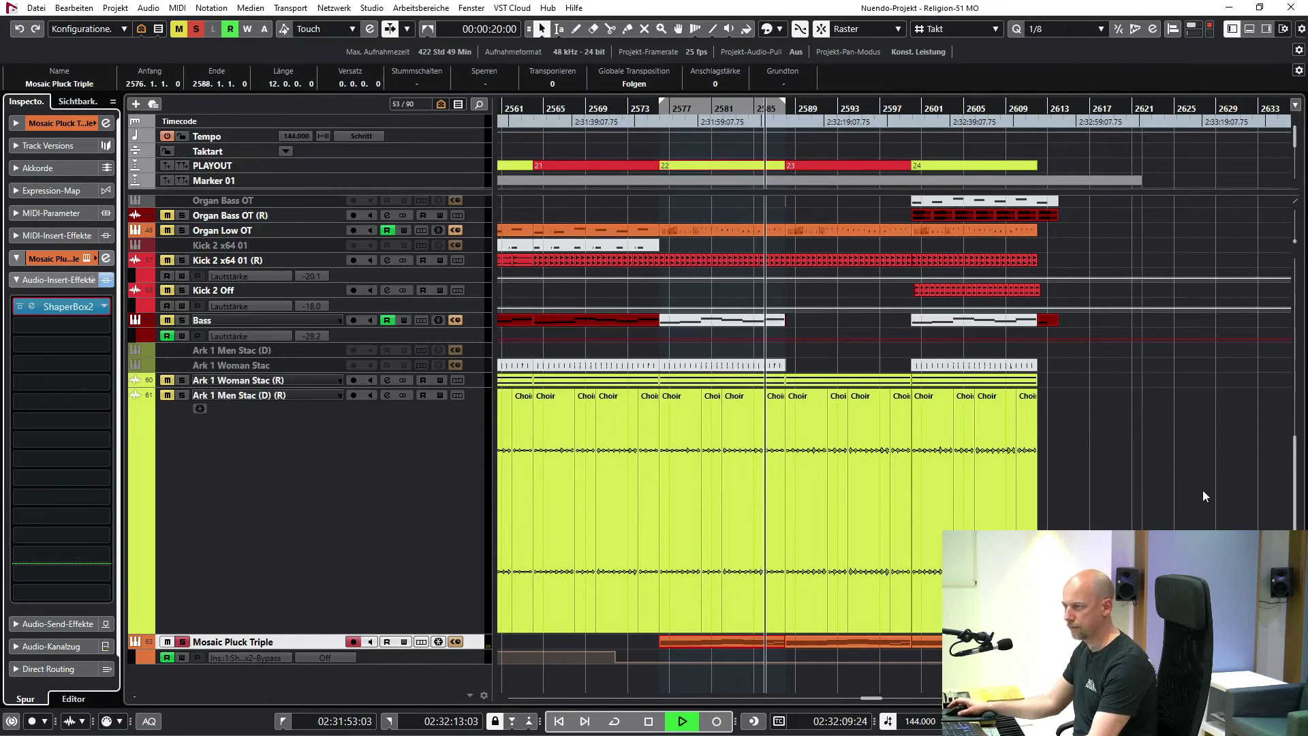
key("space")
key("s")
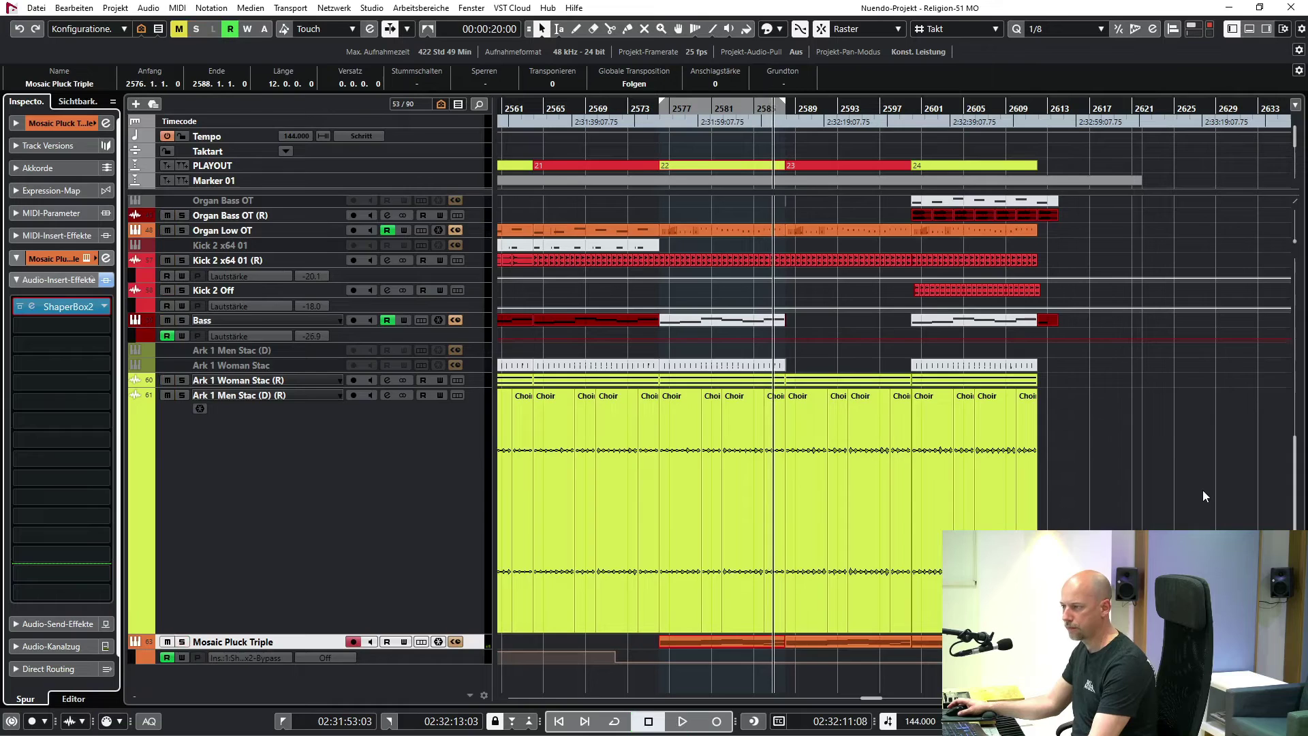
- Set the locators to cycle marker 23 and place the cursor at its start
scroll(1188, 508, "up", 6)
scroll(1172, 459, "up", 5)
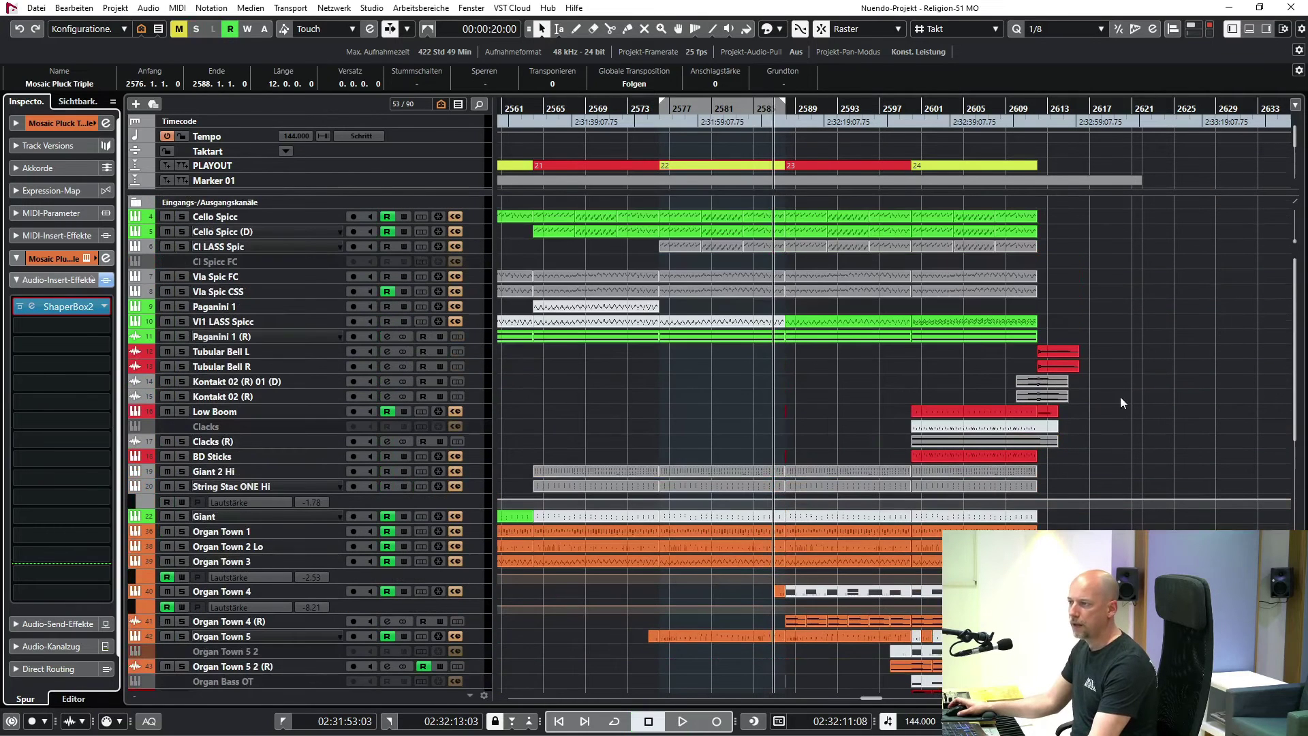
left_click(873, 169)
key("p")
key("KP_1")
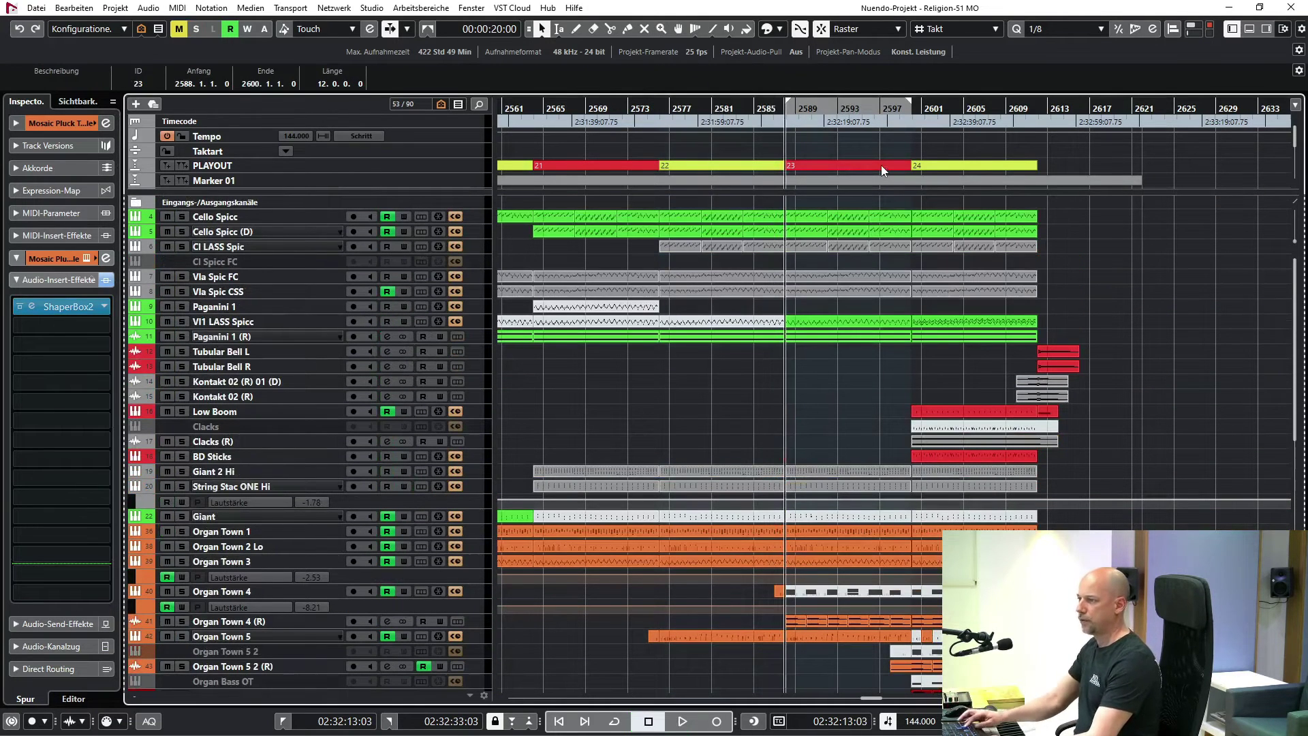
- Enlarge the VI1 LASS Spicc track to compare its note patterns across sections 22, 23 and 24
left_click(232, 321)
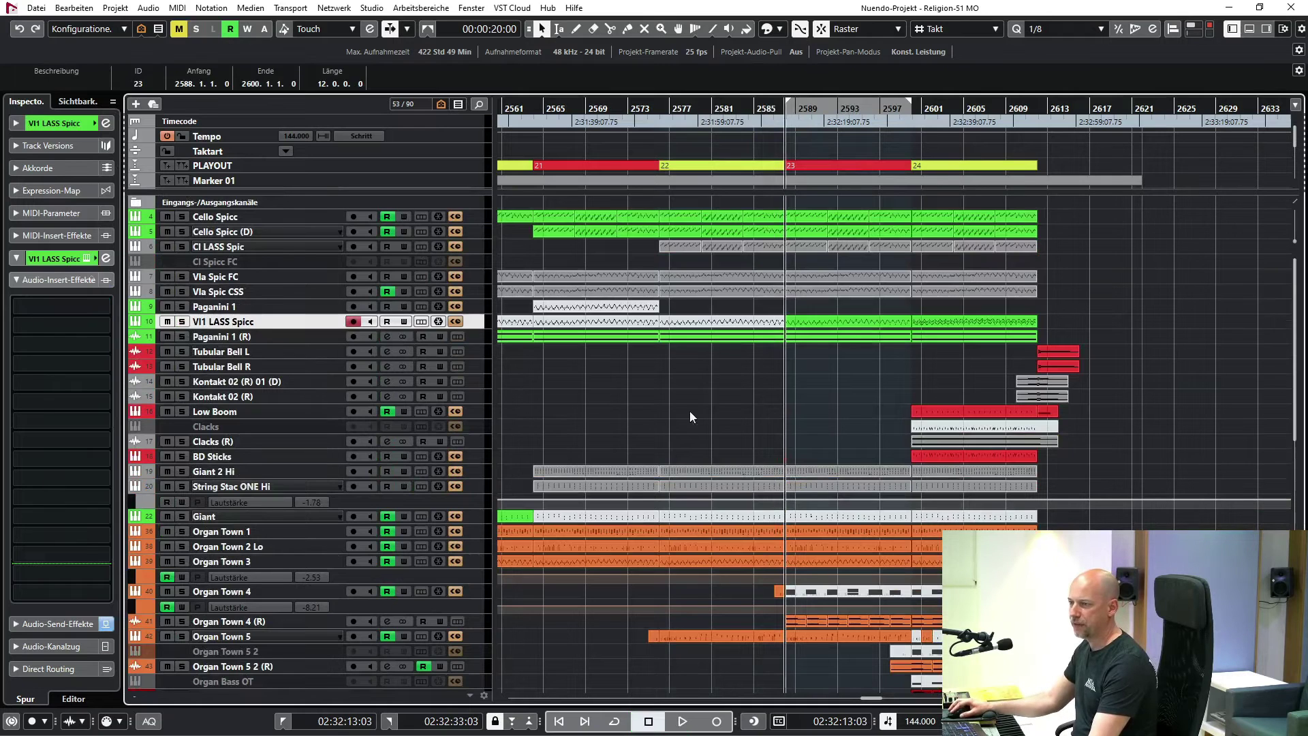
scroll(726, 365, "right", 2)
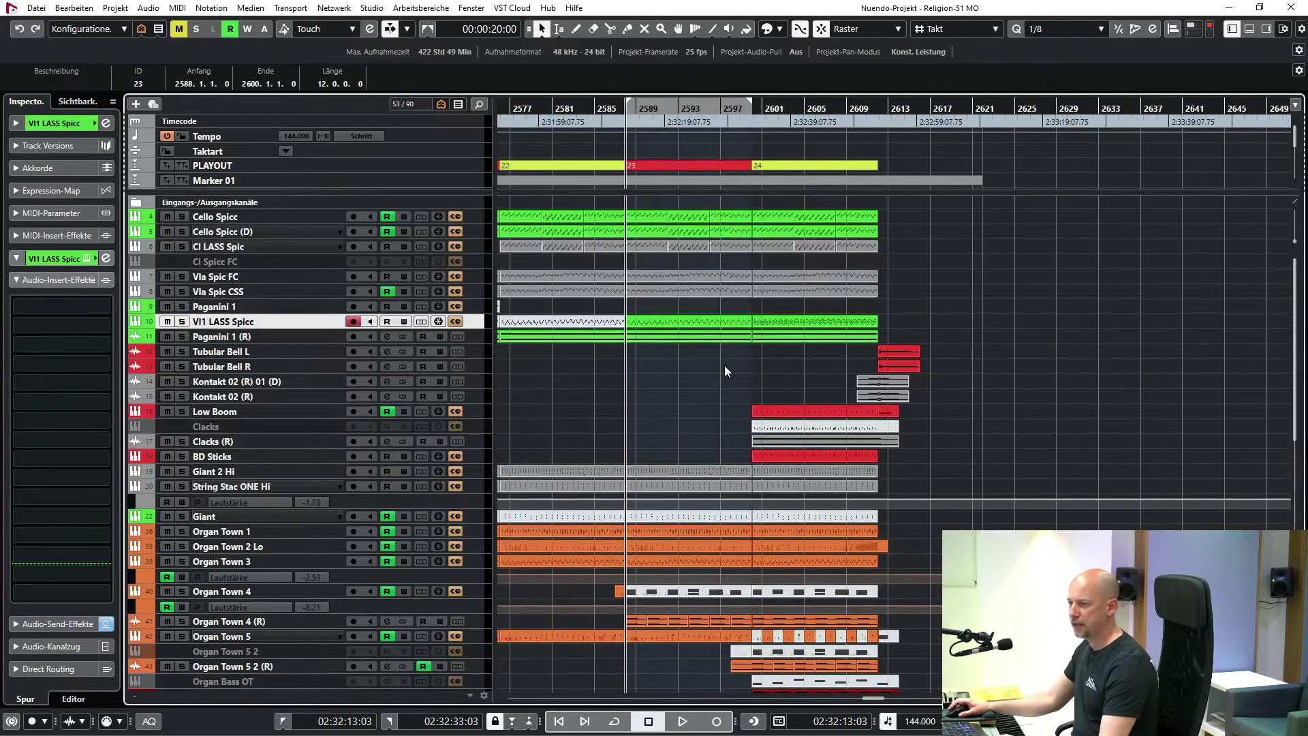
key("ctrl+Down")
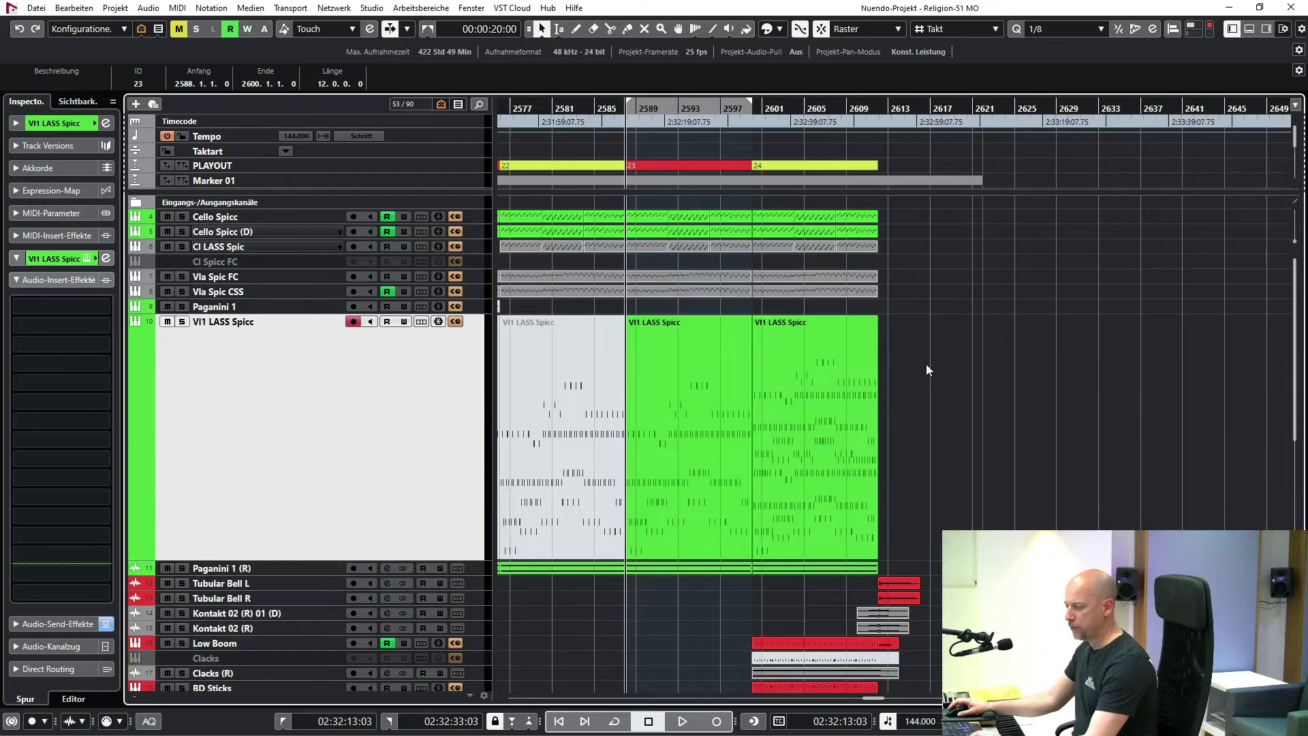
key("h")
scroll(835, 365, "right", 2)
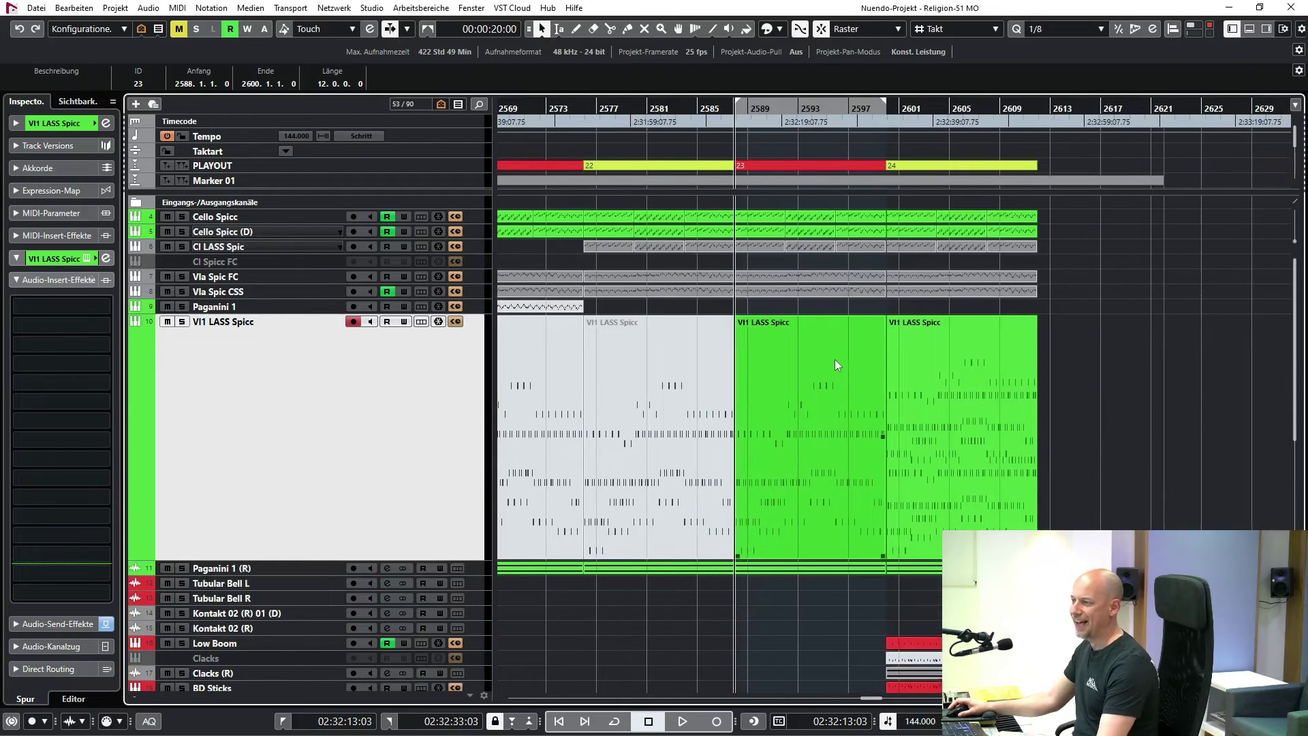
- Audition VI1 LASS Spicc in solo from the start of section 23 while pointing out its section 23 and 24 events
key("s")
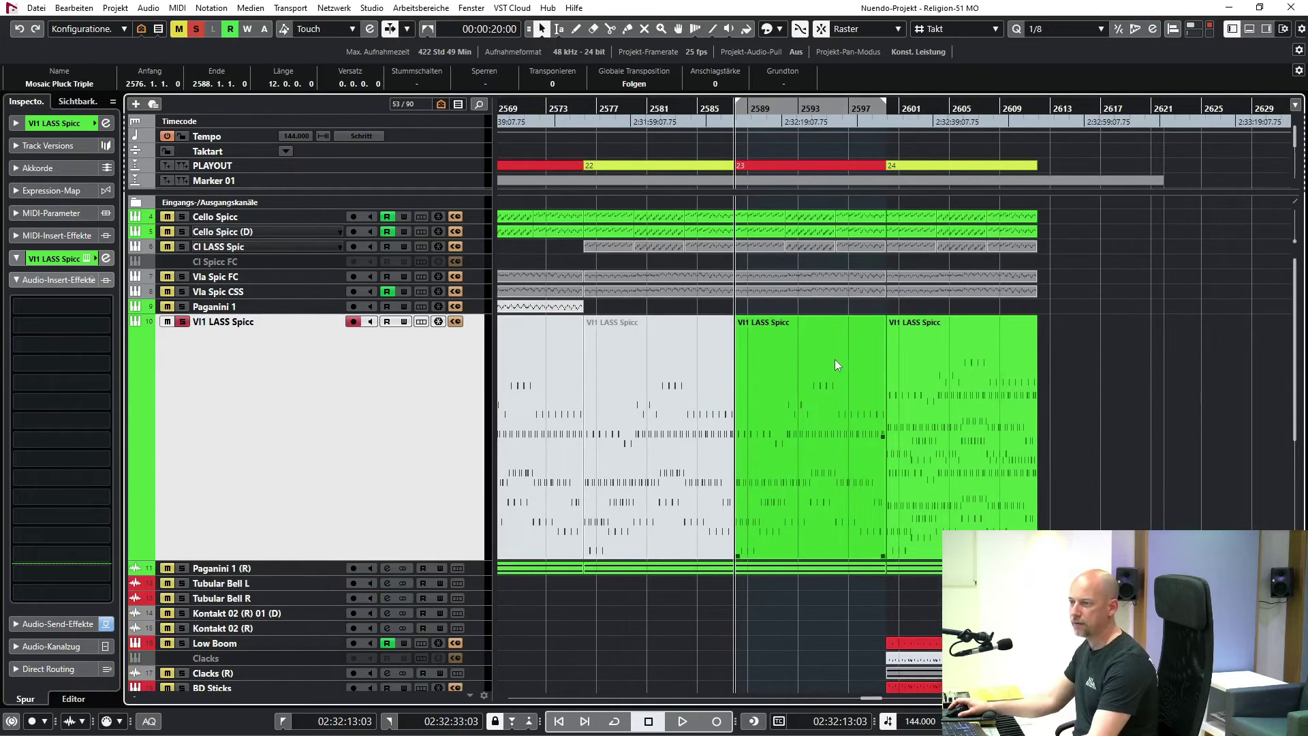
key("space")
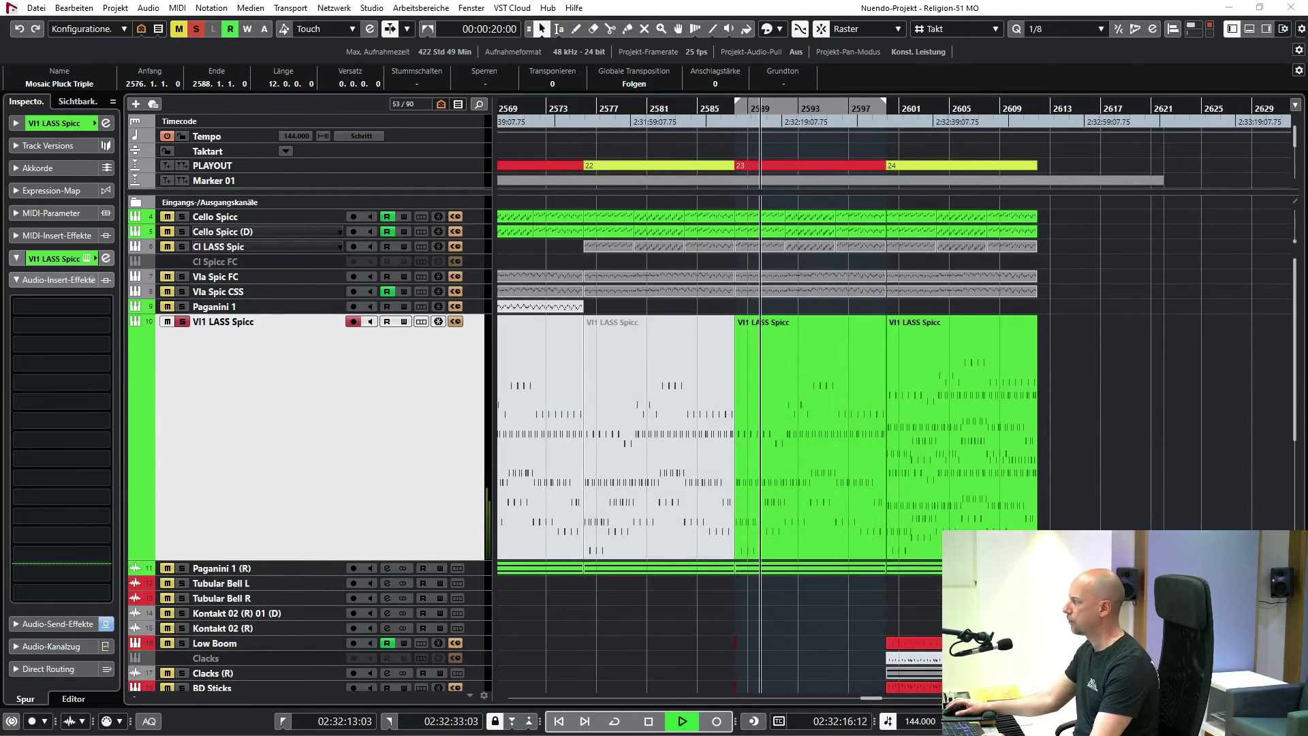
key("e")
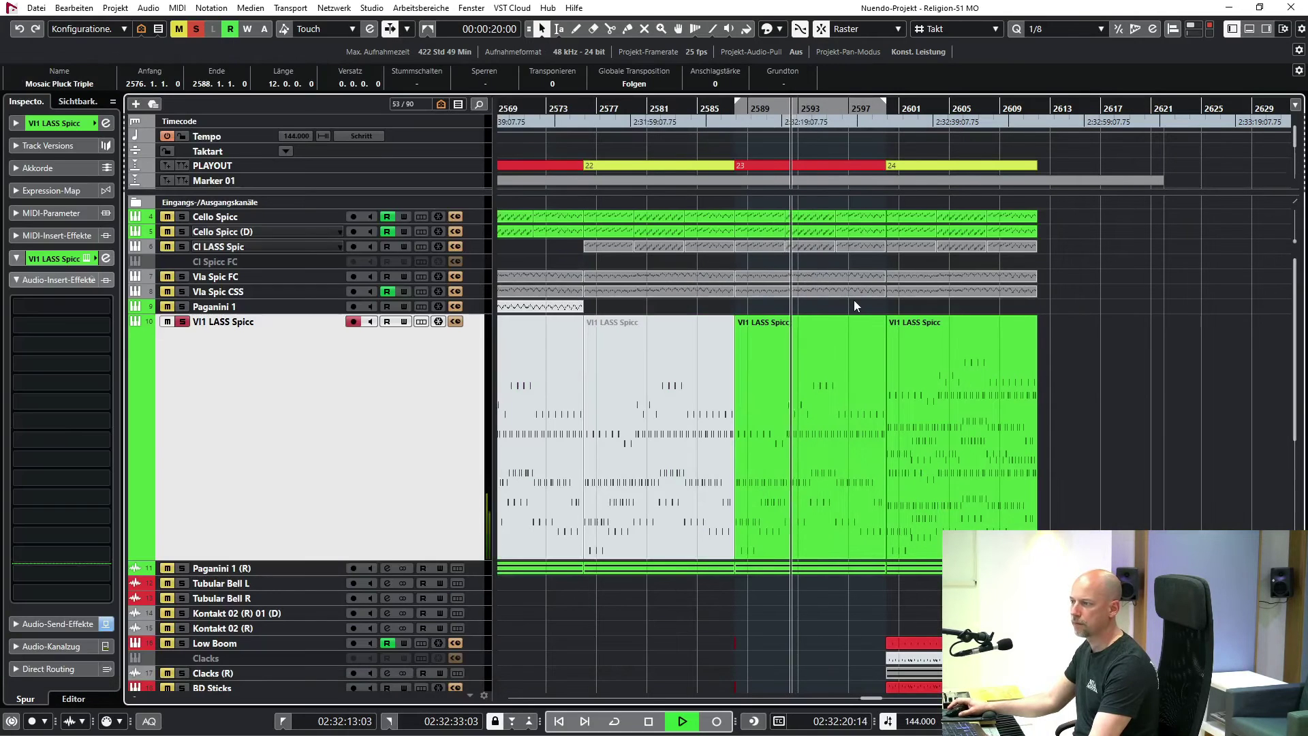
left_click(916, 370)
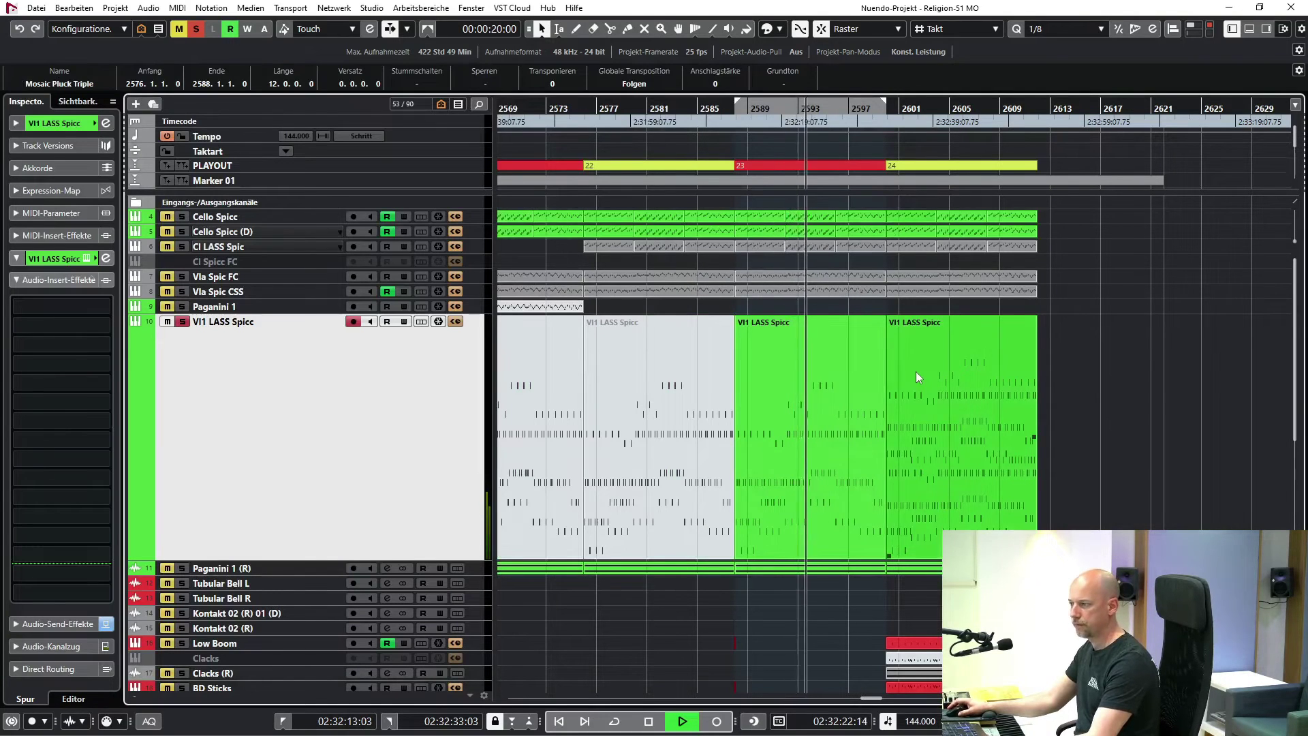
left_click(851, 395)
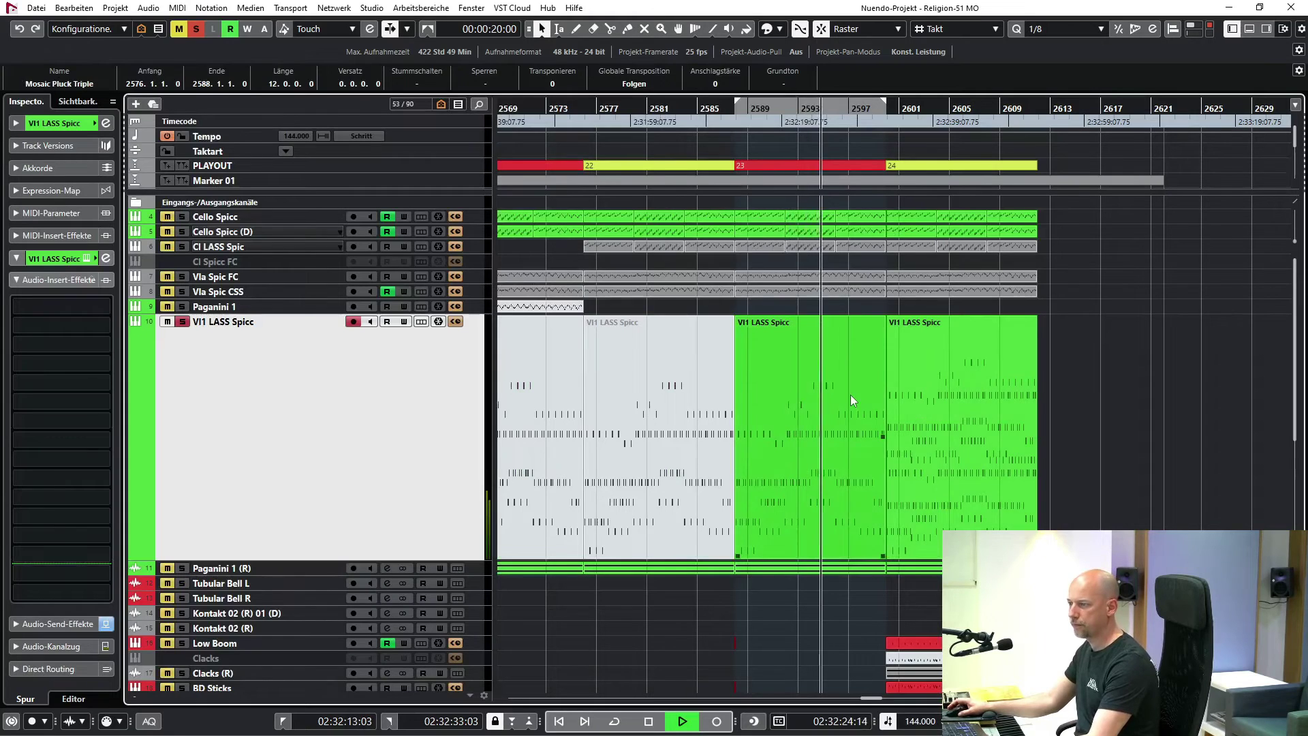
key("space")
- Set the locators to VI1 LASS Spicc's event in section 24 and audition it in solo from the start of that section
left_click(980, 381)
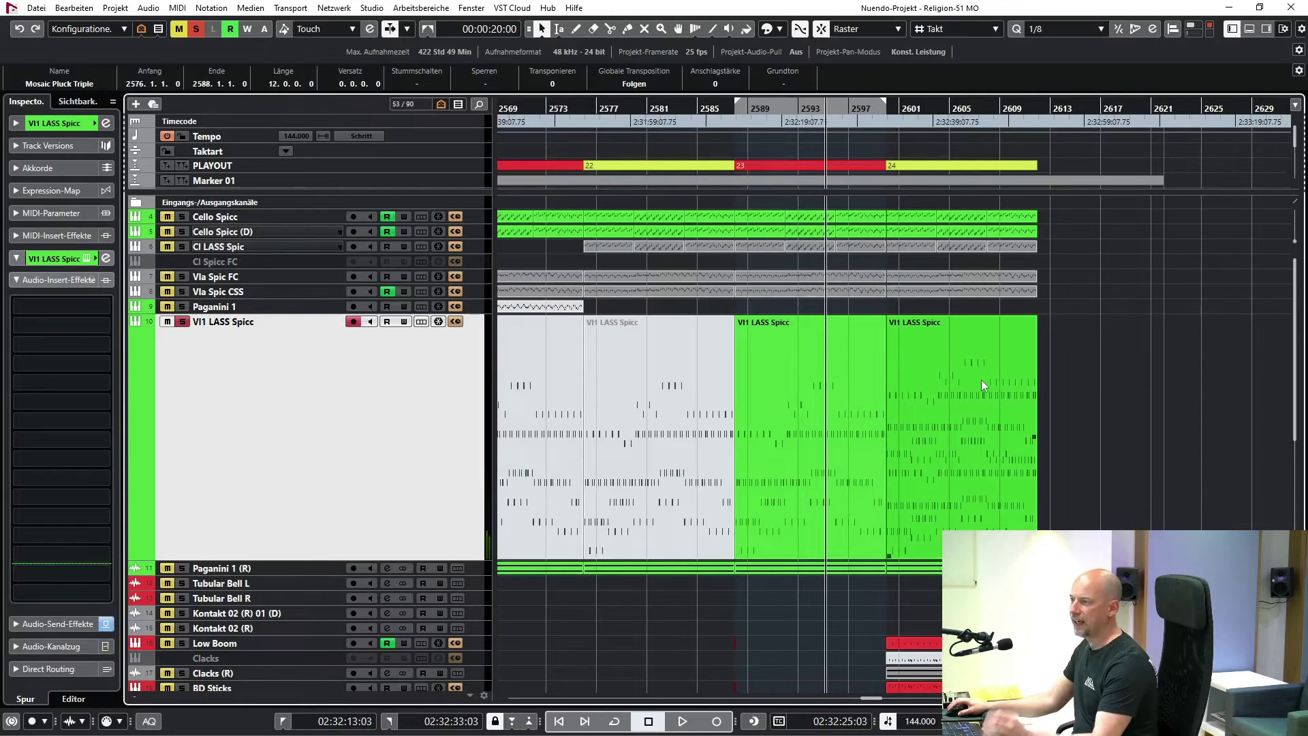
left_click(981, 379)
key("p")
key("KP_1")
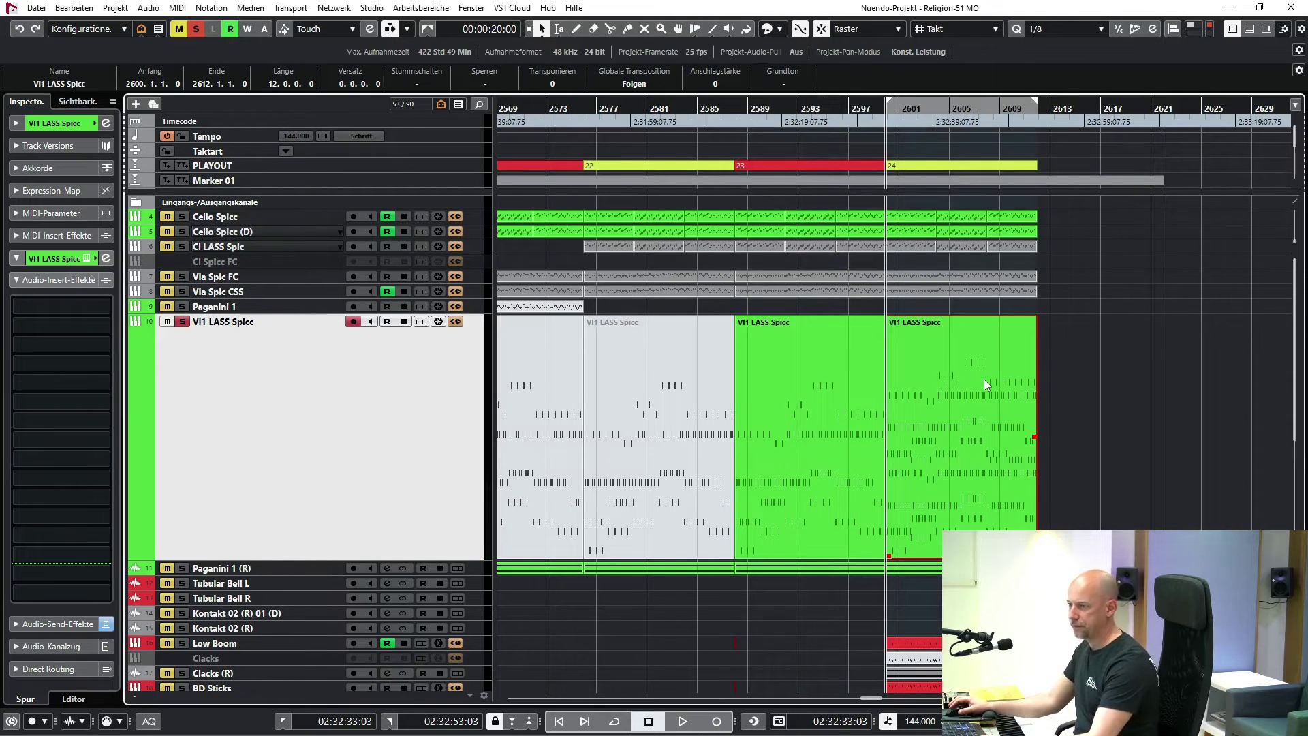
key("space")
left_click(832, 361)
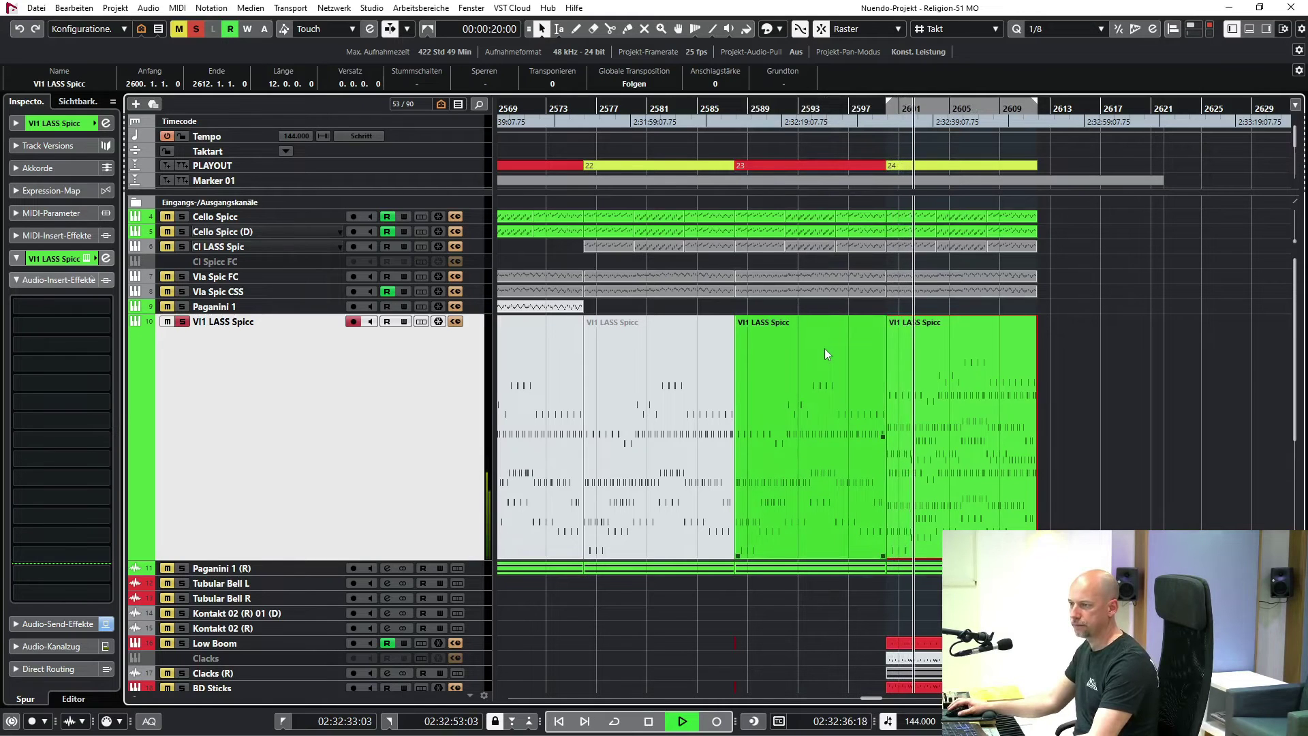
key("space")
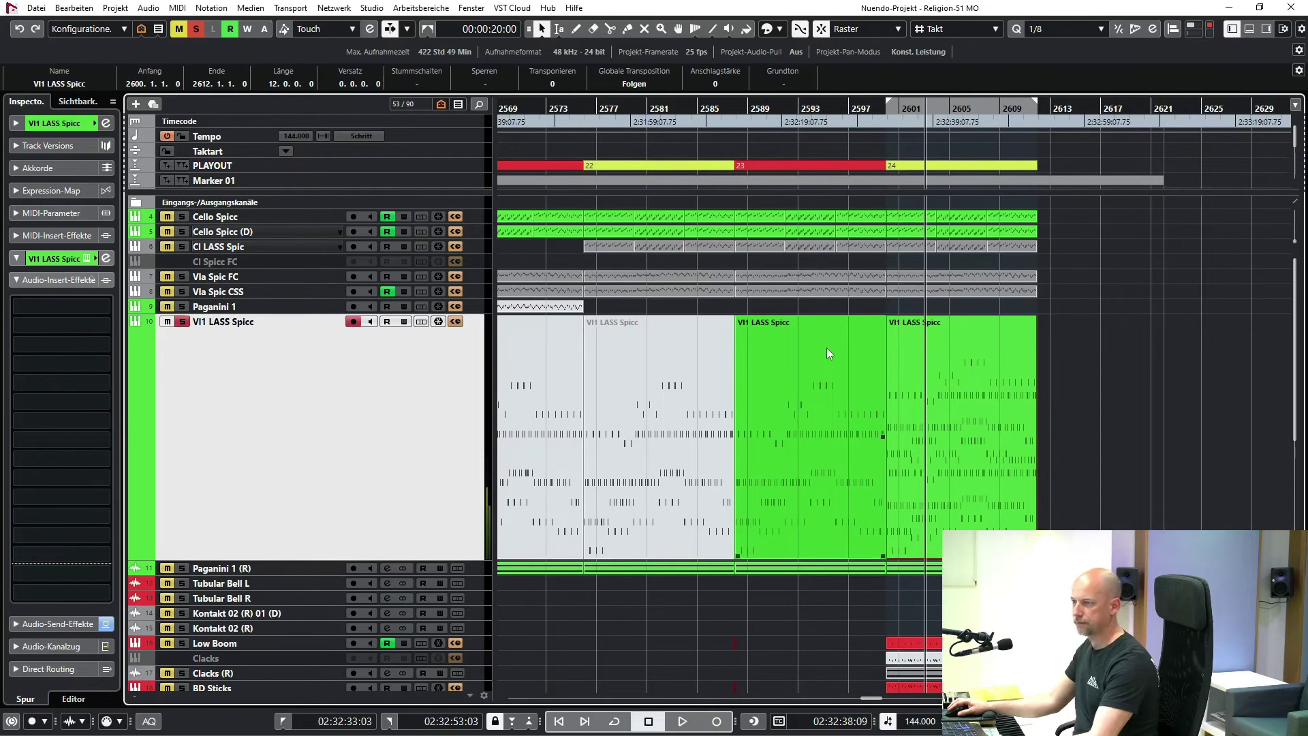
- Unsolo VI1 LASS Spicc, set the locators back to its section 23 event and return the track to its small height
key("s")
left_click(828, 349)
key("p")
key("ctrl+alt+e")
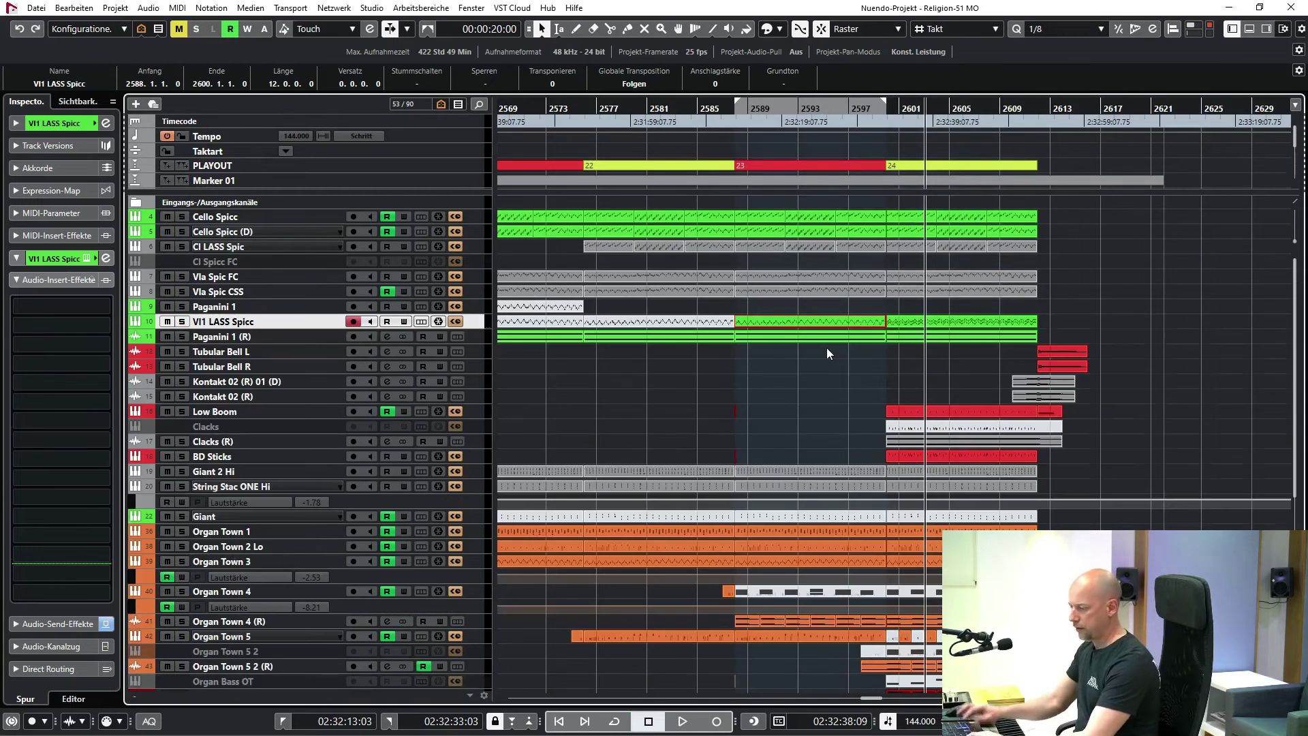
scroll(827, 347, "down", 5)
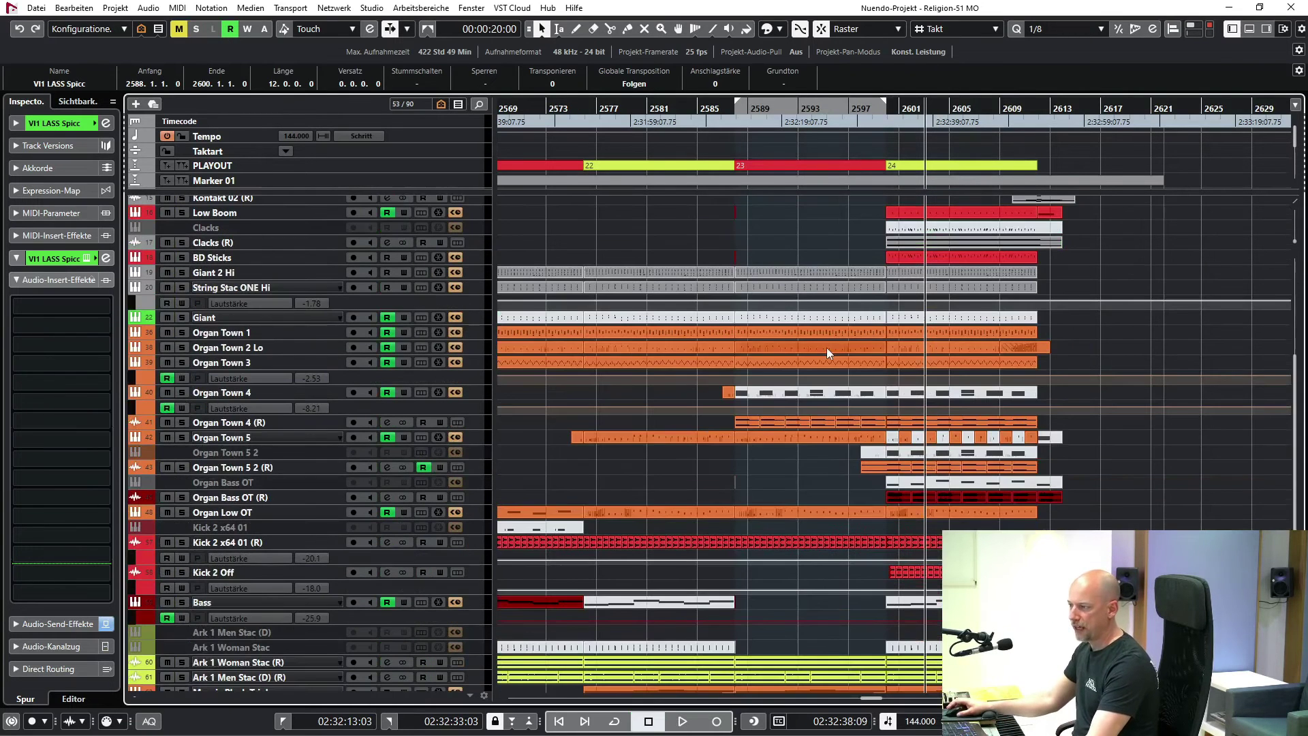
- Enlarge the Organ Town 4 (R) track and move the playback position to the start of section 23
left_click(221, 422)
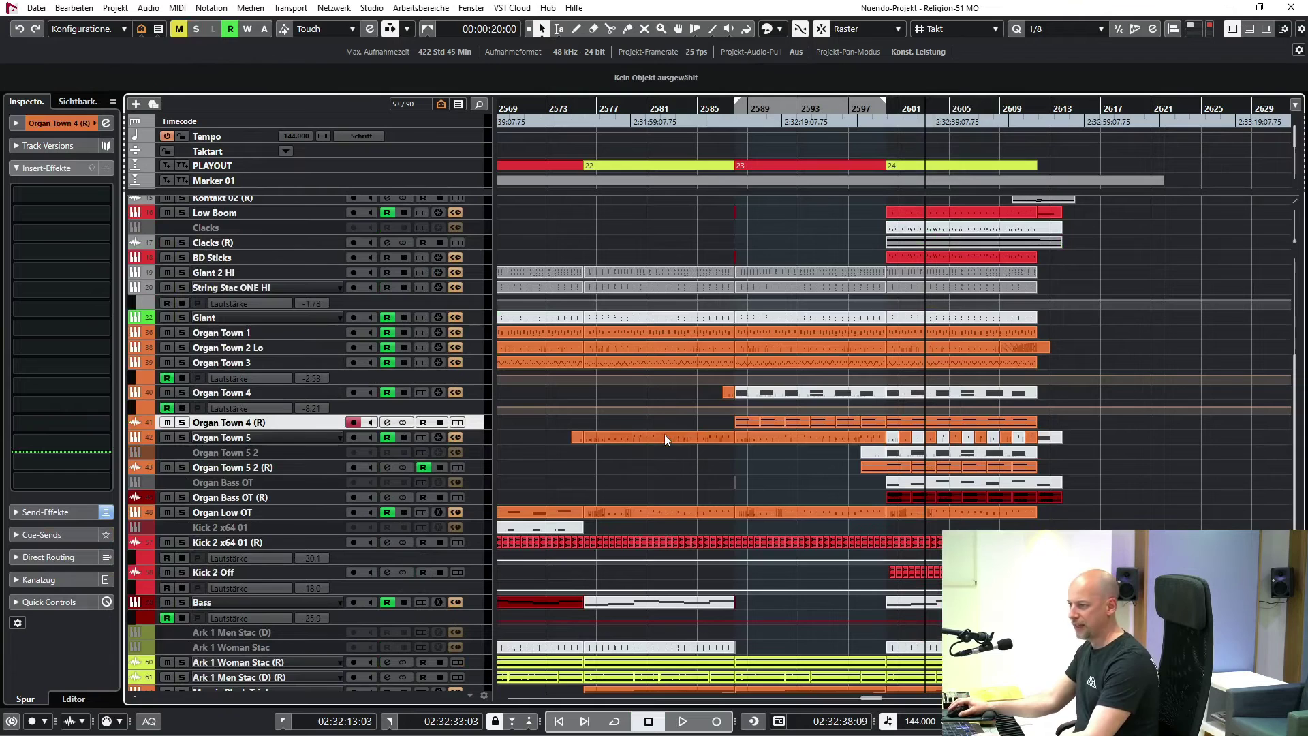
key("ctrl+alt+e")
key("KP_1")
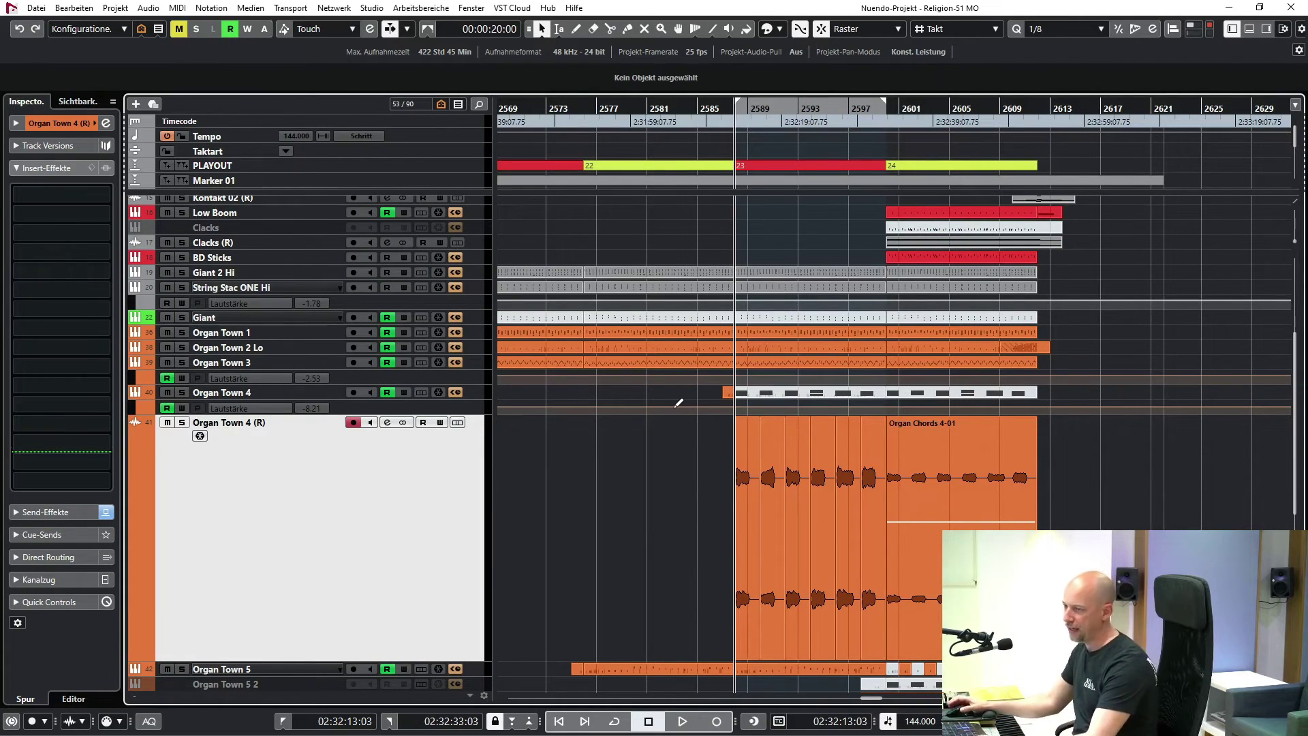
- Audition Organ Town 4 (R) in solo through section 23 while looking over the surrounding tracks, and clear the solo
key("s")
key("space")
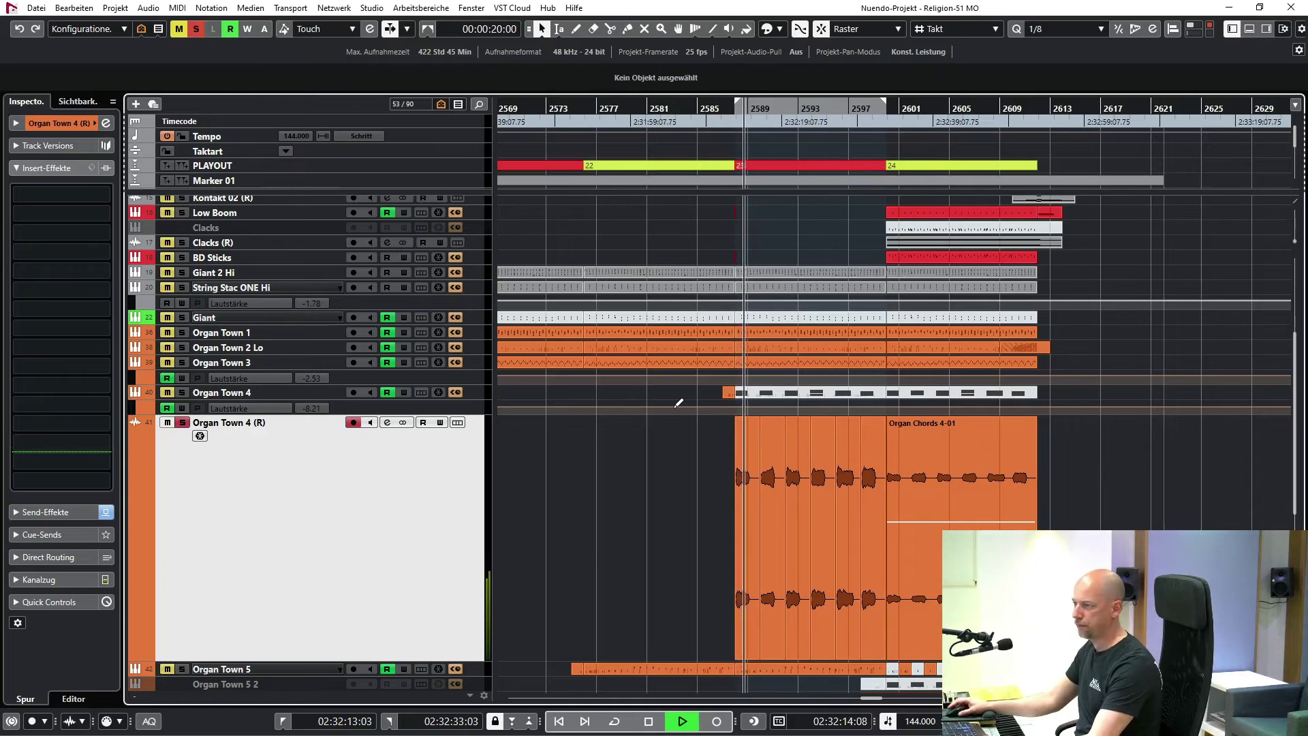
scroll(684, 400, "down", 3)
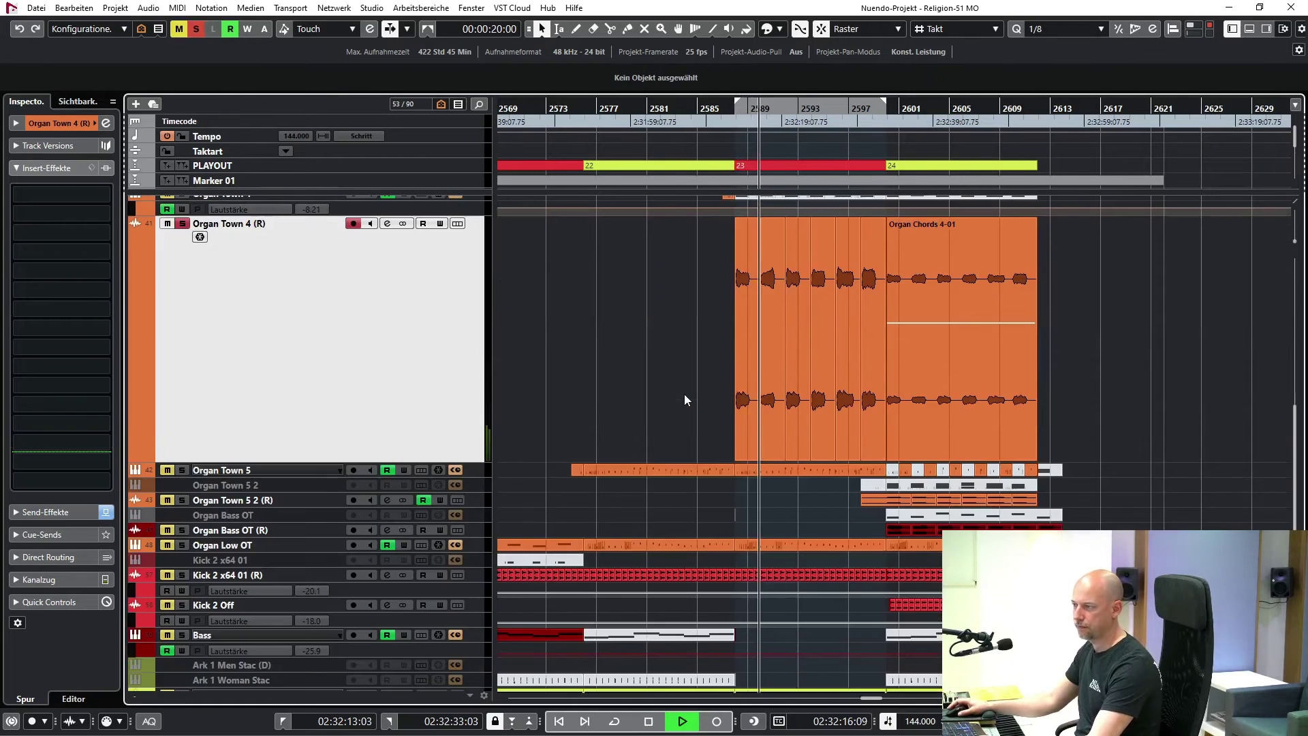
scroll(685, 396, "down", 1)
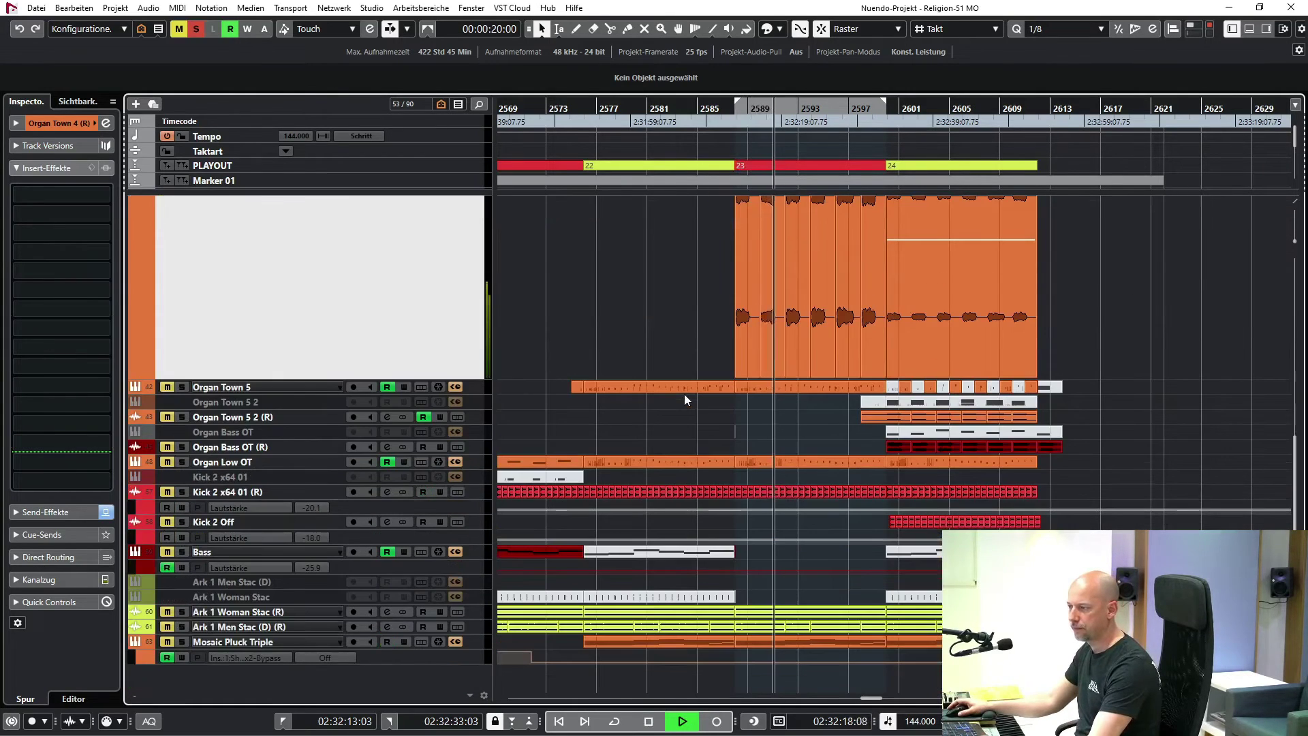
scroll(685, 394, "up", 4)
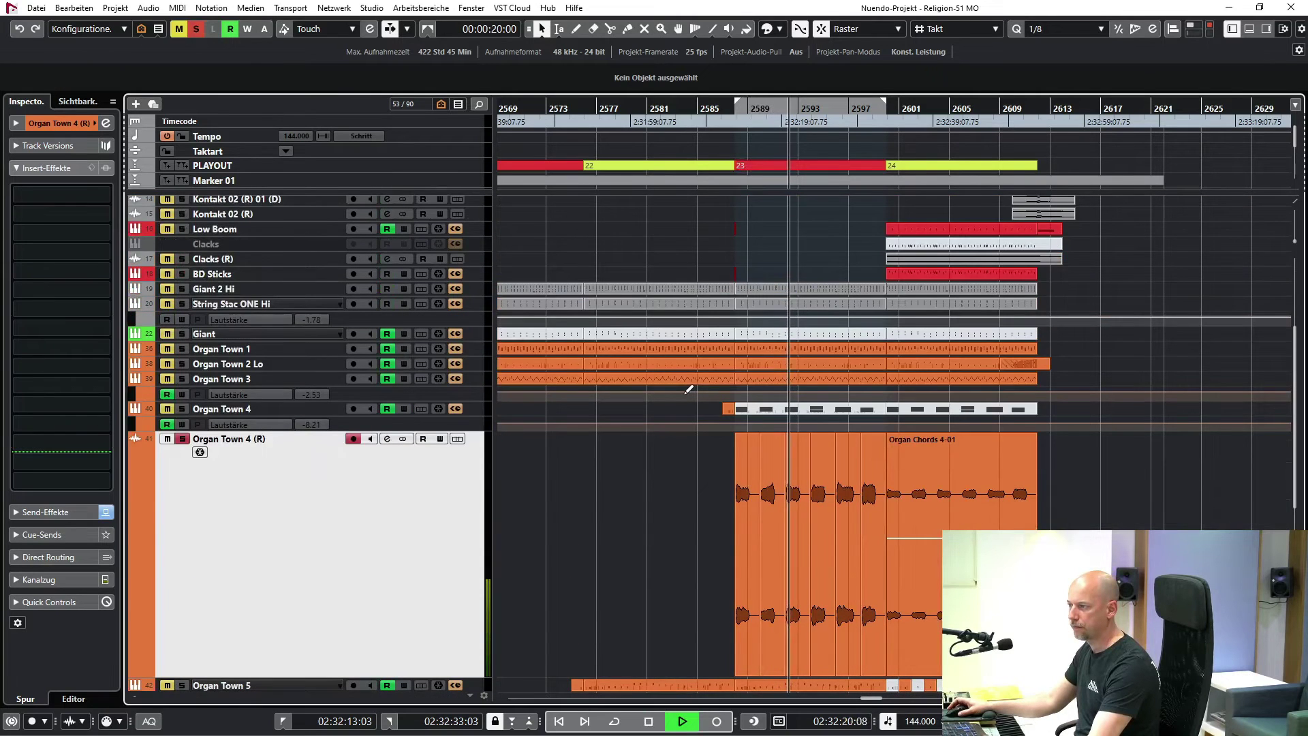
scroll(685, 394, "up", 1)
scroll(684, 394, "up", 1)
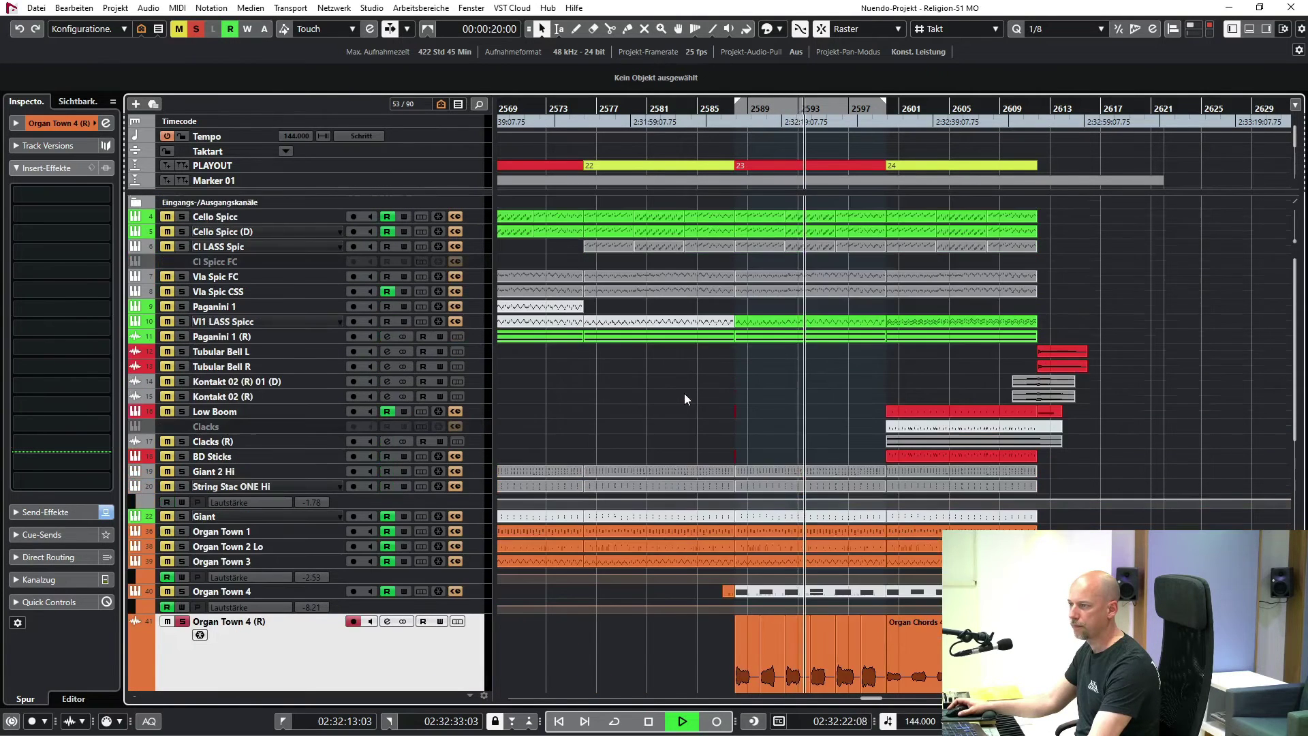
key("space")
left_click(196, 31)
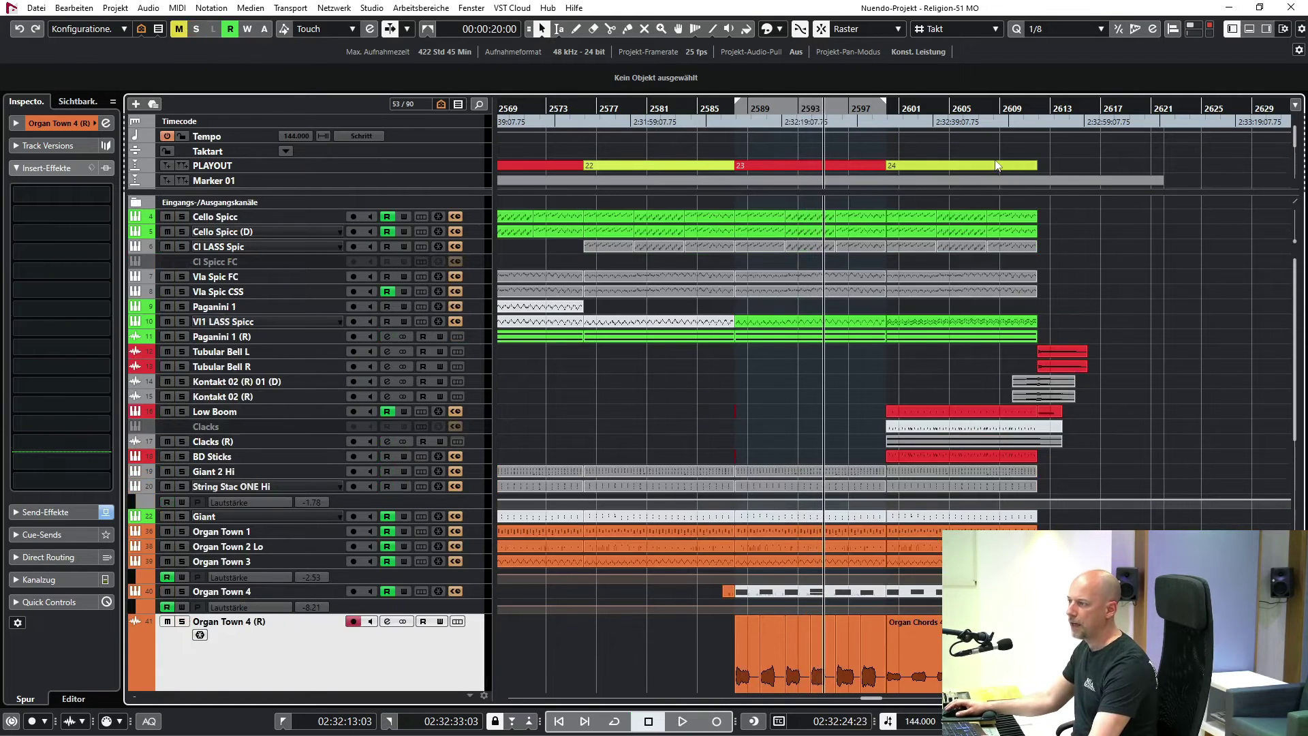
- Set the locators to section 24 and select the Organ Chords 4-01 event on Organ Town 4 (R)
left_click(996, 166)
key("p")
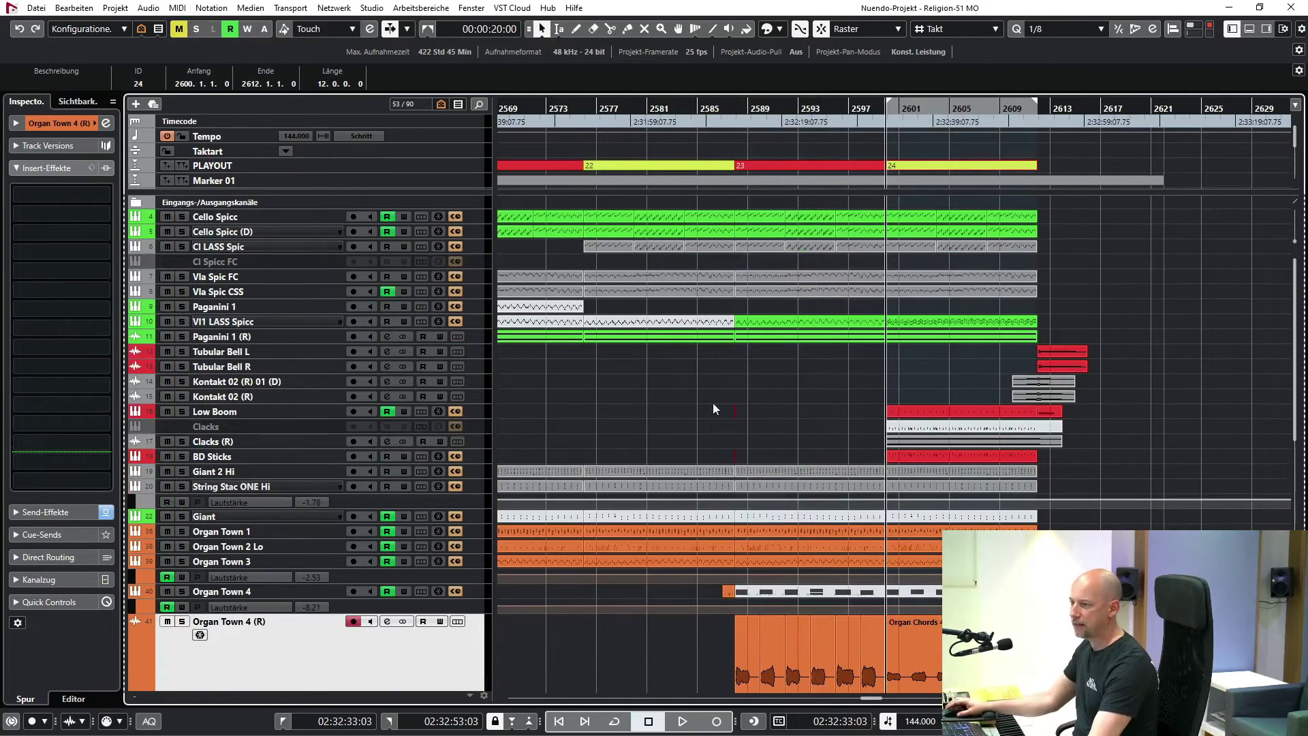
scroll(723, 395, "down", 5)
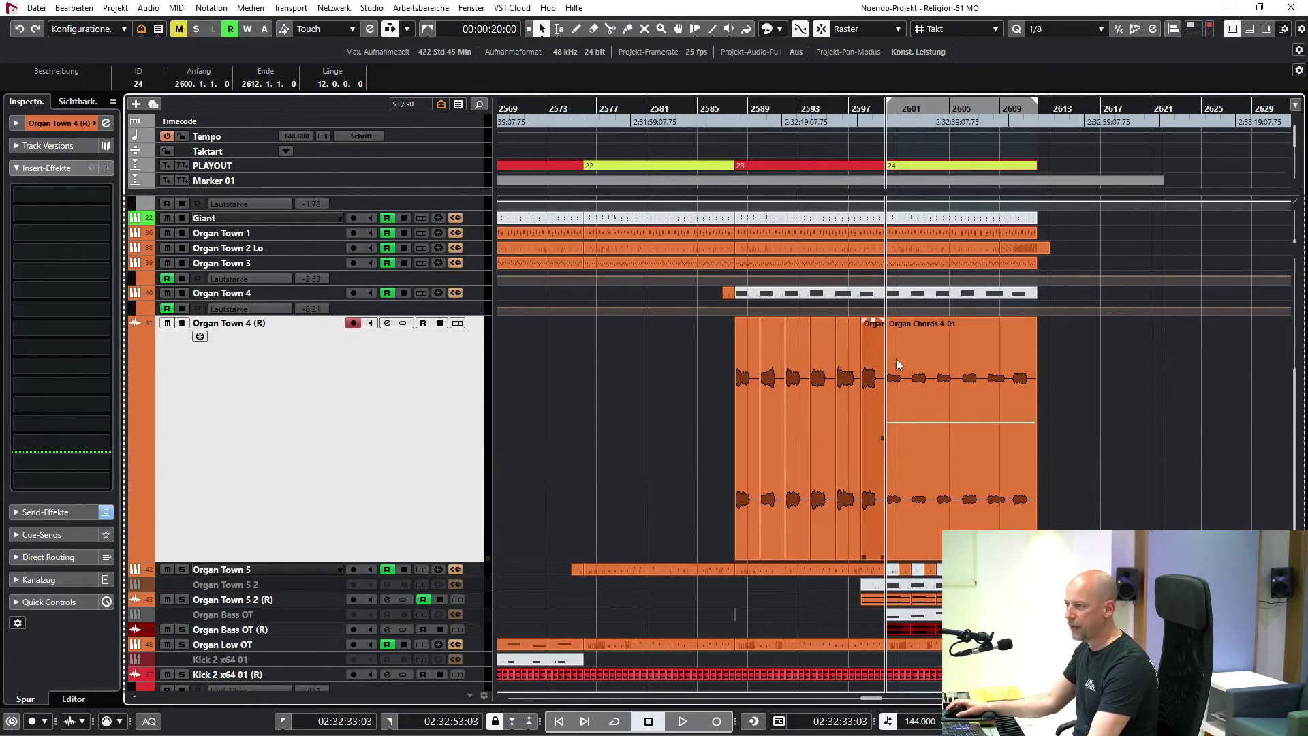
mouse_move(874, 365)
left_mouse_down()
mouse_move(698, 366)
mouse_move(840, 382)
mouse_move(879, 348)
left_mouse_up()
left_click(942, 348)
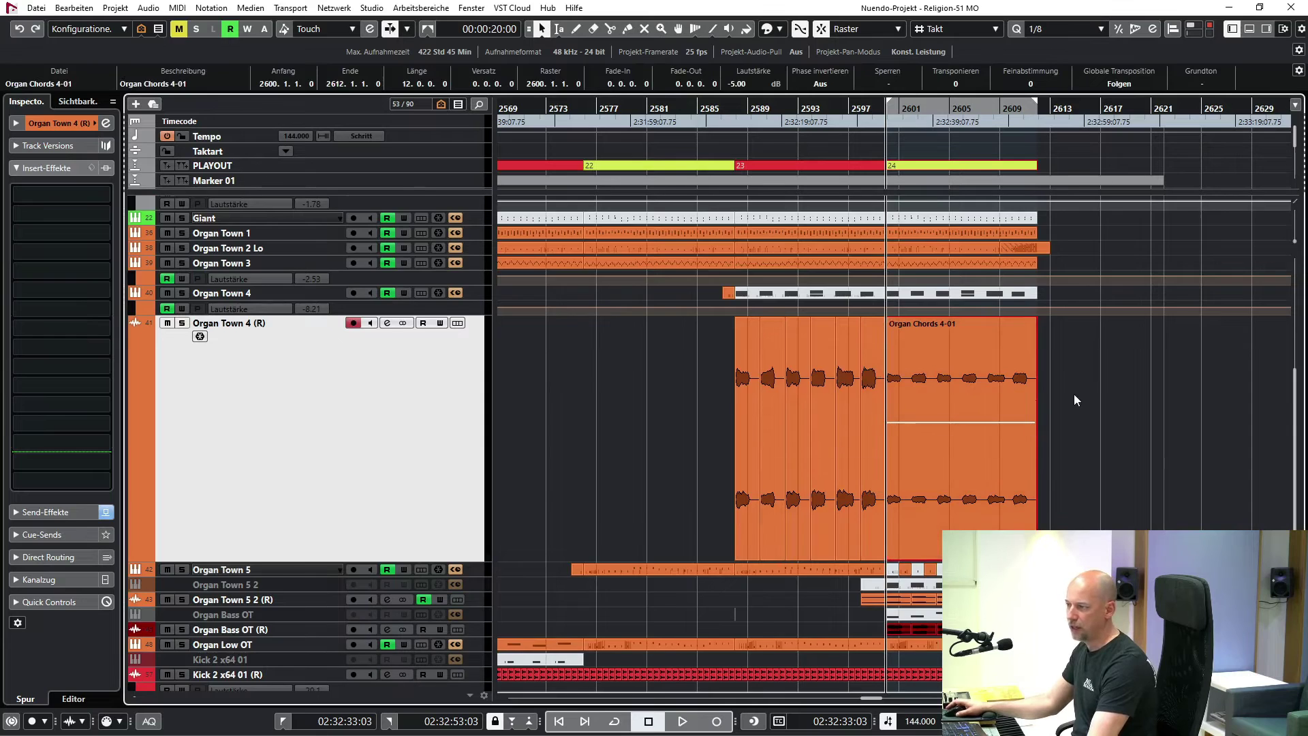
- Select the Organ Town 5 2 (R) events and audition that track in solo from the start of section 24
scroll(1075, 395, "down", 3)
left_click(248, 500)
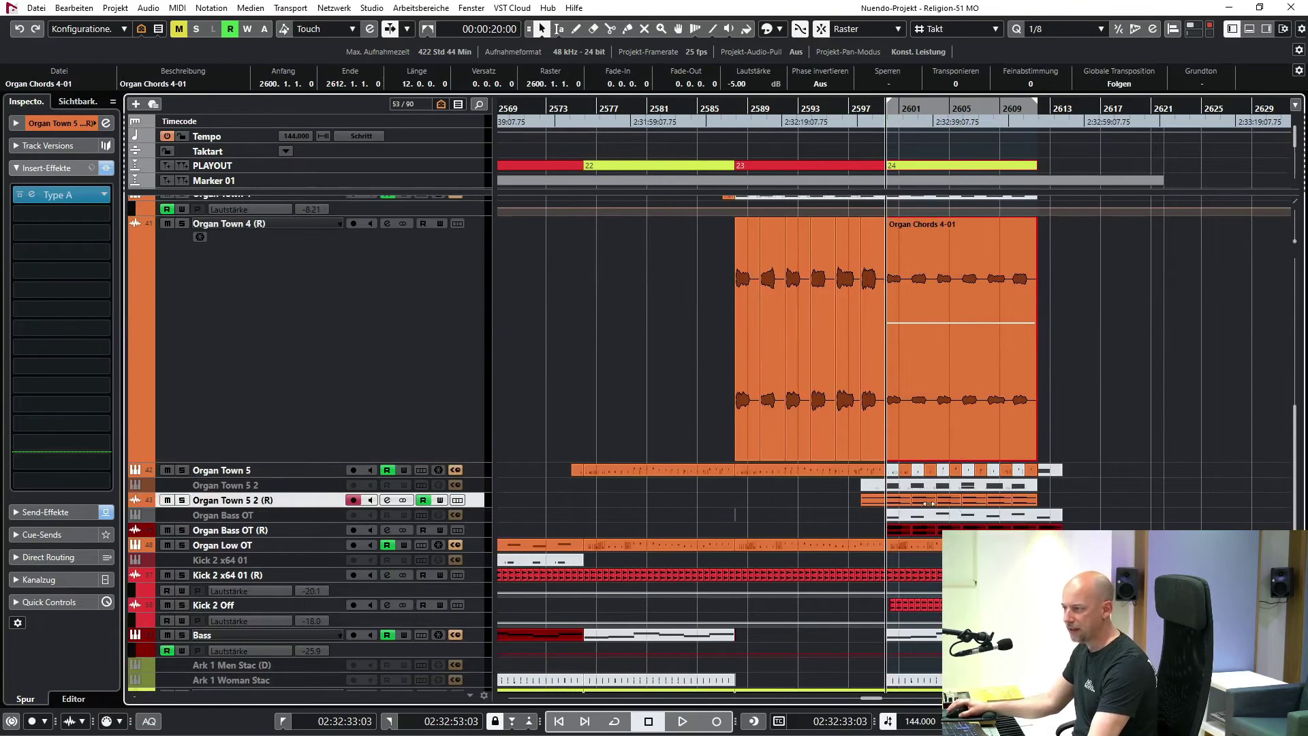
left_click(817, 511)
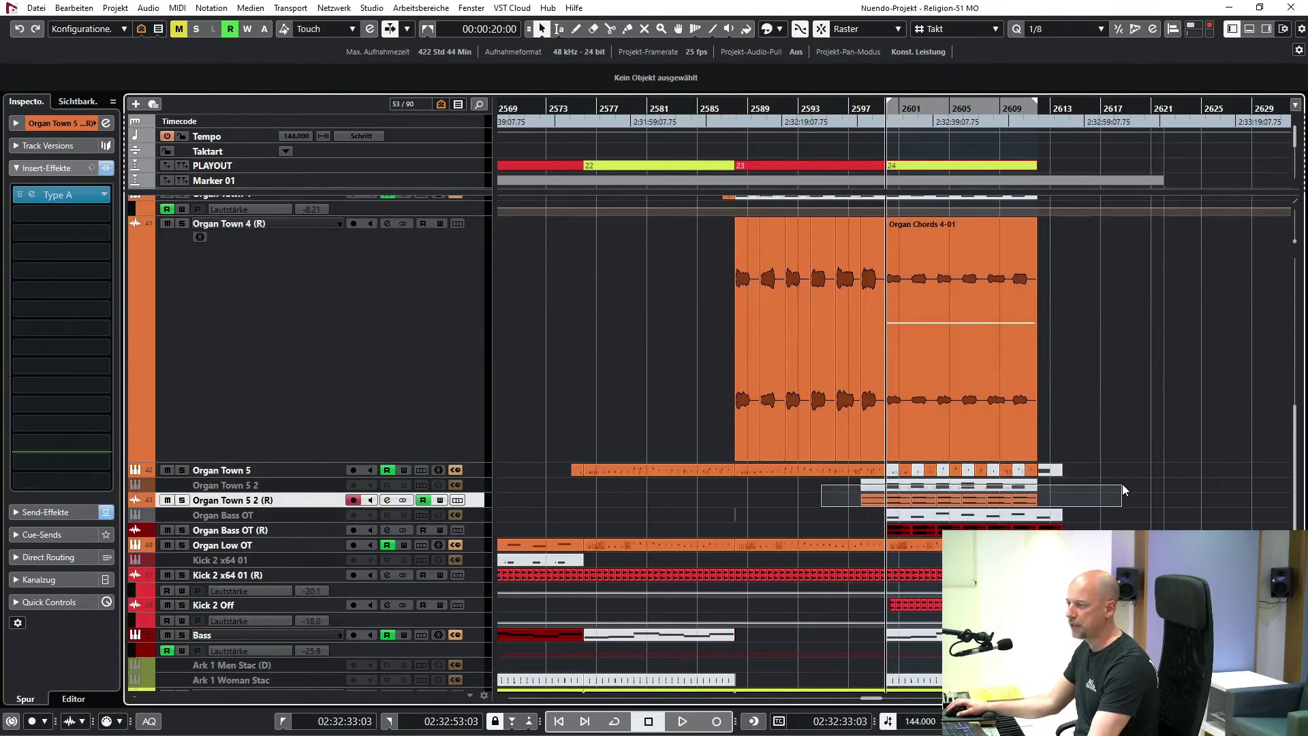
left_click_drag(830, 503, 1023, 499)
key("s")
key("space")
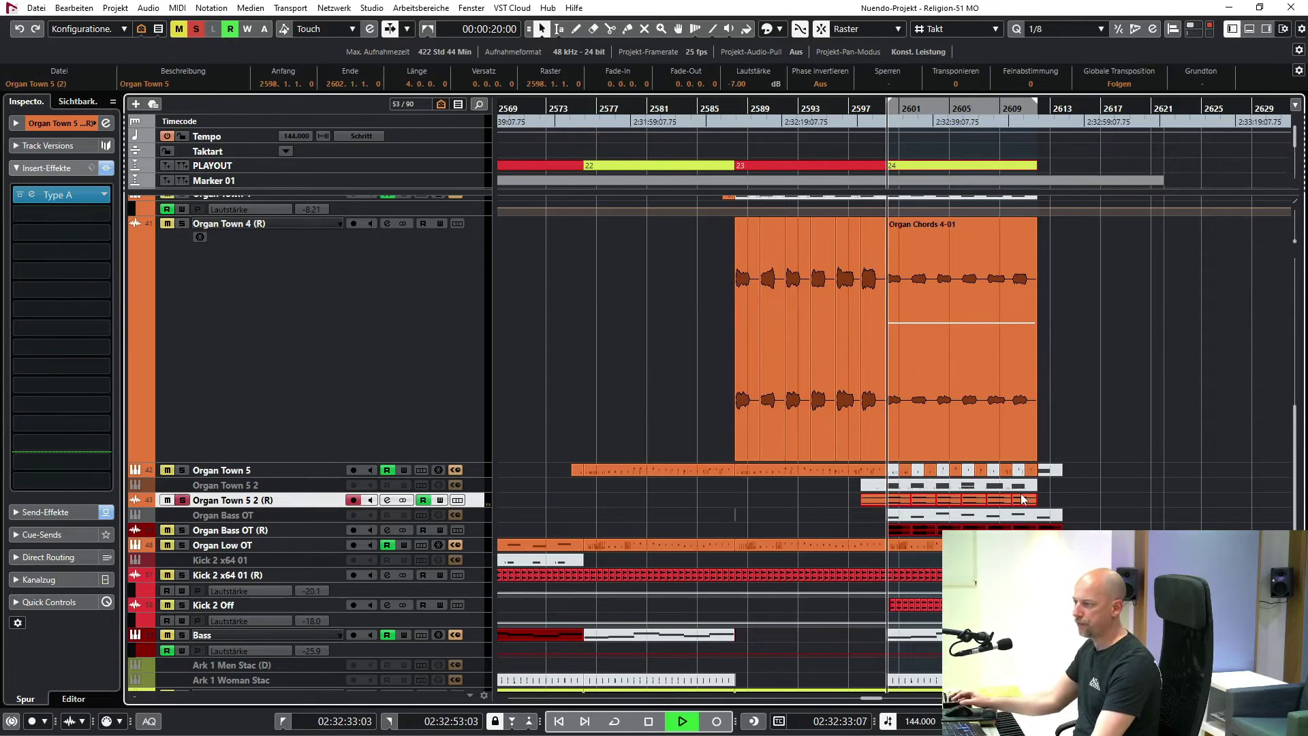
- Add Organ Town 4 (R) to the solo to hear both organ layers together, and clear all solos
left_click(181, 224)
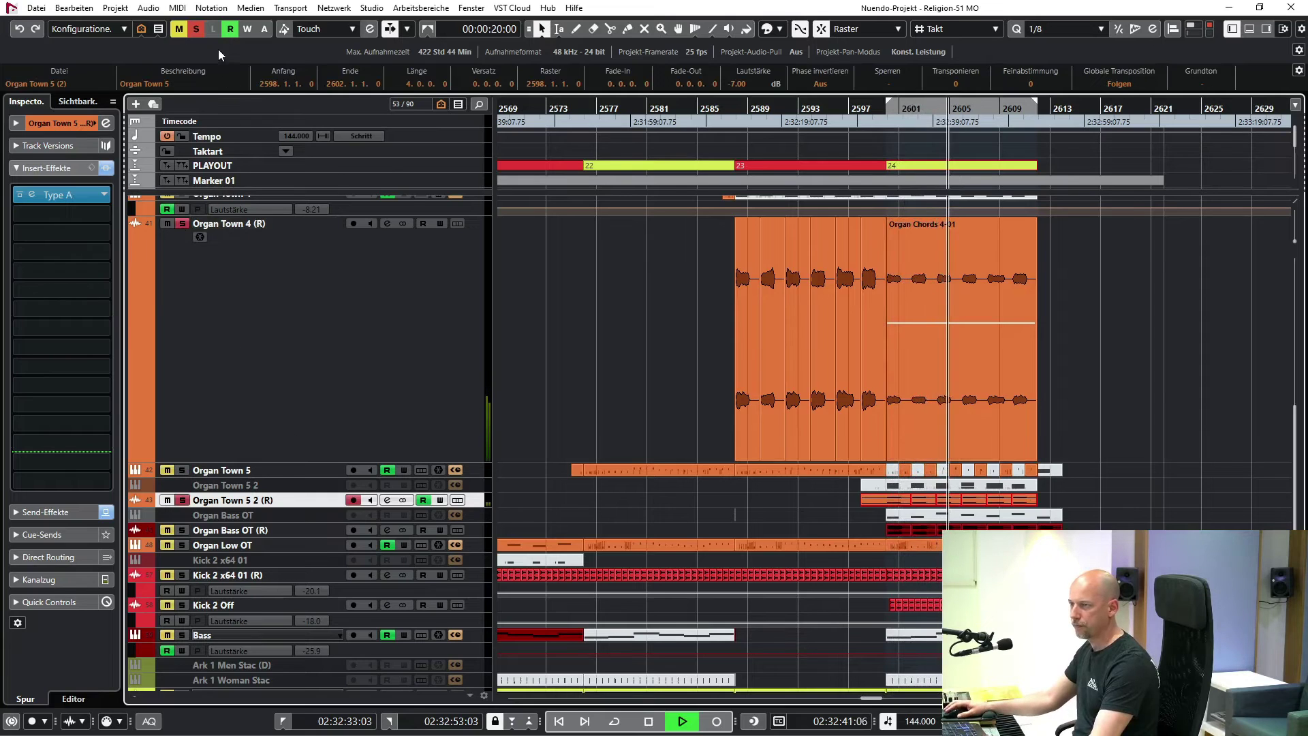
key("space")
left_click(198, 33)
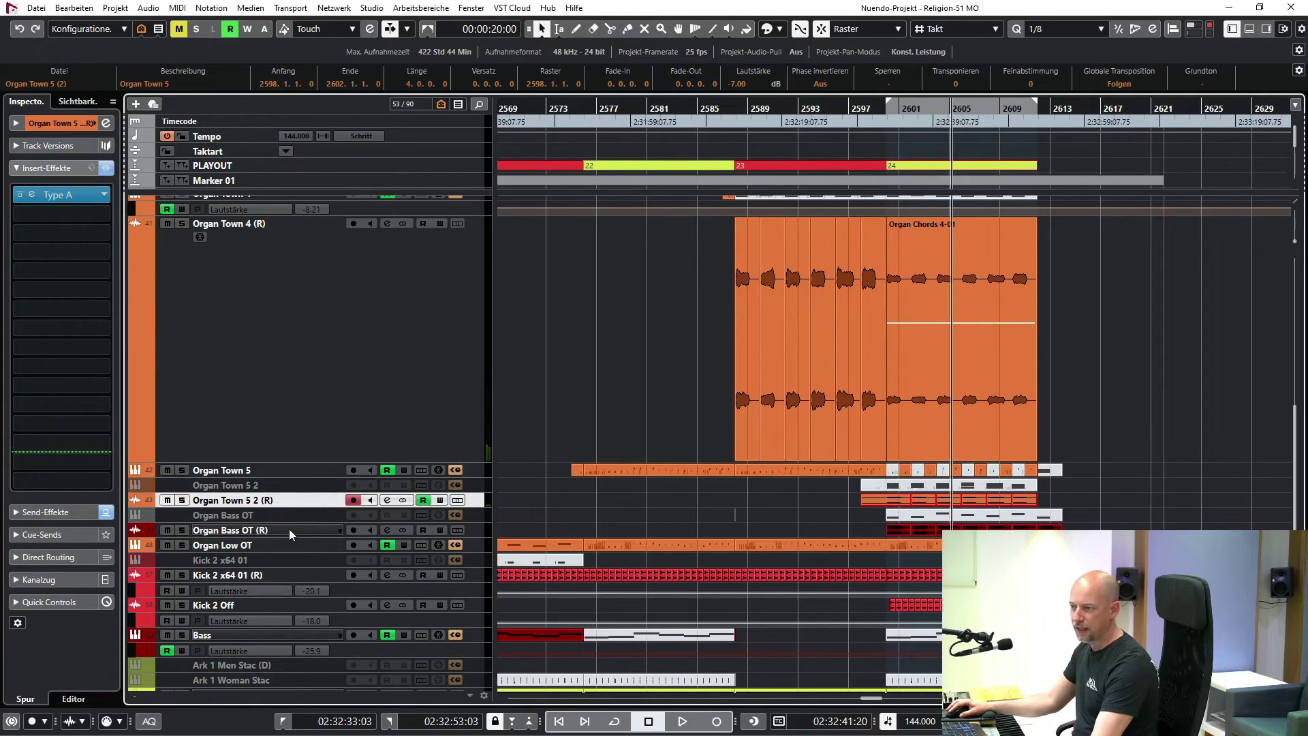
- Select the Organ Bass OT (R) events in section 24 and set the locators around them
left_click(290, 530)
left_click_drag(864, 531, 967, 538)
key("p")
- Audition Organ Bass OT (R) in solo, examine its Black Box Analog Design HG-2 insert effect, and clear the solo
key("s")
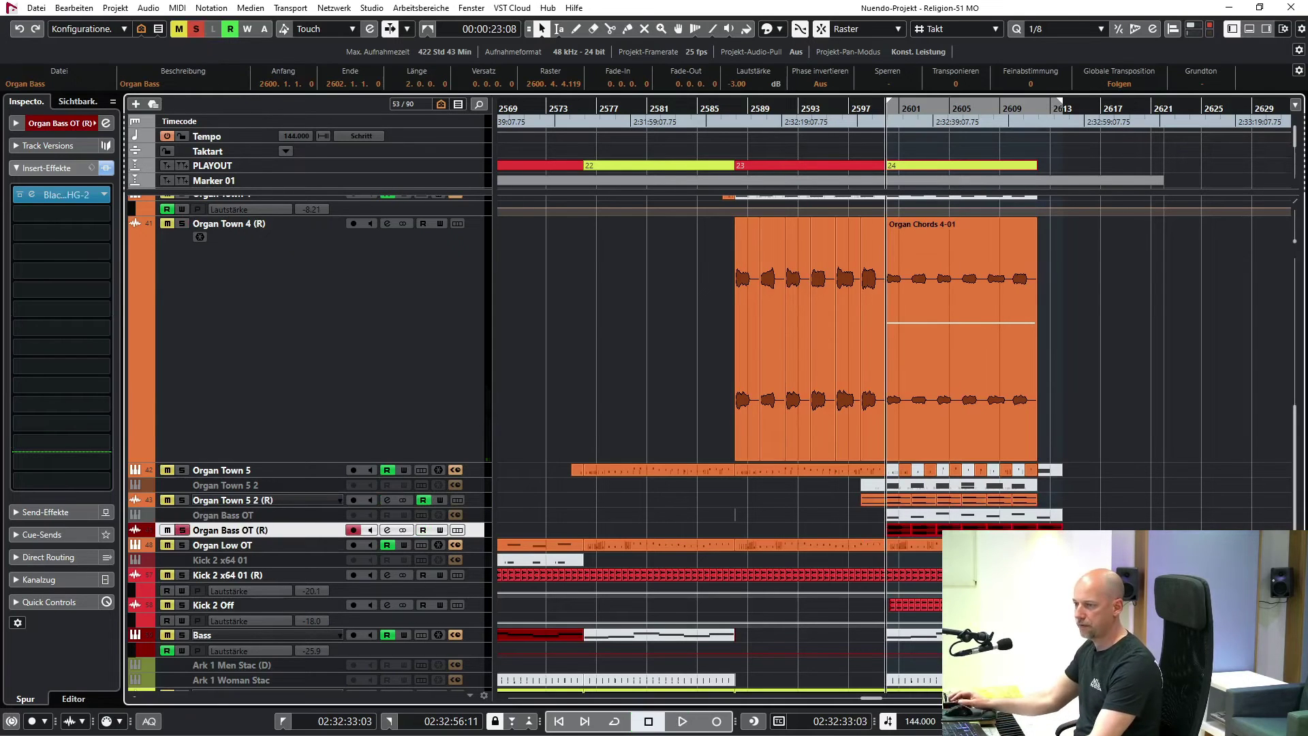
key("space")
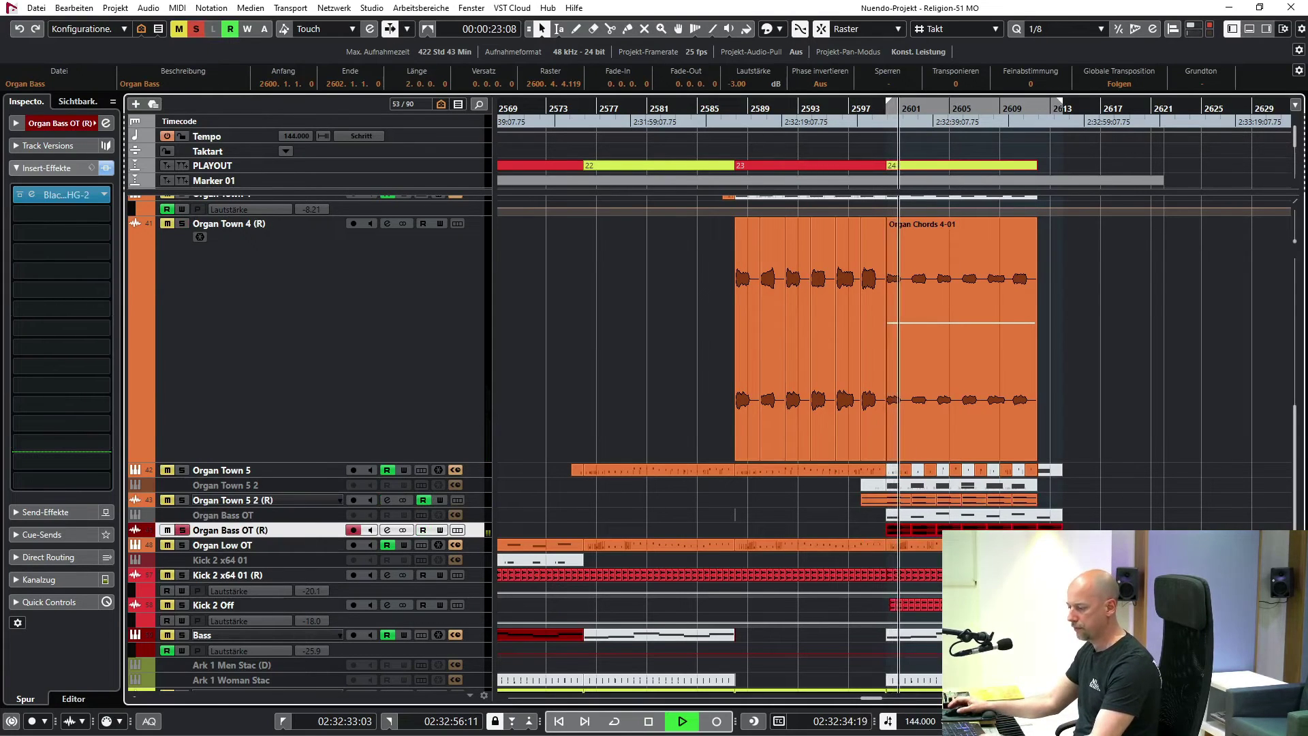
key("h")
key("h")
key("h")
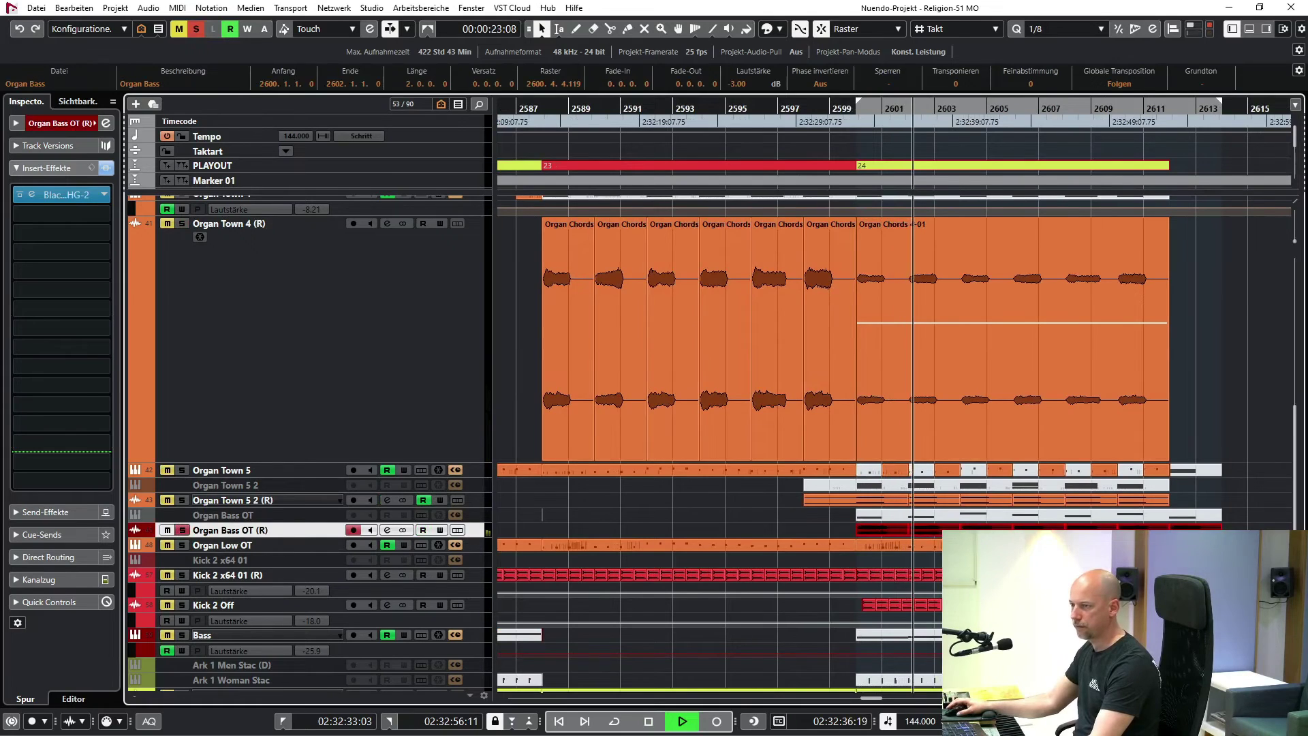
left_click(34, 192)
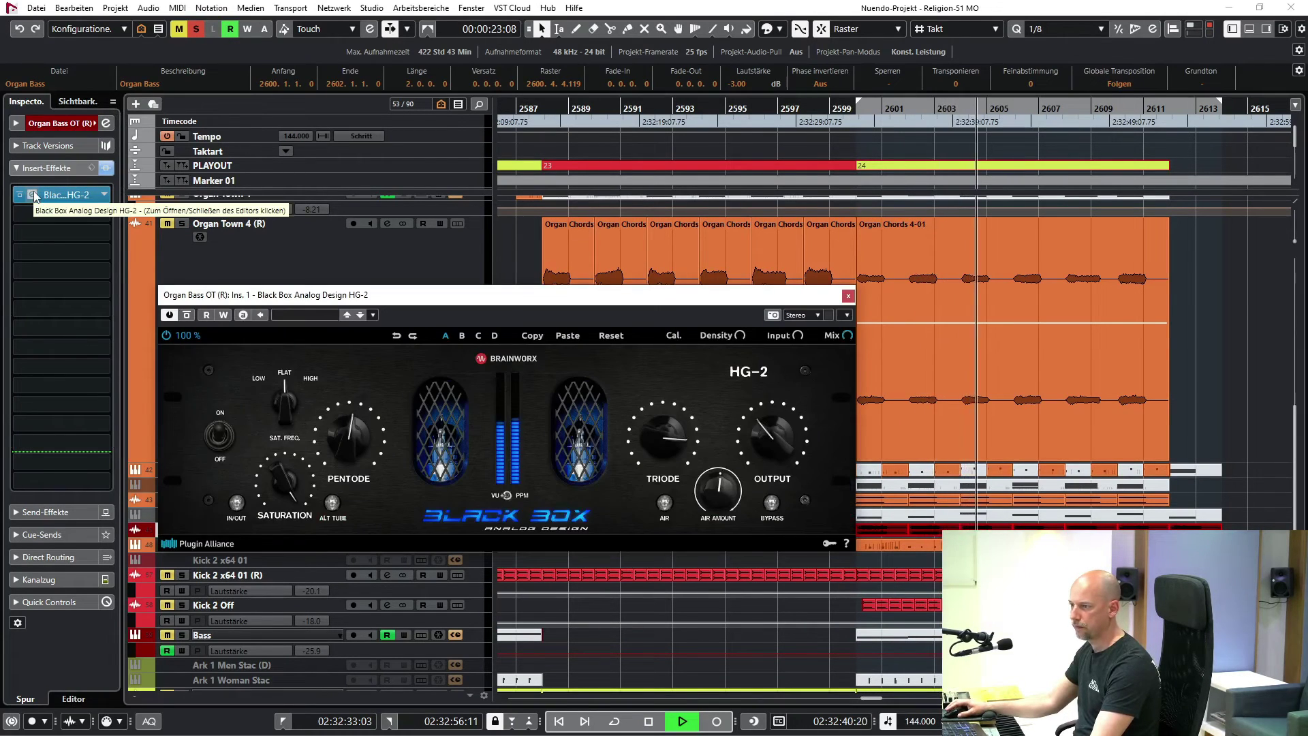
left_click(850, 297)
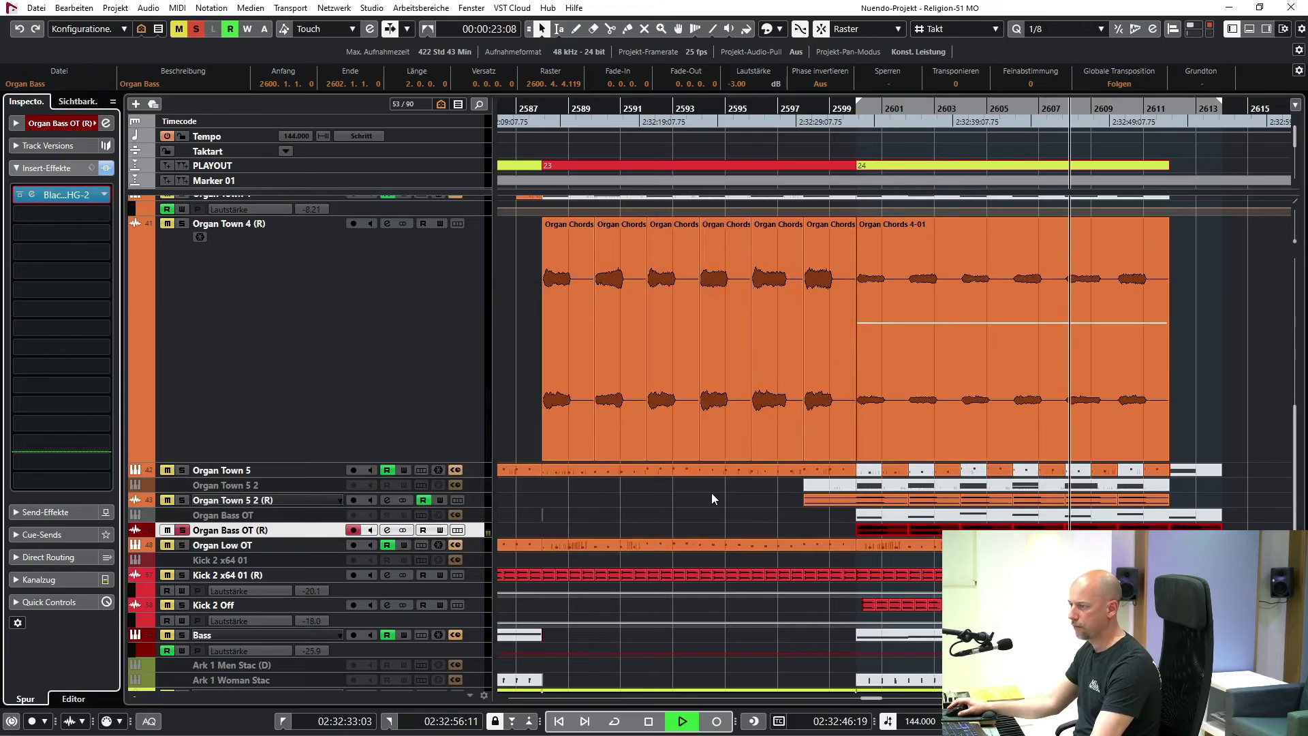
key("space")
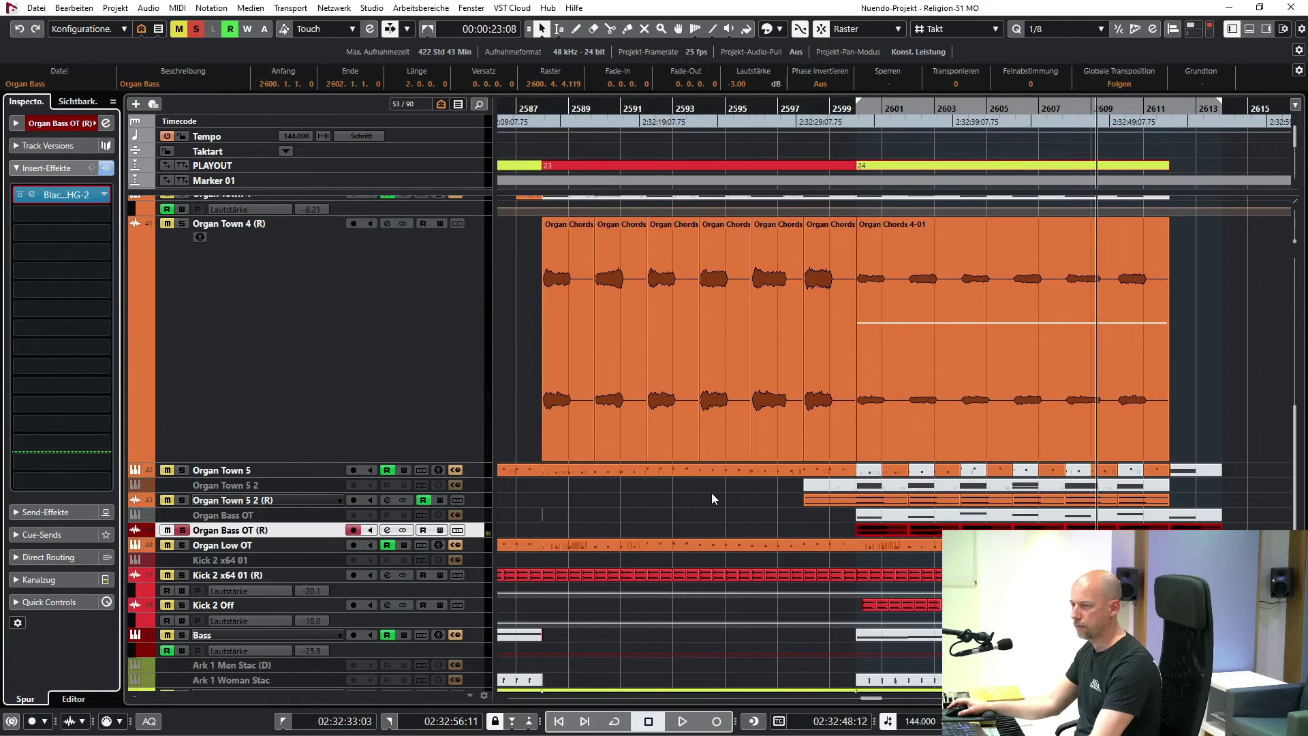
left_click(693, 496)
- Select Kick 2 x64 01 (R) and its first kick event in section 24, and set the locators to that section
scroll(693, 496, "down", 3)
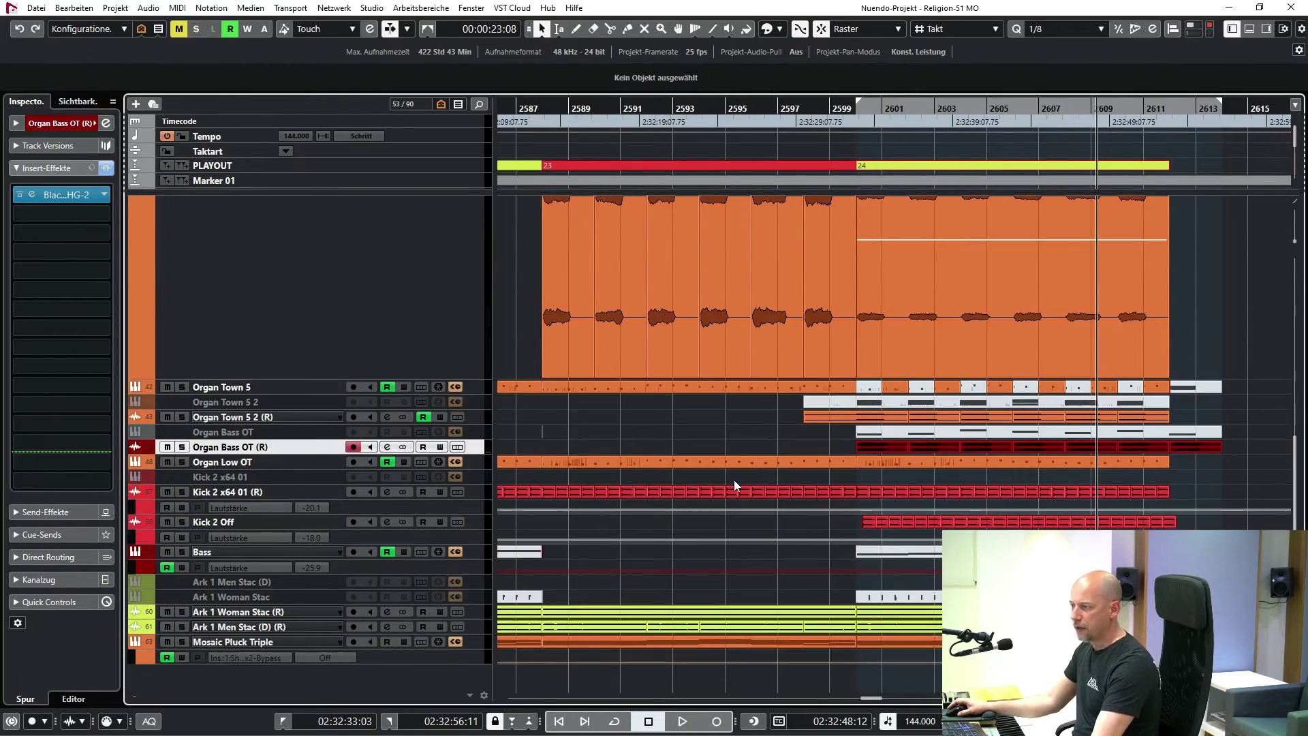
left_click(406, 493)
scroll(681, 469, "right", 3)
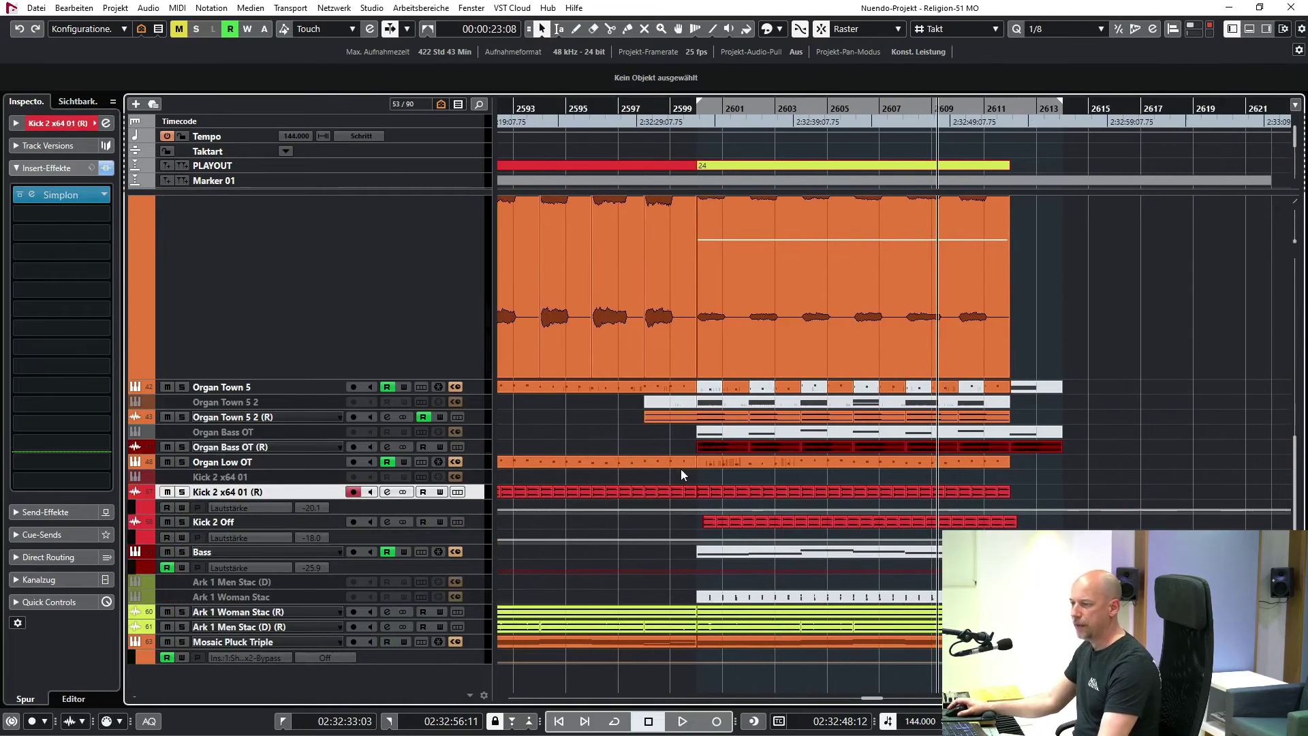
left_click(712, 493)
key("l")
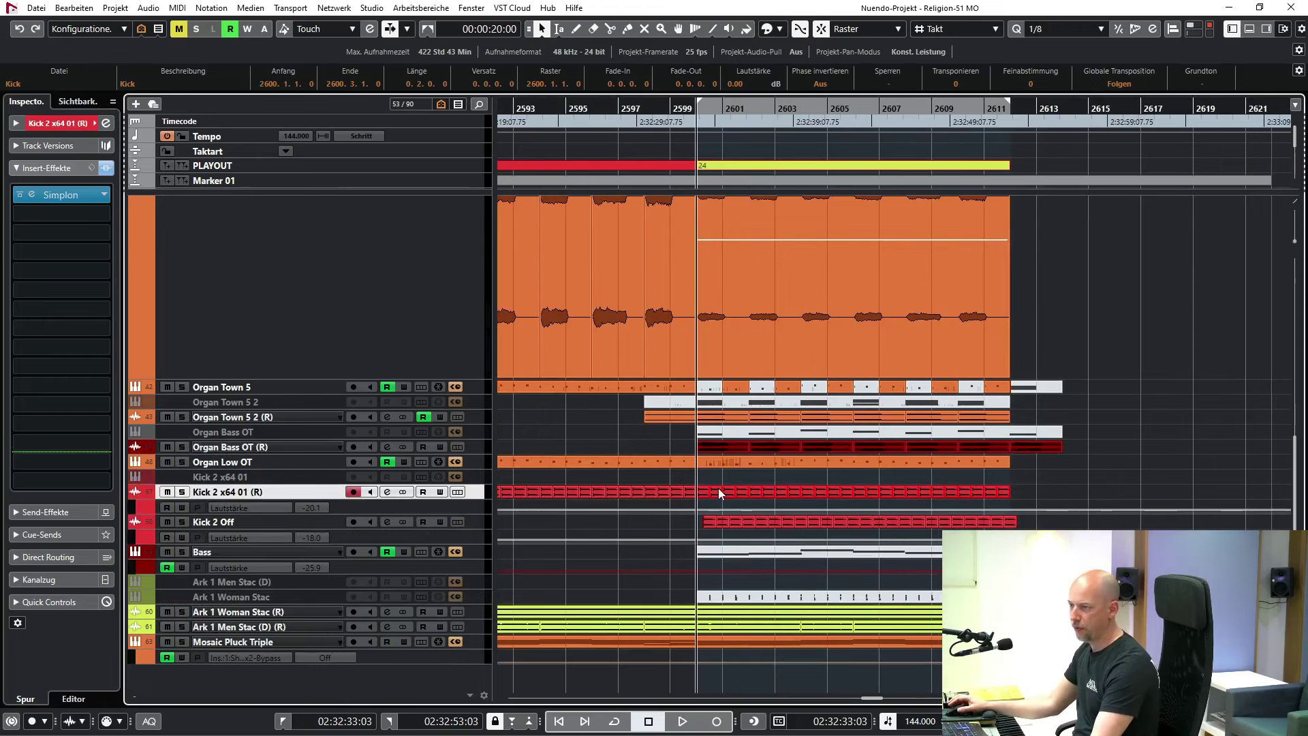
- Audition Kick 2 x64 01 (R) in solo from the start of section 24
key("s")
key("space")
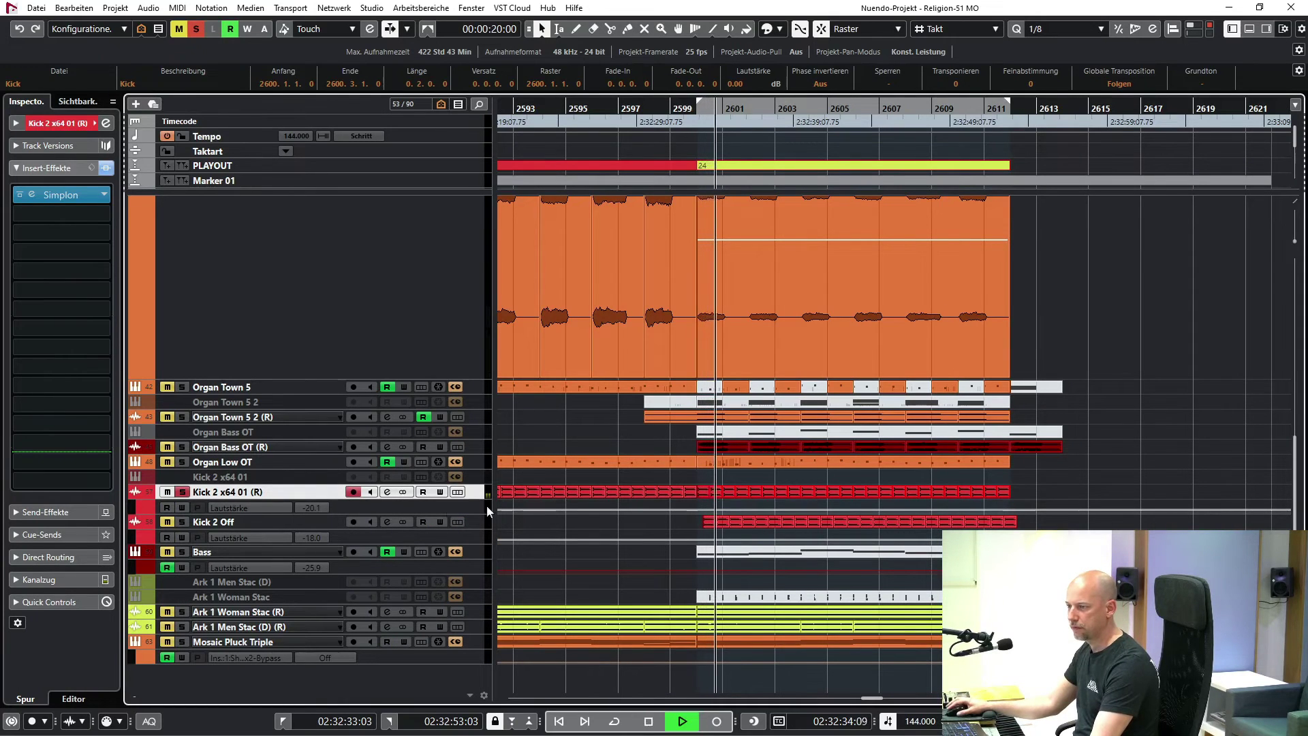
key("space")
key("s")
- Audition Kick 2 Off alone in solo from the start of section 24
left_click(262, 524)
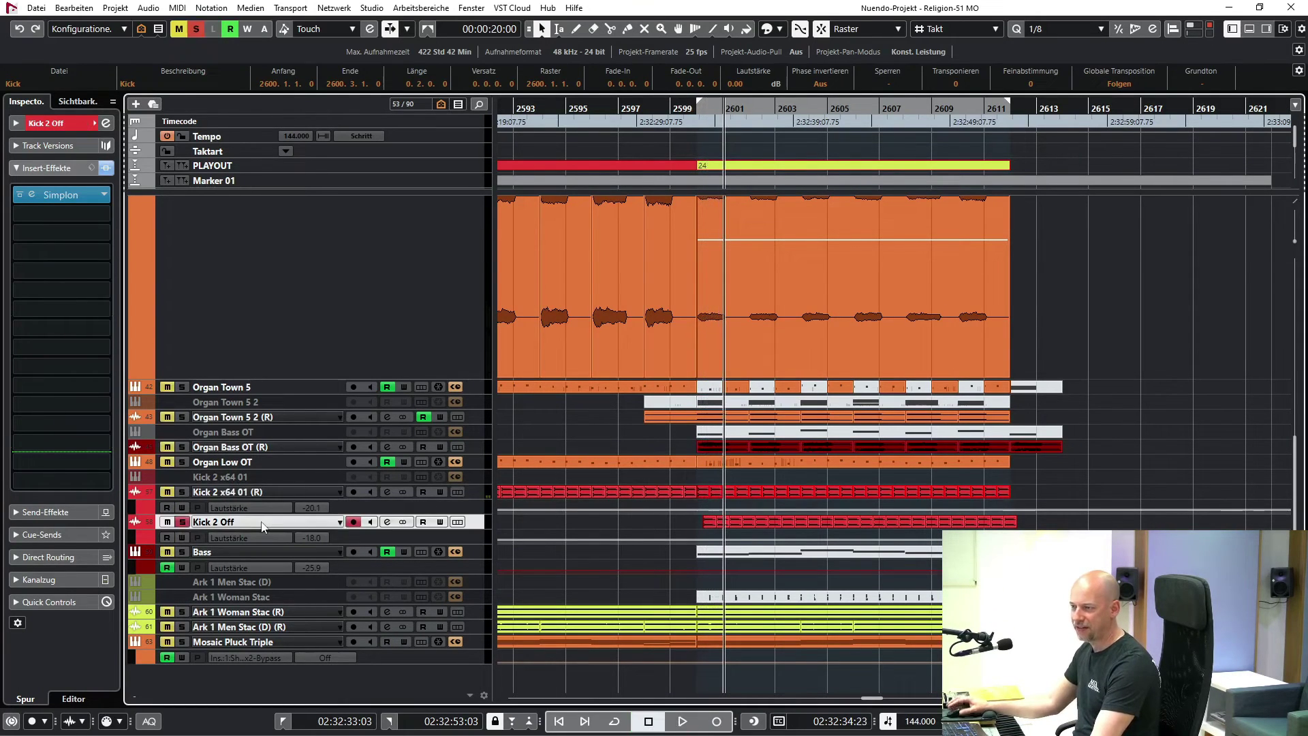
key("space")
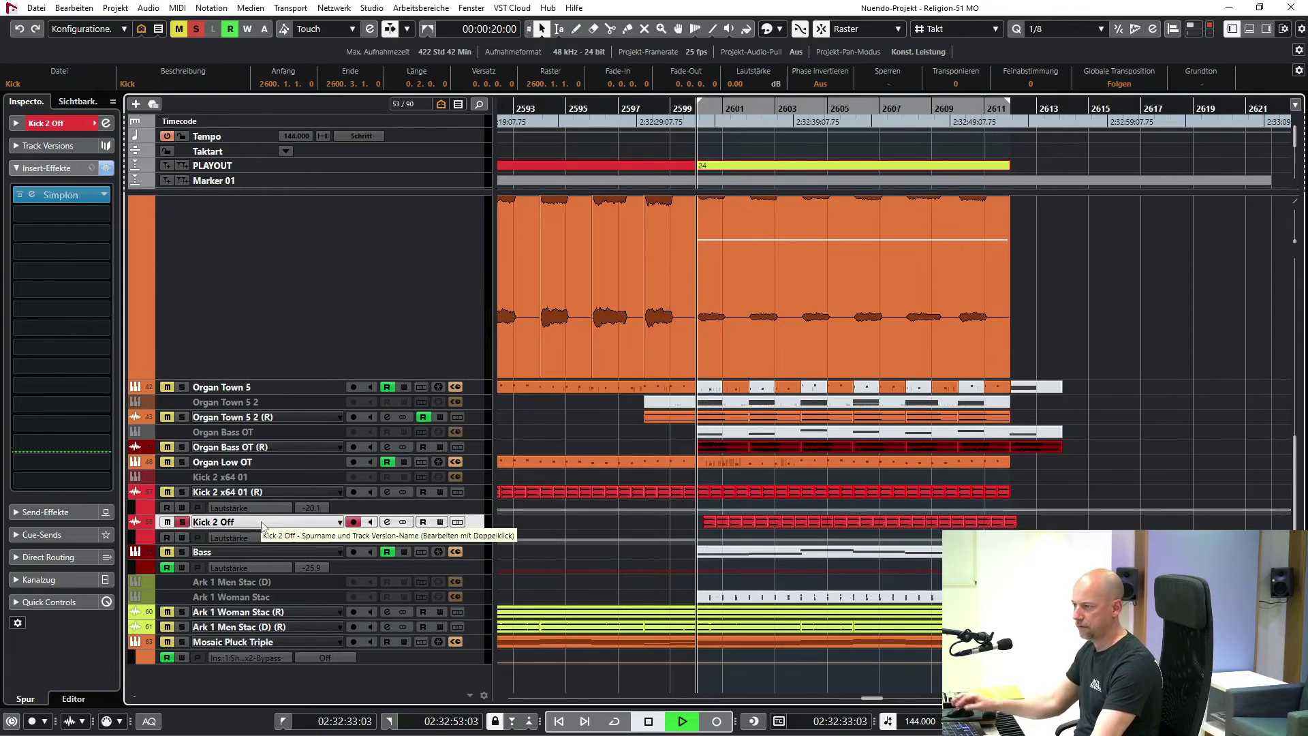
key("space")
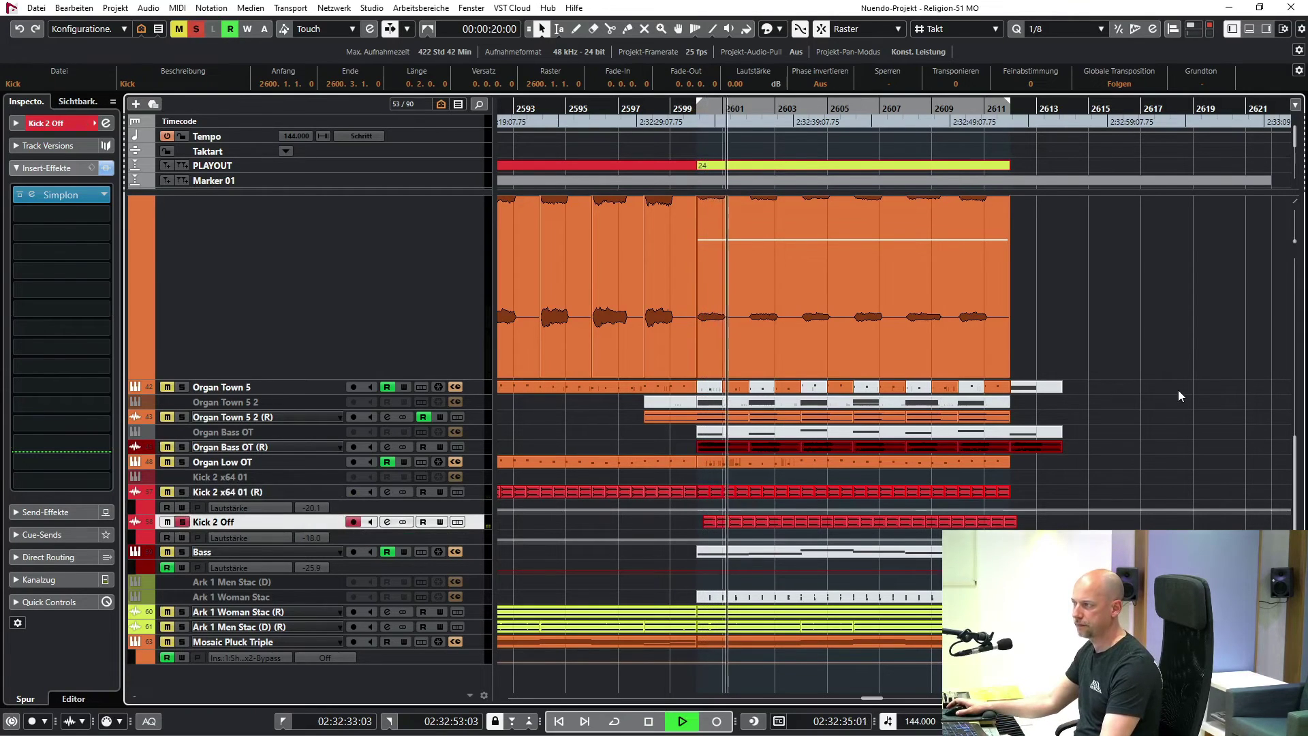
scroll(1179, 396, "right", 2)
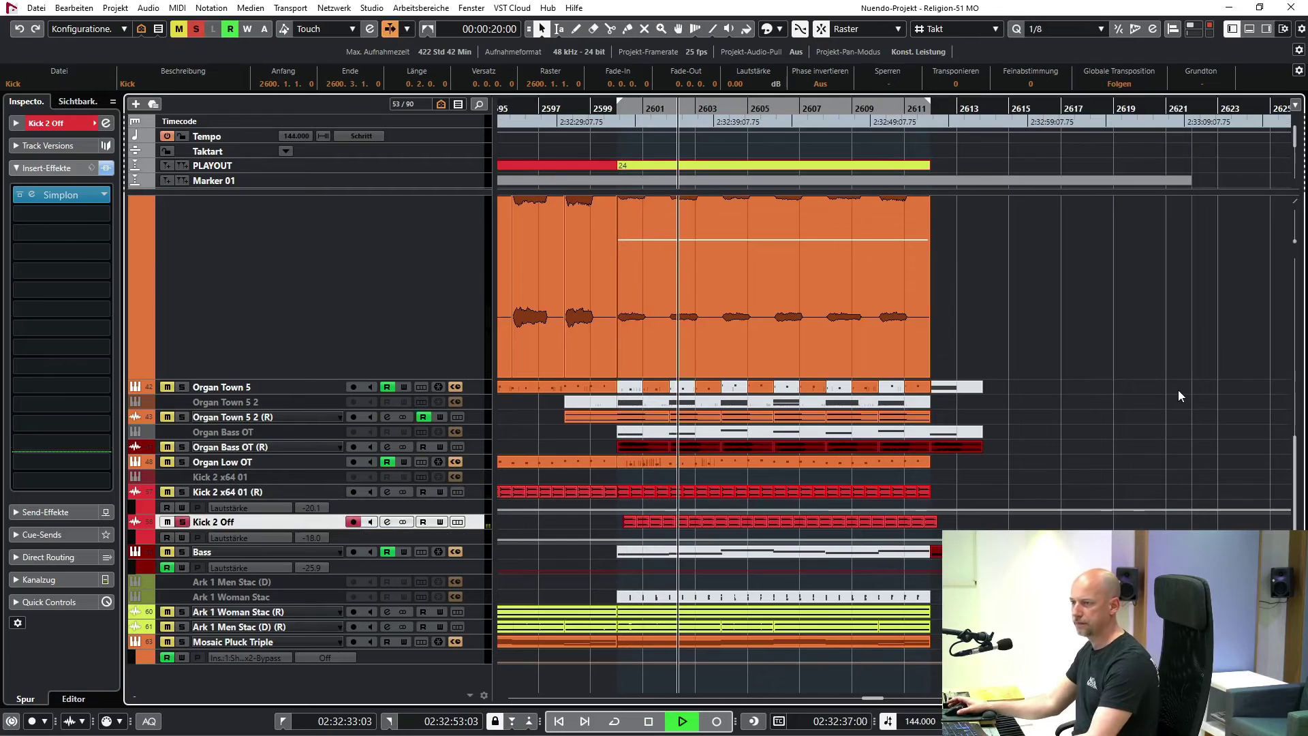
key("space")
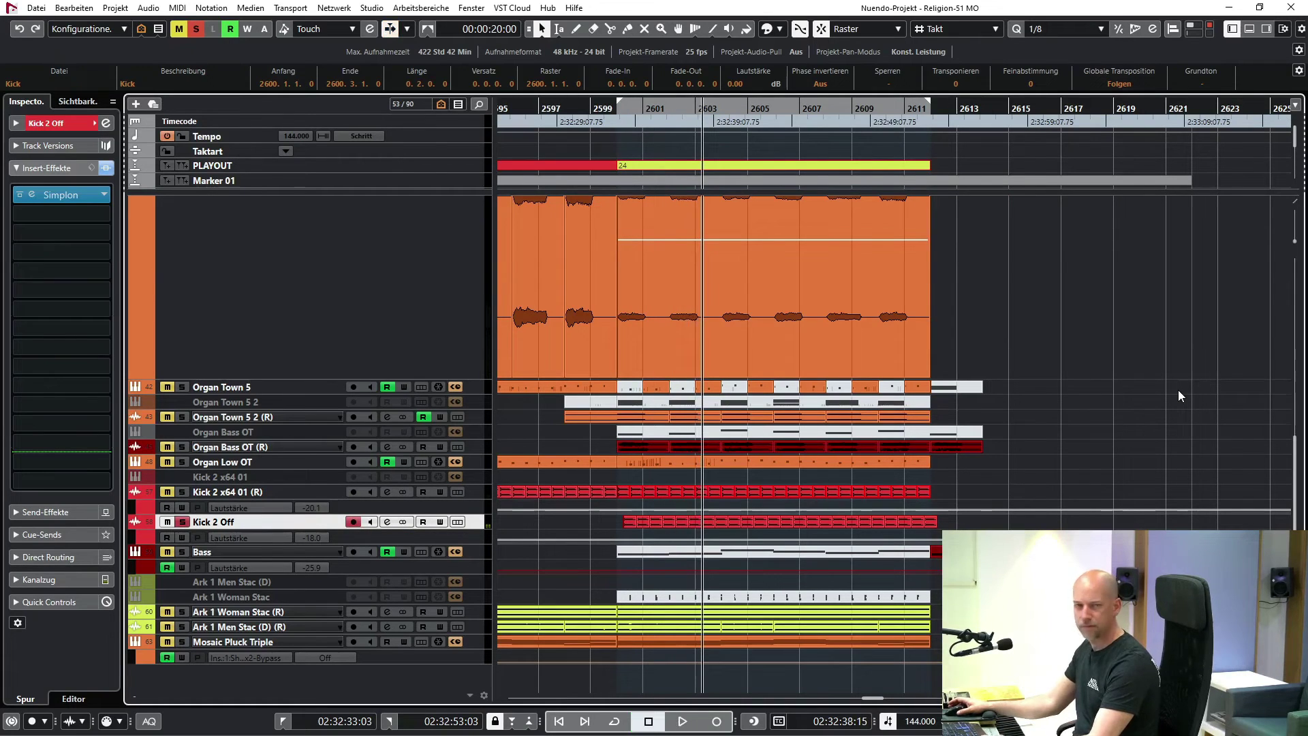
- Add Kick 2 x64 01 (R) to the Kick 2 Off solo and audition both kicks together from the start of section 24
left_click(182, 492)
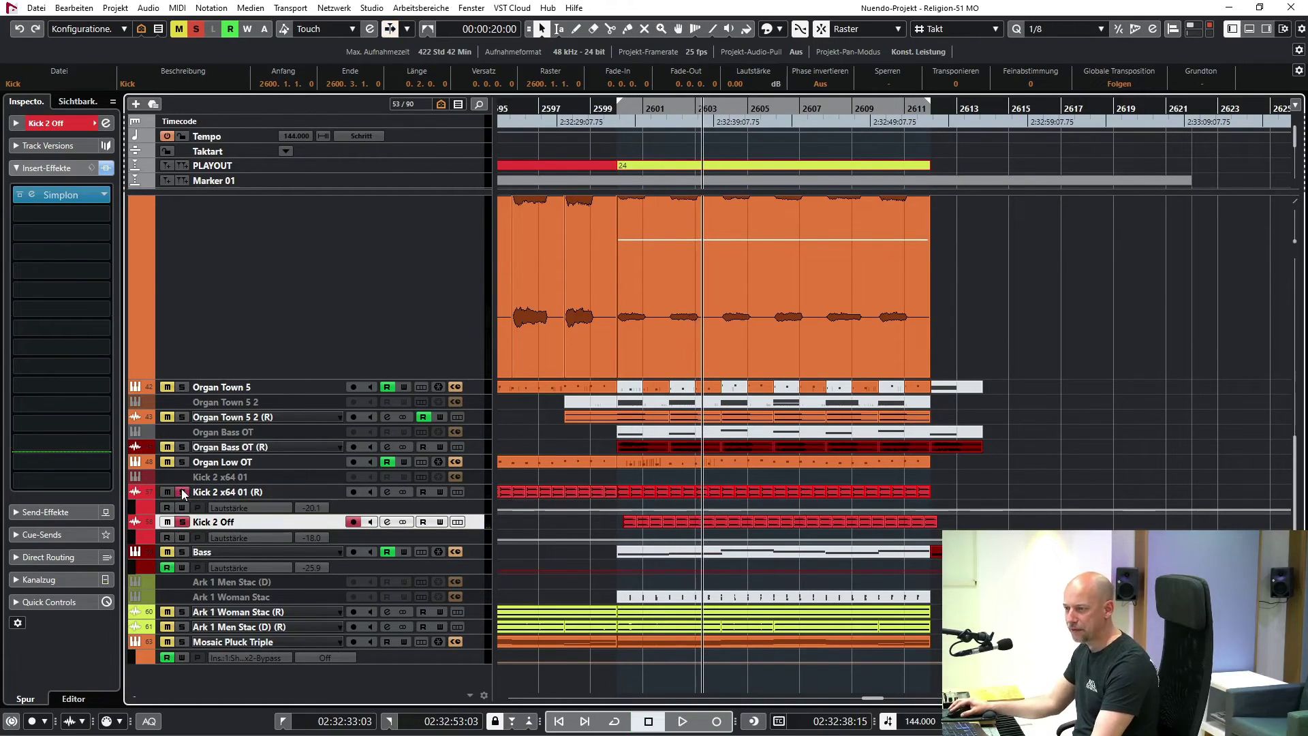
key("KP_1")
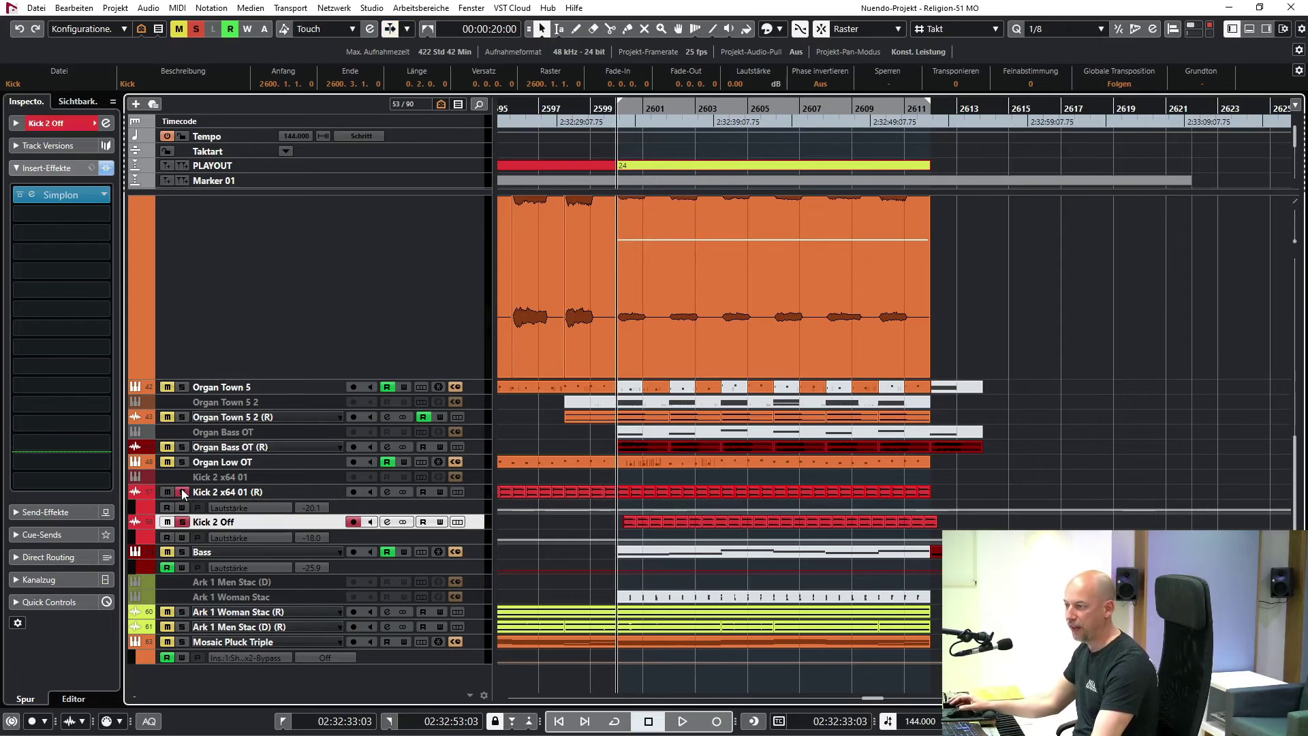
key("space")
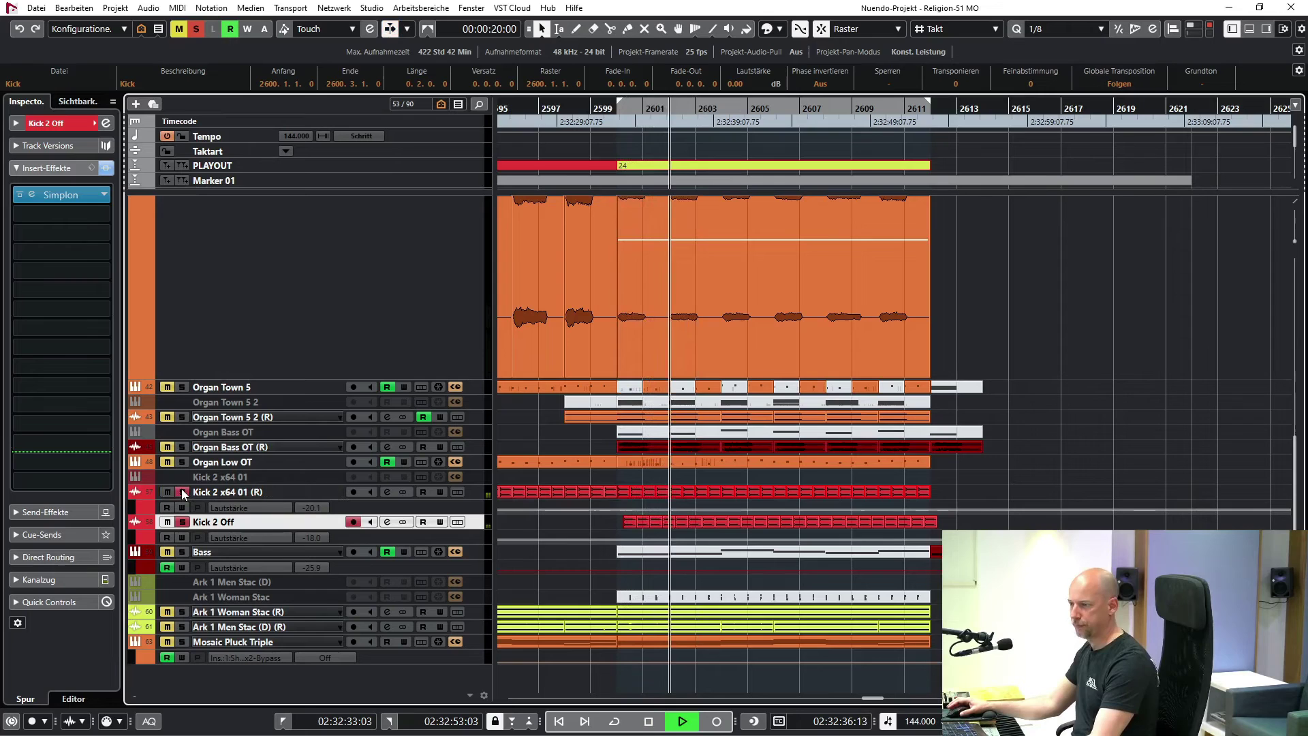
key("space")
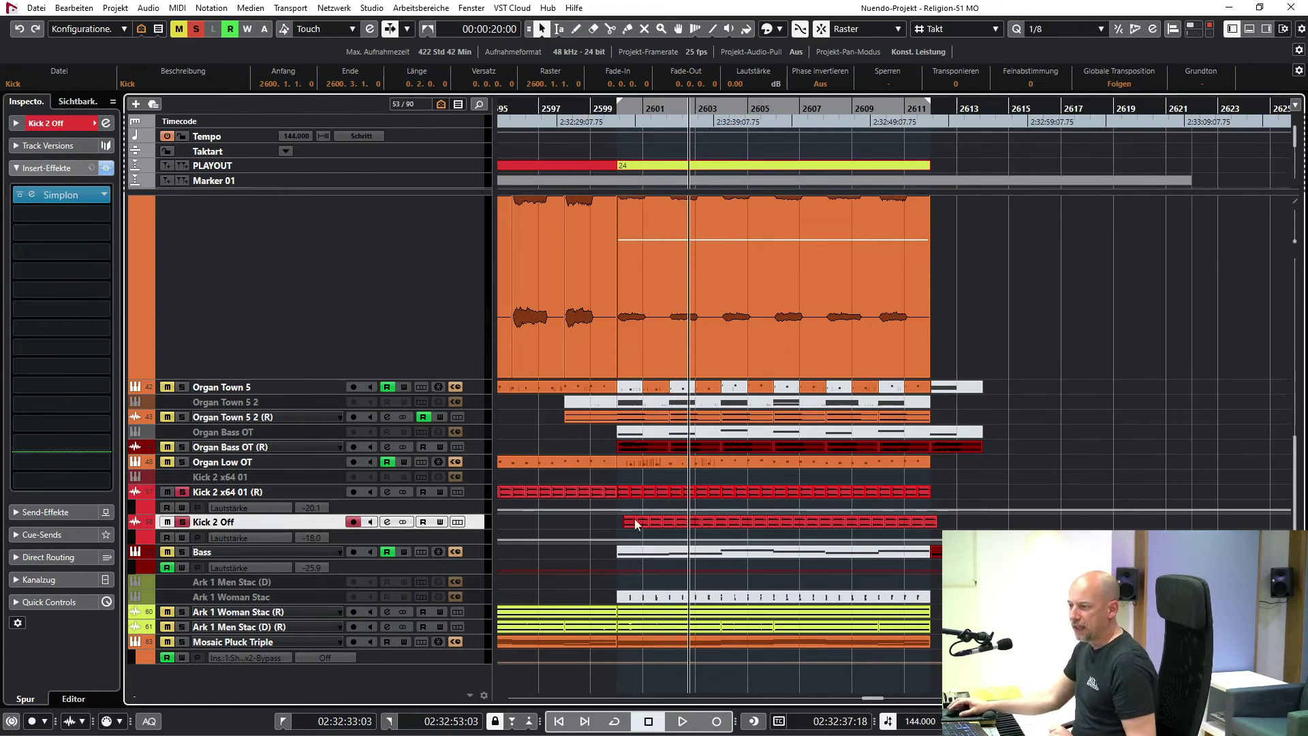
- Select all Kick 2 Off events in section 24 and audition both kicks together, checking the event volume
left_click_drag(601, 526, 1014, 528)
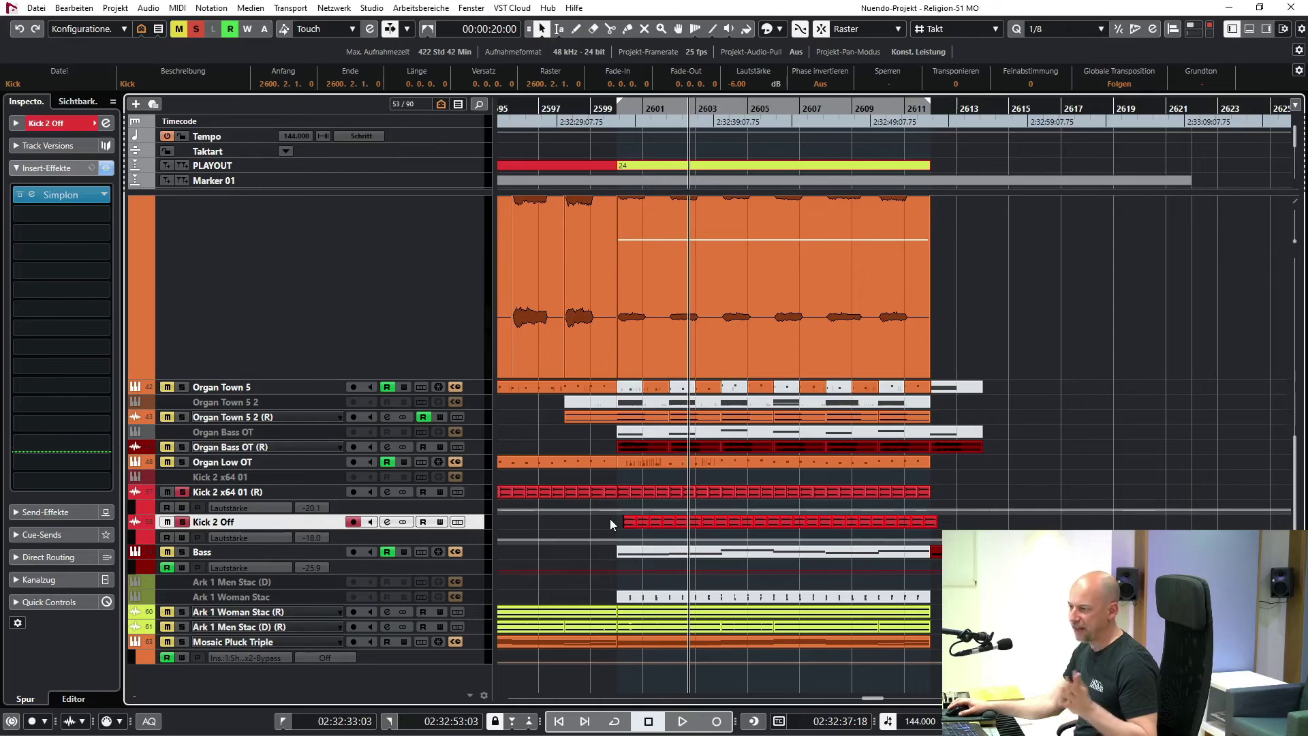
key("space")
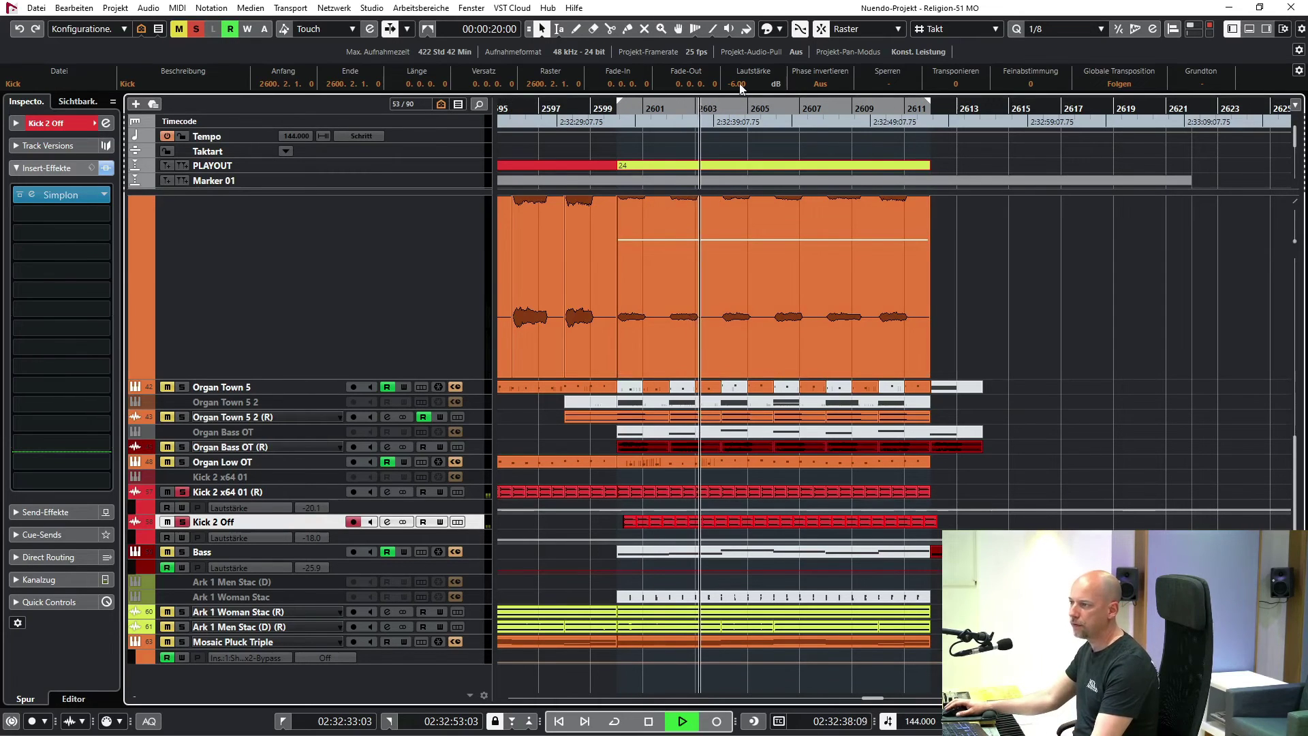
mouse_move(740, 87)
left_mouse_down()
mouse_move(732, 124)
mouse_move(748, 83)
left_mouse_up()
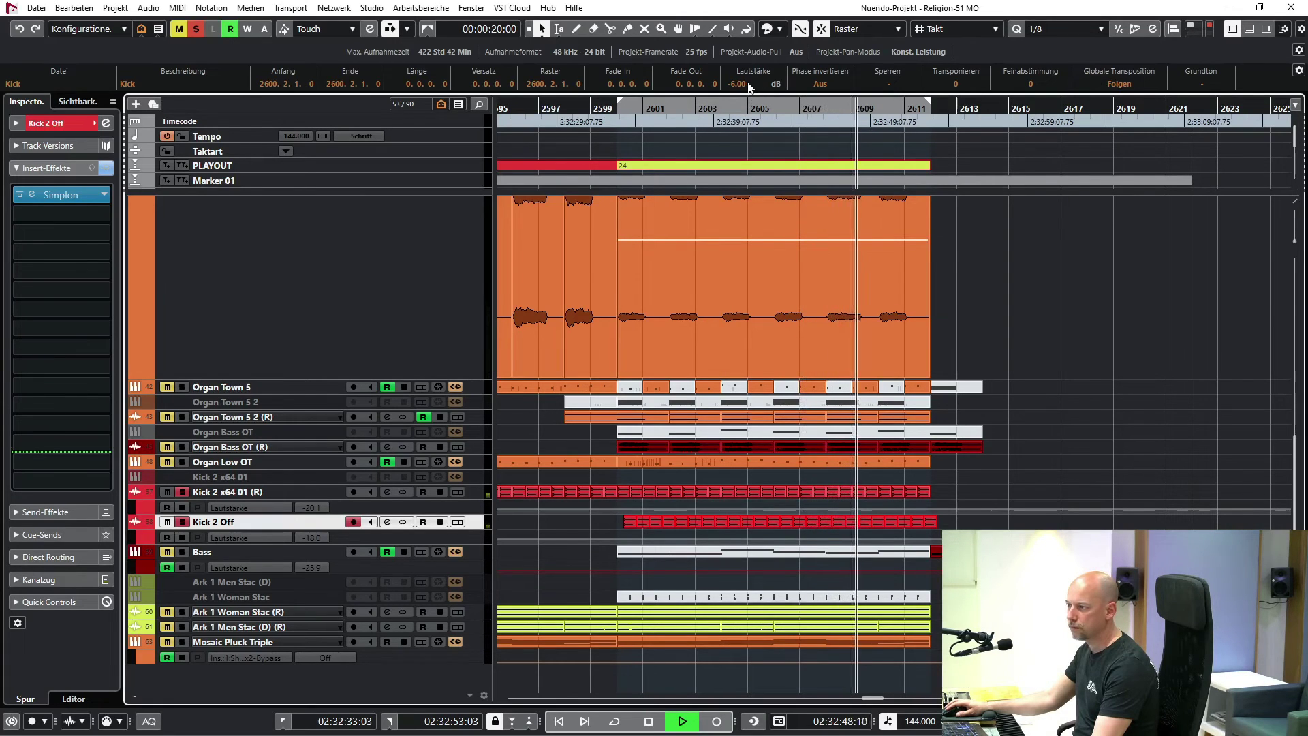
key("space")
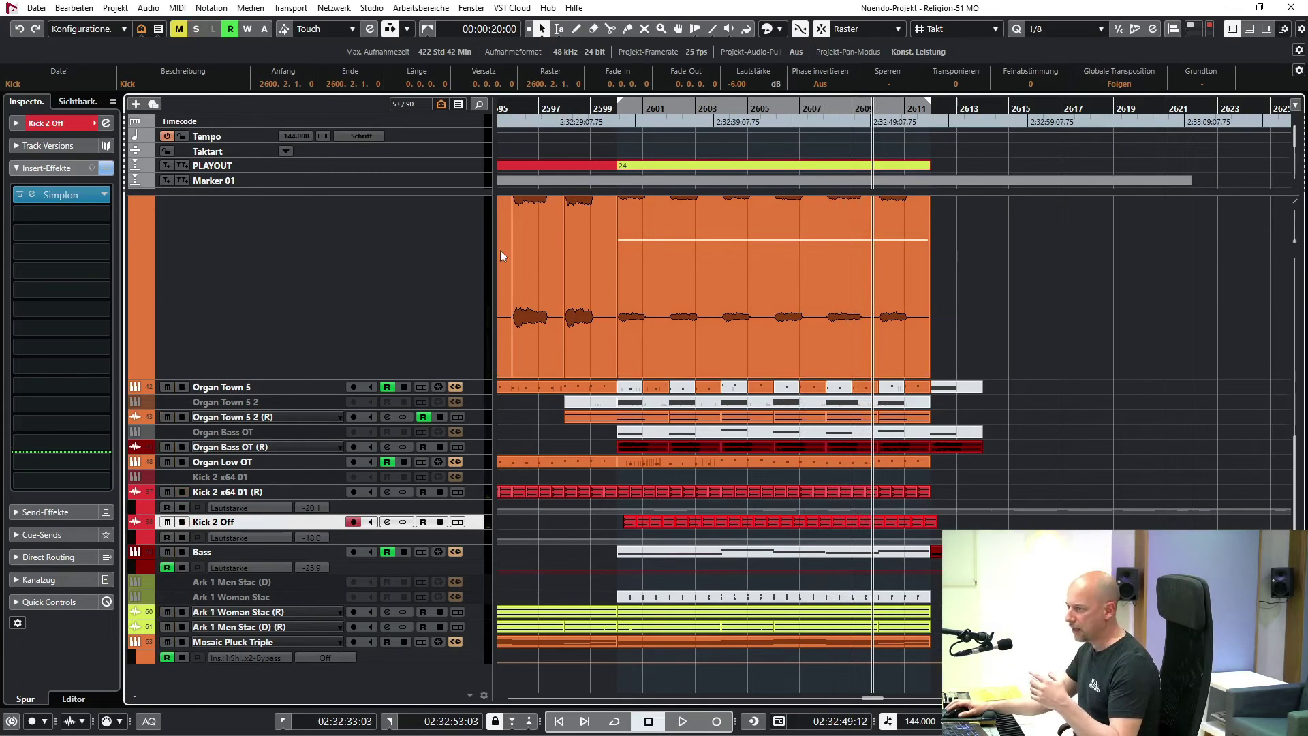
- Select the Low Boom track and its event, and audition it in solo from the start of section 24
scroll(995, 354, "up", 3)
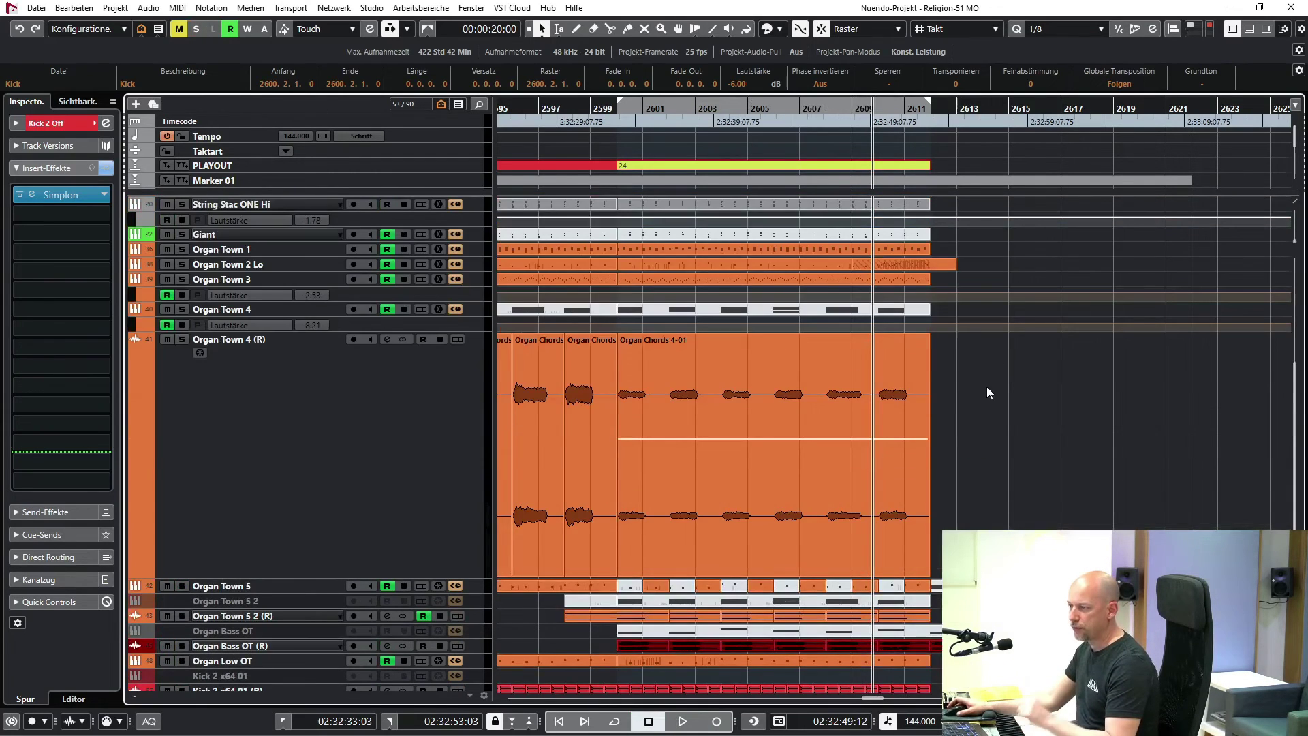
scroll(987, 386, "up", 4)
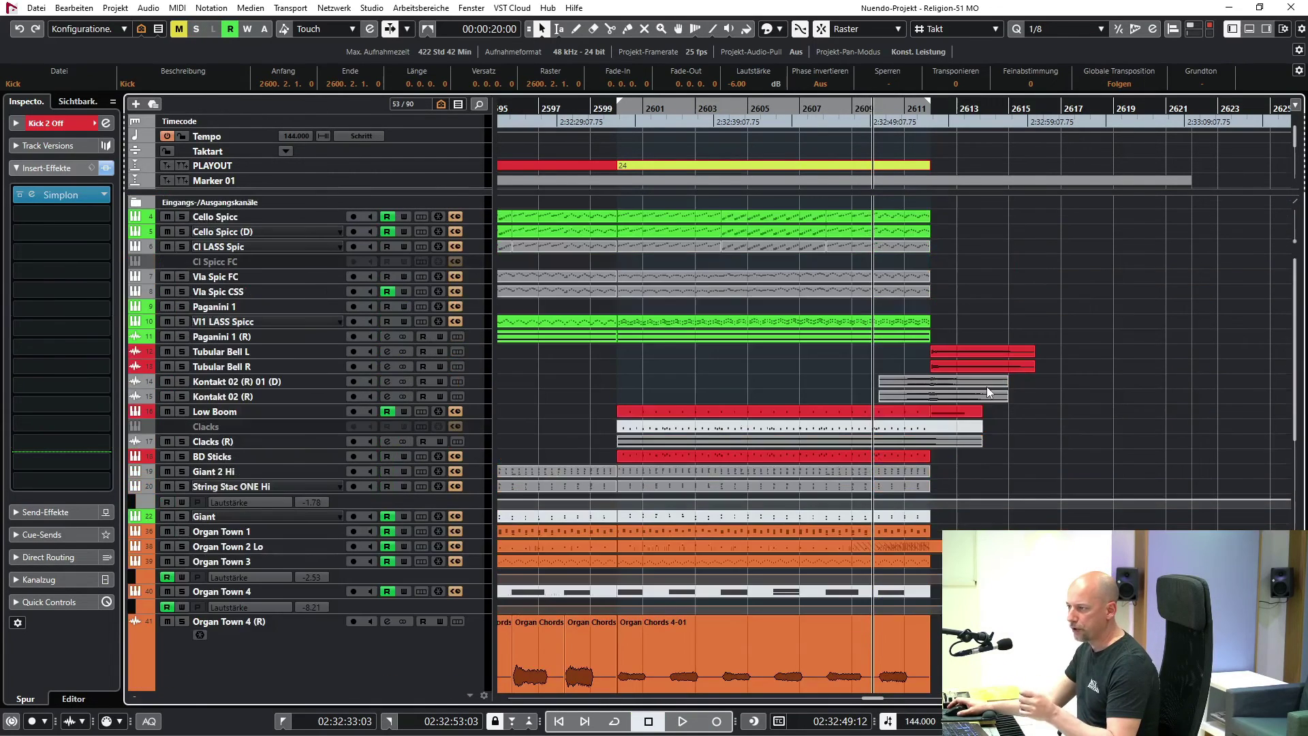
left_click(258, 409)
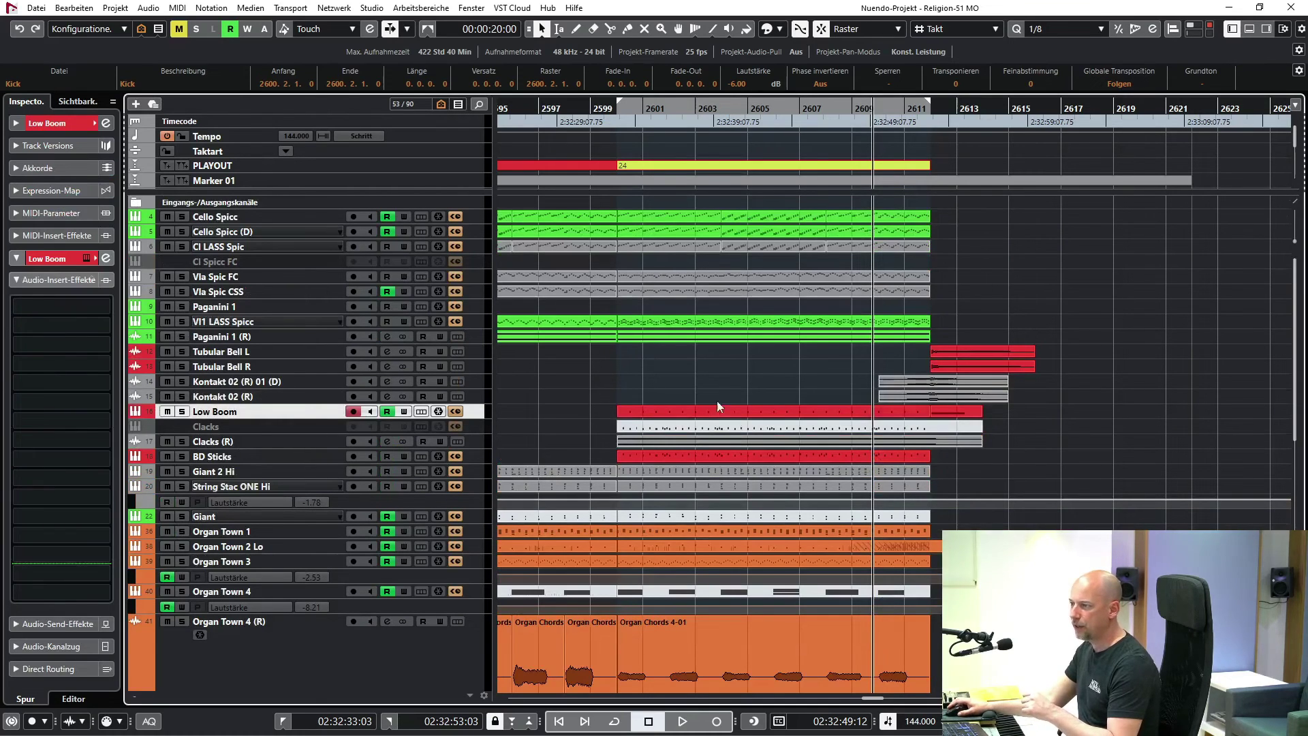
left_click(696, 407)
key("KP_1")
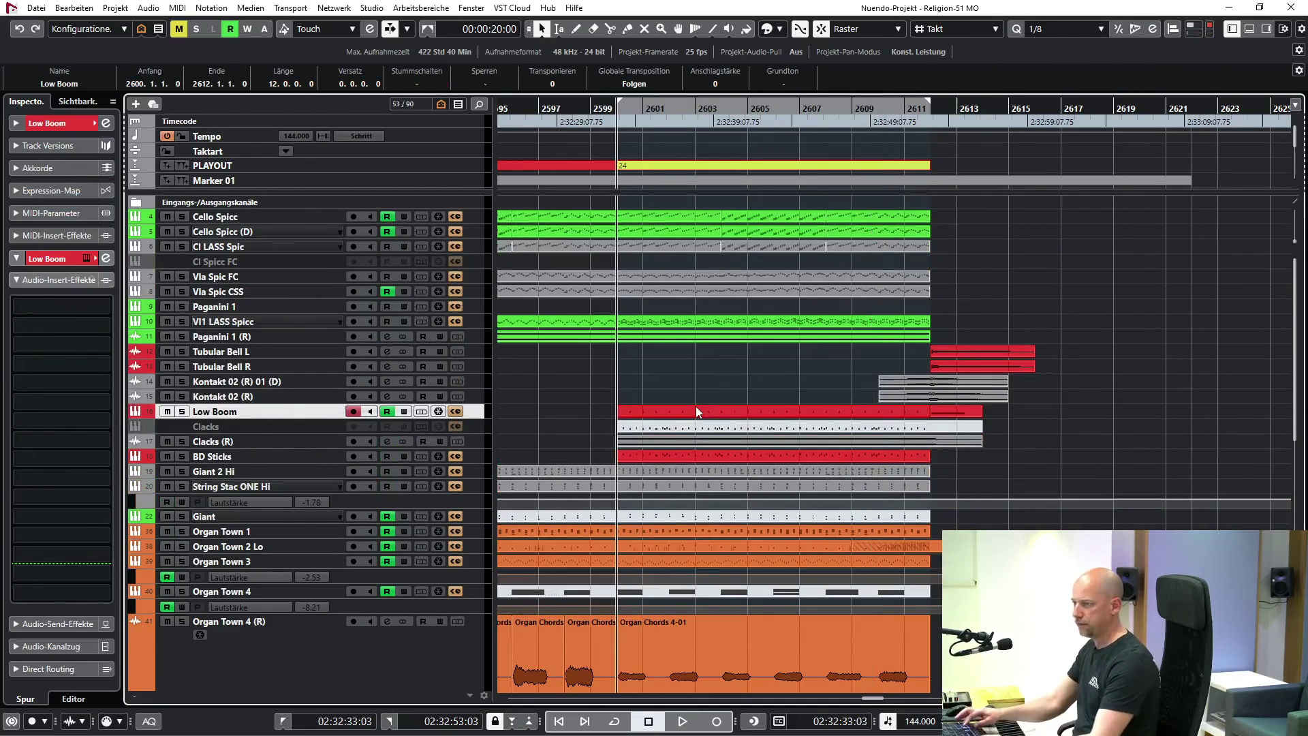
key("s")
key("space")
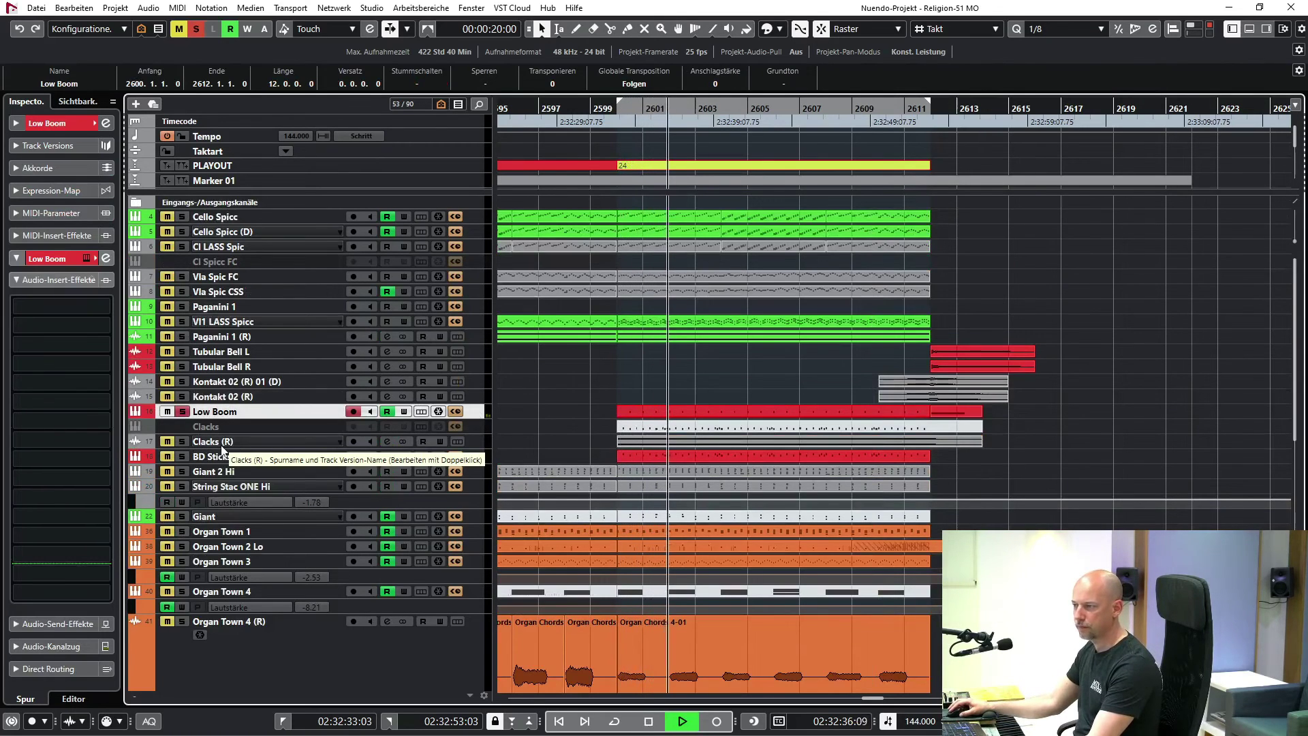
- Audition Clacks (R) and BD Sticks one after the other, each alone in solo, and clear the solo
left_click(182, 442)
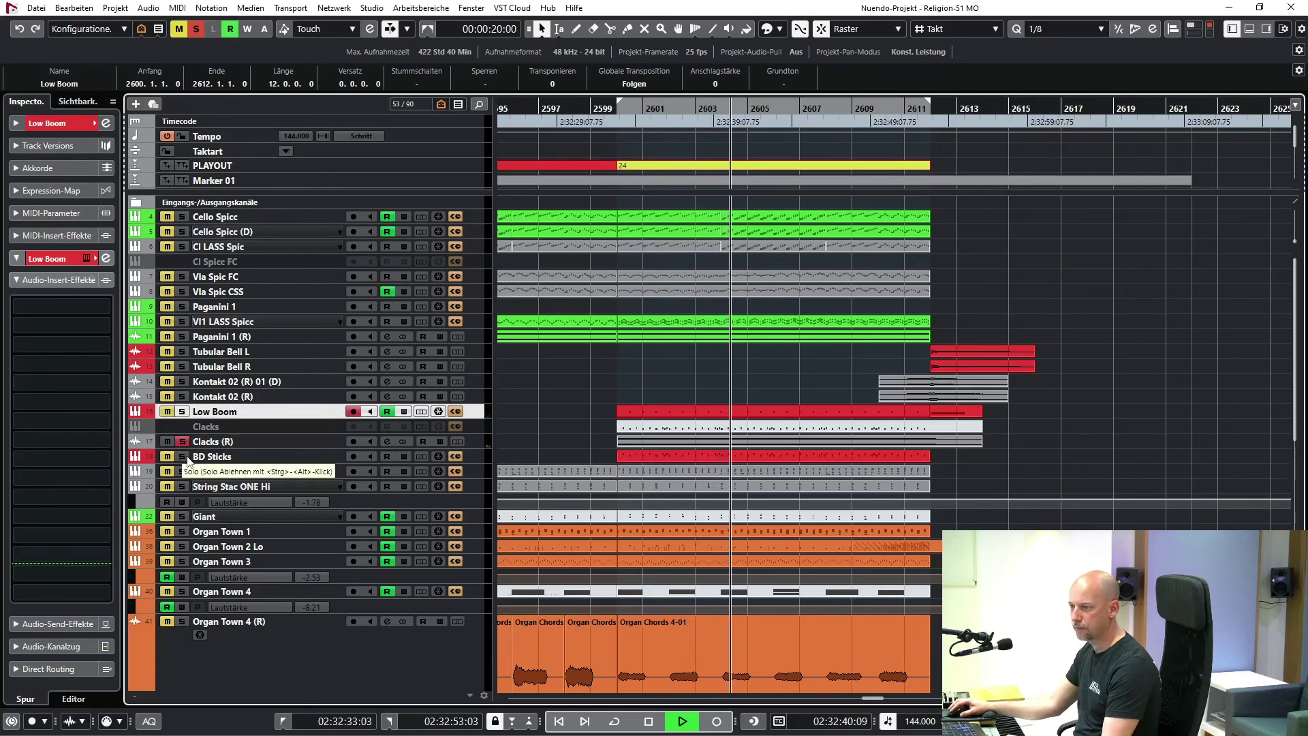
left_click(184, 456)
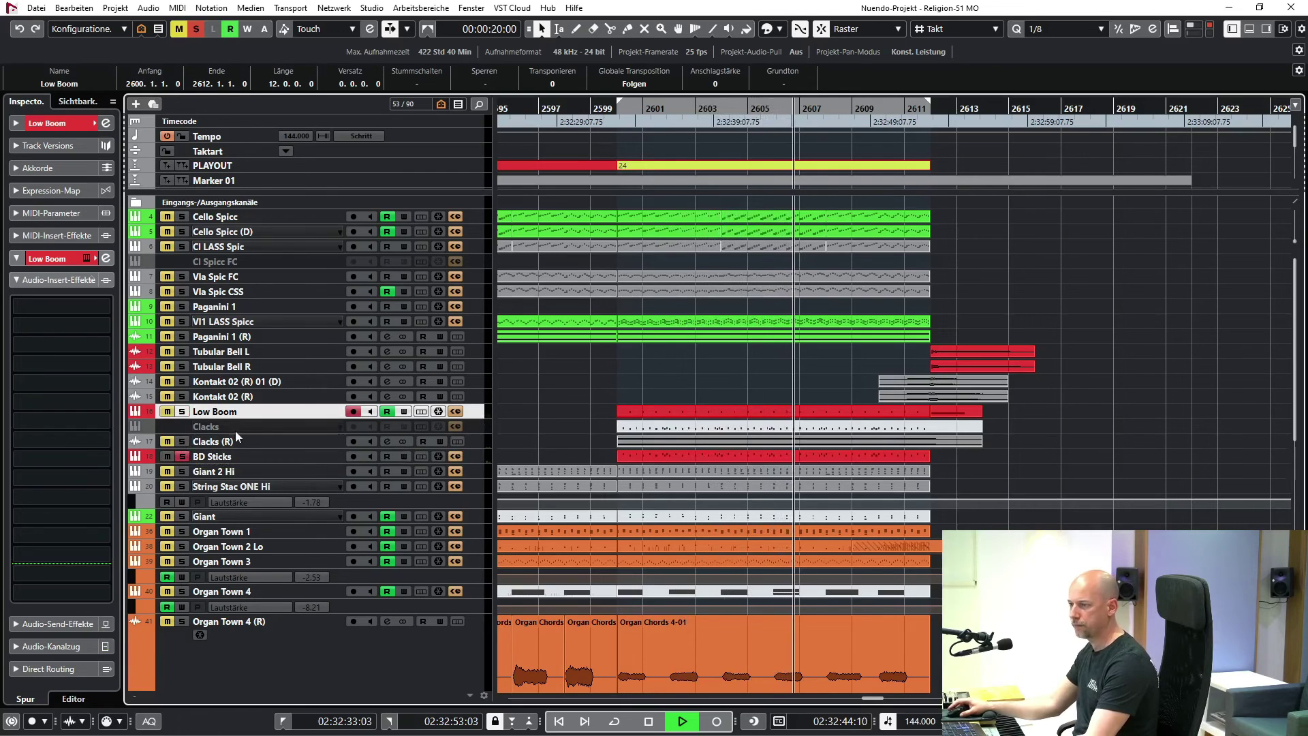
key("space")
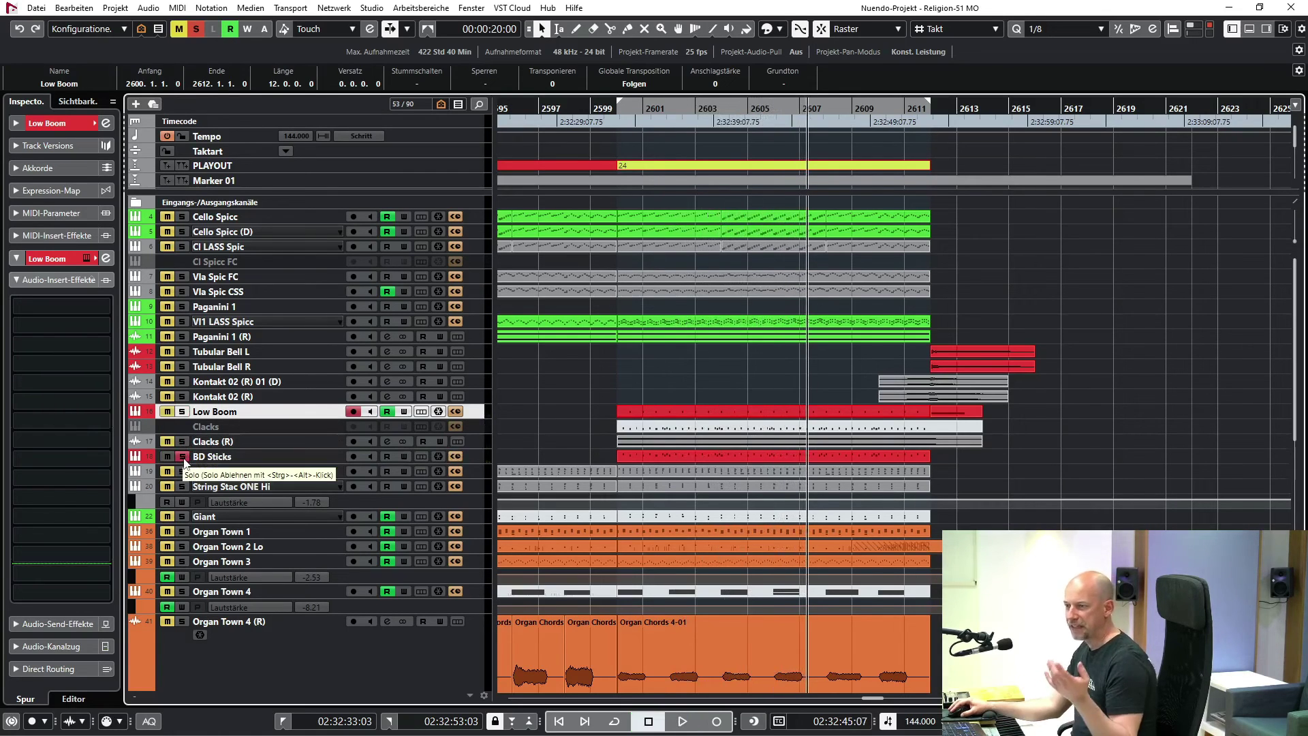
left_click(182, 458)
- Play the full mix from the start of section 24 while marking the tracks from Low Boom to BD Sticks
left_click(771, 383)
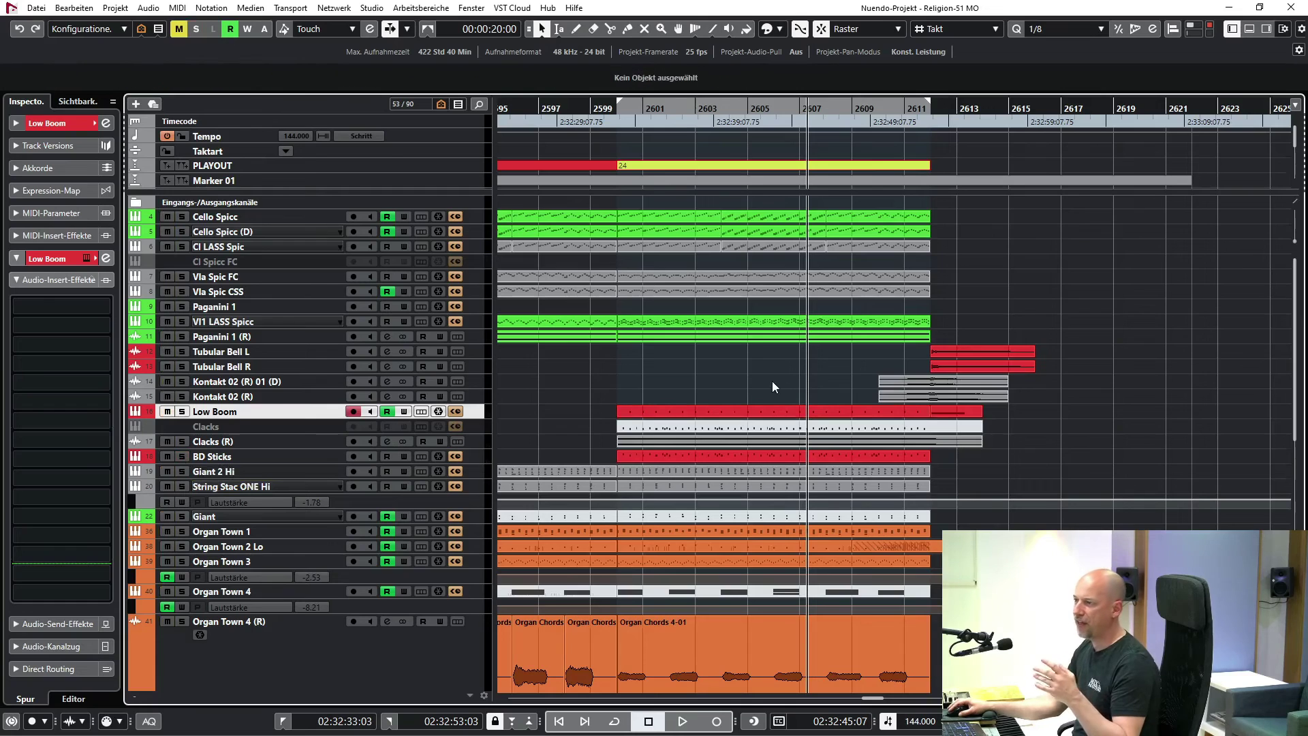
key("KP_1")
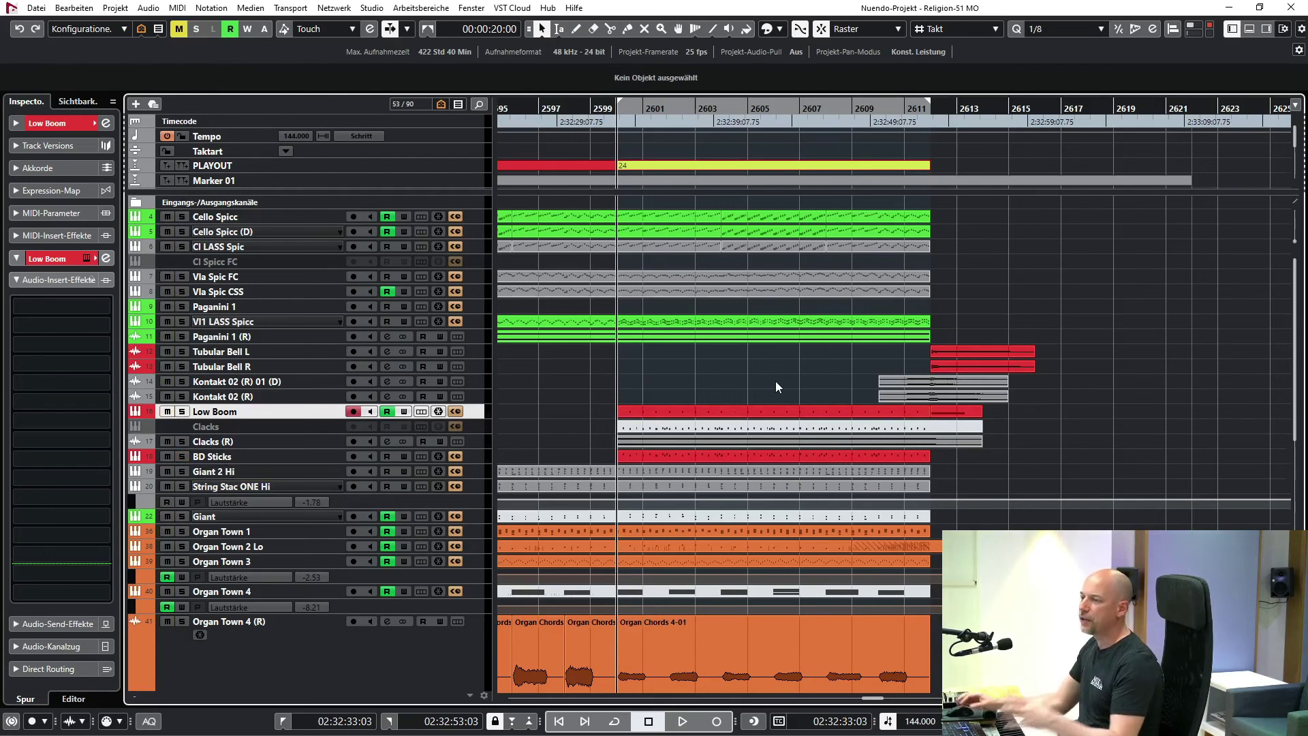
key("space")
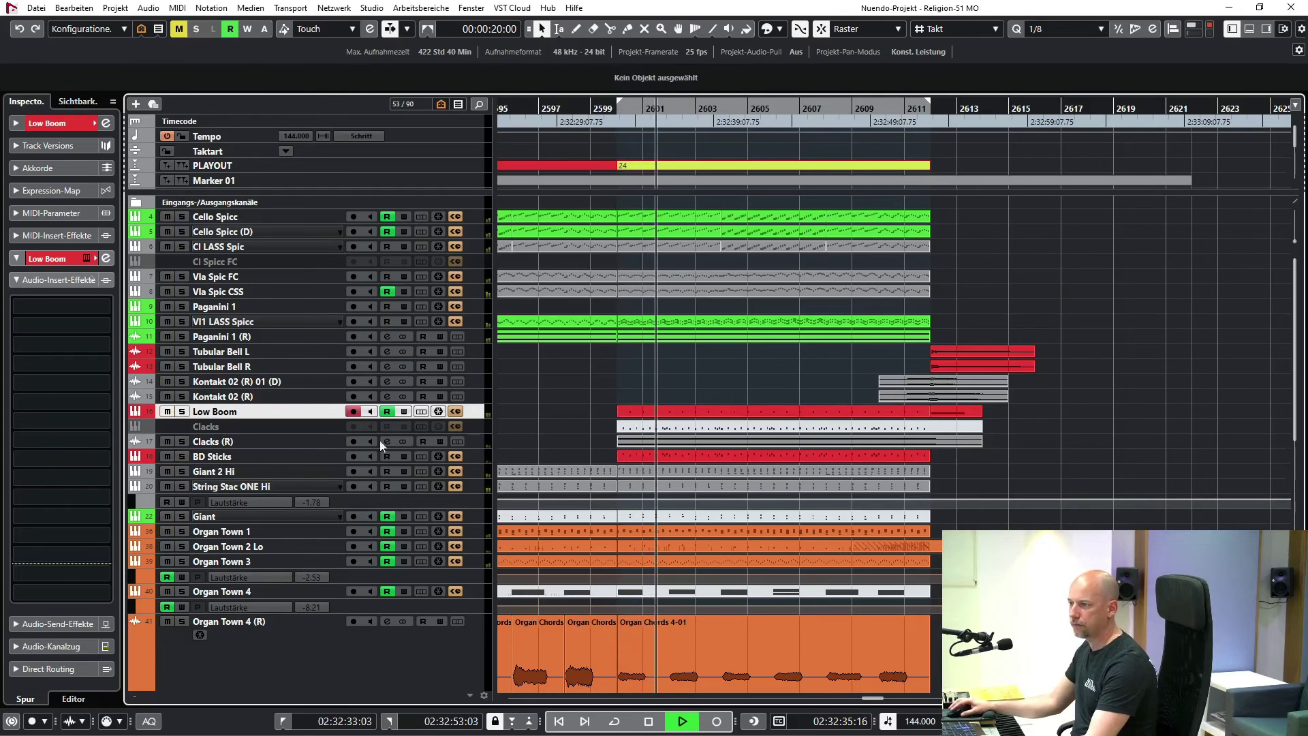
left_click(298, 457, "shift")
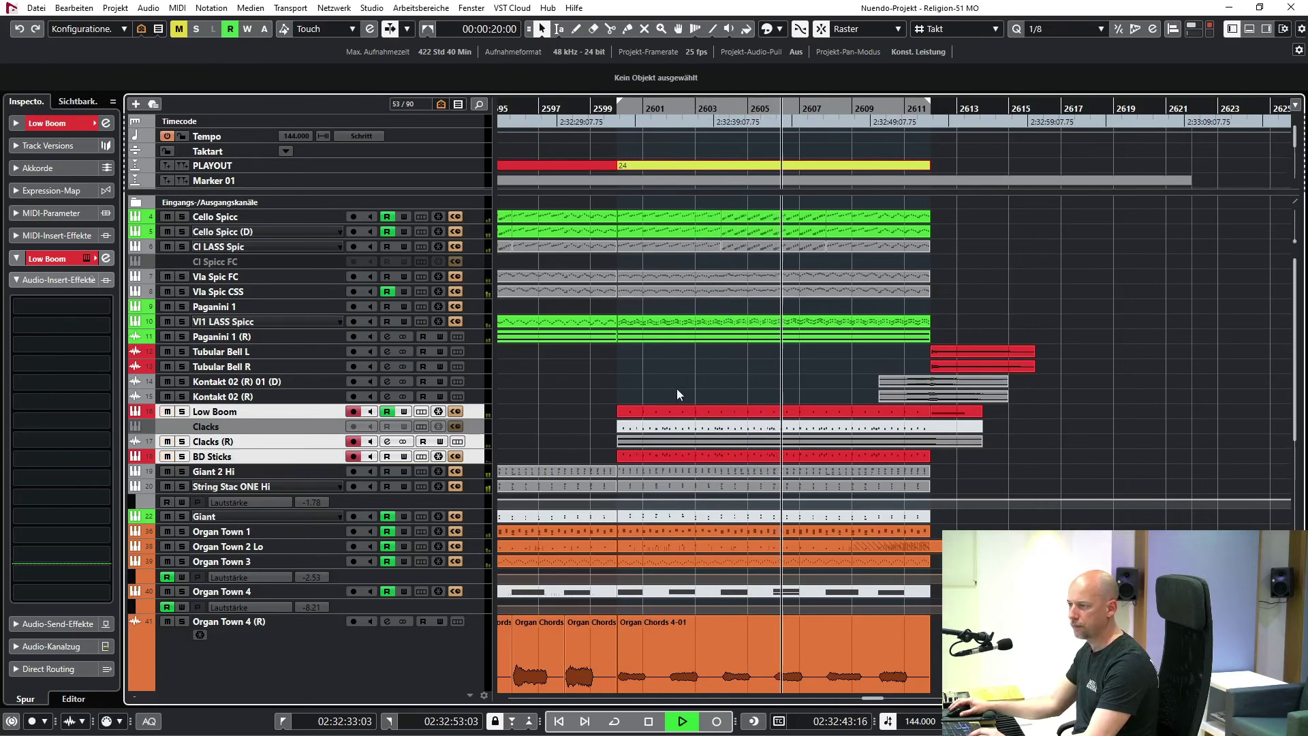
scroll(695, 372, "right", 2)
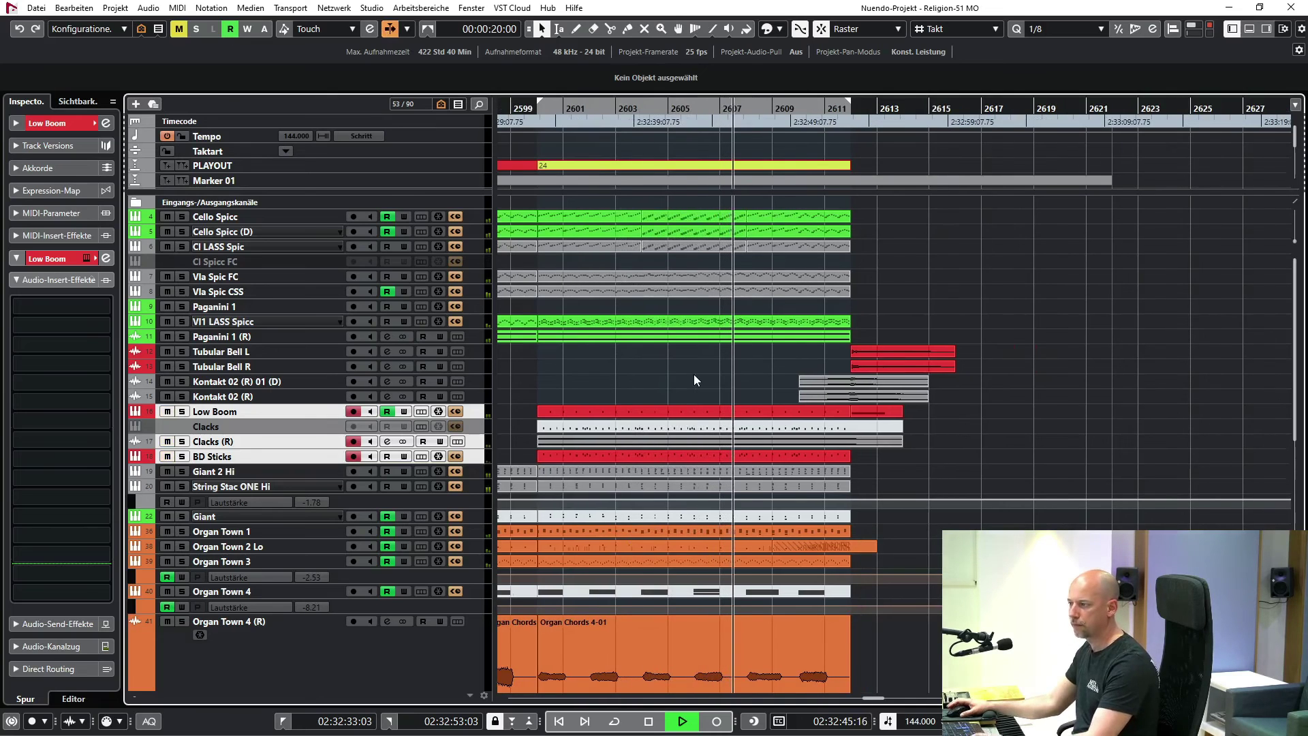
key("space")
- Audition Kontakt 02 (R) 01 (D) and Kontakt 02 (R), each alone in solo from bar 2611, and clear the solo
left_click(289, 383)
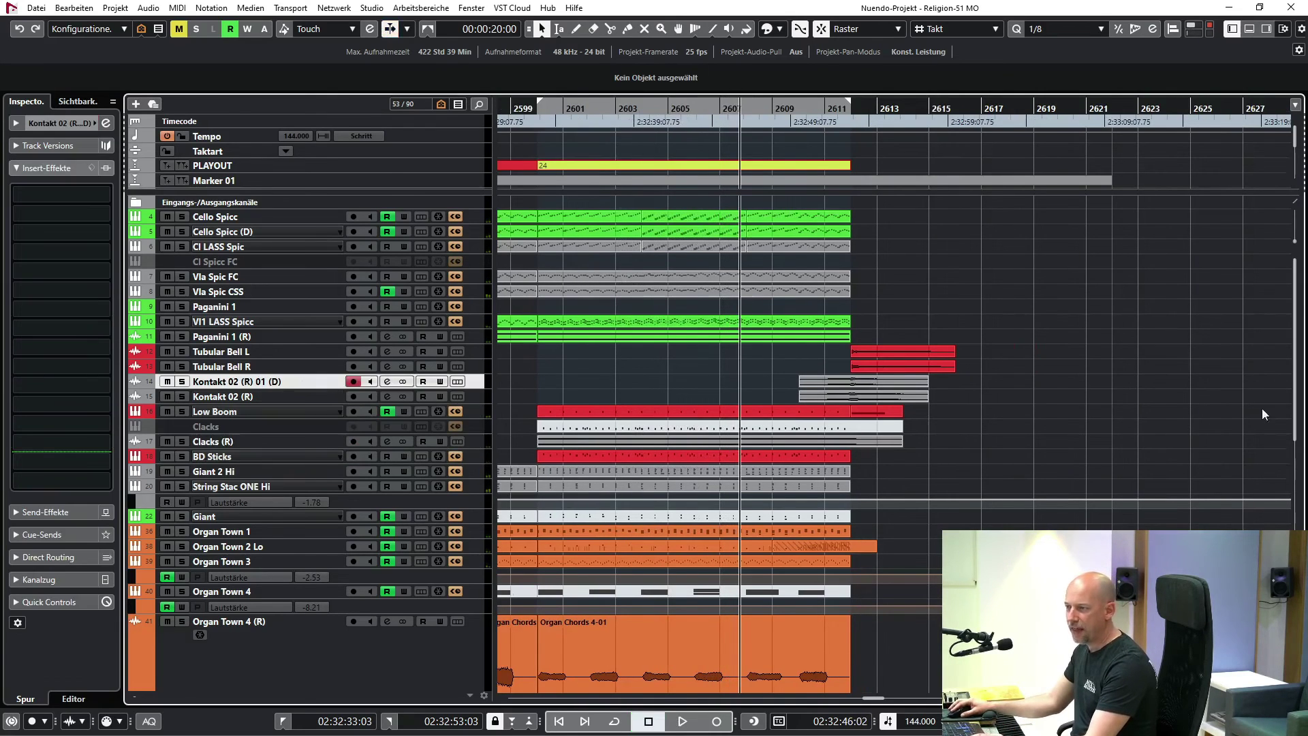
left_click(826, 110)
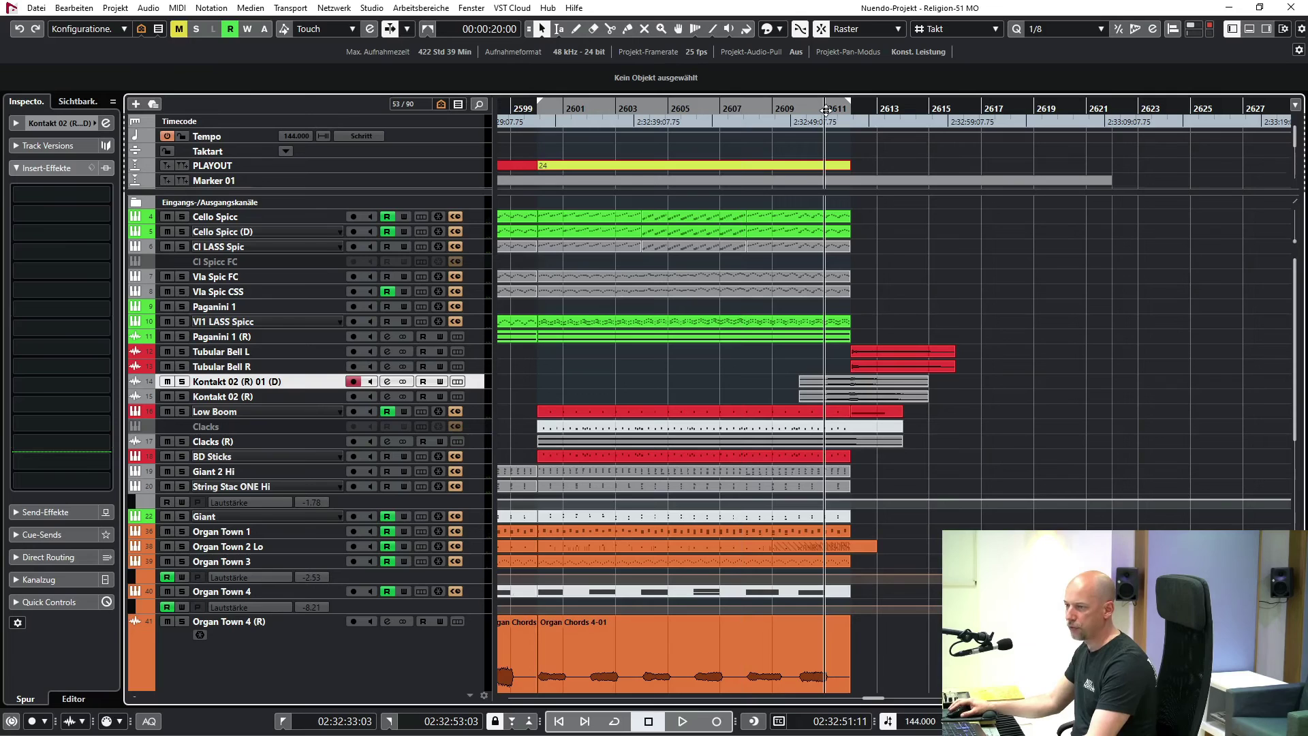
key("s")
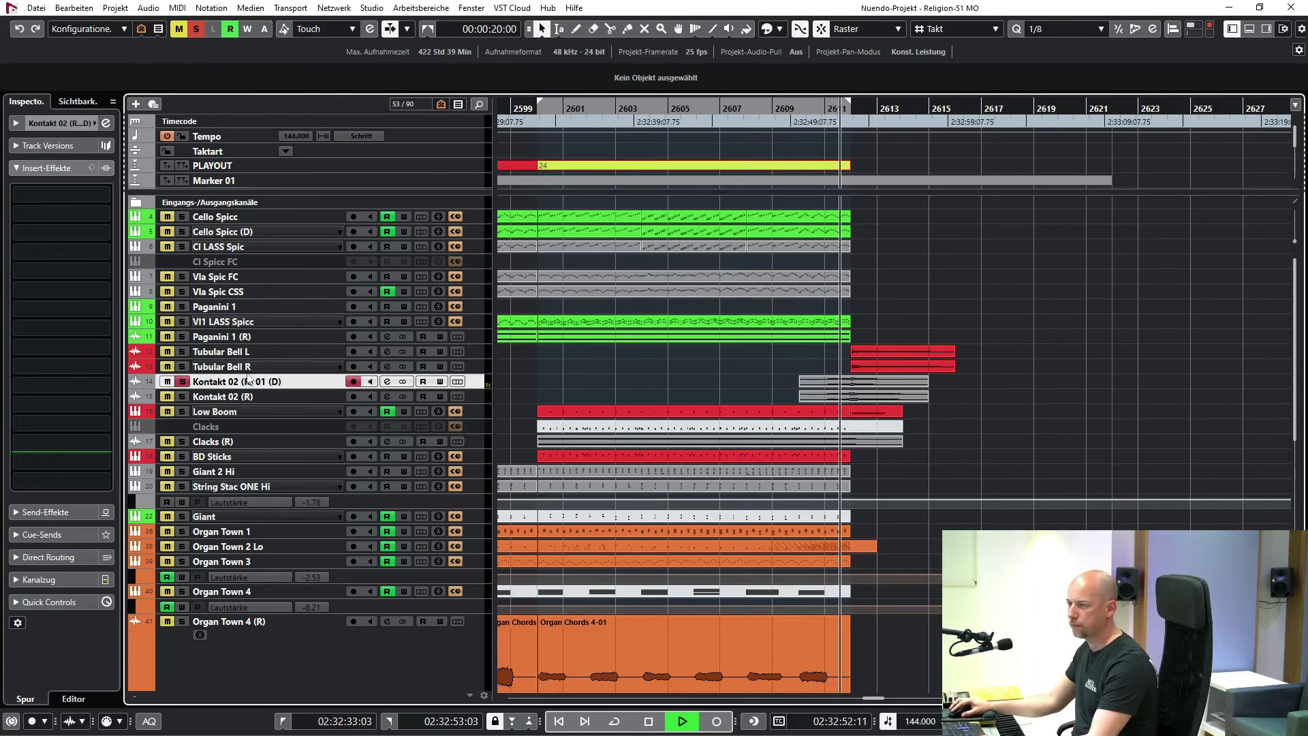
left_click(182, 398)
left_click(824, 109)
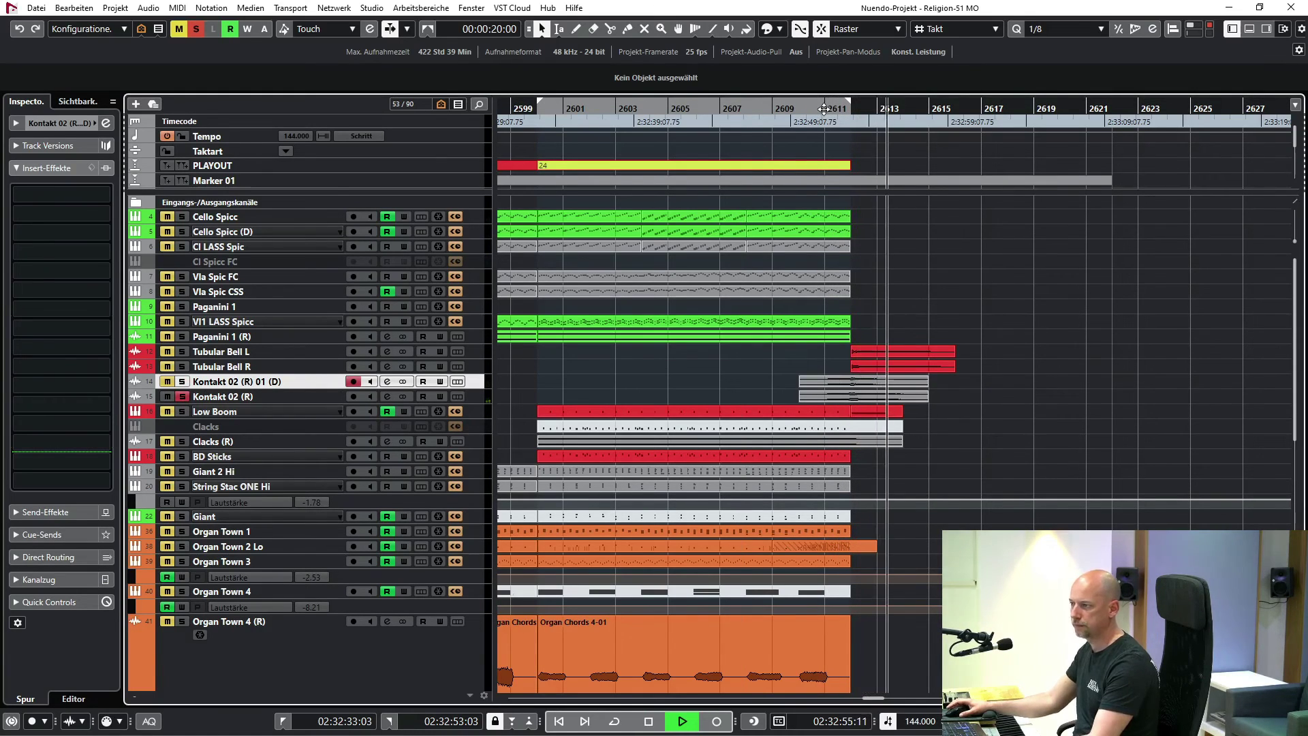
key("space")
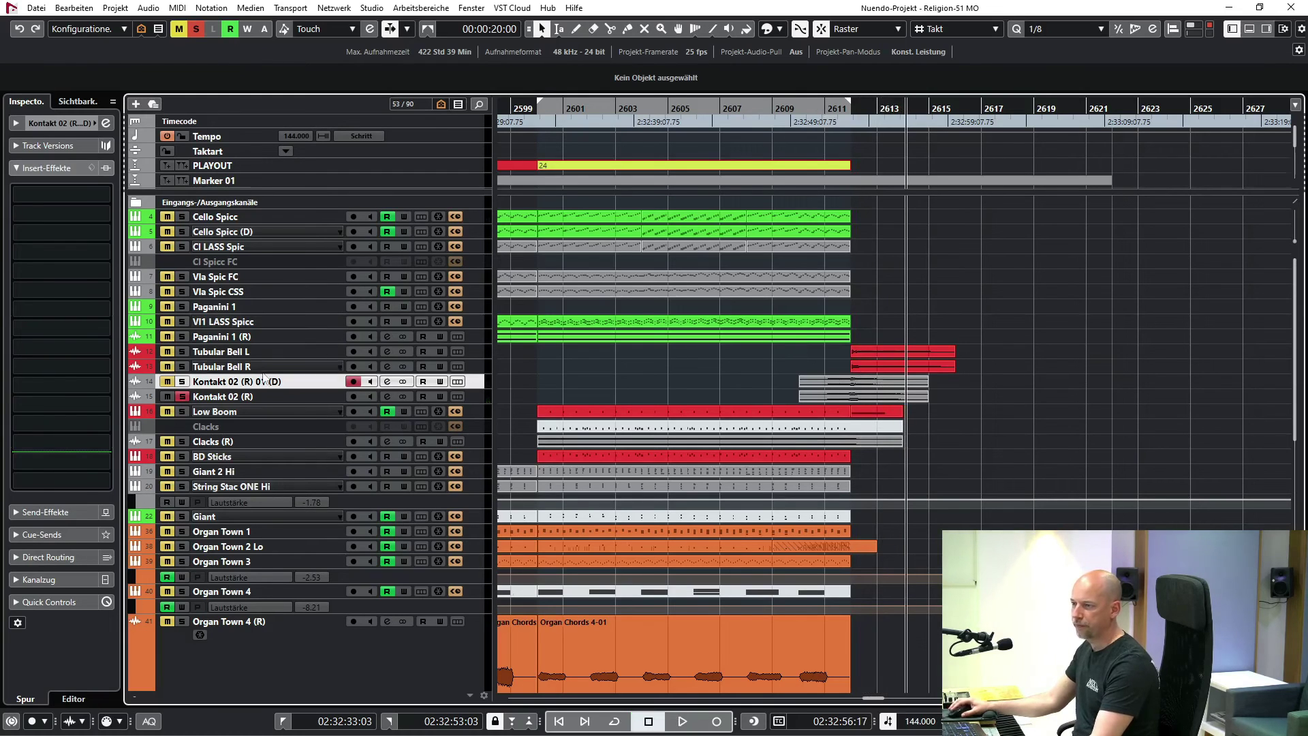
left_click(182, 397)
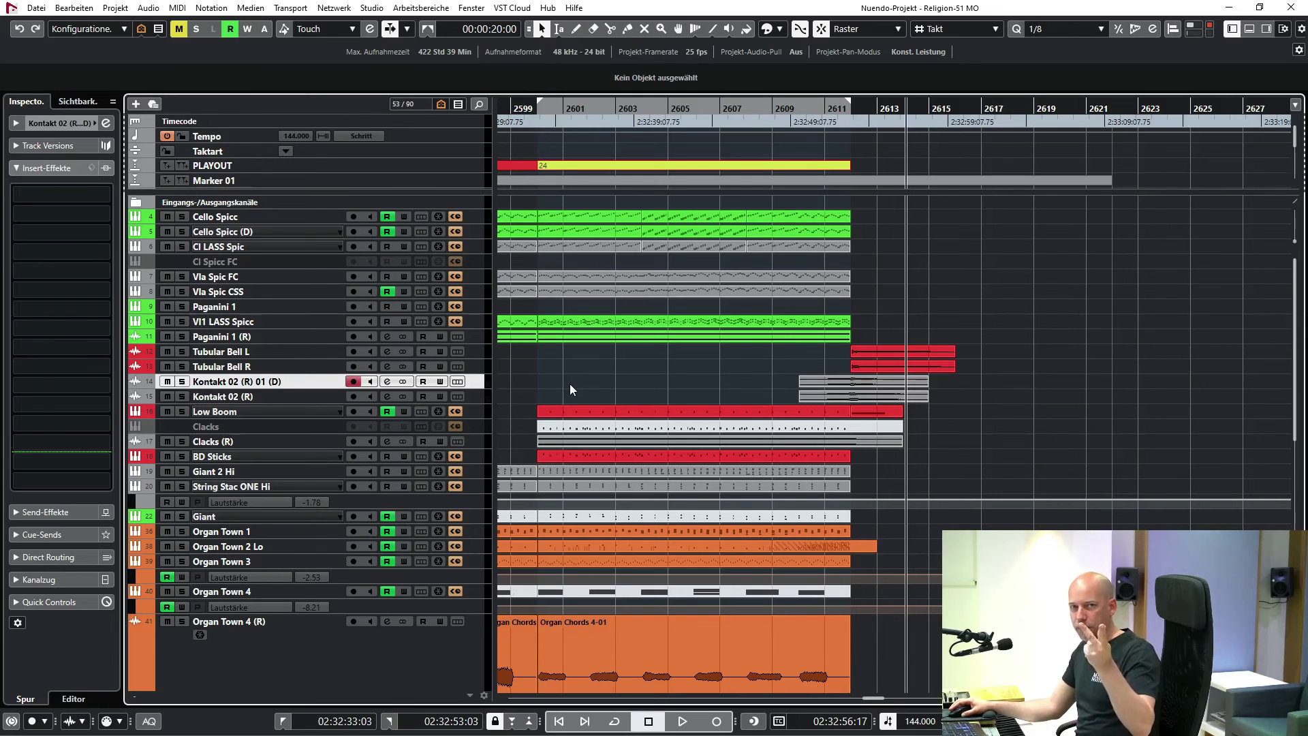
- Select the Tubular Bell L and R tracks and events, set the locators to them, and audition both bells in solo
left_click(290, 351)
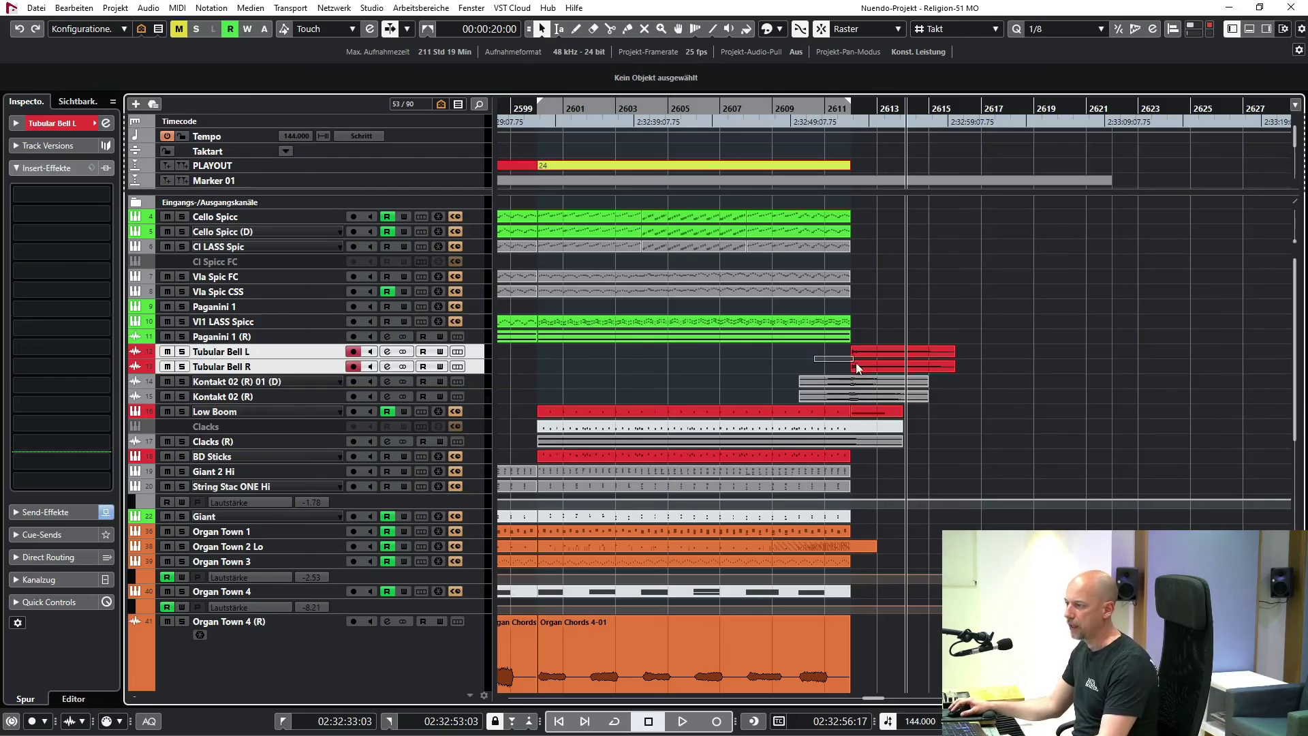
left_click_drag(857, 364, 861, 363)
key("p")
key("l")
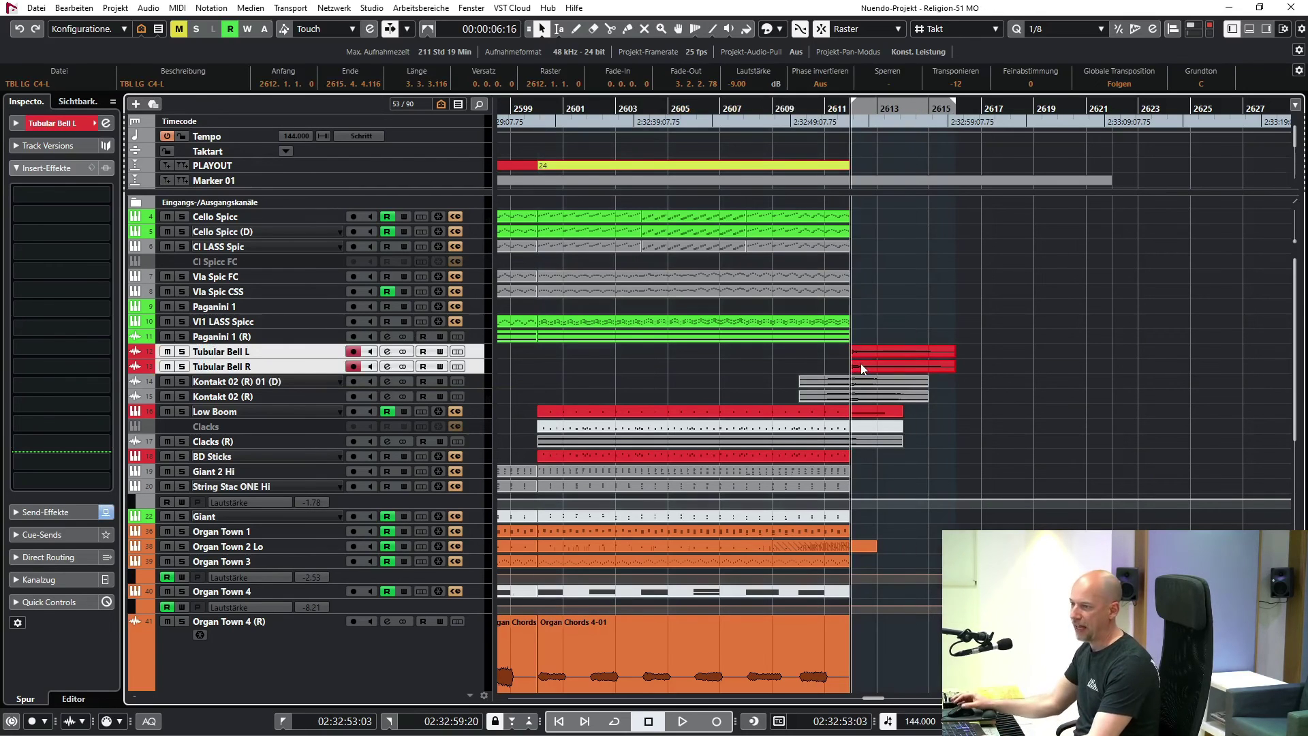
key("s")
key("space")
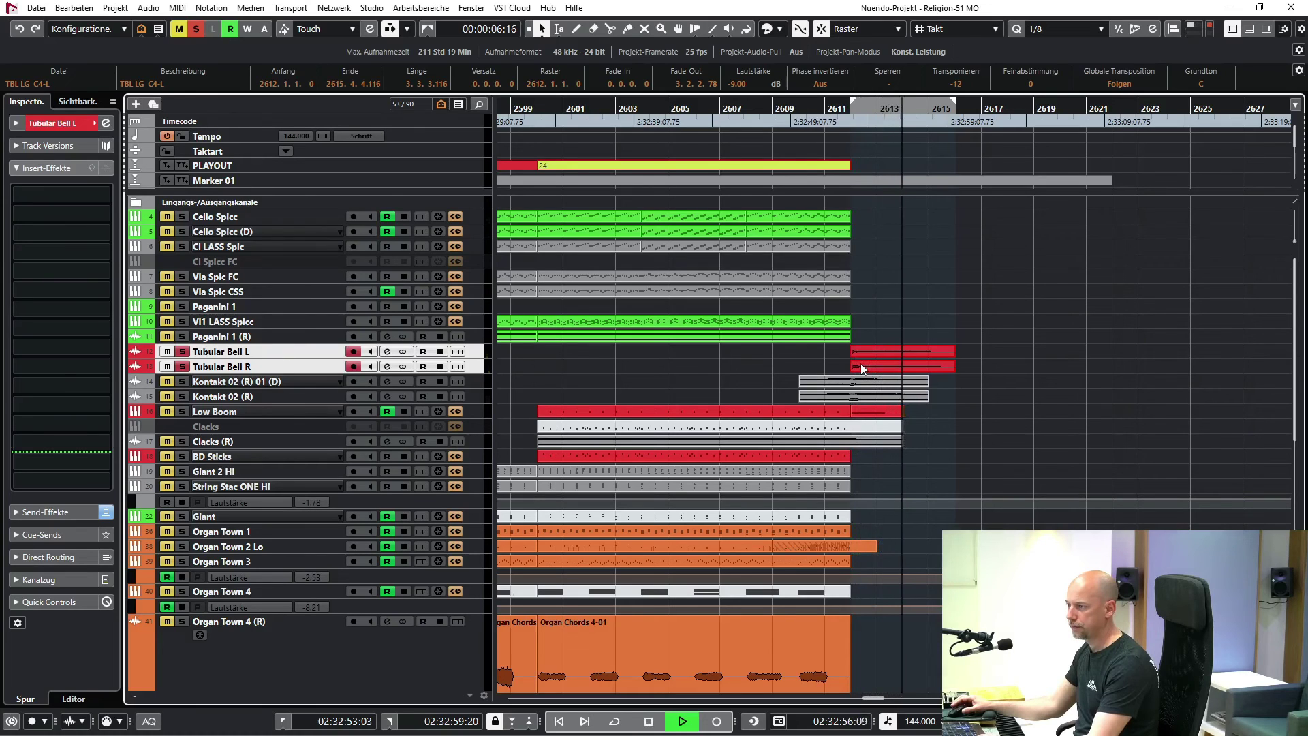
key("space")
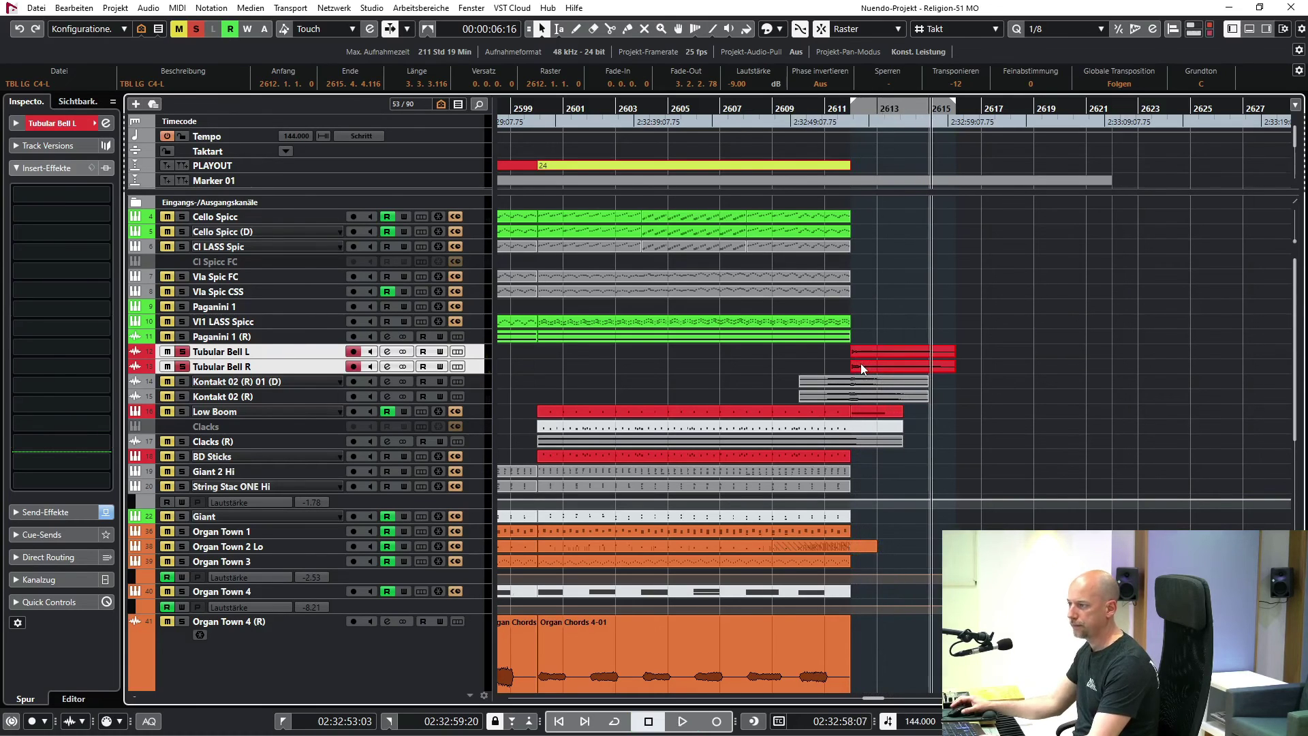
- Deselect the tubular bell events and turn off all solos
left_click(1059, 344)
left_click(927, 354)
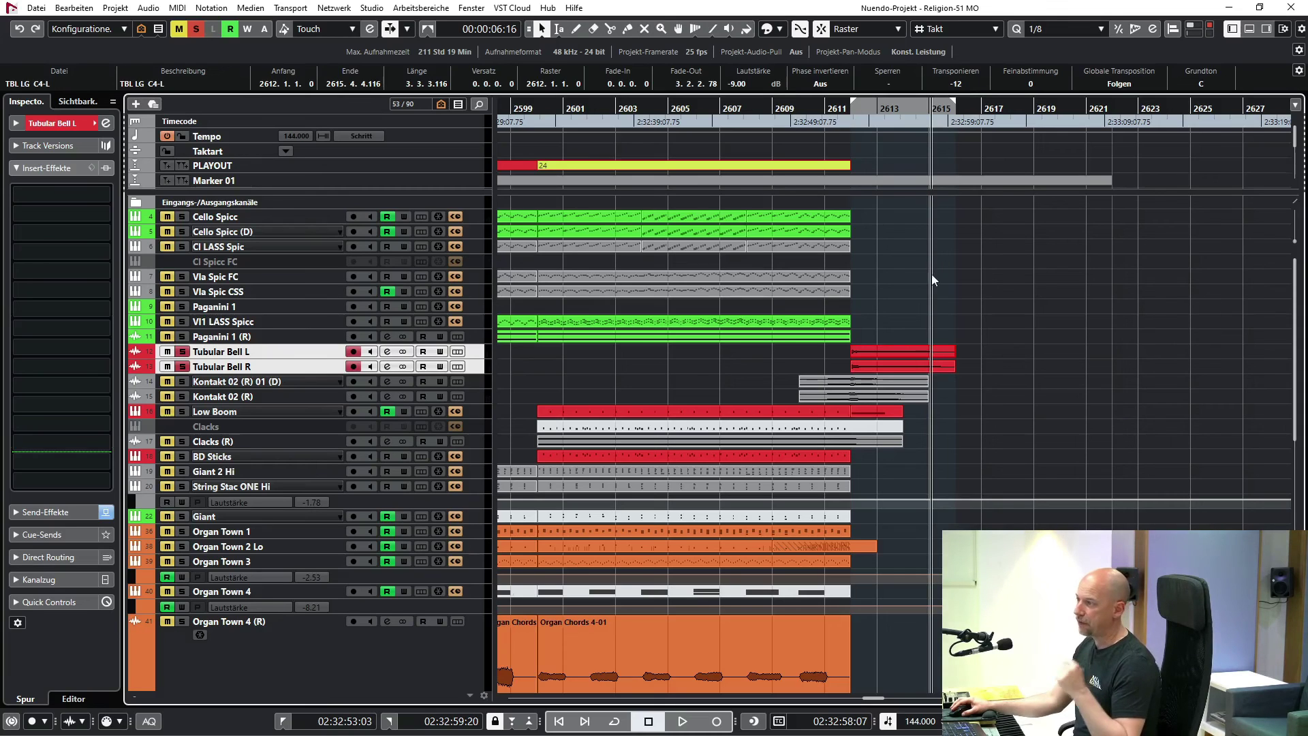
left_click(969, 350)
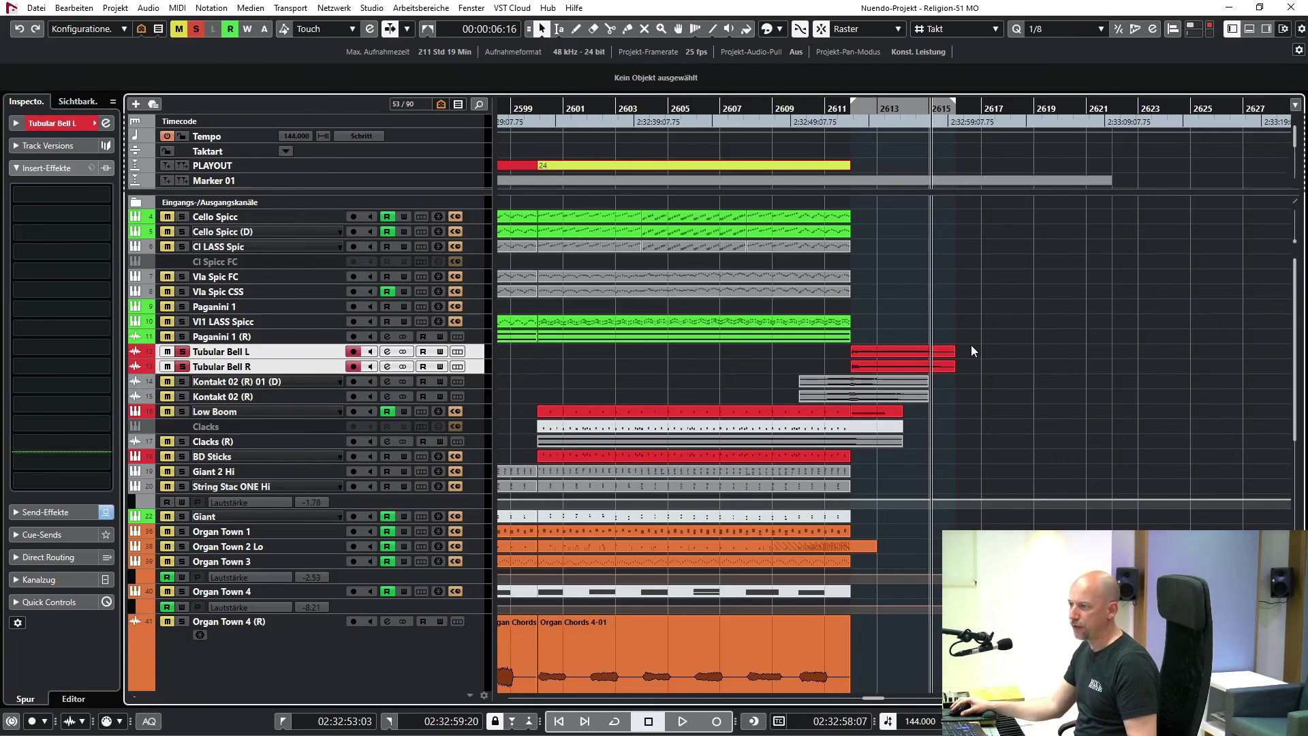
left_click(197, 30)
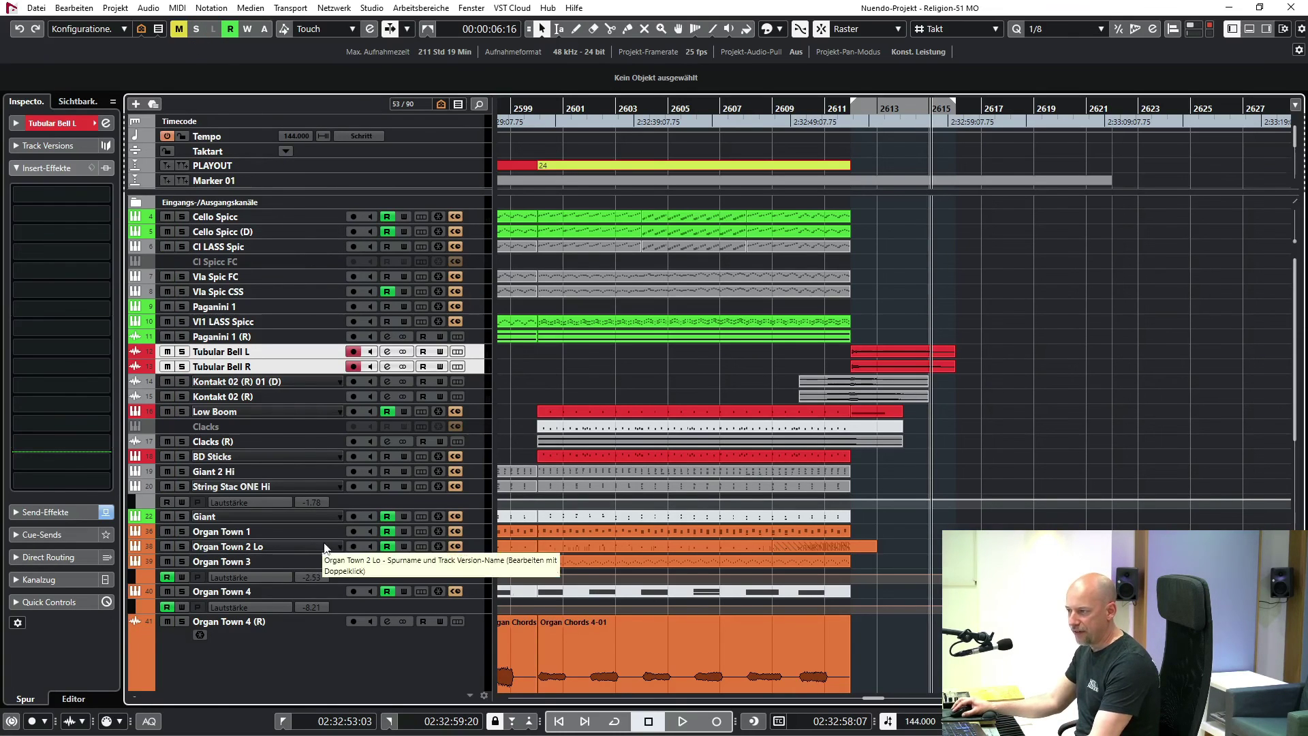
- Audition Organ Town 2 Lo in solo from bar 2610 through the end of section 24, and set the locators to that section
left_click(273, 546)
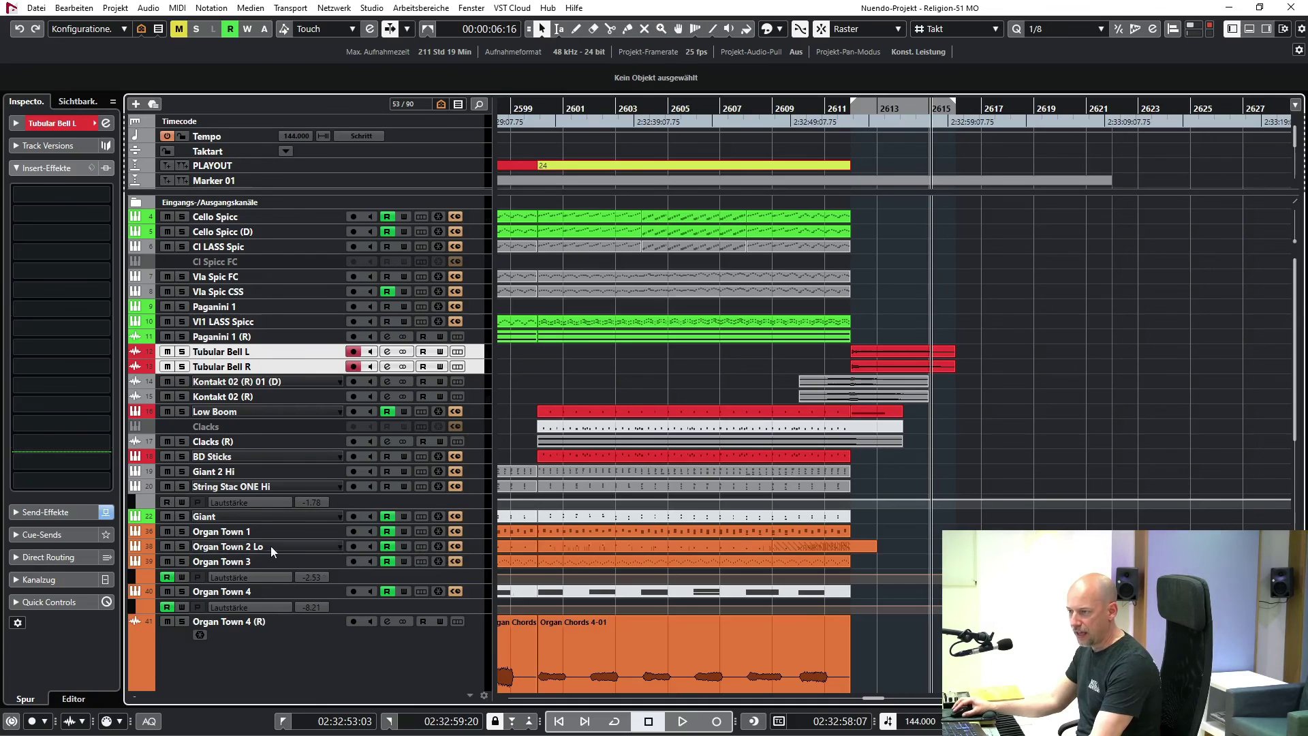
left_click(811, 112)
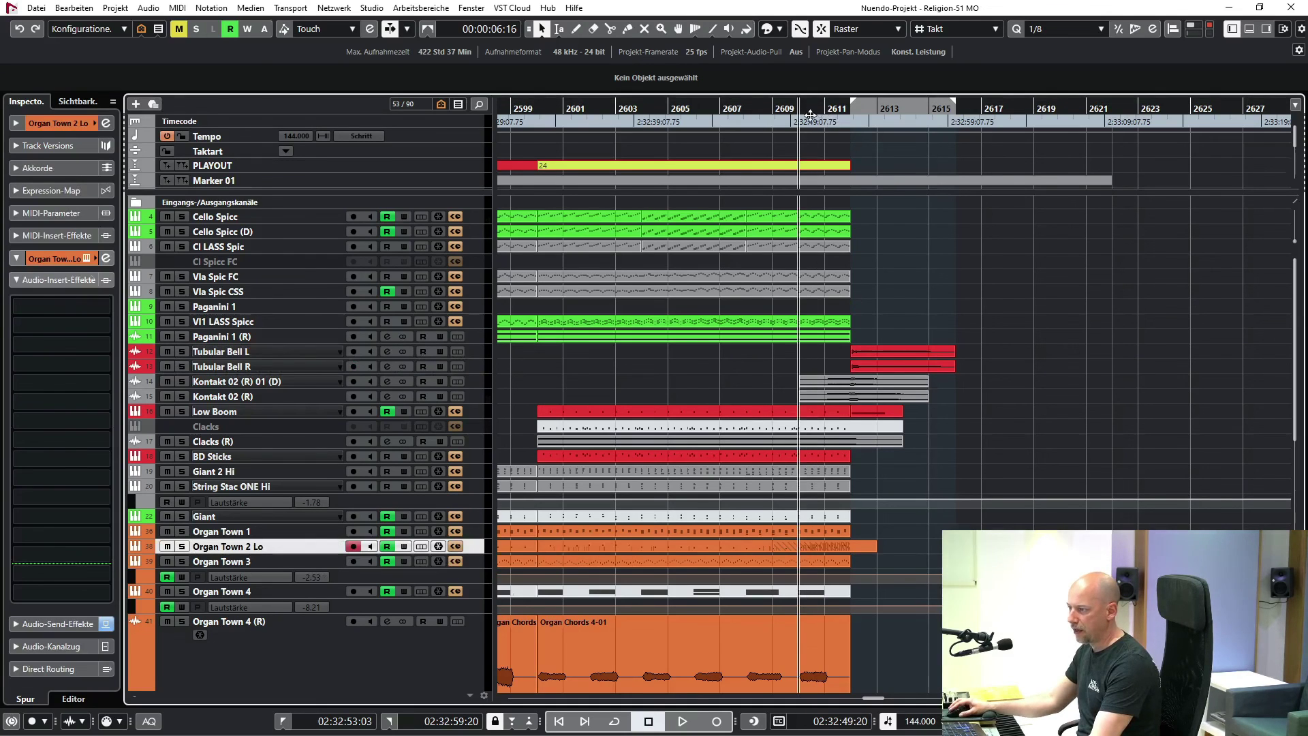
key("s")
key("space")
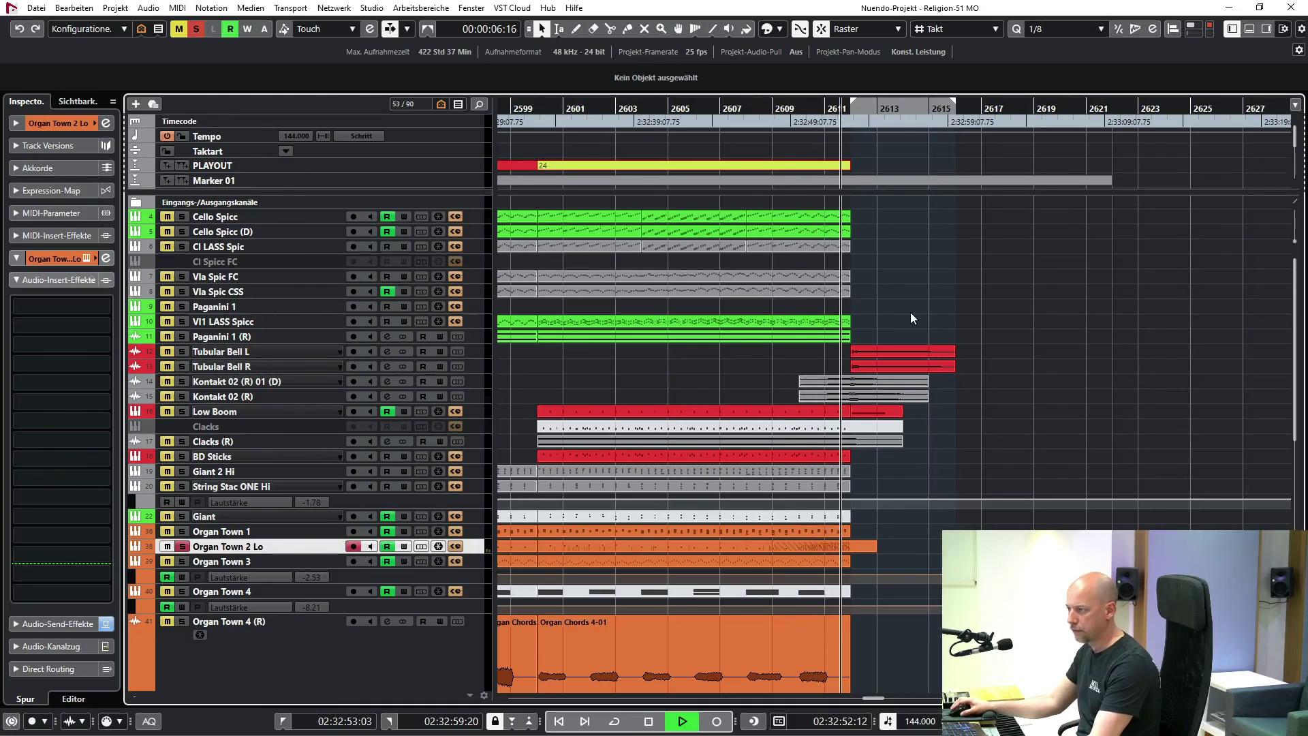
key("space")
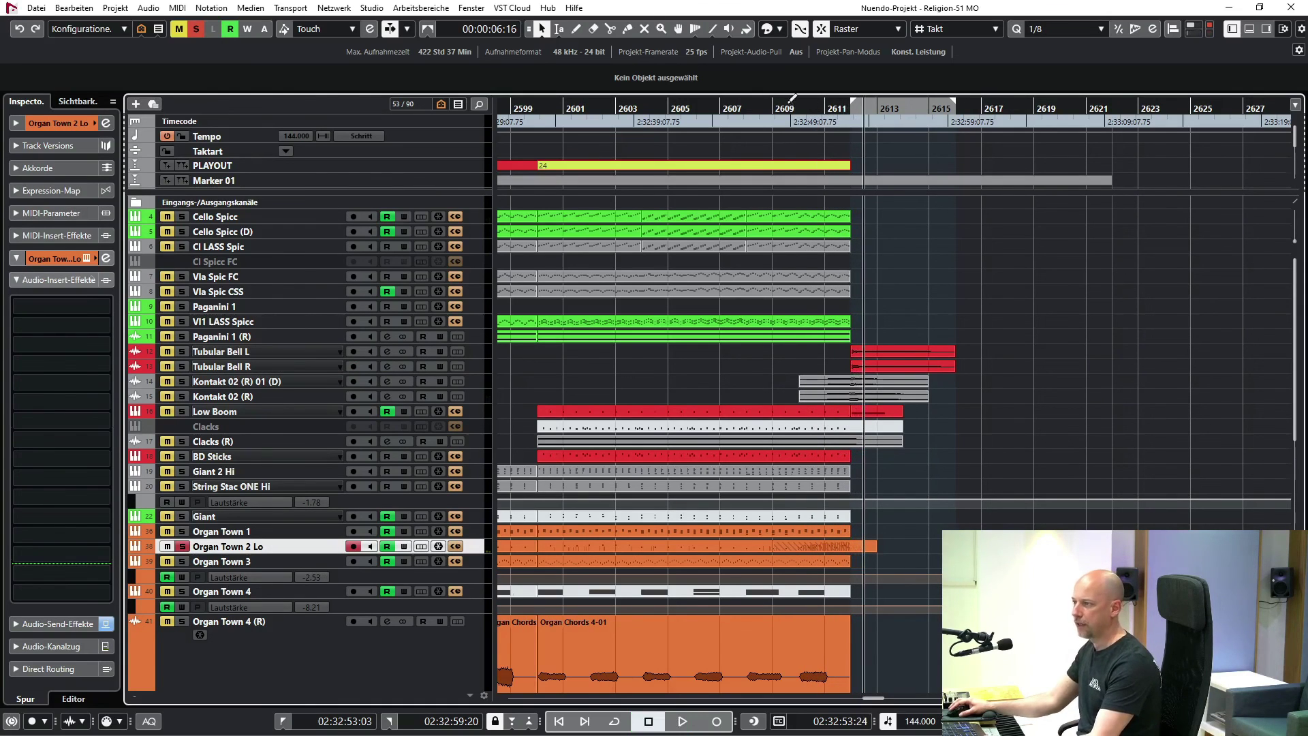
double_click(735, 168)
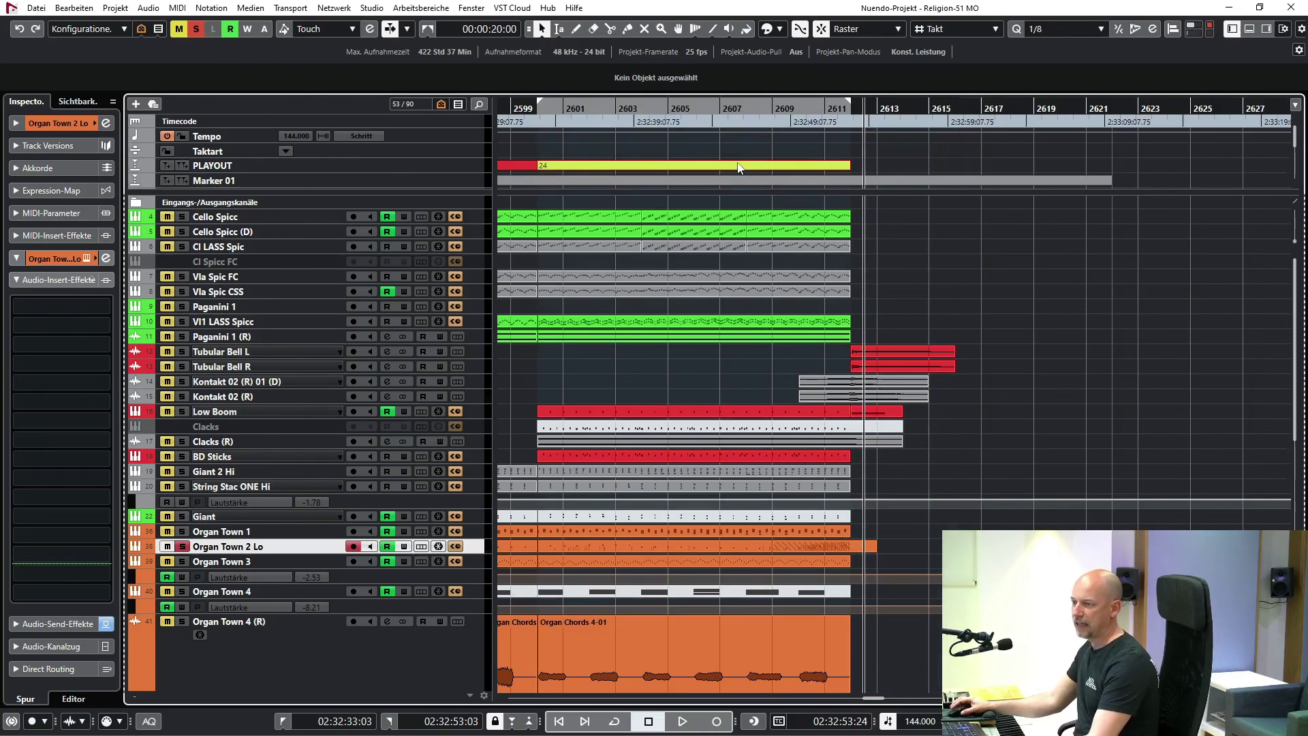
- Turn off the Organ Town 2 Lo solo and play the full mix of section 24 from its start past its end, viewing the lower tracks
key("KP_1")
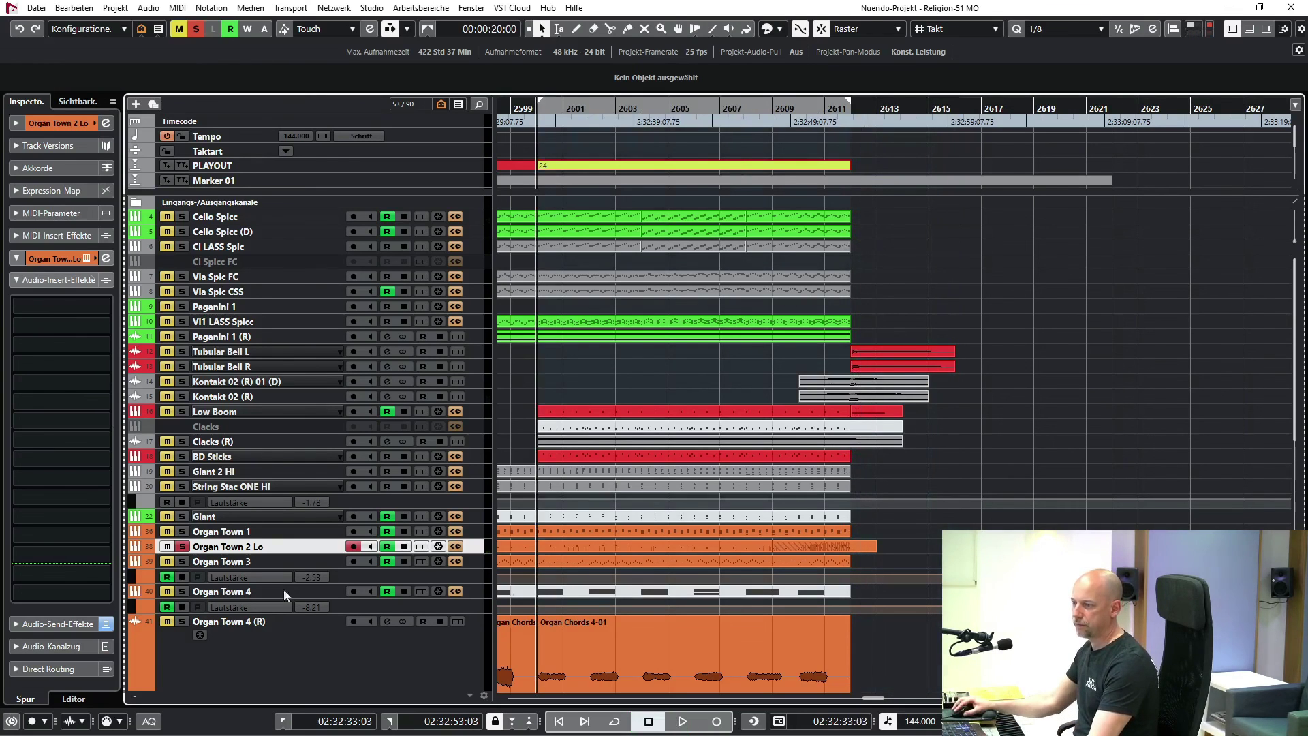
key("s")
key("space")
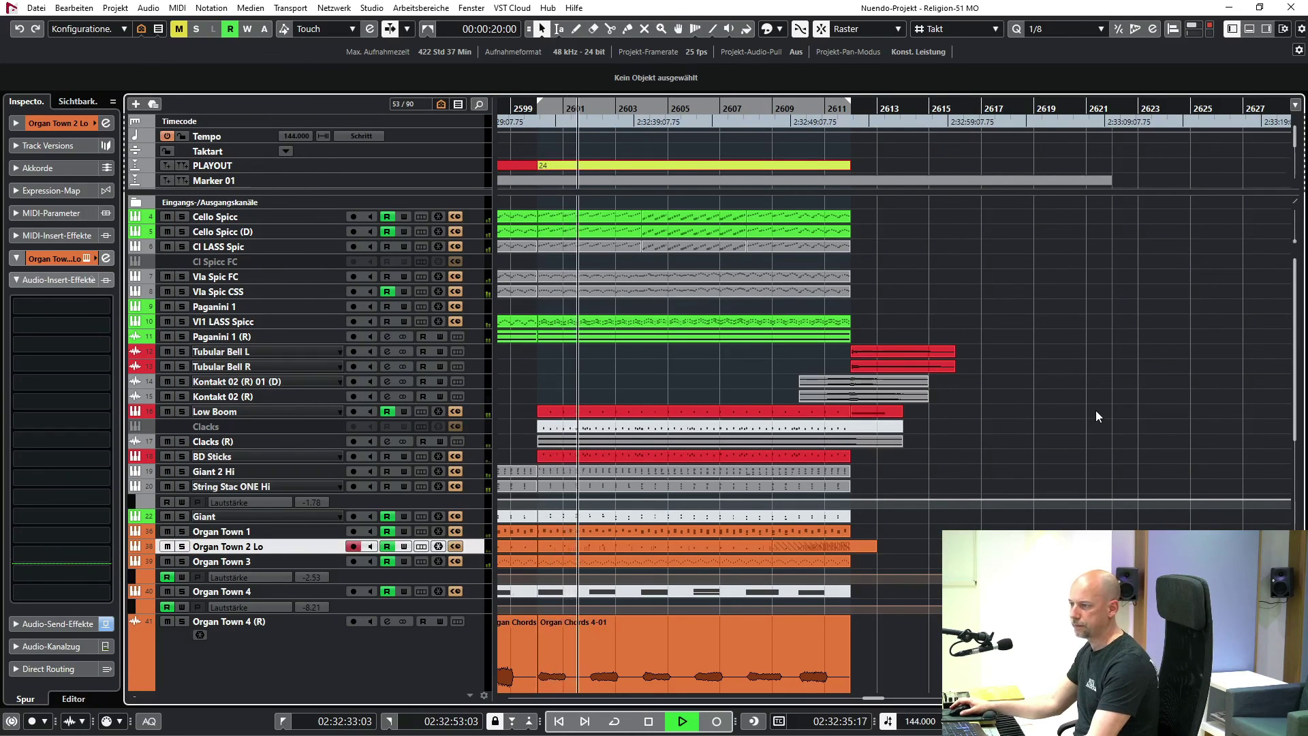
scroll(1104, 395, "down", 4)
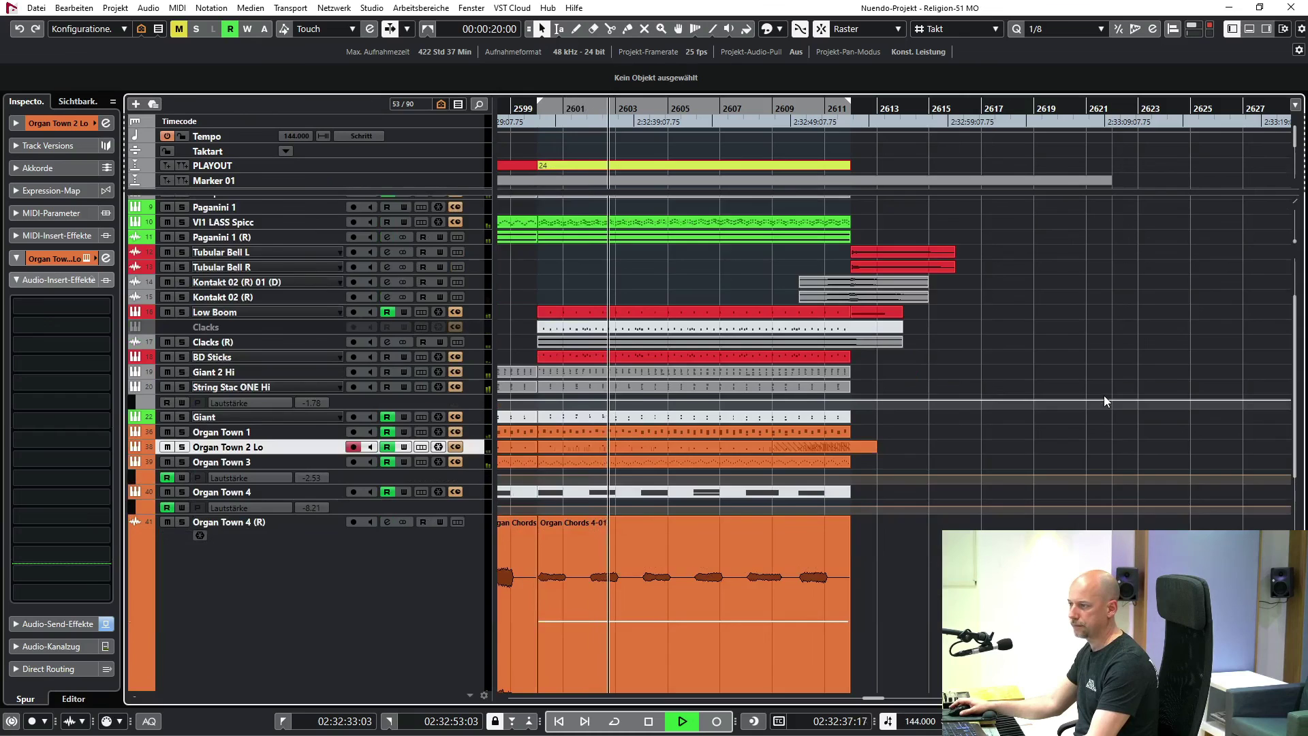
scroll(1105, 398, "down", 4)
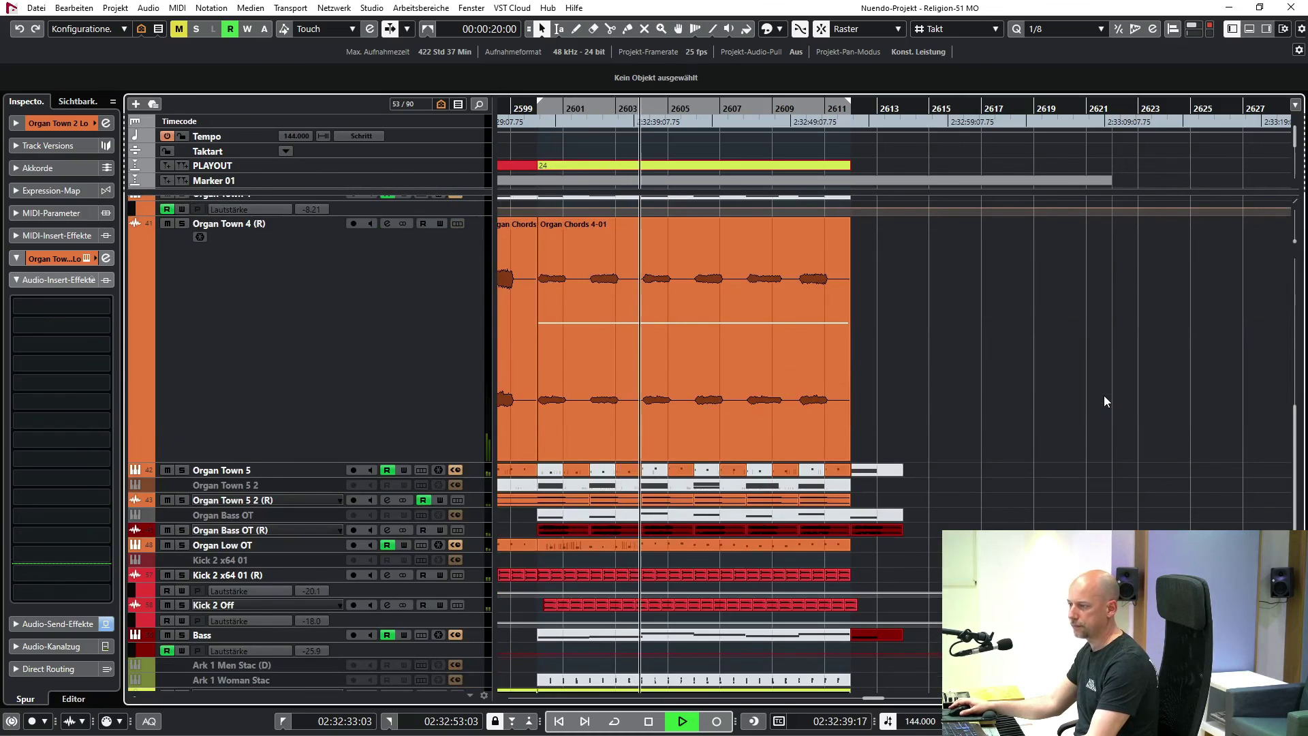
scroll(1106, 387, "down", 2)
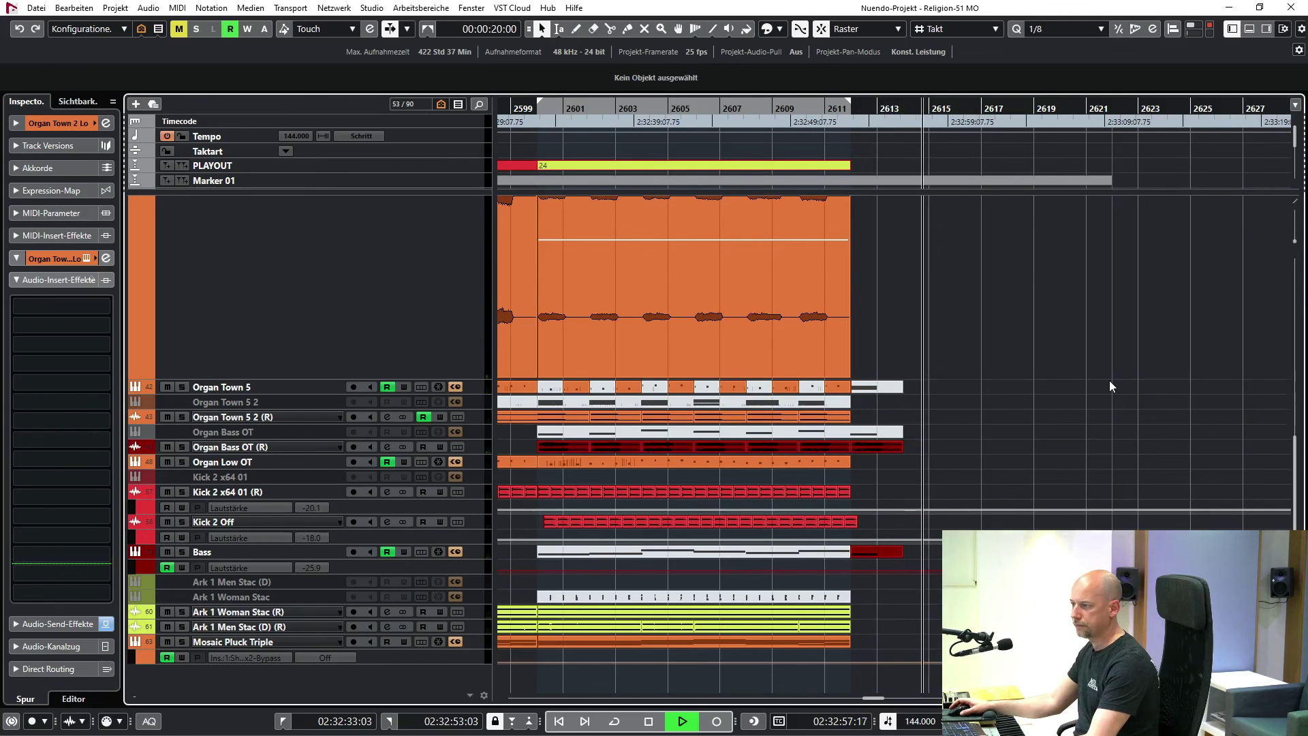
key("space")
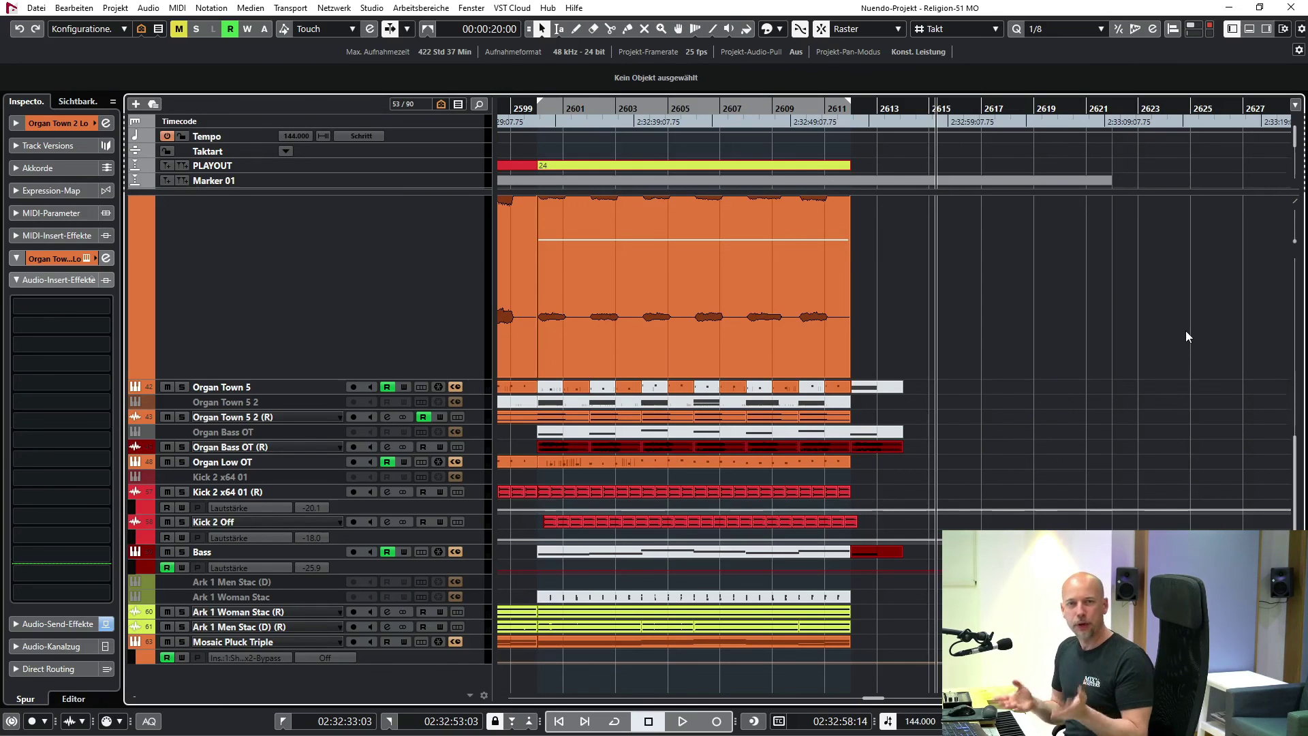